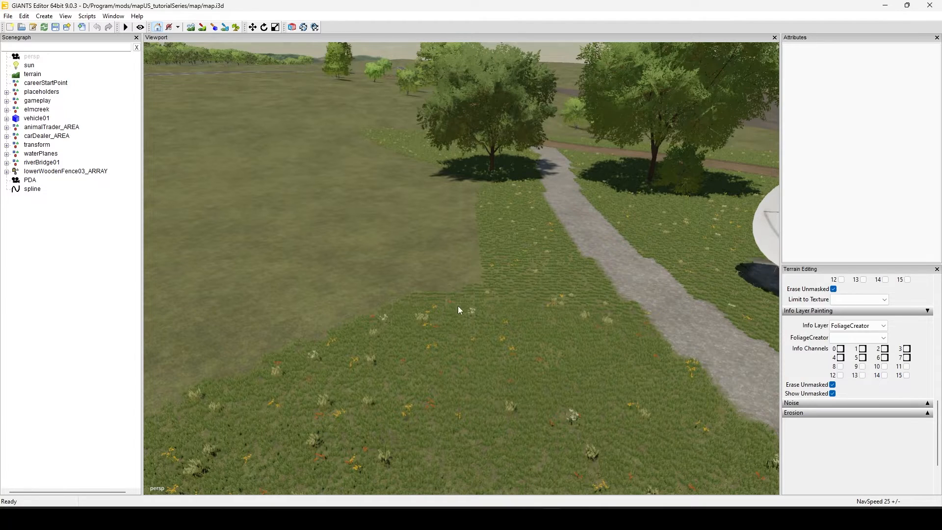
# Examine the grass and flower foliage along the bare terrain's edge and the neighbouring crop fields from several angles and distances.
pyautogui.keyDown('alt'); pyautogui.moveTo(458, 305); pyautogui.dragTo(274, 353); pyautogui.keyUp('alt')
pyautogui.keyDown('alt'); pyautogui.moveTo(463, 313); pyautogui.dragTo(405, 343, button='right'); pyautogui.keyUp('alt')
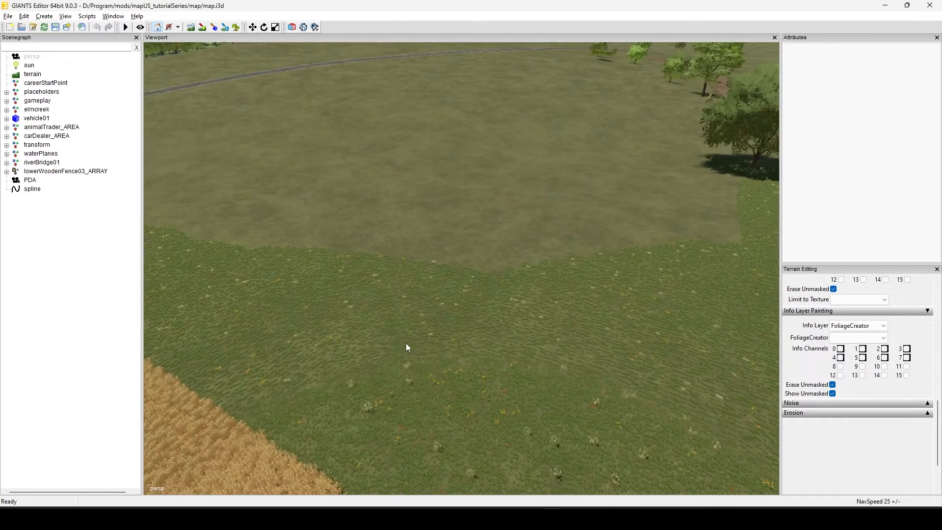
pyautogui.keyDown('alt'); pyautogui.moveTo(405, 343); pyautogui.dragTo(373, 325); pyautogui.keyUp('alt')
pyautogui.keyDown('alt'); pyautogui.moveTo(372, 325); pyautogui.dragTo(376, 316, button='right'); pyautogui.keyUp('alt')
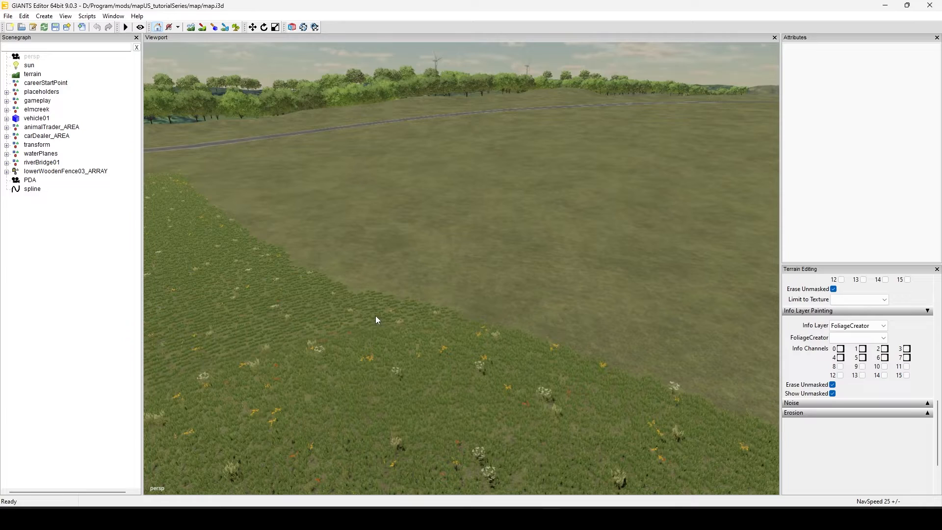
pyautogui.keyDown('alt'); pyautogui.moveTo(426, 334); pyautogui.dragTo(575, 349); pyautogui.keyUp('alt')
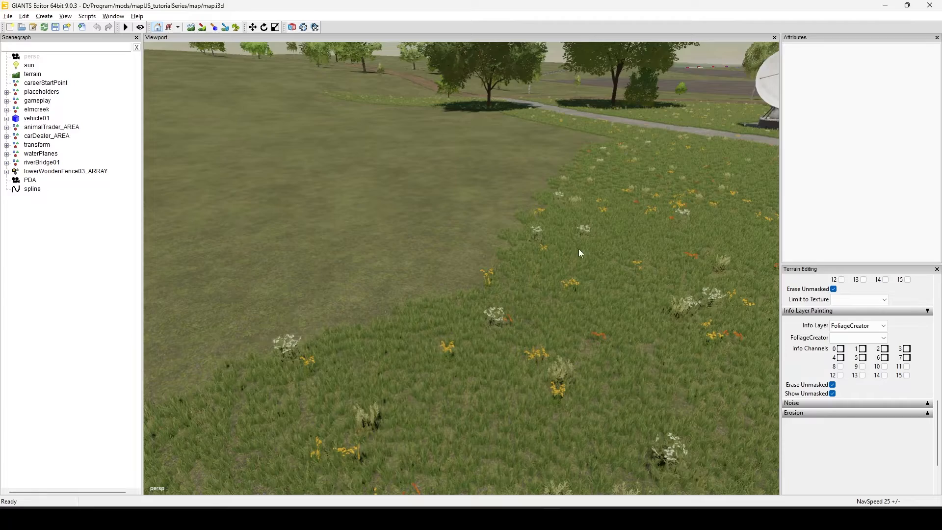
pyautogui.keyDown('alt'); pyautogui.moveTo(578, 249); pyautogui.dragTo(605, 284); pyautogui.keyUp('alt')
pyautogui.scroll(3, 603, 352)
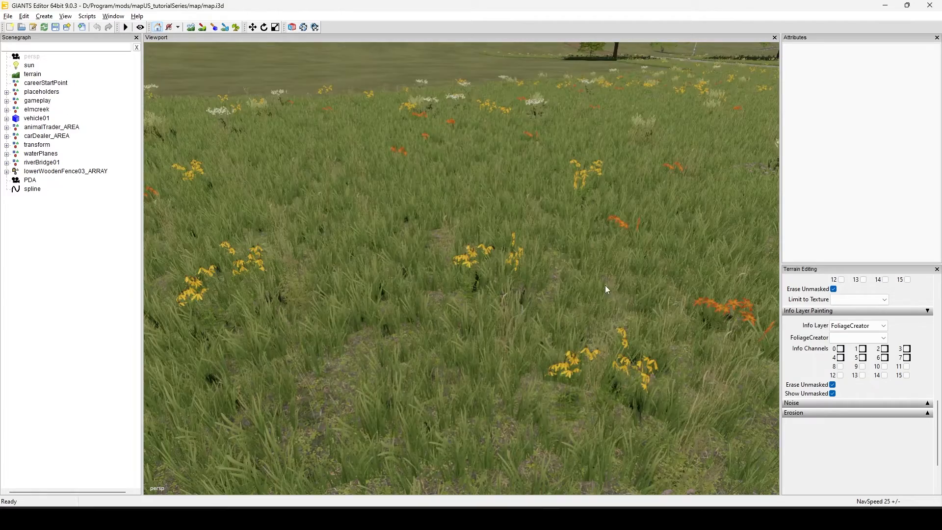
pyautogui.scroll(-3, 601, 311)
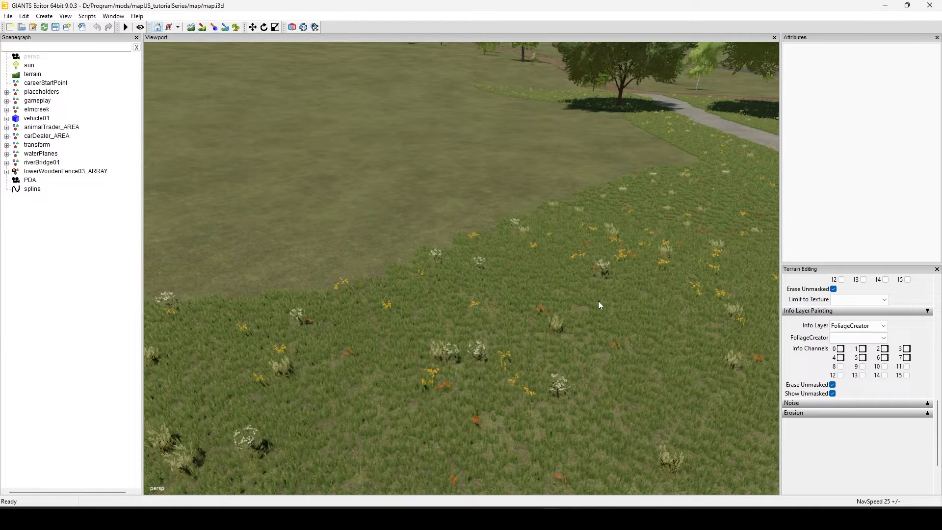
pyautogui.scroll(-3, 644, 178)
pyautogui.keyDown('alt'); pyautogui.moveTo(644, 178); pyautogui.dragTo(510, 182); pyautogui.keyUp('alt')
pyautogui.scroll(3, 510, 181)
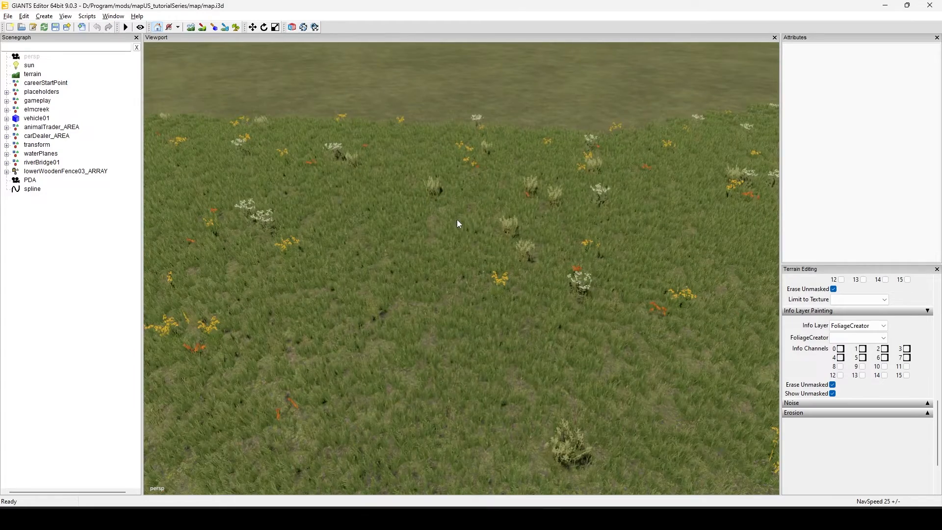
pyautogui.scroll(-5, 457, 220)
pyautogui.keyDown('alt'); pyautogui.moveTo(458, 219); pyautogui.dragTo(478, 258); pyautogui.keyUp('alt')
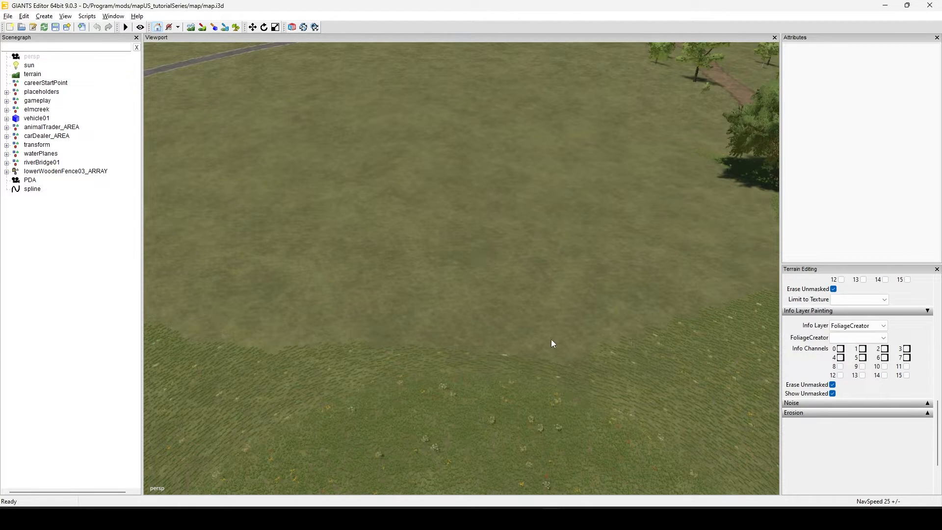
pyautogui.keyDown('alt'); pyautogui.moveTo(552, 339); pyautogui.dragTo(431, 335); pyautogui.keyUp('alt')
pyautogui.scroll(5, 428, 334)
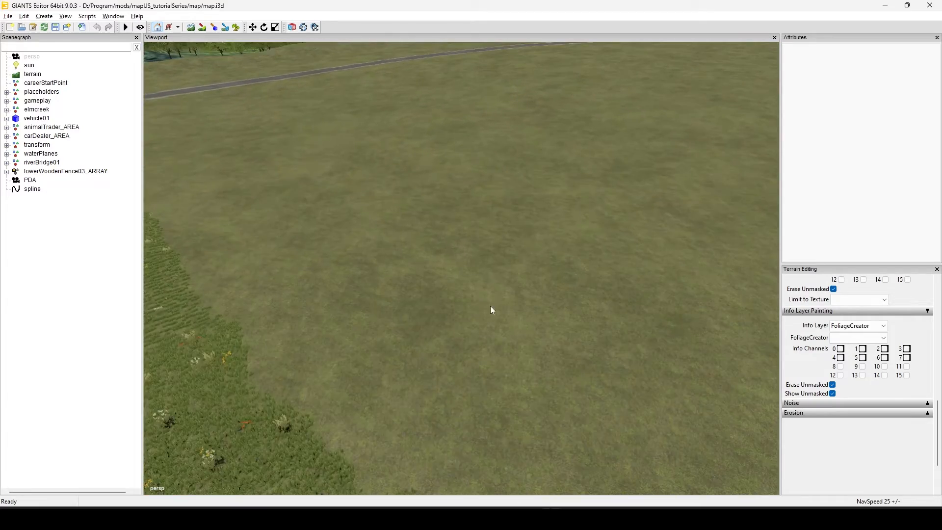
pyautogui.keyDown('alt'); pyautogui.moveTo(492, 310); pyautogui.dragTo(664, 347); pyautogui.keyUp('alt')
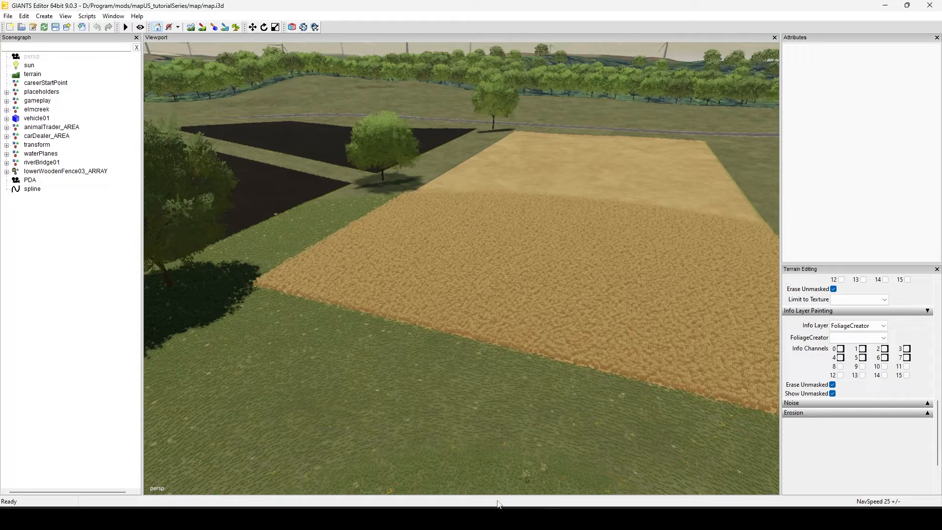
# Switch to the Opera browser and open the LS-Modcompany forum overview, dismissing the advertisement.
pyautogui.click(509, 520)
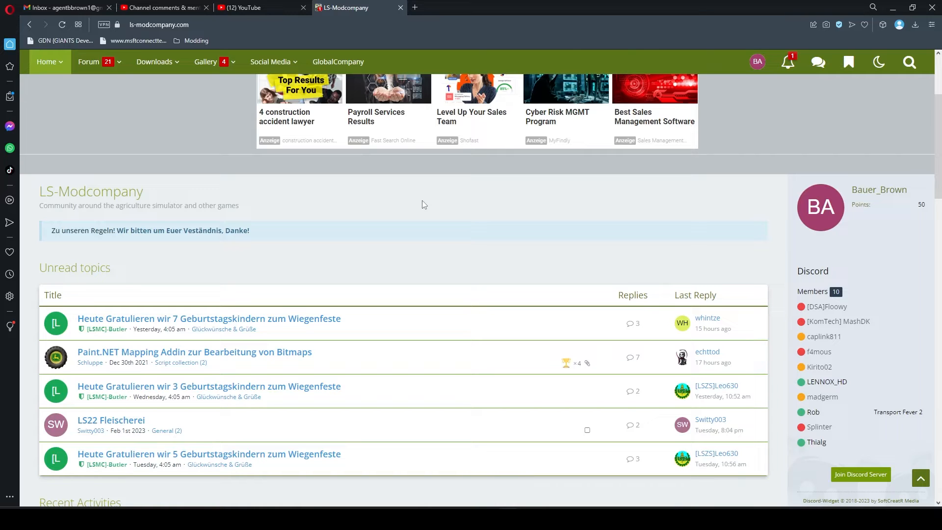
pyautogui.scroll(3, 483, 223)
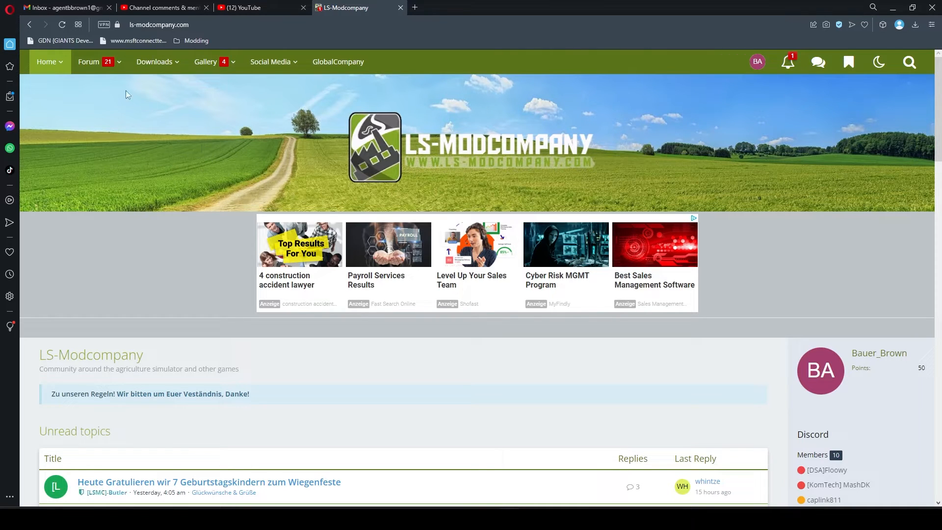
pyautogui.moveTo(94, 62)
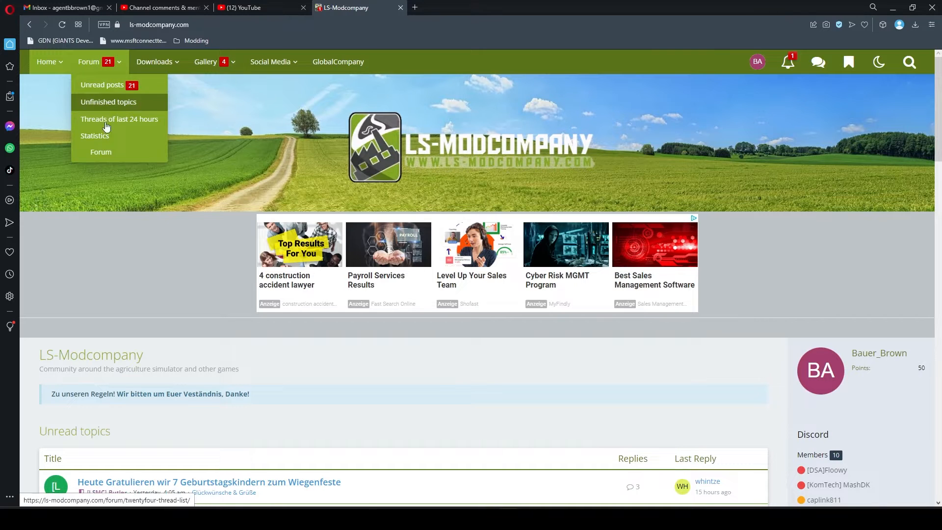
pyautogui.click(97, 67)
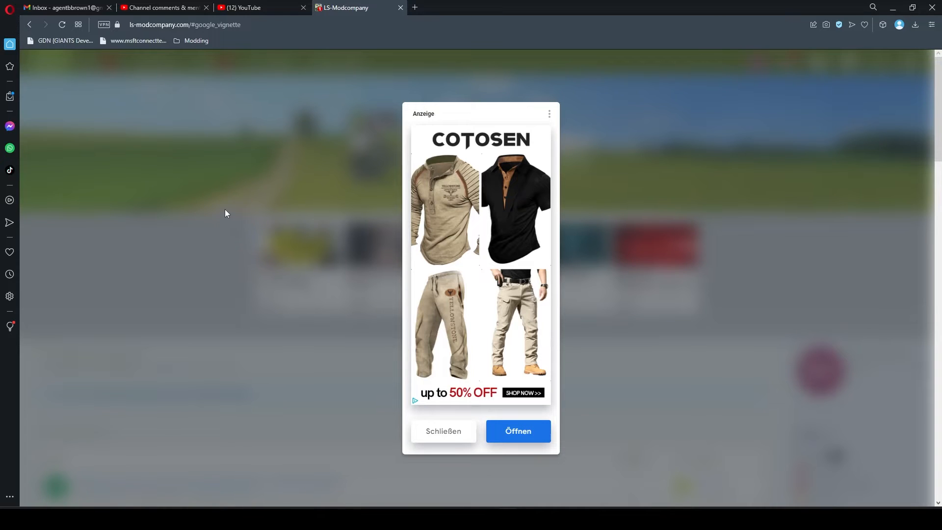
pyautogui.click(651, 108)
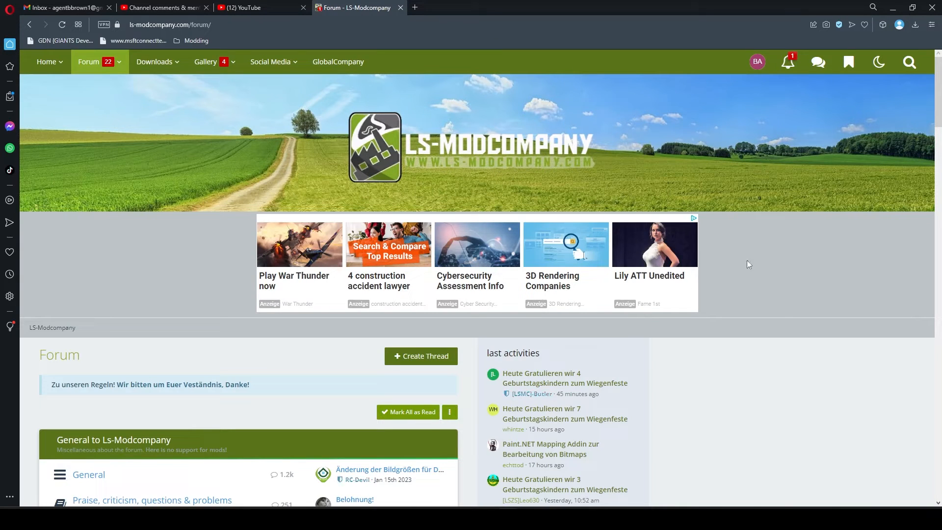
# Open the Script collection board in the forum's Farming Simulator 22 section.
pyautogui.scroll(-5, 746, 339)
pyautogui.scroll(-3, 742, 334)
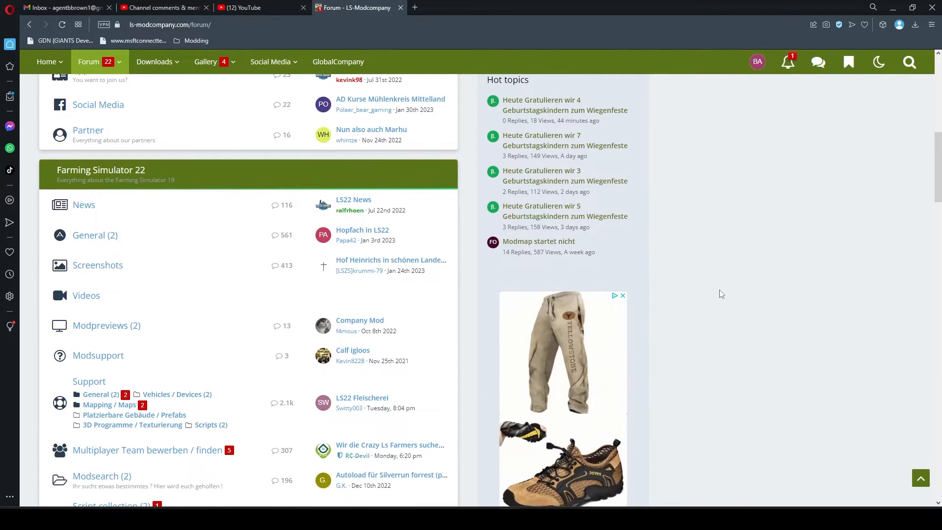
pyautogui.scroll(-3, 719, 292)
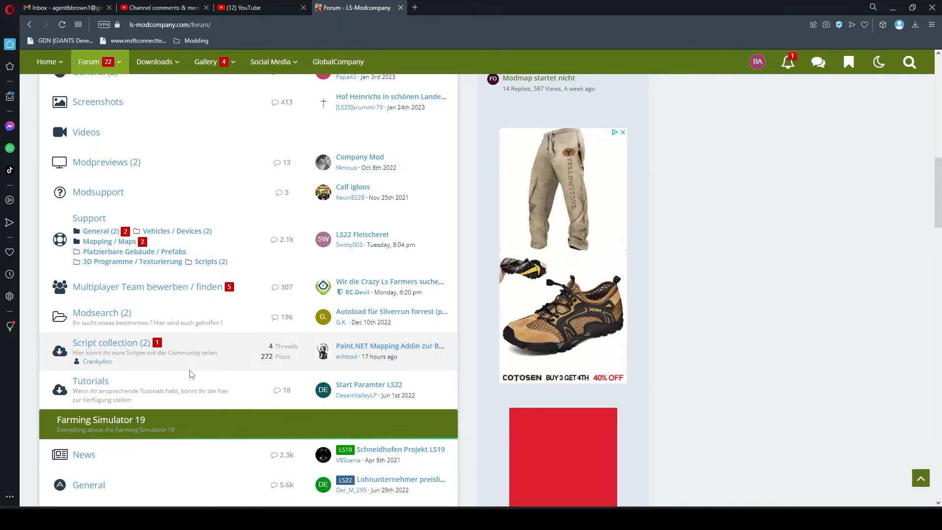
pyautogui.scroll(2, 200, 320)
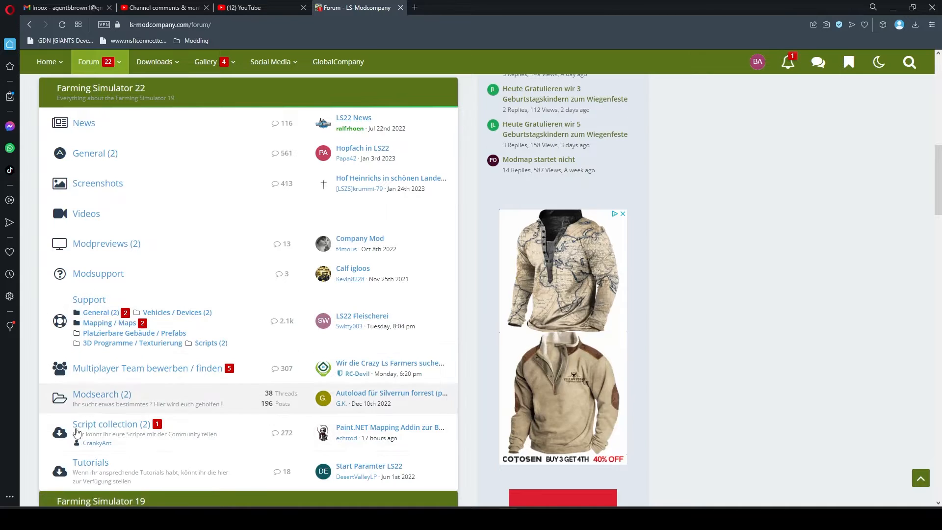
pyautogui.click(114, 432)
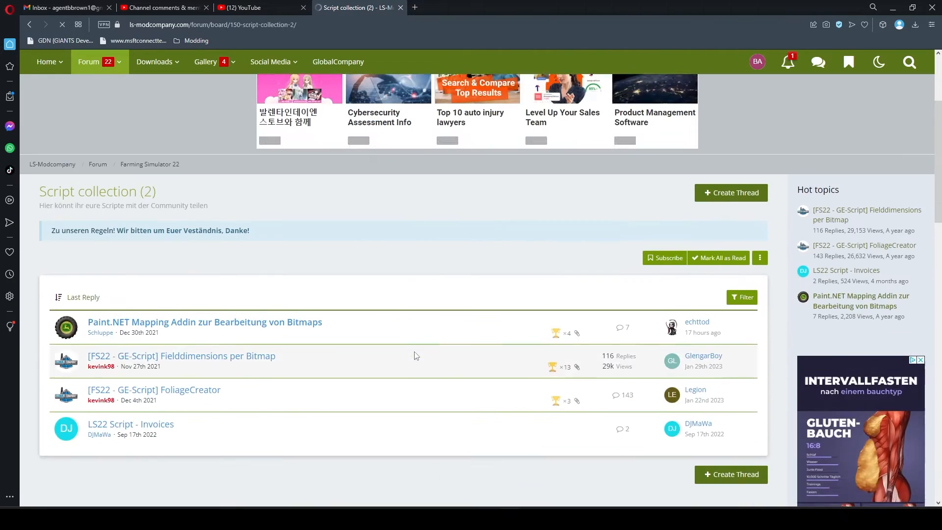
# Open the "[FS22 - GE-Script] FoliageCreator" thread and read its info layer and script installation instructions.
pyautogui.scroll(-3, 415, 353)
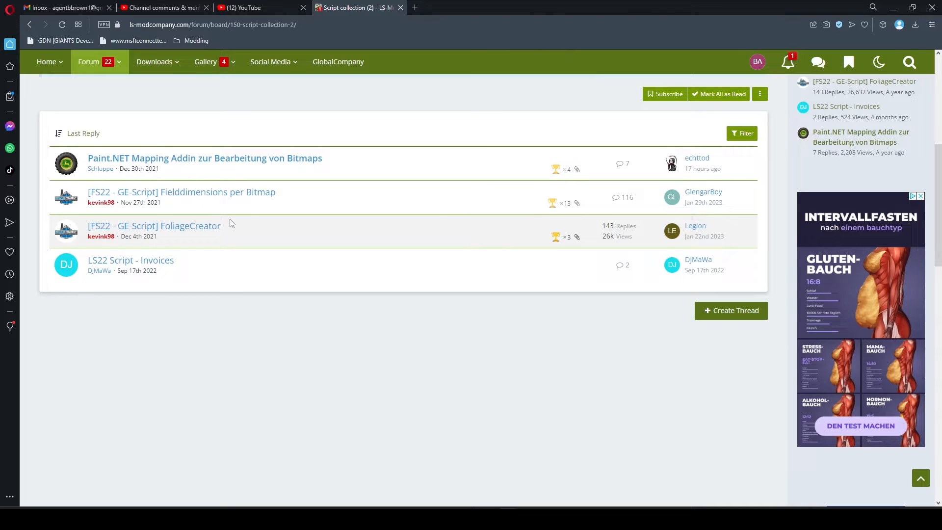
pyautogui.click(209, 230)
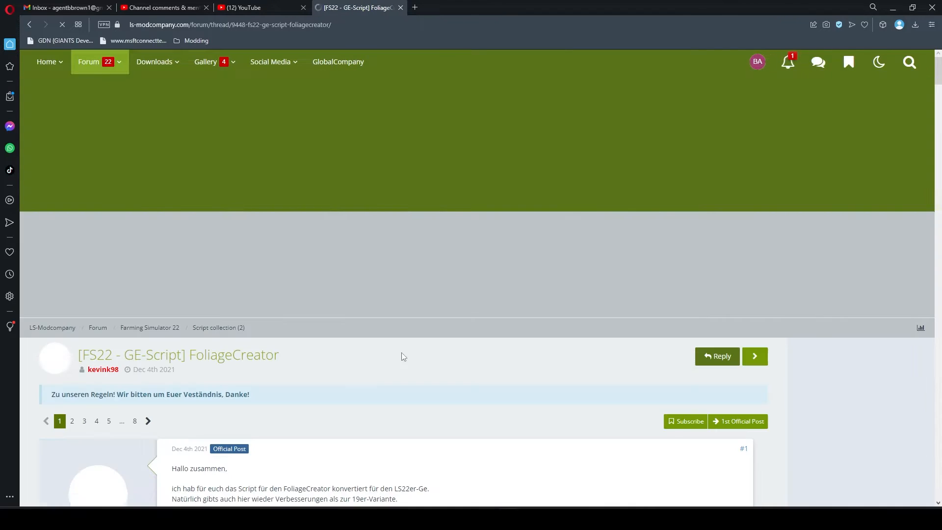
pyautogui.scroll(-5, 447, 294)
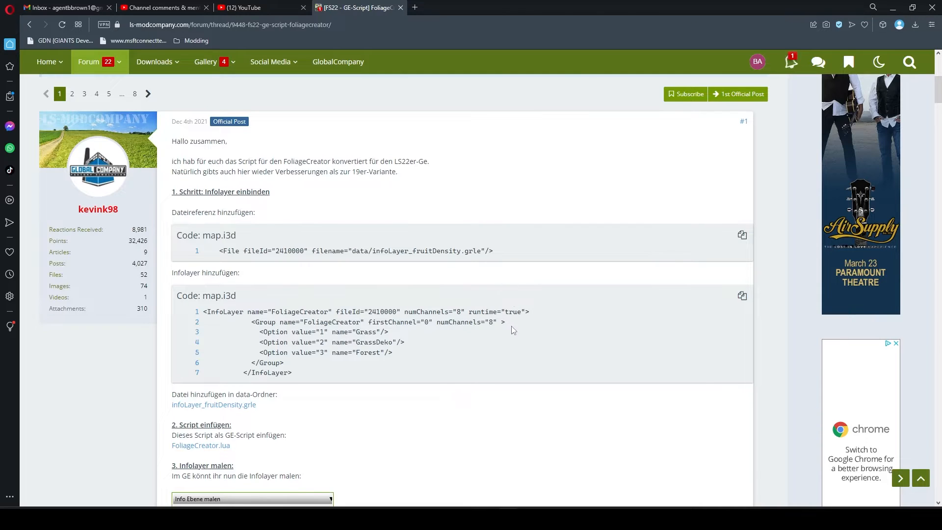
pyautogui.scroll(-3, 511, 343)
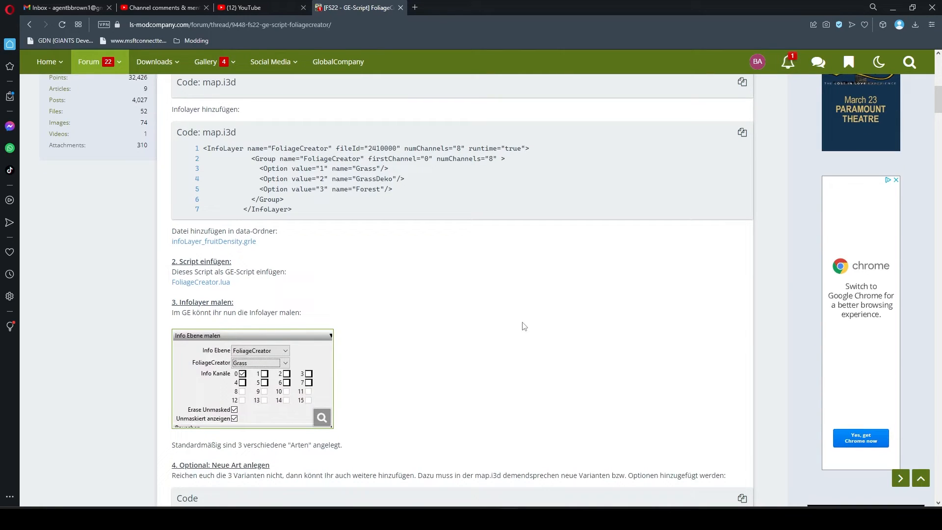
pyautogui.scroll(-1, 522, 329)
pyautogui.scroll(3, 523, 327)
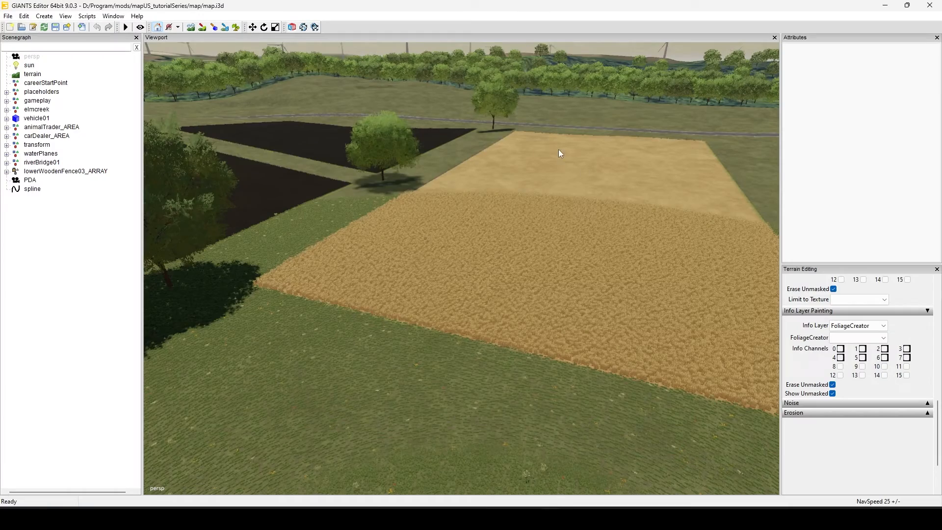
# Return to GIANTS Editor and open the Script Editor.
pyautogui.moveTo(558, 149); pyautogui.dragTo(511, 237, button='middle')
pyautogui.keyDown('alt'); pyautogui.moveTo(511, 237); pyautogui.dragTo(565, 172); pyautogui.keyUp('alt')
pyautogui.keyDown('alt'); pyautogui.moveTo(565, 172); pyautogui.dragTo(467, 320, button='middle'); pyautogui.keyUp('alt')
pyautogui.keyDown('alt'); pyautogui.moveTo(468, 320); pyautogui.dragTo(551, 249); pyautogui.keyUp('alt')
pyautogui.keyDown('alt'); pyautogui.moveTo(551, 249); pyautogui.dragTo(401, 325, button='middle'); pyautogui.keyUp('alt')
pyautogui.keyDown('alt'); pyautogui.moveTo(401, 325); pyautogui.dragTo(609, 255); pyautogui.keyUp('alt')
pyautogui.keyDown('alt'); pyautogui.moveTo(609, 255); pyautogui.dragTo(408, 199, button='middle'); pyautogui.keyUp('alt')
pyautogui.click(113, 16)
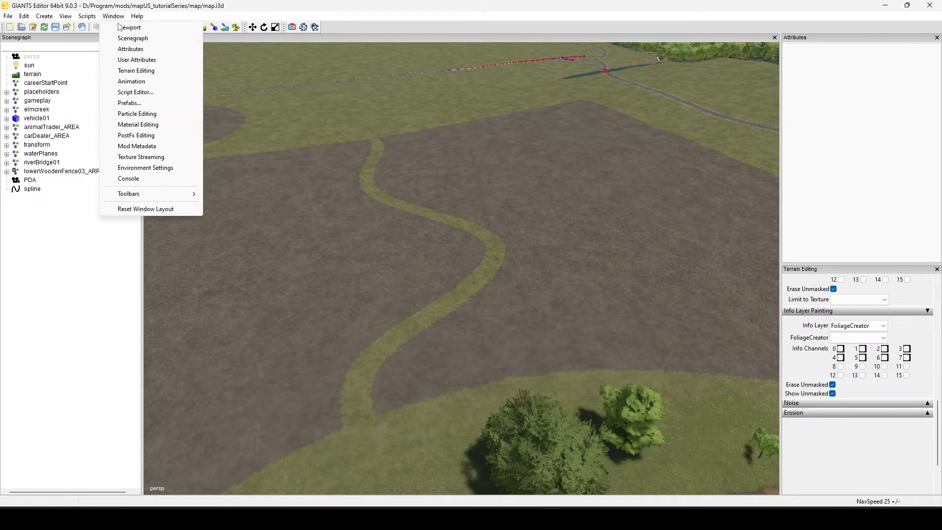
pyautogui.click(135, 93)
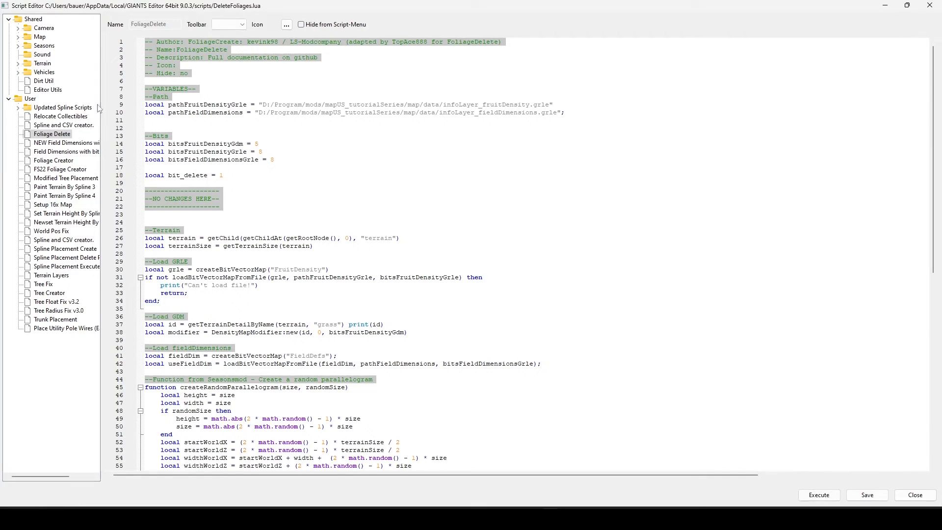
pyautogui.rightClick(28, 99)
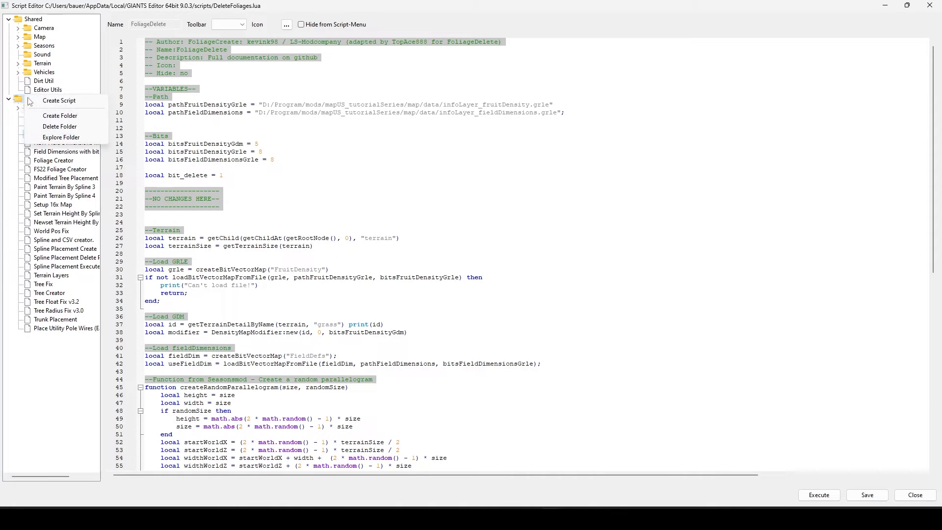
pyautogui.click(54, 101)
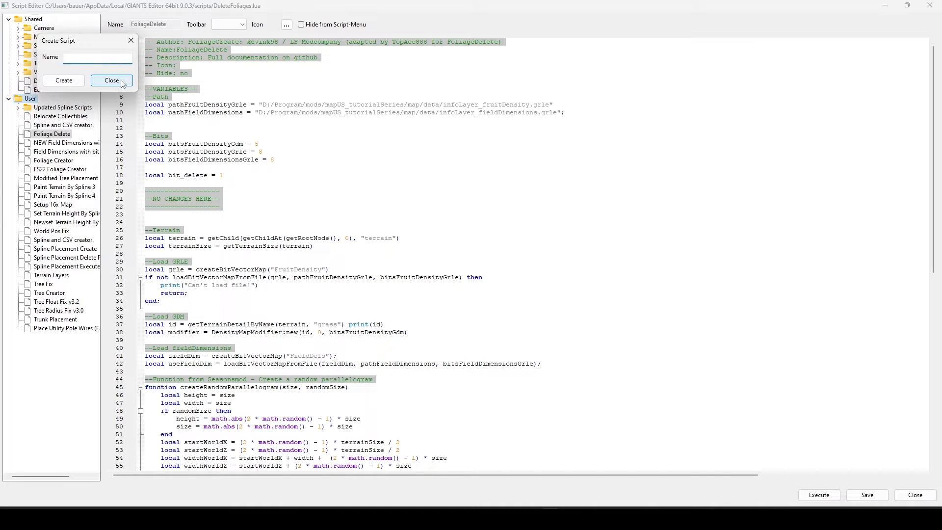
pyautogui.click(131, 40)
# Create a script named TestScript in the User folder and open it in the code editor.
pyautogui.rightClick(30, 99)
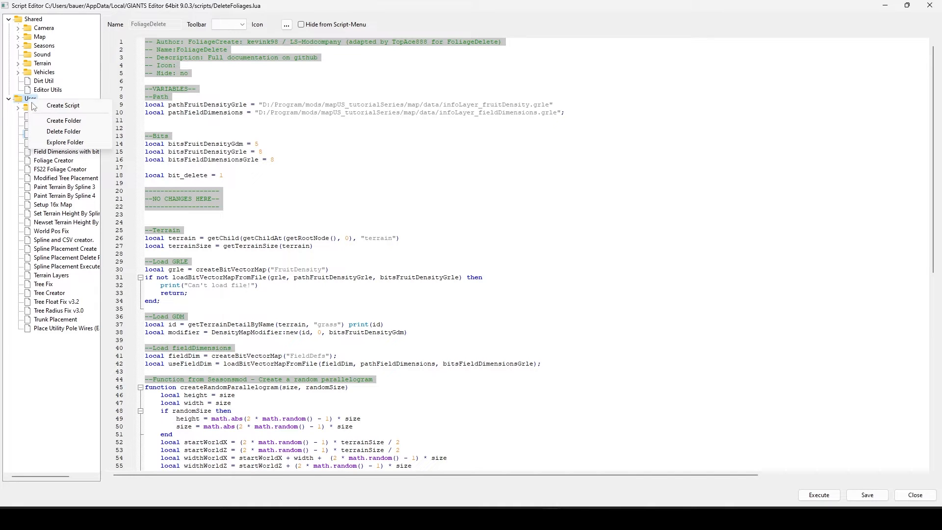
pyautogui.click(62, 106)
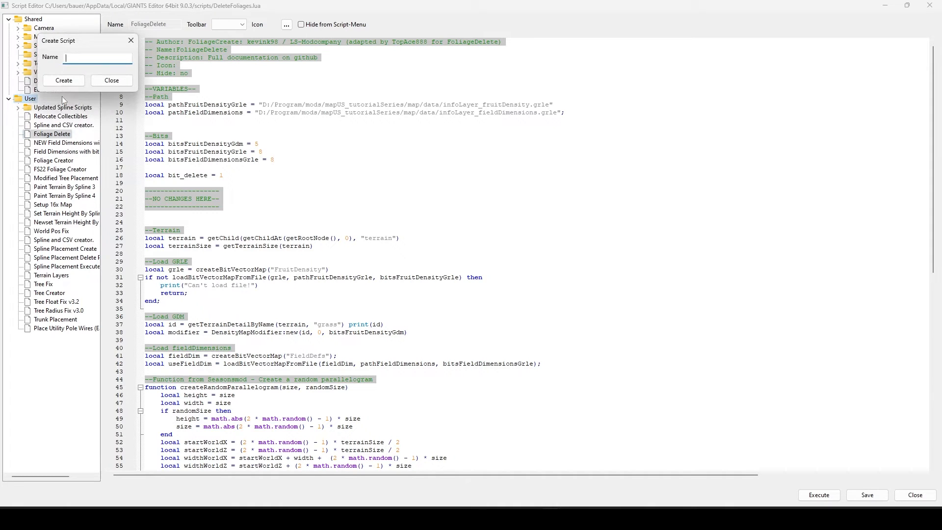
pyautogui.write('TestScript')
pyautogui.click(67, 82)
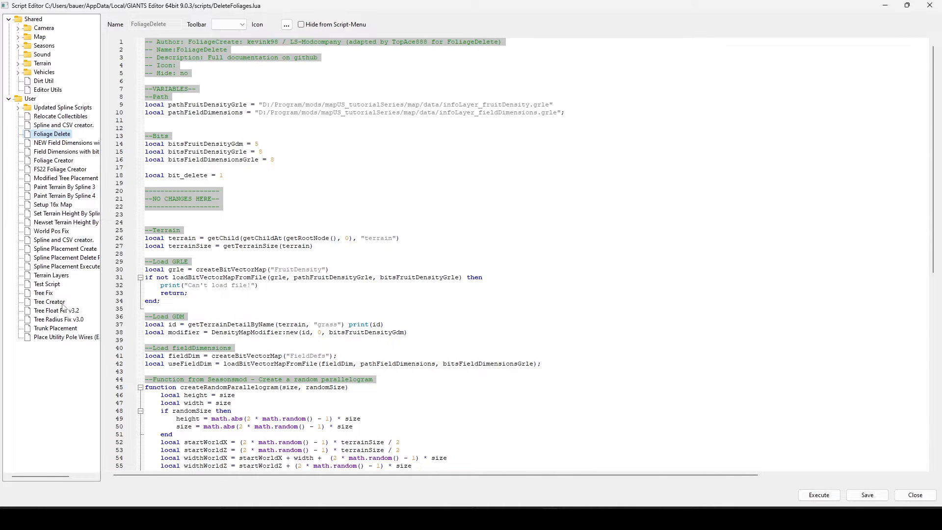
pyautogui.click(54, 286)
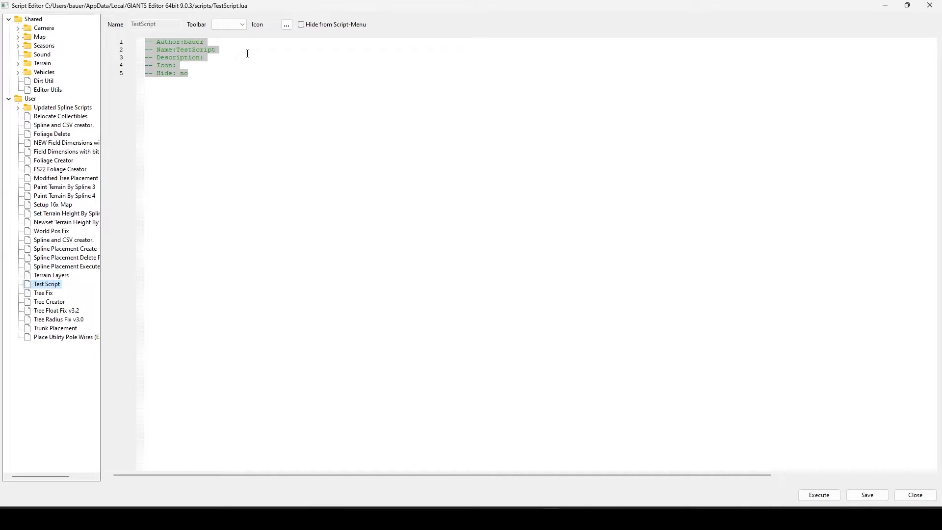
pyautogui.click(247, 54)
# Delete the TestScript script from the User folder and confirm the deletion.
pyautogui.rightClick(55, 285)
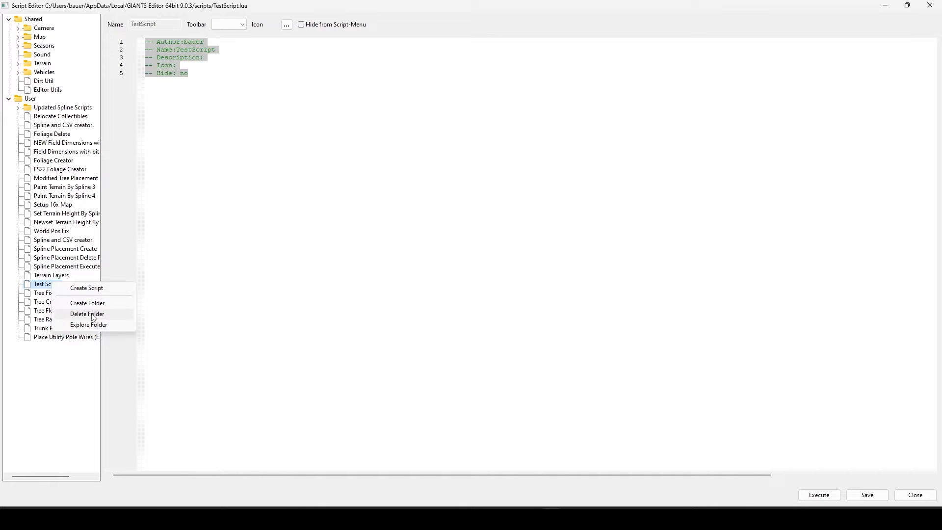
pyautogui.click(87, 314)
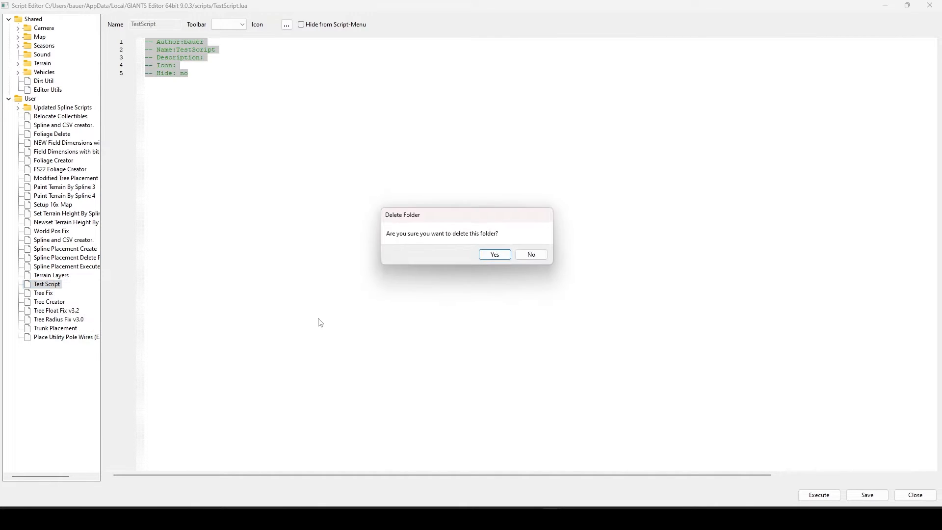
pyautogui.click(509, 258)
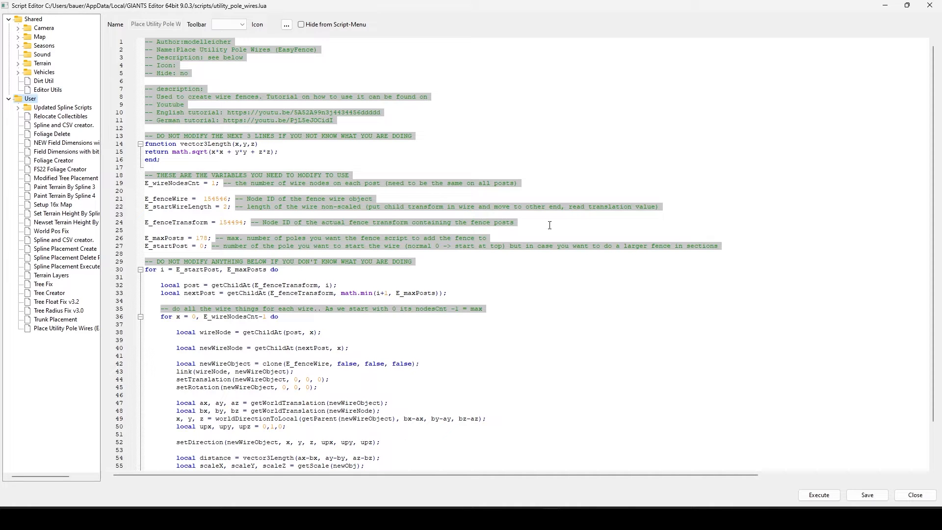
# Browse in File Explorer from the C: drive's Users folder into the user profile's AppData\Local folder.
pyautogui.click(467, 517)
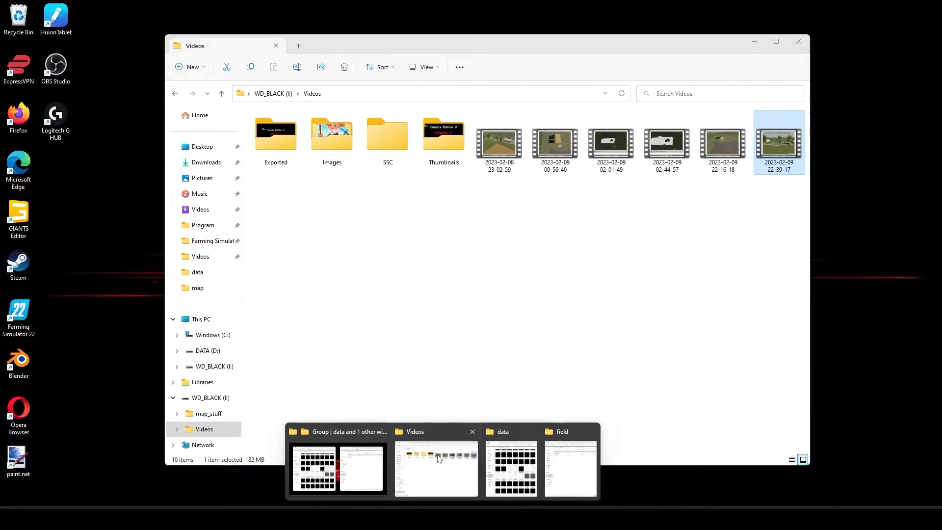
pyautogui.click(438, 456)
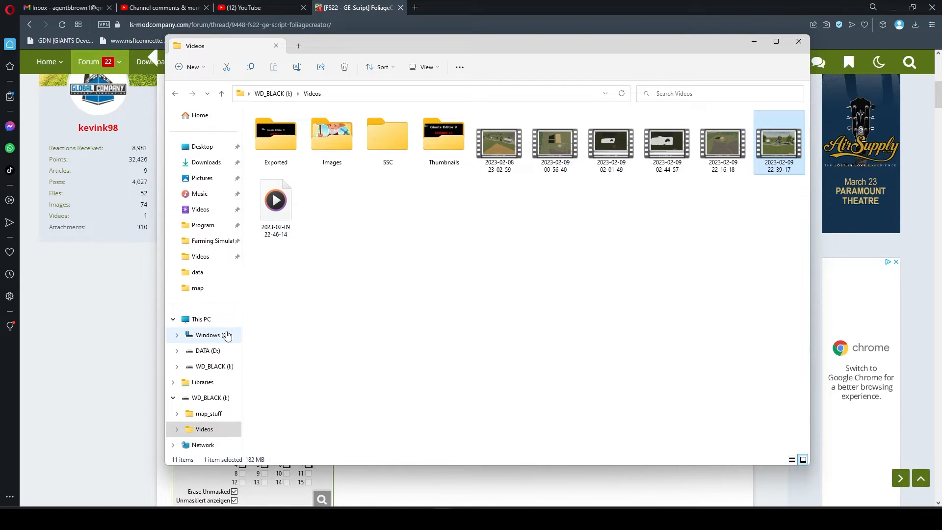
pyautogui.click(223, 336)
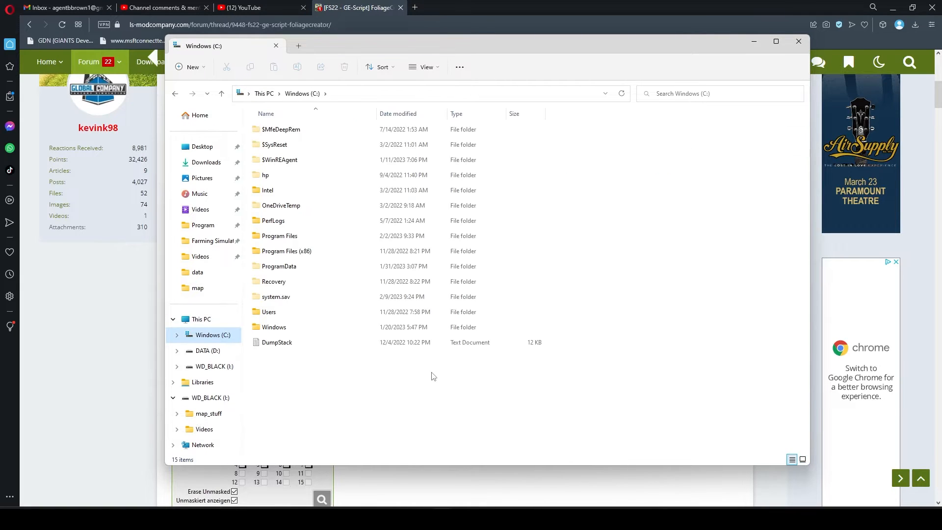
pyautogui.doubleClick(299, 312)
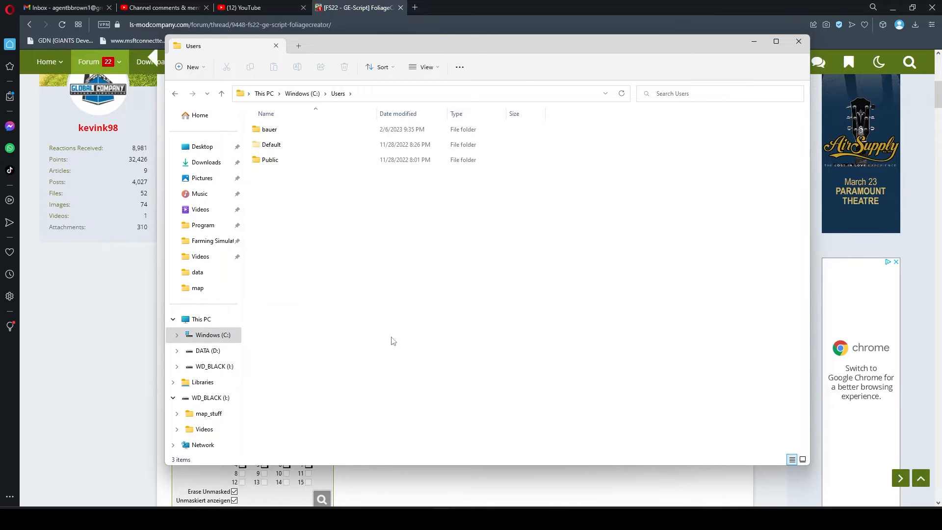
pyautogui.doubleClick(297, 131)
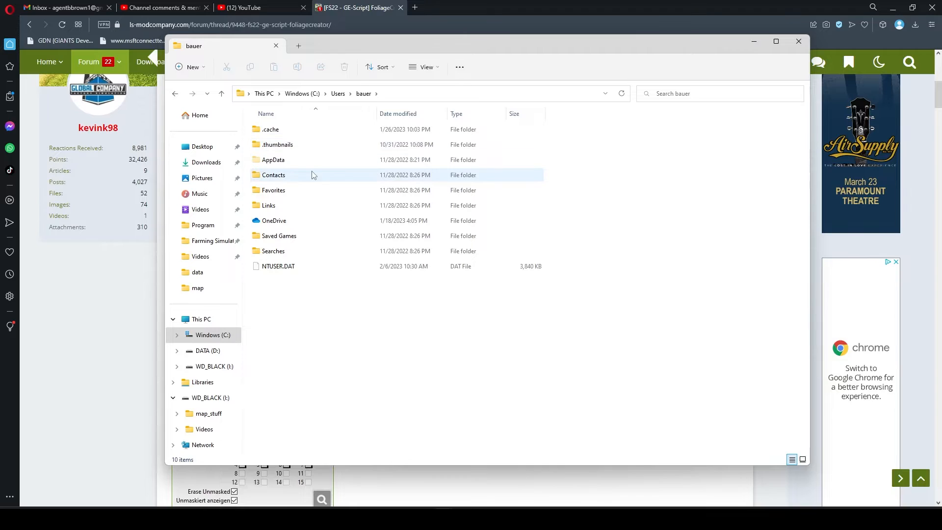
pyautogui.click(317, 160)
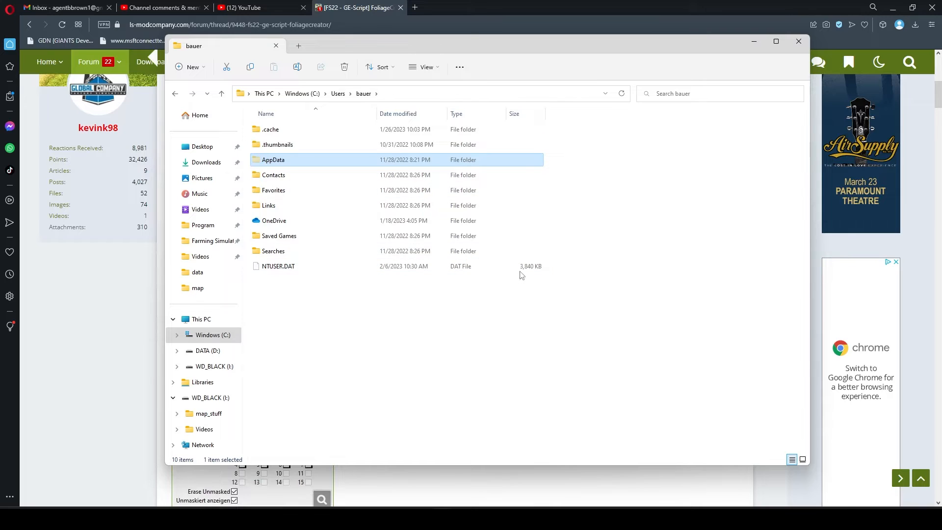
pyautogui.doubleClick(305, 158)
pyautogui.doubleClick(301, 134)
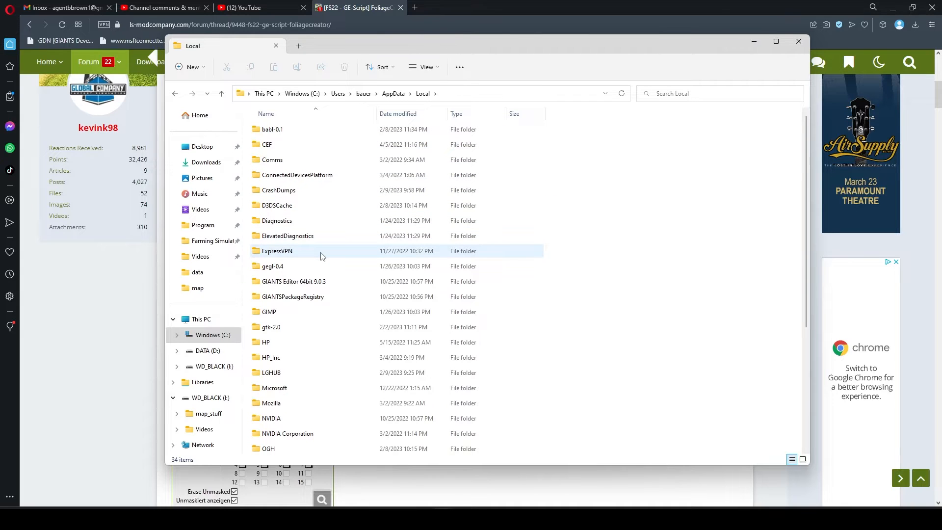
# Open the GIANTS Editor 64bit 9.0.3 scripts folder, look through the stored Lua scripts and close the File Explorer window.
pyautogui.doubleClick(341, 287)
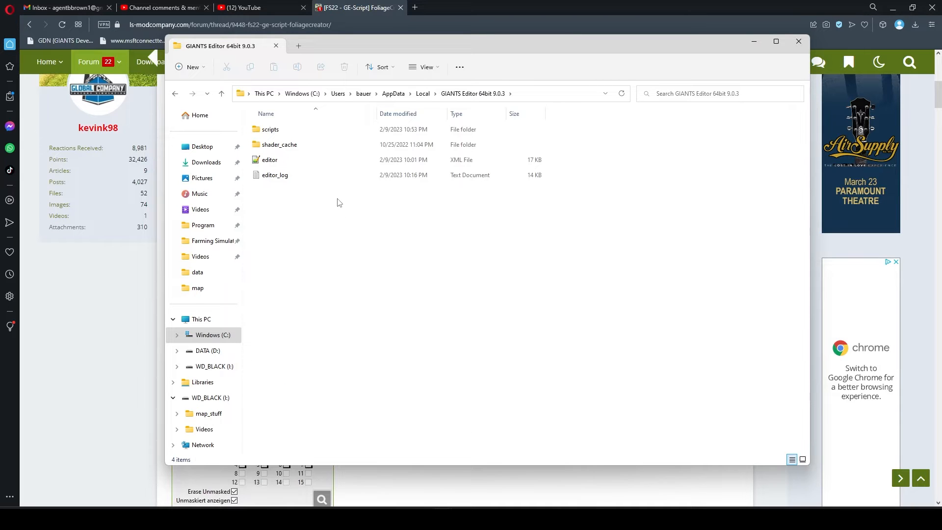
pyautogui.doubleClick(318, 131)
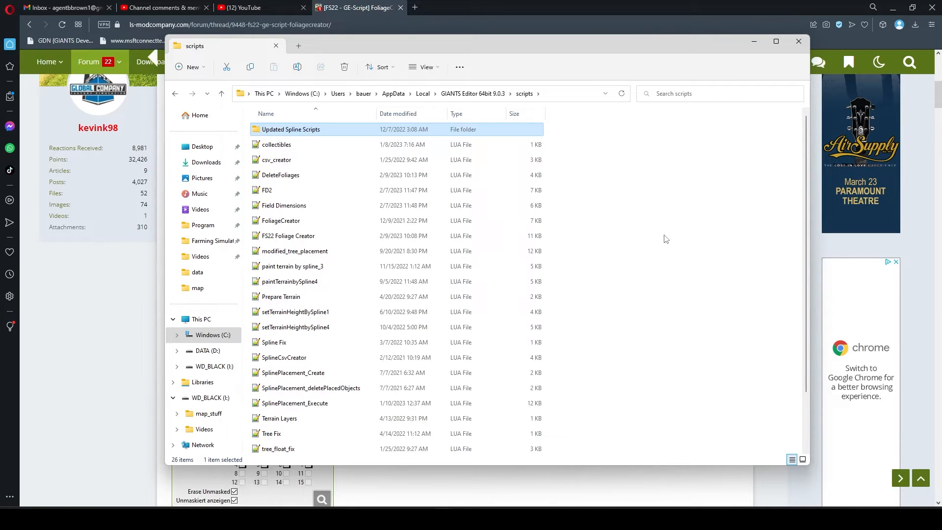
pyautogui.scroll(-2, 699, 226)
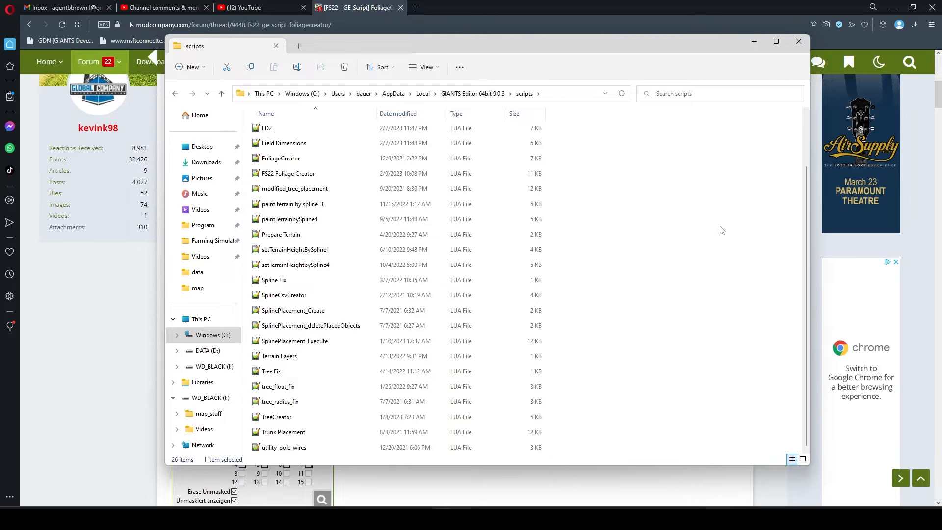
pyautogui.click(798, 41)
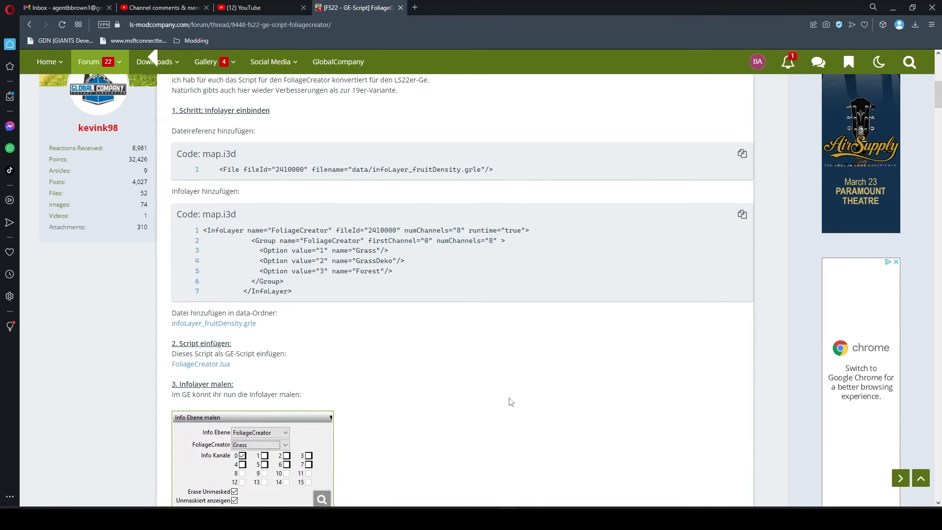
# Review the thread's info layer code, switch to GIANTS Editor and close it, saving the map.
pyautogui.scroll(3, 527, 412)
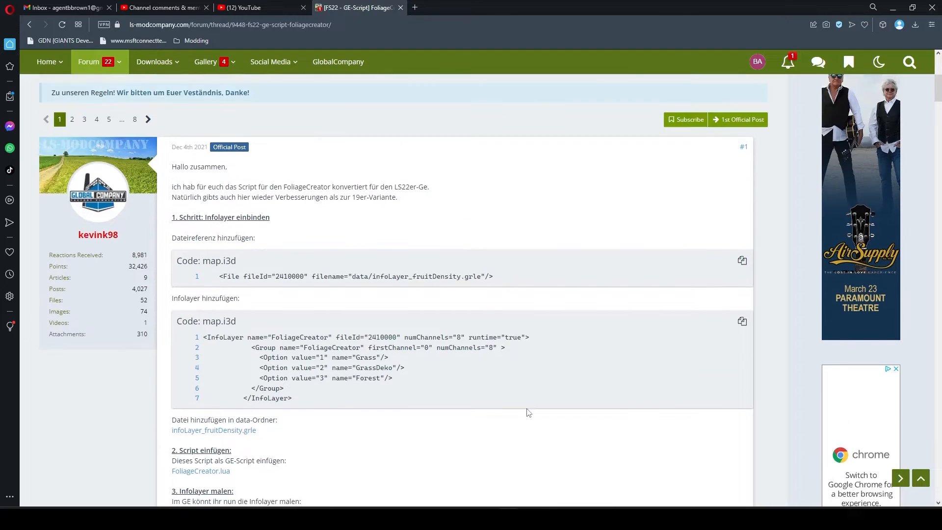
pyautogui.scroll(-2, 528, 413)
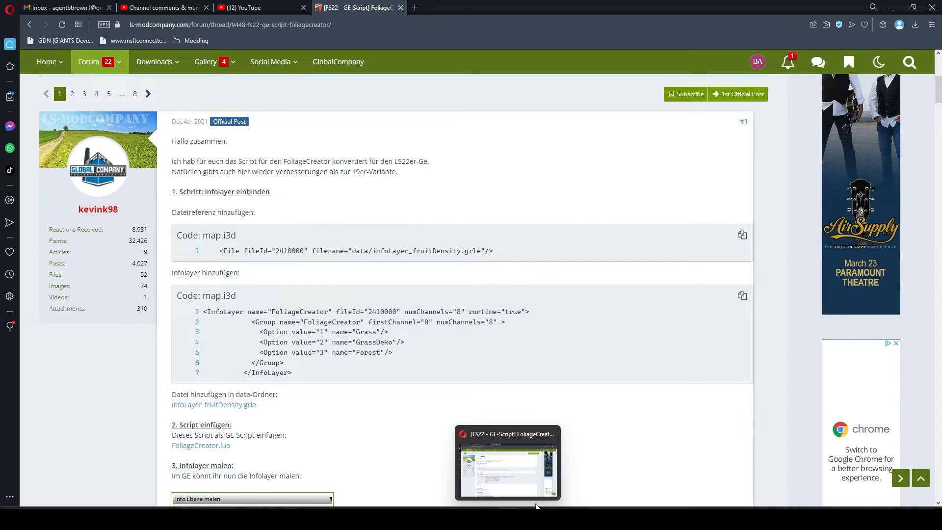
pyautogui.click(550, 518)
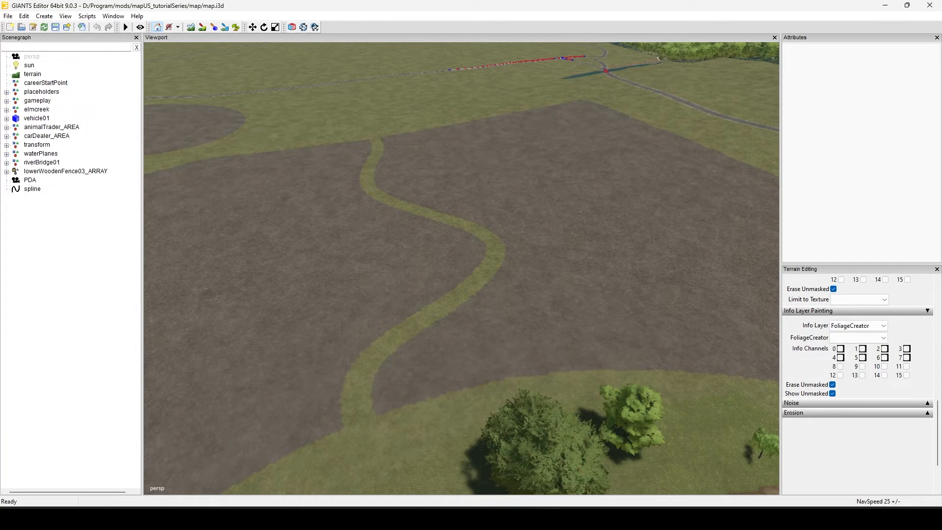
pyautogui.click(930, 5)
pyautogui.click(466, 254)
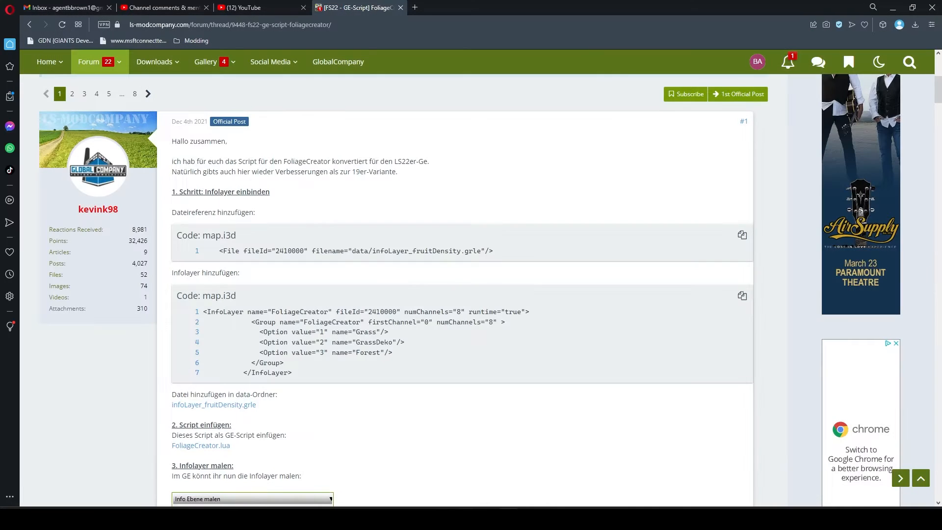
# Open map.i3d from the mapUS_tutorialSeries map folder in Notepad++ and reload the modified file.
pyautogui.click(413, 468)
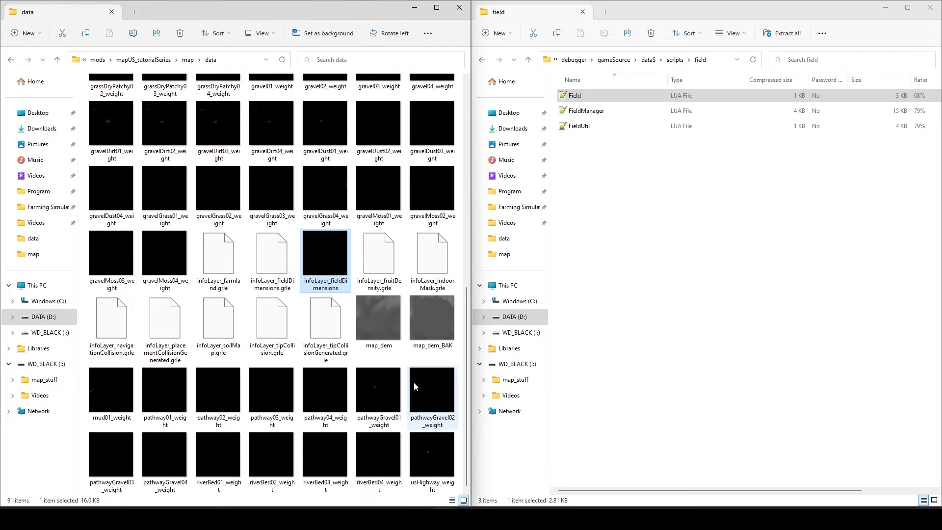
pyautogui.click(188, 59)
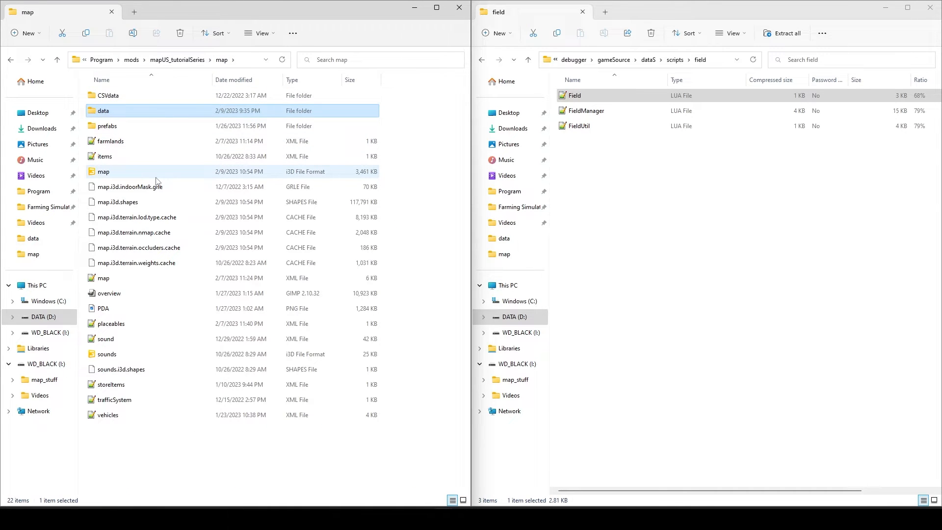
pyautogui.click(164, 176)
pyautogui.rightClick(163, 177)
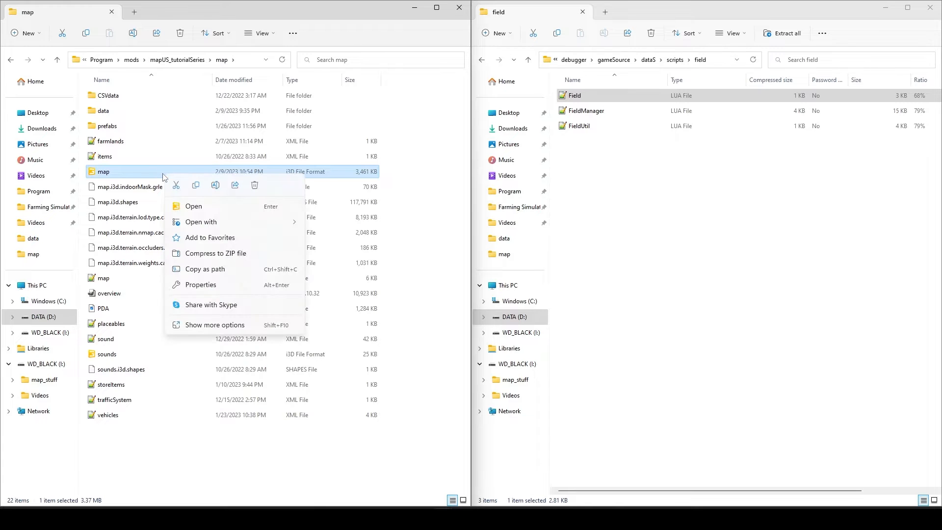
pyautogui.moveTo(259, 227)
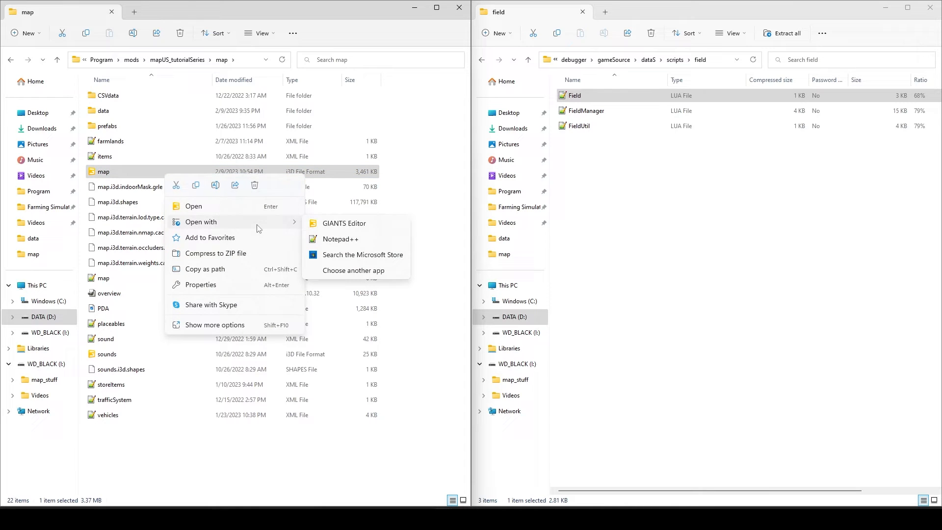
pyautogui.click(367, 241)
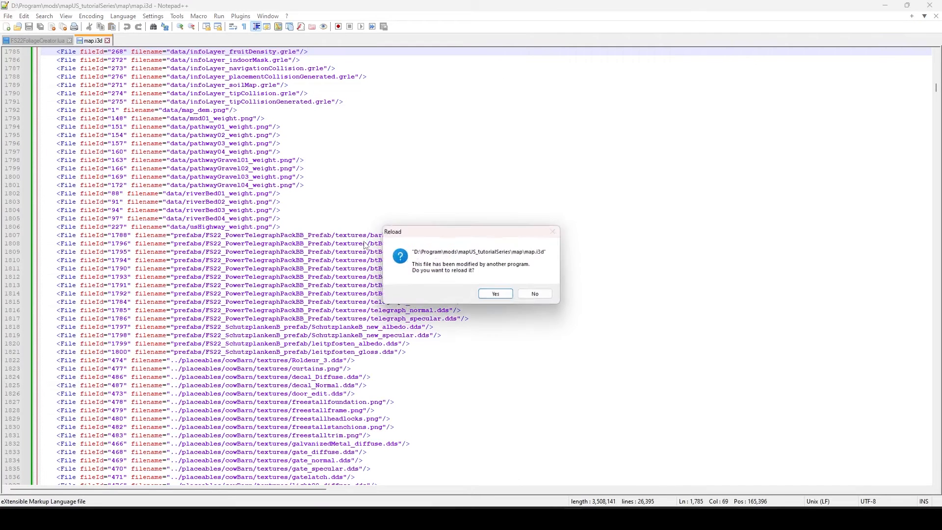
pyautogui.click(512, 295)
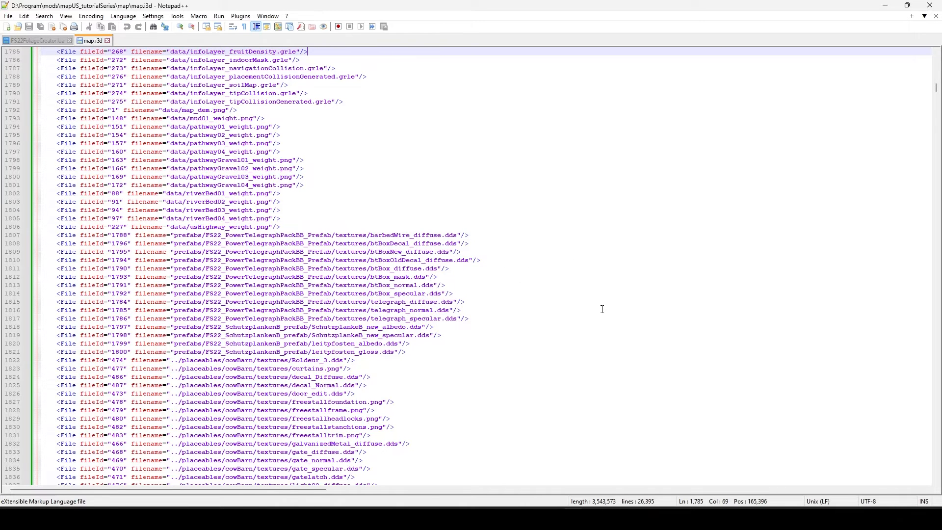
# Insert a new indented line directly below the opening <Files> tag in map.i3d.
pyautogui.scroll(-5, 602, 310)
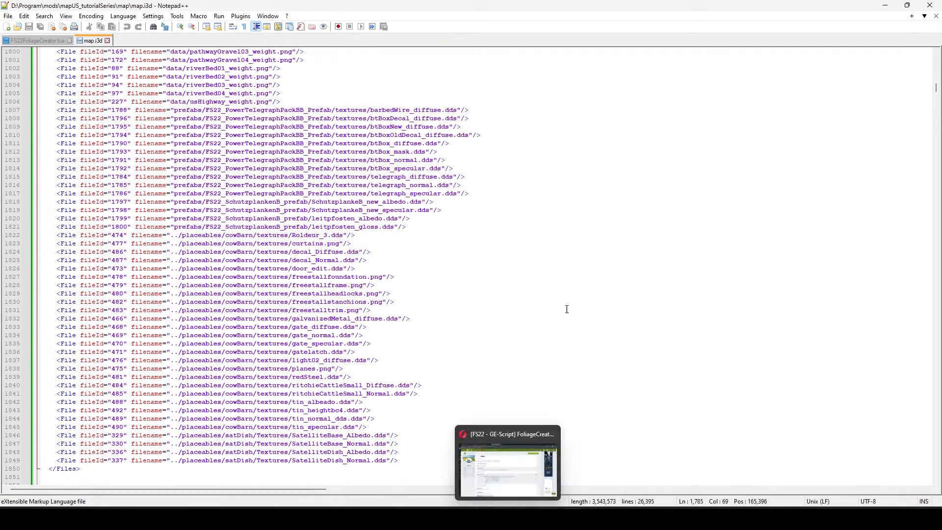
pyautogui.scroll(-5, 567, 309)
pyautogui.scroll(20, 562, 275)
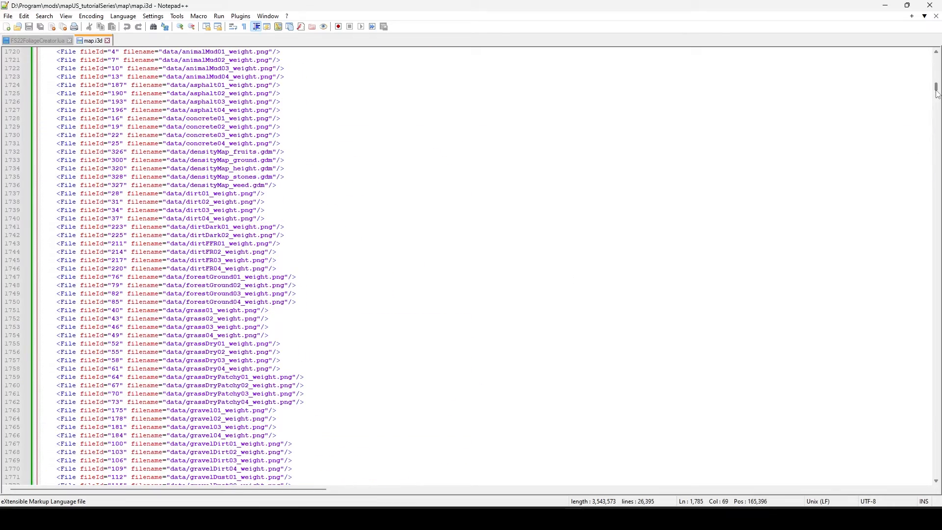
pyautogui.moveTo(936, 88); pyautogui.dragTo(936, 58)
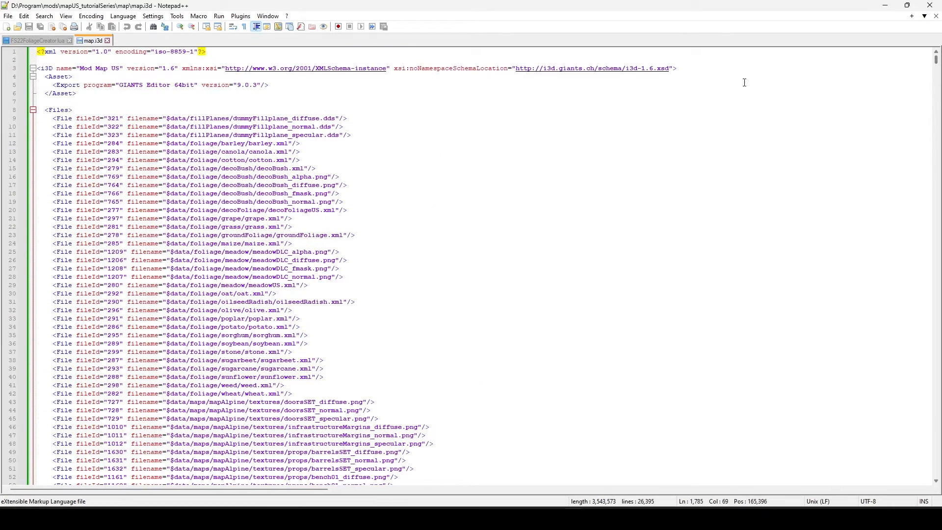
pyautogui.click(262, 104)
pyautogui.press('Return')
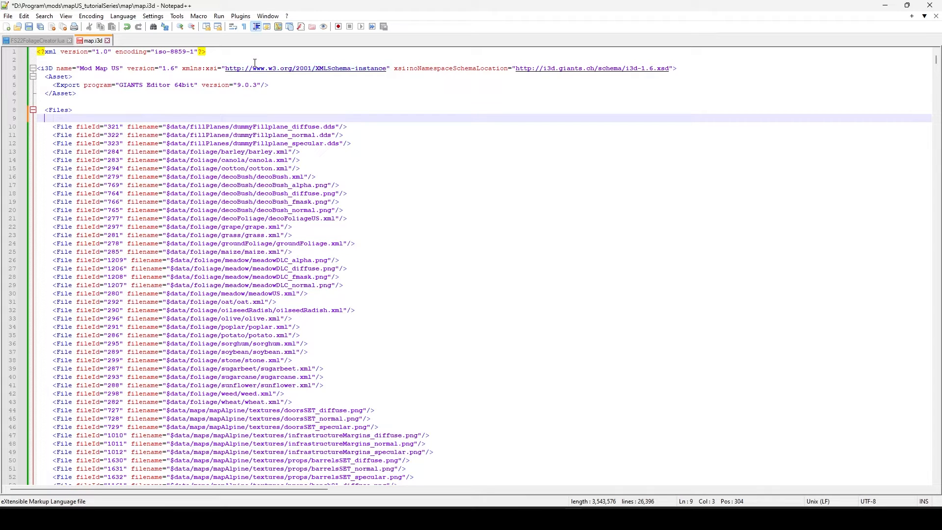
pyautogui.press('BackSpace')
pyautogui.press('BackSpace')
pyautogui.press('Tab')
# Copy the thread's infoLayer_fruitDensity.grle file reference with fileId 2410000 onto the new line and align its indentation with the other entries.
pyautogui.hotkey('alt', 'Tab')
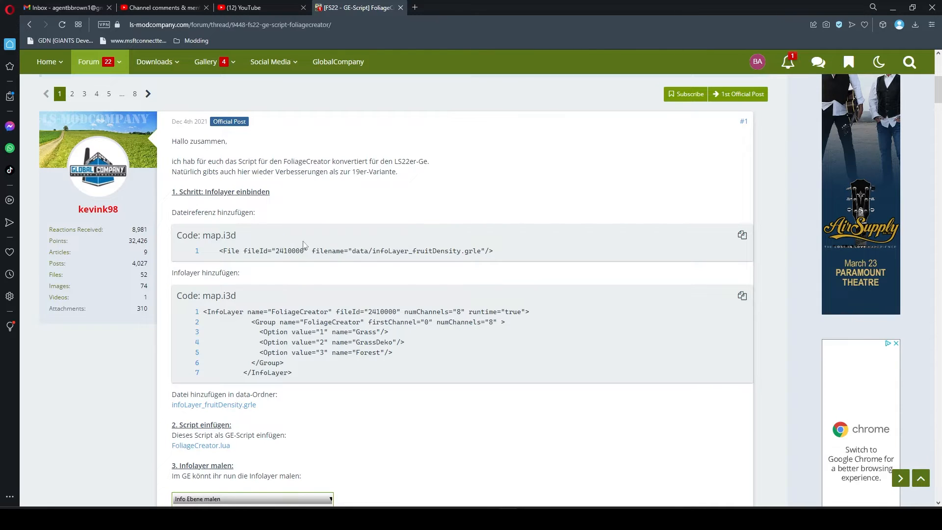
pyautogui.click(743, 236)
pyautogui.click(558, 518)
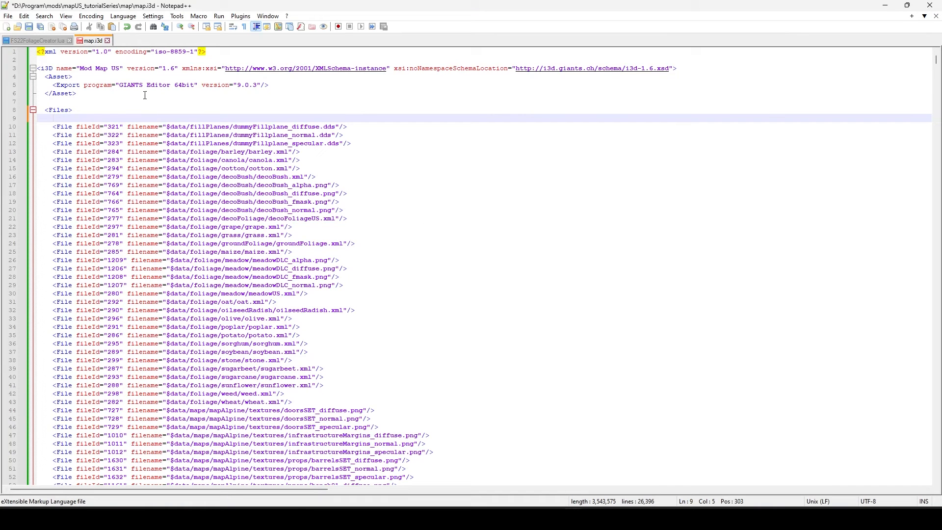
pyautogui.write('<File fileId="2410000" filename="data/infoLayer_fruitDensity.grle"/>')
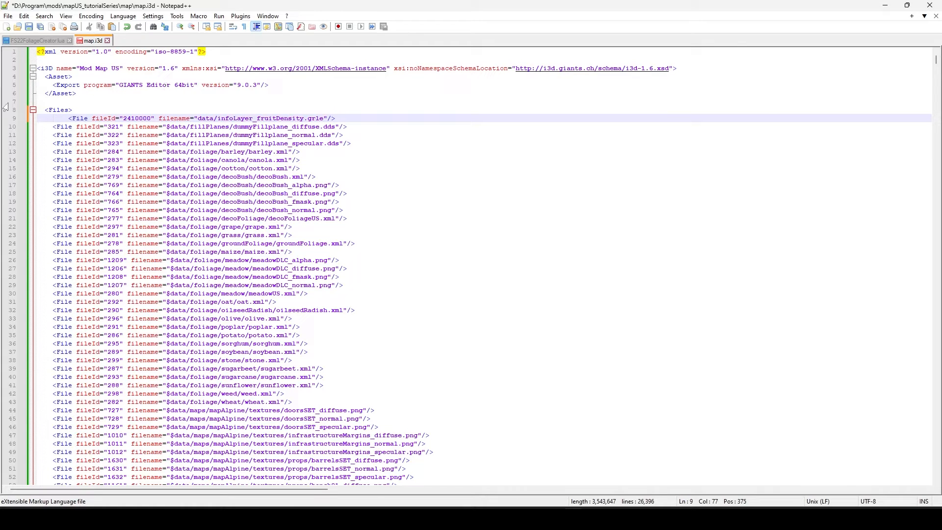
pyautogui.click(70, 118)
pyautogui.press('BackSpace')
pyautogui.press('BackSpace')
pyautogui.press('BackSpace')
pyautogui.press('BackSpace')
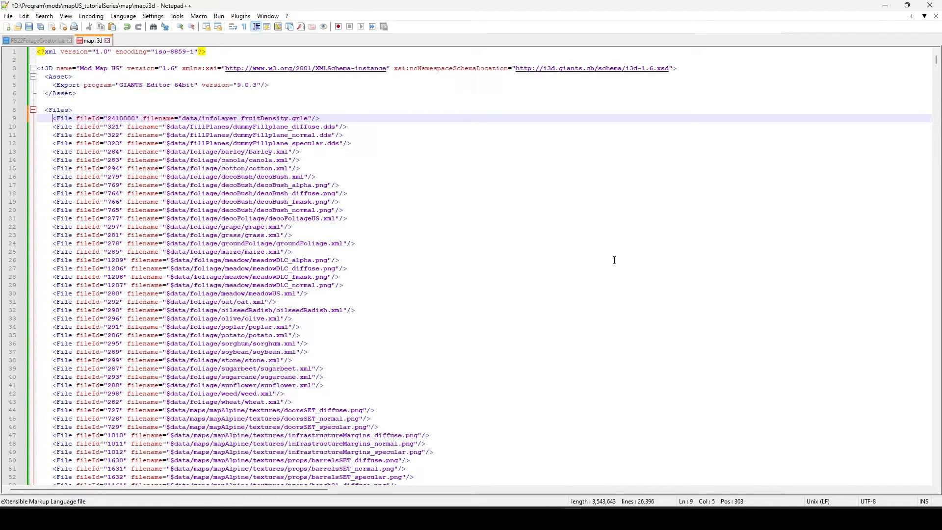
# Find "<InfoLayer name" in map.i3d and examine the FoliageCreator info layer block and the layers around it.
pyautogui.hotkey('ctrl', 'f')
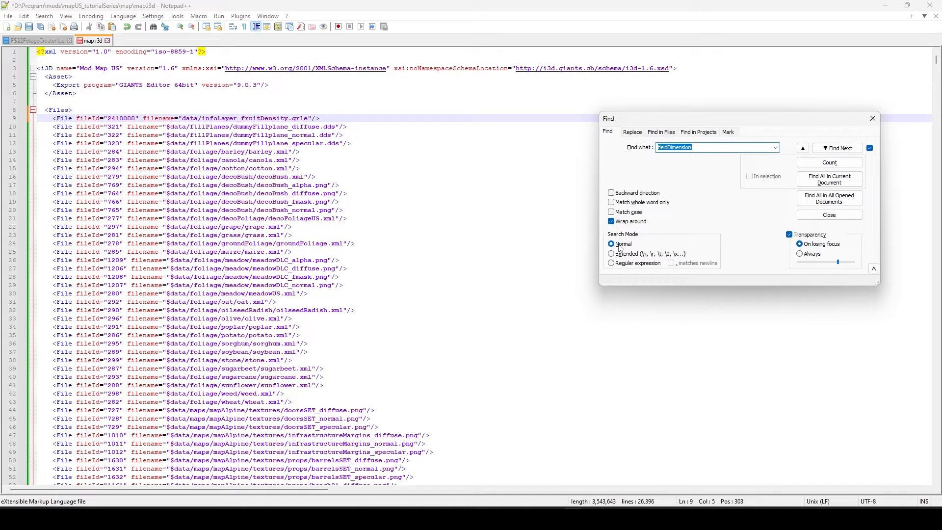
pyautogui.click(775, 148)
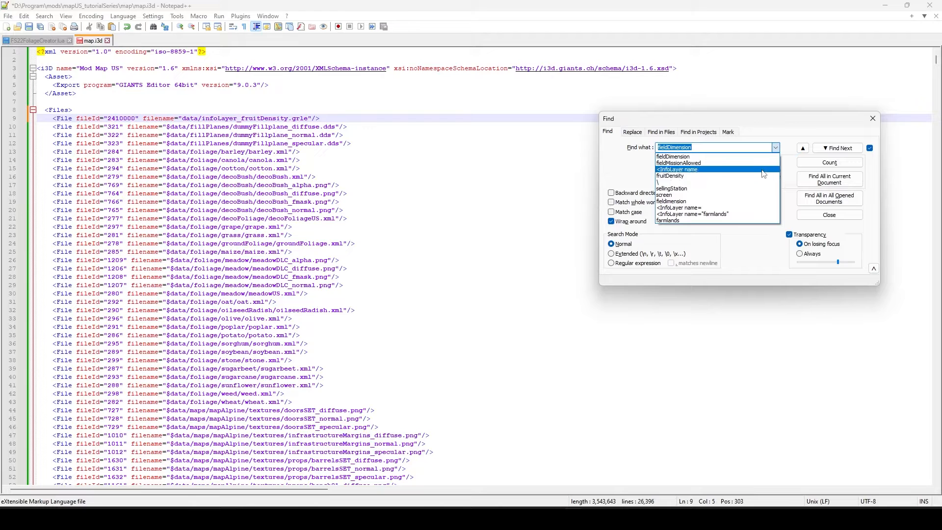
pyautogui.click(777, 170)
pyautogui.click(838, 148)
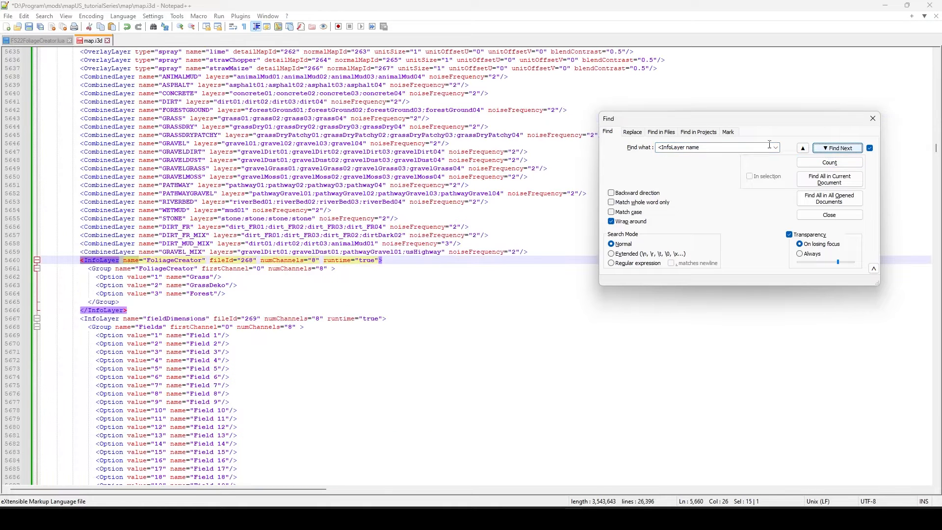
pyautogui.click(873, 118)
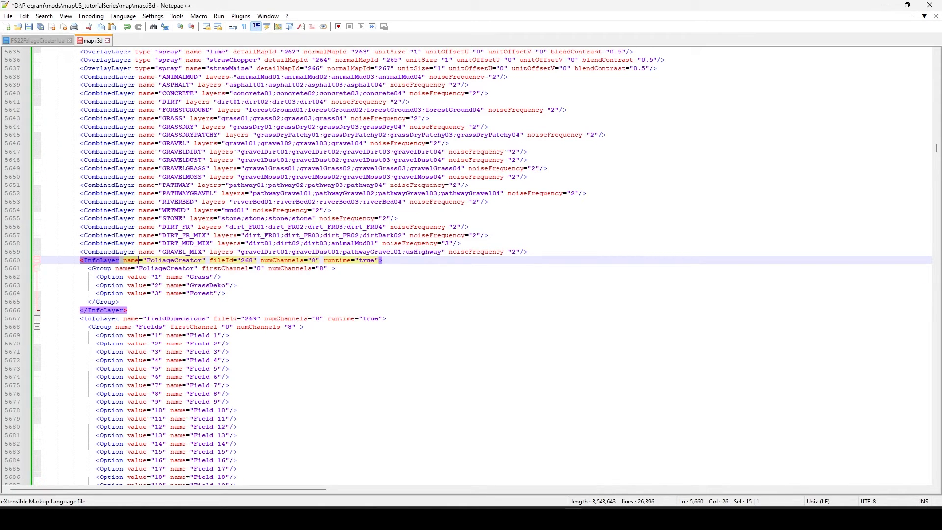
pyautogui.scroll(-2, 178, 316)
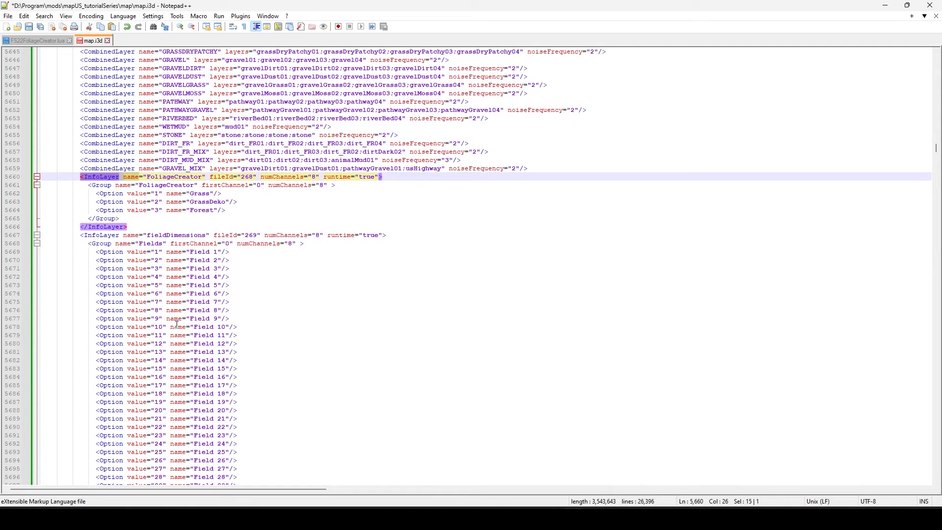
pyautogui.scroll(2, 178, 317)
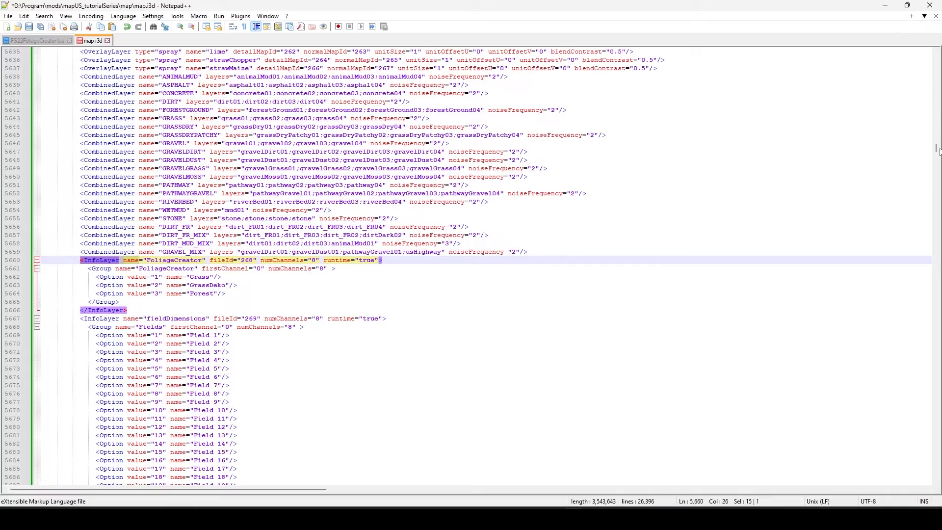
# Compare the added infoLayer_fruitDensity.grle reference at the start of the Files section with the existing infoLayer file references near its end.
pyautogui.moveTo(936, 147); pyautogui.dragTo(939, 54)
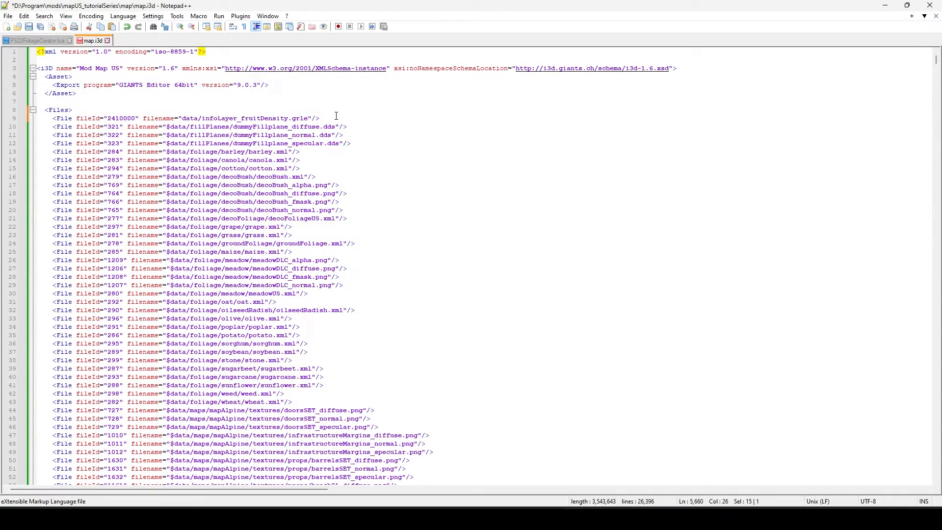
pyautogui.moveTo(336, 117); pyautogui.dragTo(338, 110)
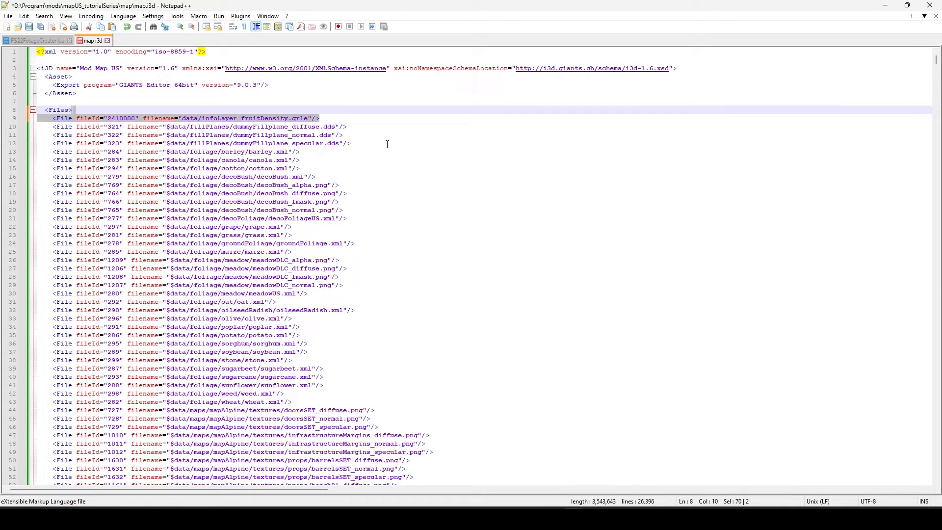
pyautogui.click(431, 158)
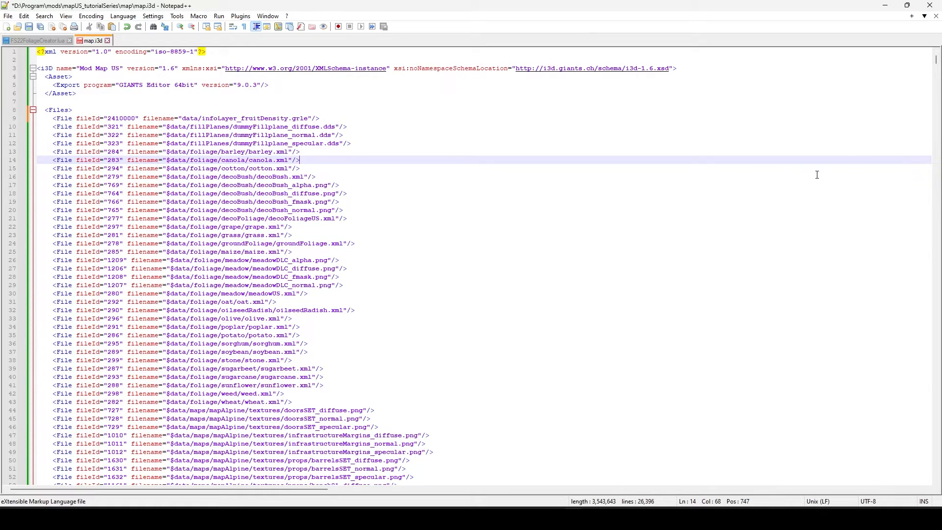
pyautogui.scroll(-10, 914, 138)
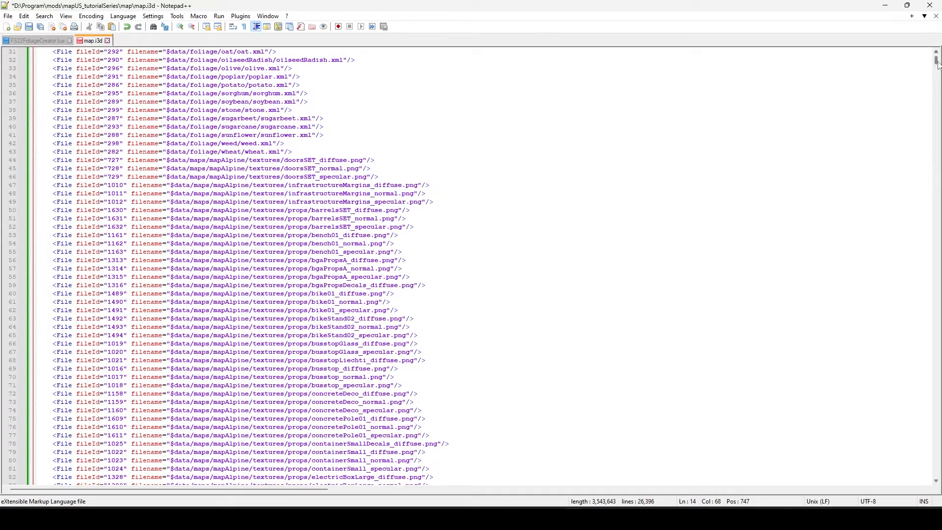
pyautogui.moveTo(937, 62); pyautogui.dragTo(936, 93)
pyautogui.scroll(-4, 558, 223)
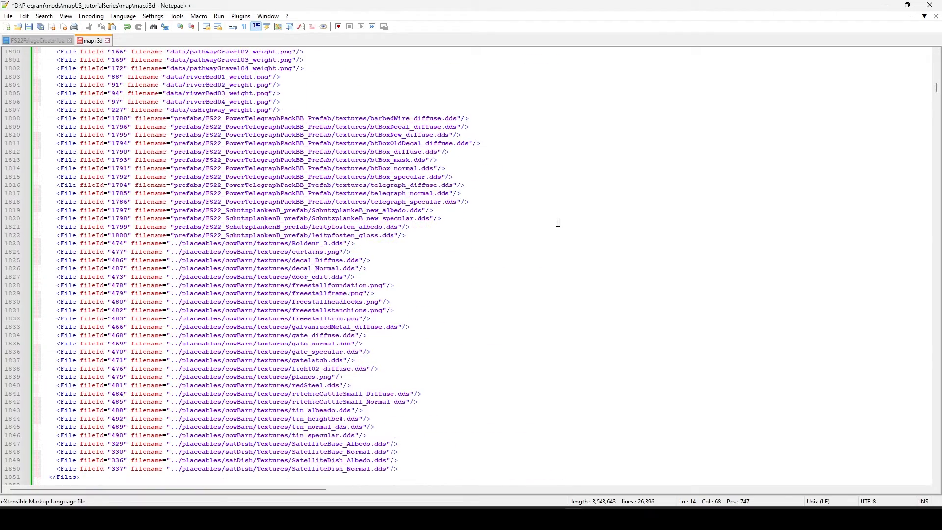
pyautogui.scroll(4, 558, 223)
pyautogui.scroll(3, 424, 235)
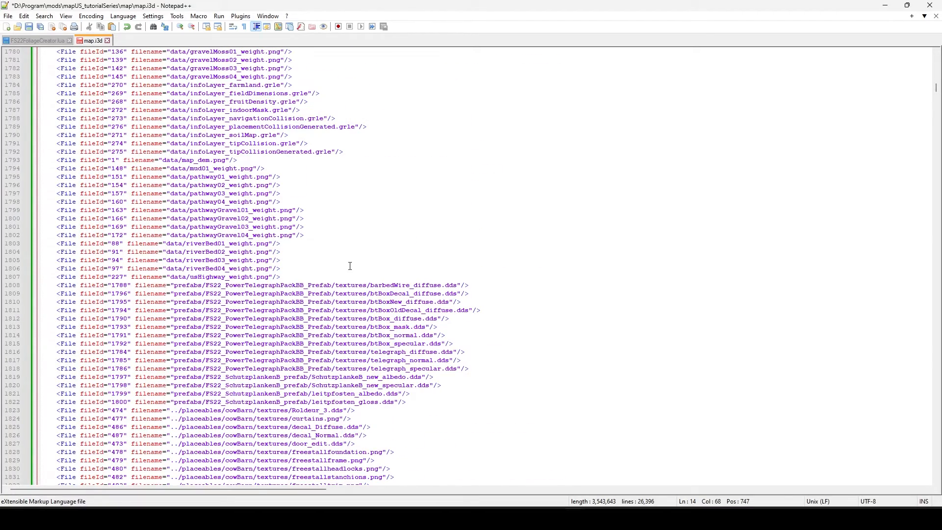
pyautogui.scroll(8, 350, 266)
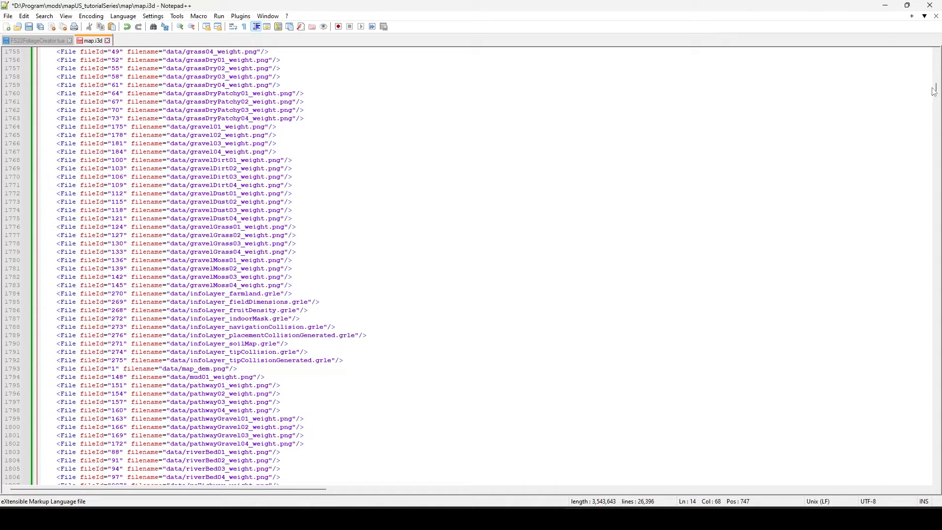
# Delete the infoLayer_fruitDensity.grle line with fileId 2410000 directly below the opening <Files> tag and save map.i3d.
pyautogui.moveTo(938, 90); pyautogui.dragTo(937, 60)
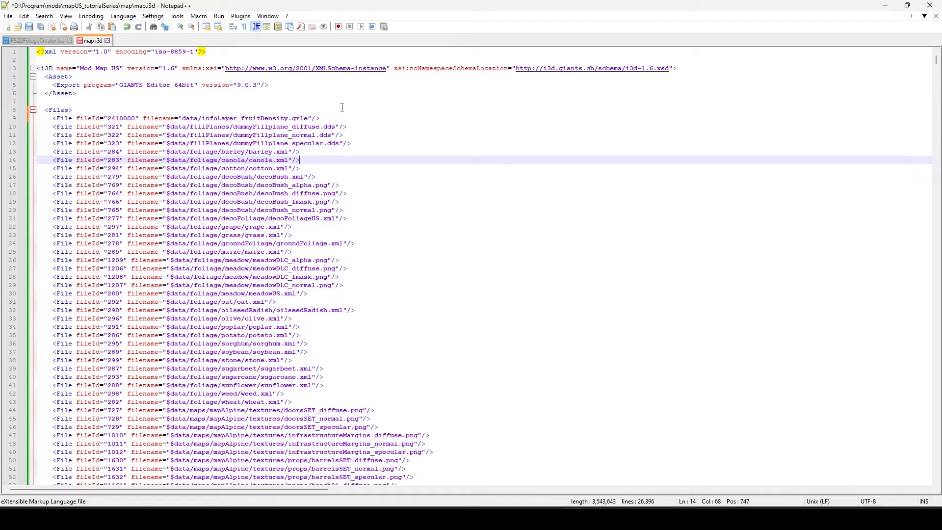
pyautogui.moveTo(331, 118); pyautogui.dragTo(333, 111)
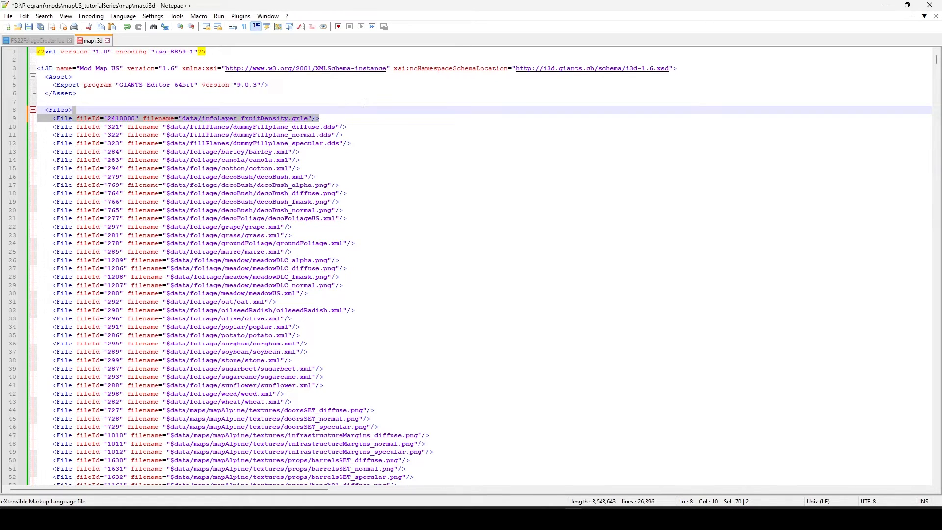
pyautogui.press('Delete')
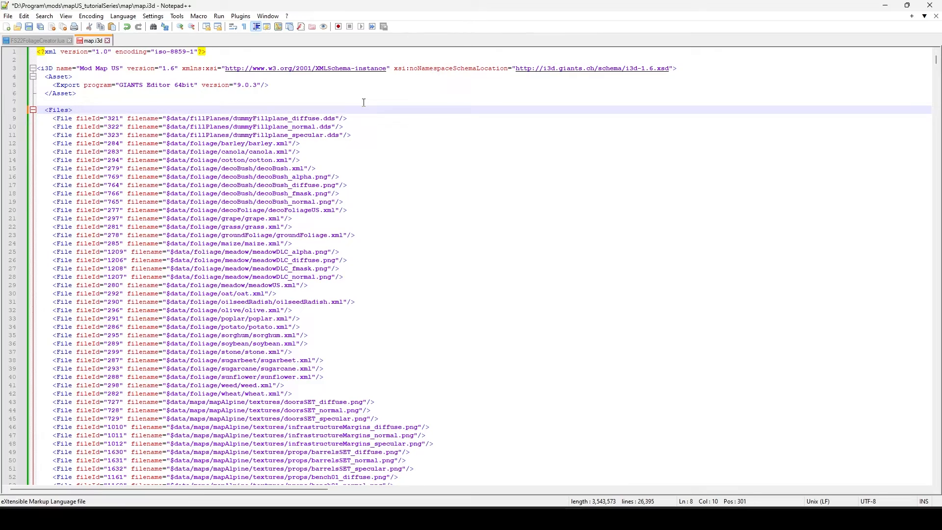
pyautogui.scroll(-20, 463, 241)
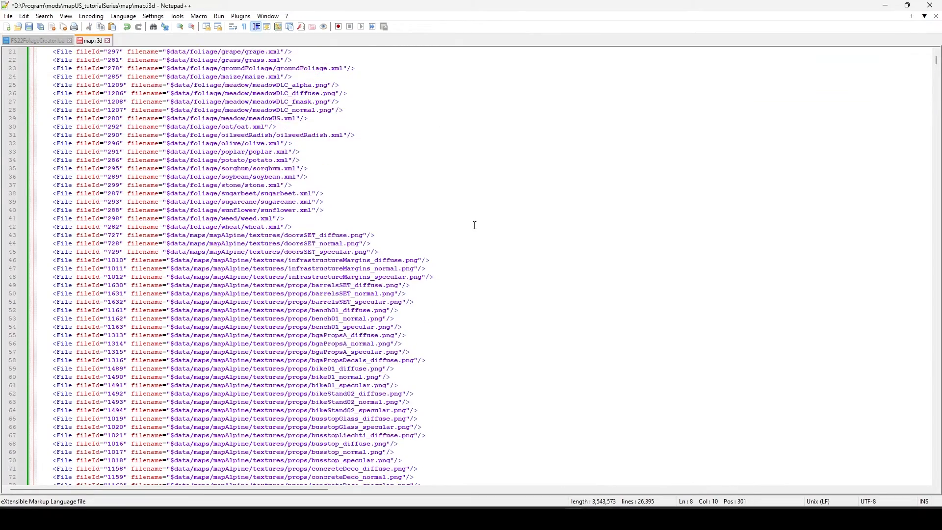
pyautogui.scroll(-20, 466, 249)
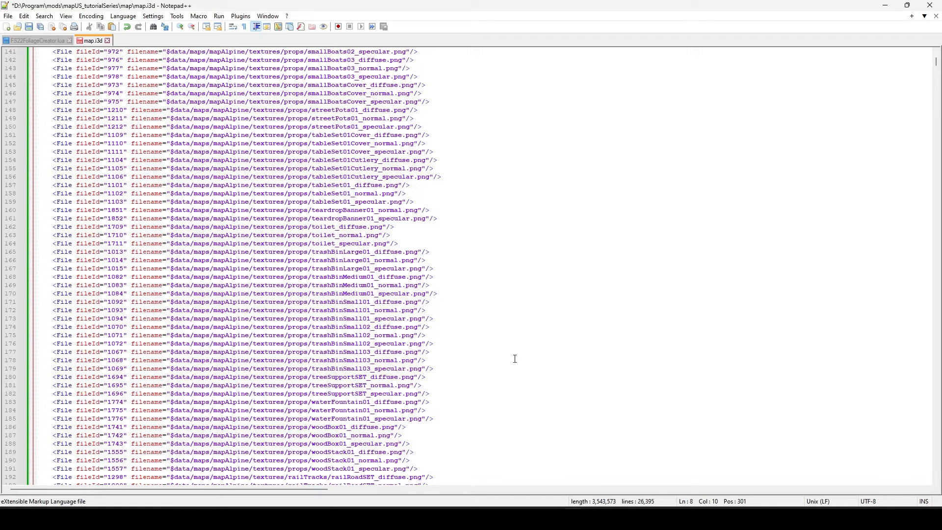
pyautogui.hotkey('ctrl', 's')
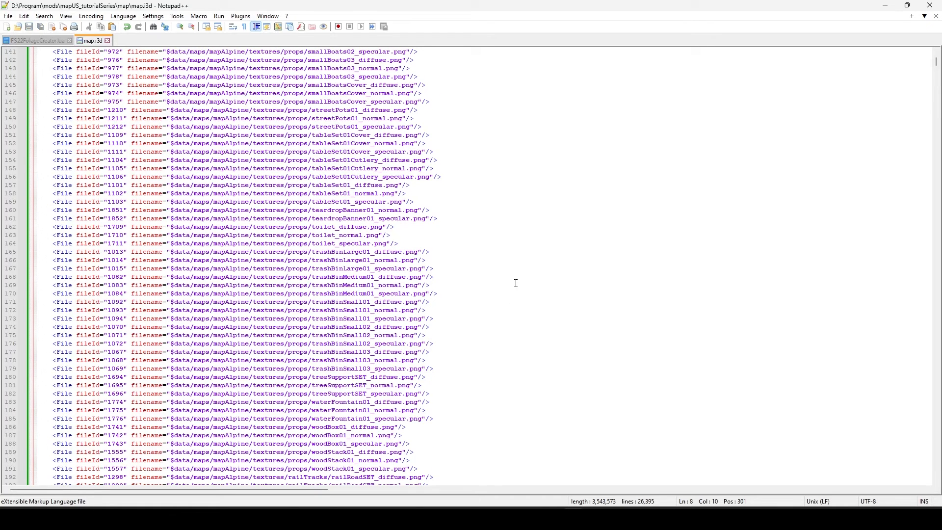
# Check the thread's InfoLayer code and find "<InfoLayer name" in map.i3d to locate the FoliageCreator block.
pyautogui.scroll(-15, 516, 283)
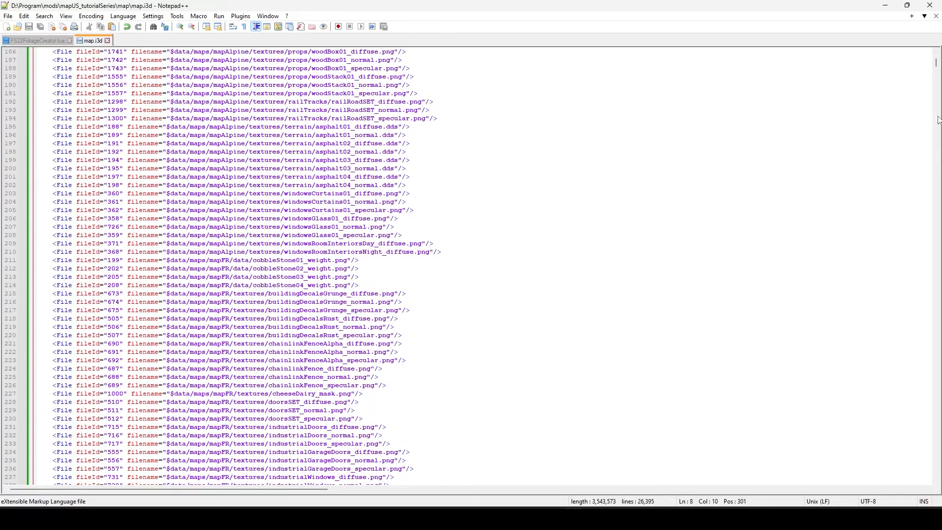
pyautogui.moveTo(937, 64); pyautogui.dragTo(937, 89)
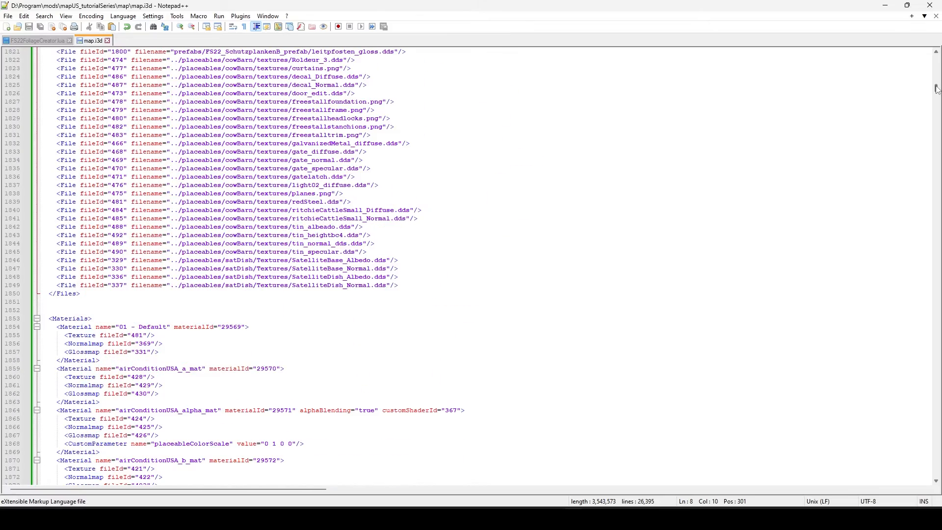
pyautogui.scroll(20, 740, 133)
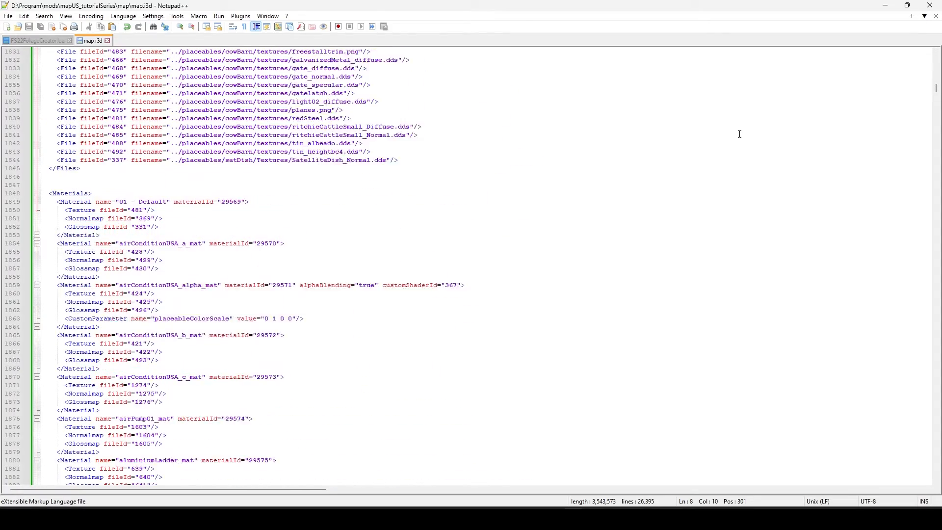
pyautogui.scroll(15, 771, 163)
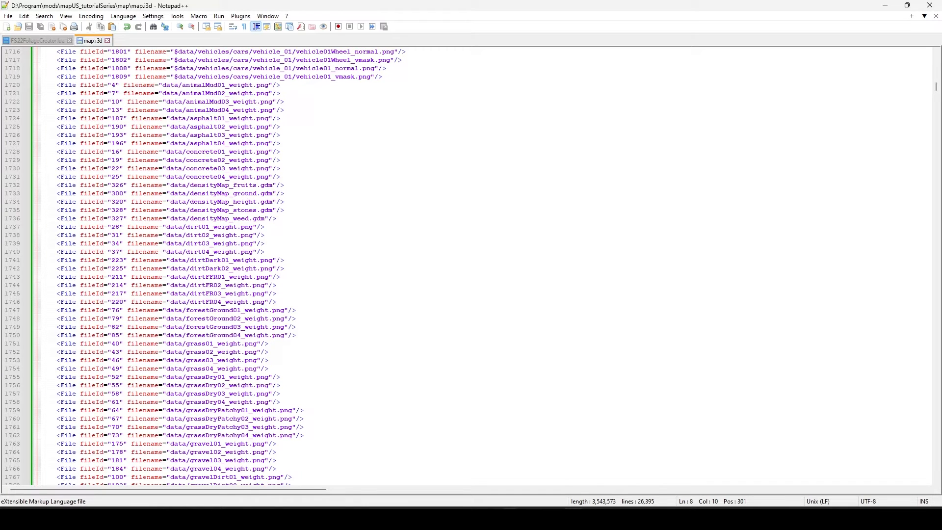
pyautogui.click(509, 519)
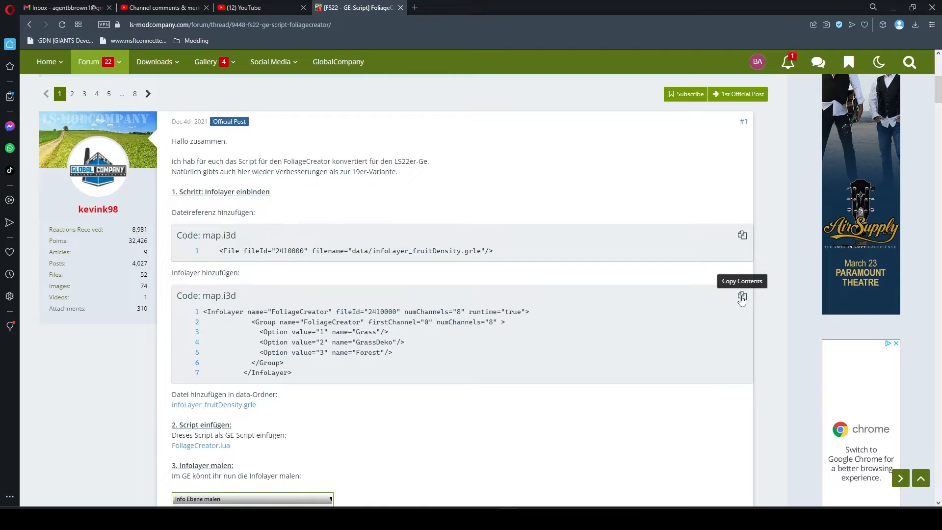
pyautogui.hotkey('alt', 'Tab')
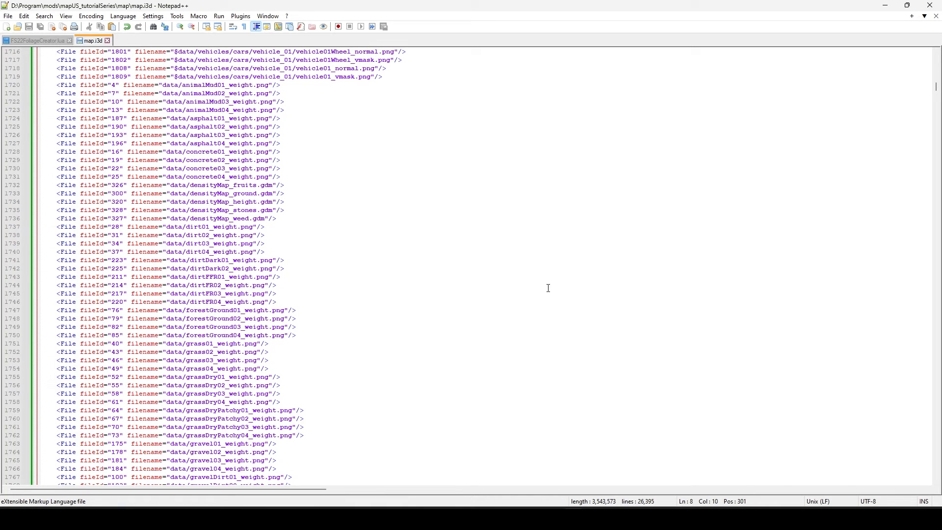
pyautogui.hotkey('ctrl', 'f')
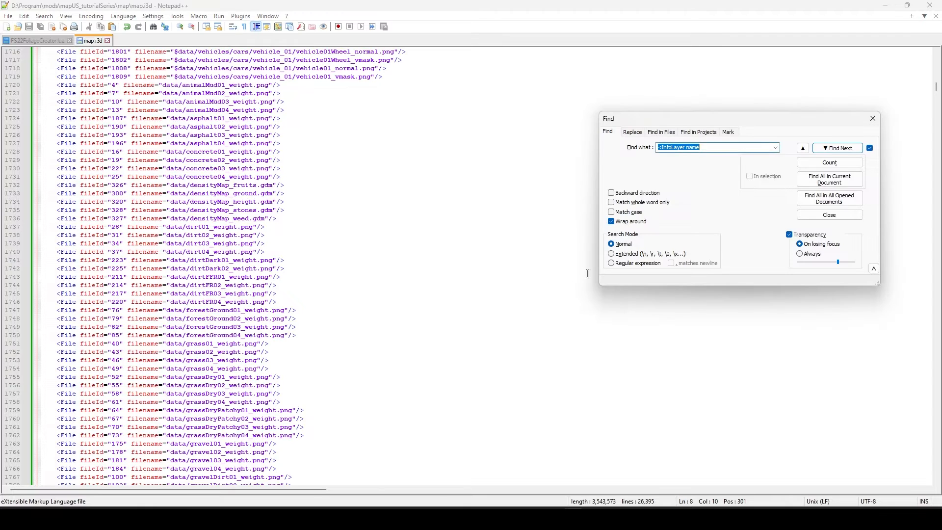
pyautogui.click(840, 148)
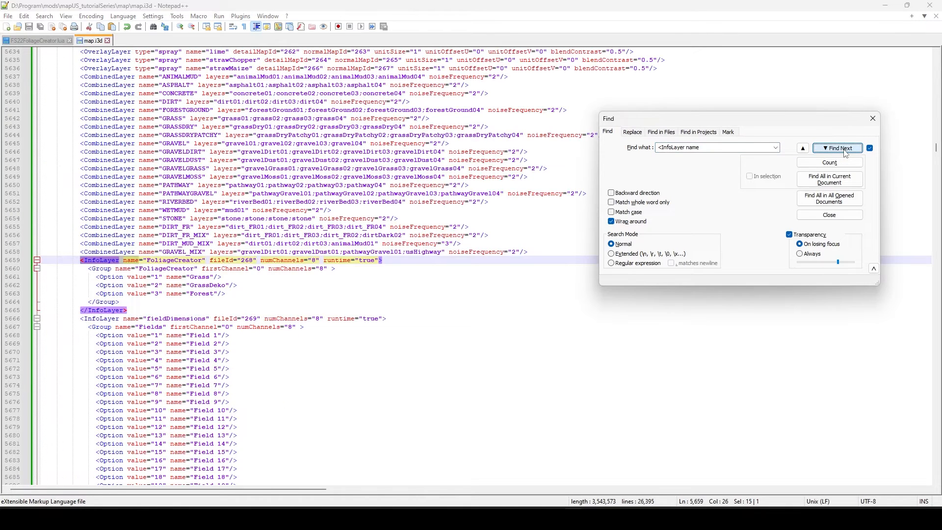
pyautogui.click(872, 119)
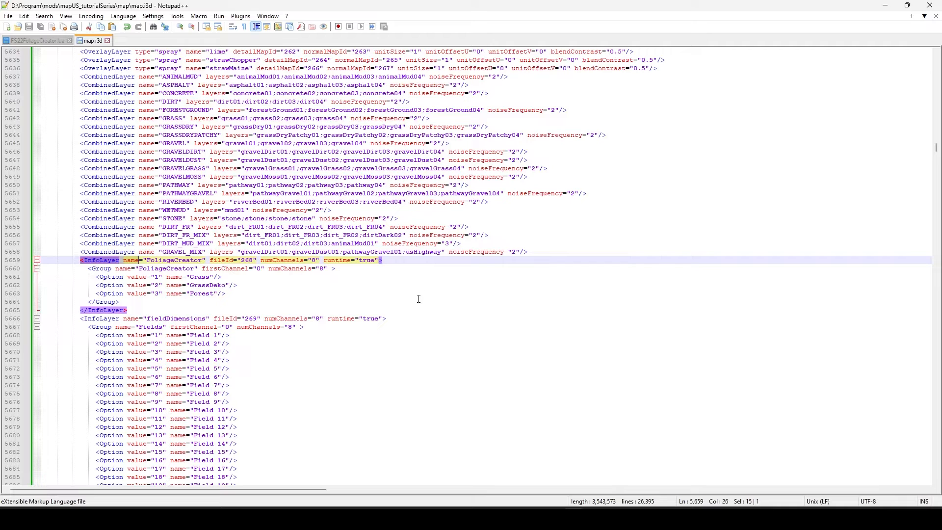
# Read the thread's optional section on adding a new foliage option and examine the FoliageCreator options in map.i3d.
pyautogui.hotkey('alt', 'Tab')
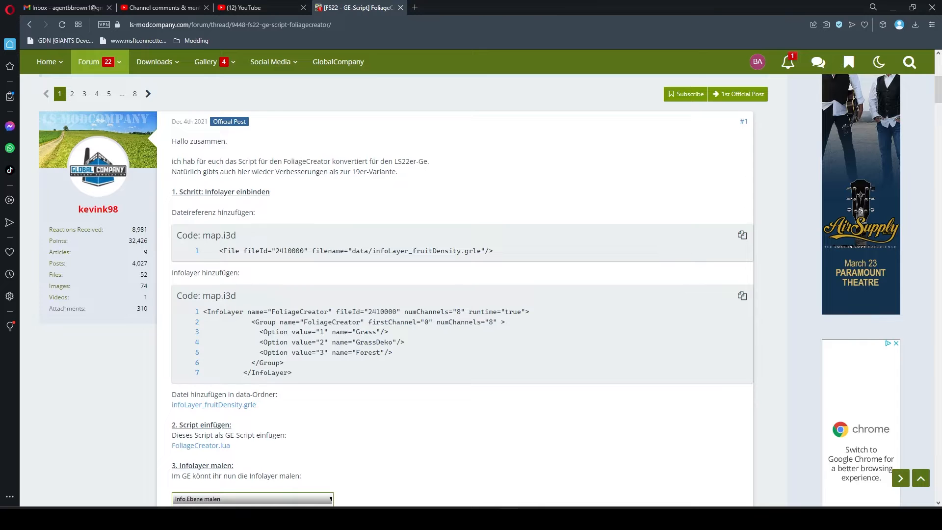
pyautogui.scroll(-5, 565, 351)
pyautogui.scroll(-3, 567, 352)
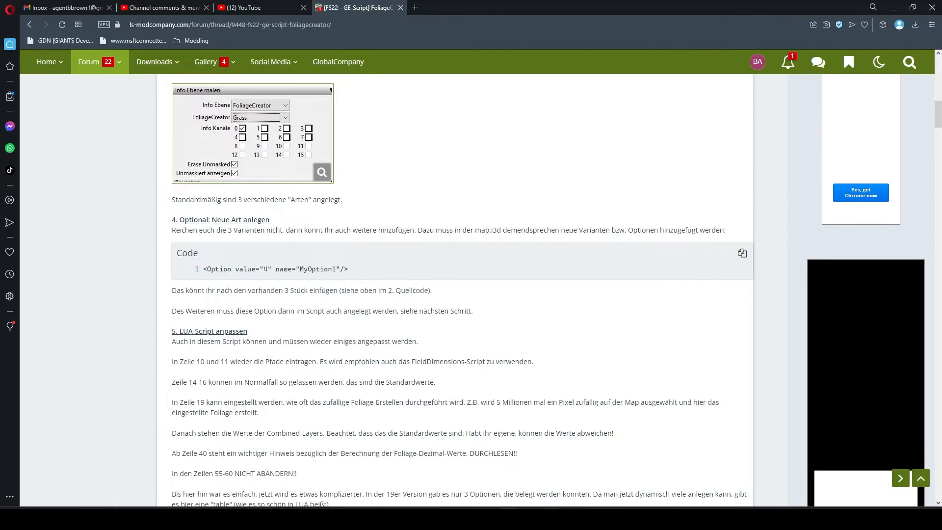
pyautogui.hotkey('alt', 'Tab')
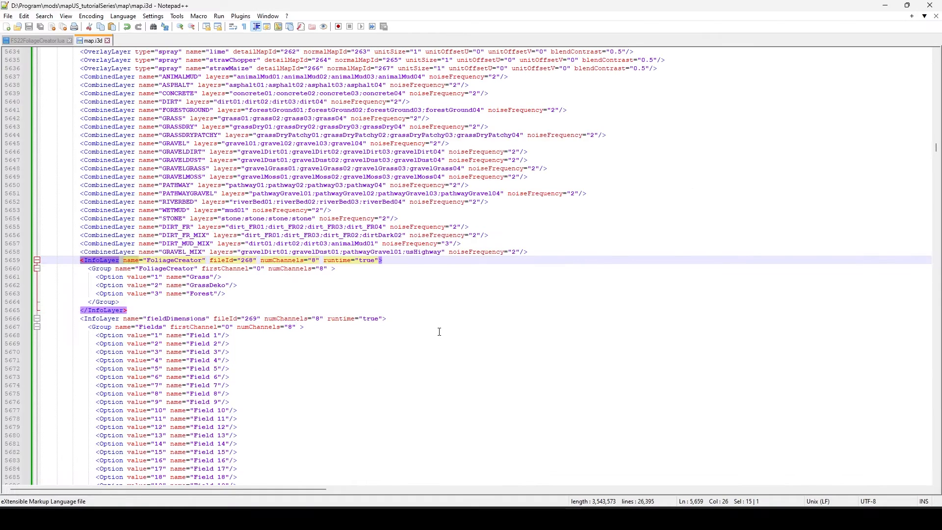
pyautogui.scroll(1, 440, 332)
pyautogui.scroll(-2, 440, 334)
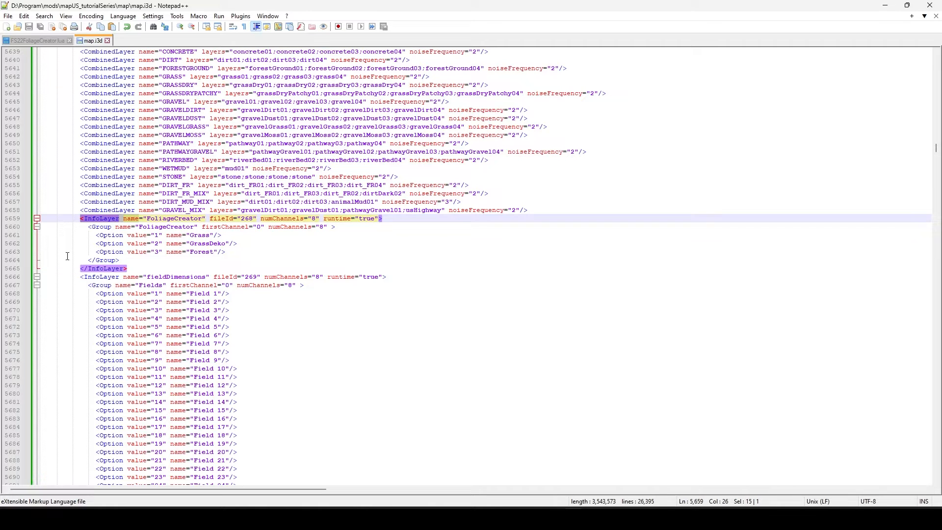
# Duplicate the Forest option line in the FoliageCreator group and remove the duplicate.
pyautogui.click(253, 250)
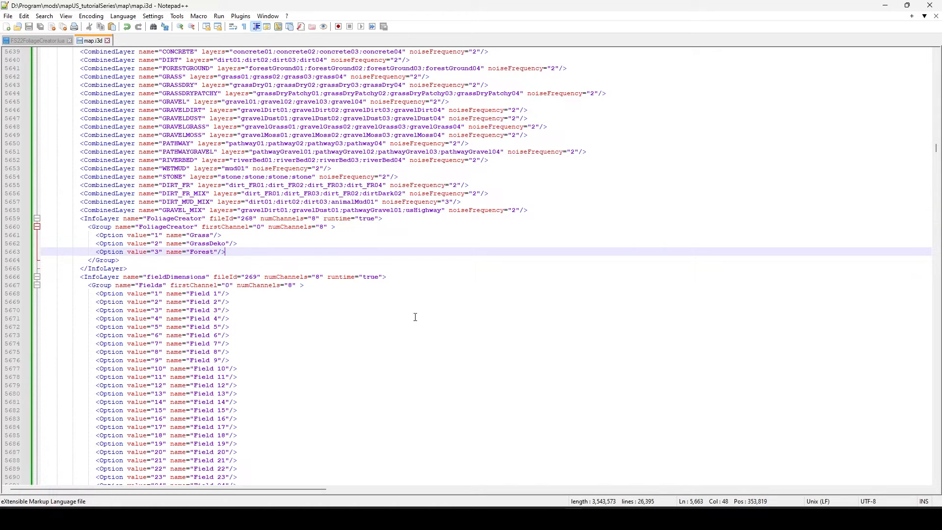
pyautogui.hotkey('ctrl', 'd')
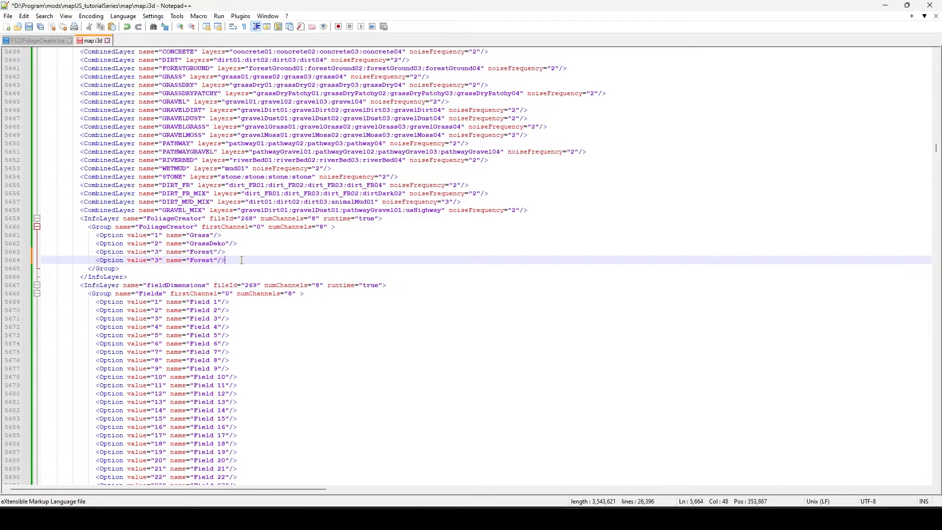
pyautogui.moveTo(241, 265); pyautogui.dragTo(249, 254)
pyautogui.press('Delete')
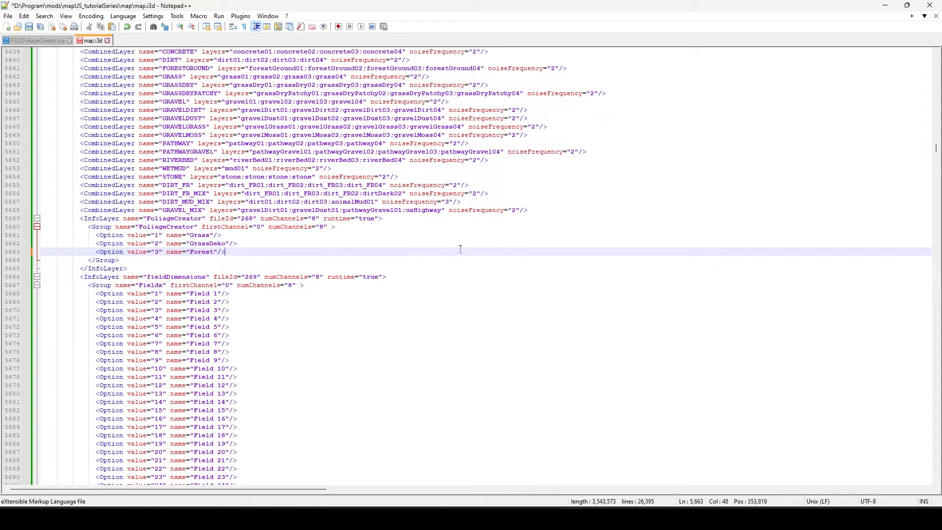
# Review the FoliageCreator info layer line and the file references above it, and save map.i3d.
pyautogui.click(177, 218)
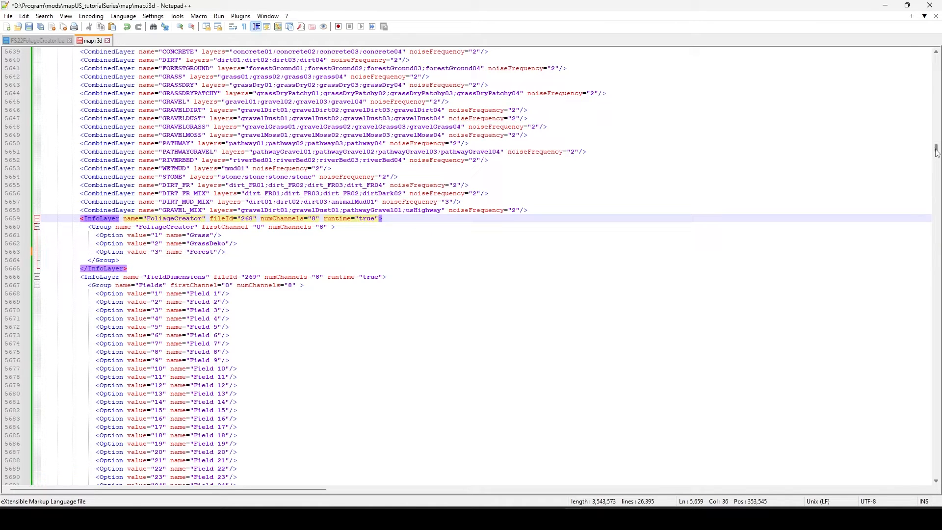
pyautogui.moveTo(936, 149); pyautogui.dragTo(899, 51)
pyautogui.scroll(-20, 471, 270)
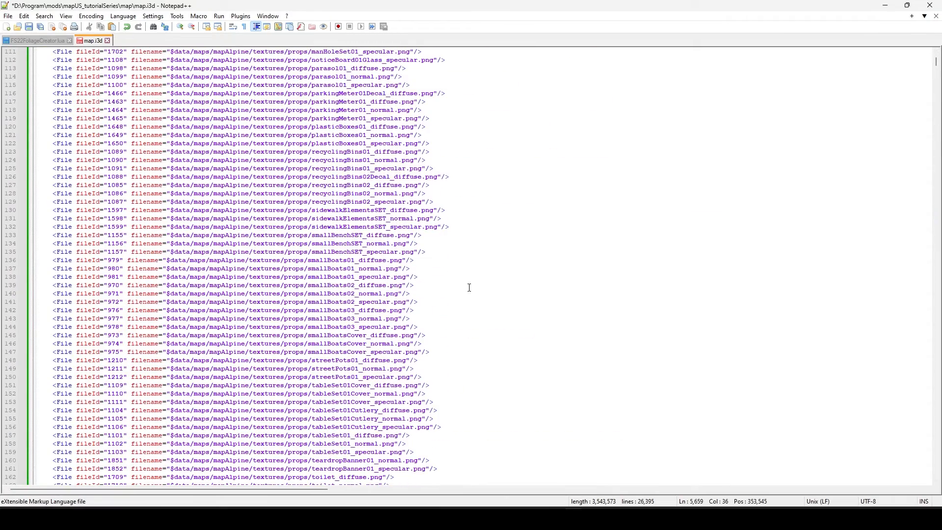
pyautogui.scroll(-10, 469, 287)
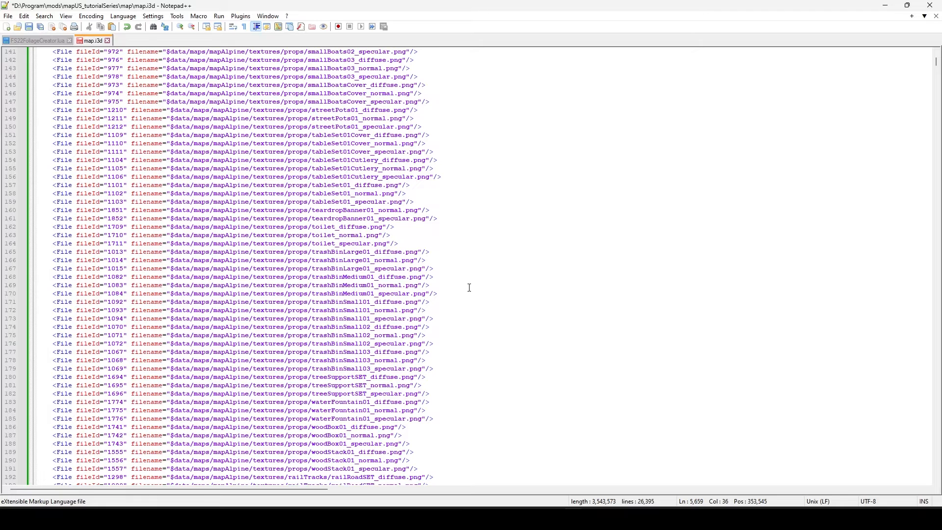
pyautogui.hotkey('ctrl', 's')
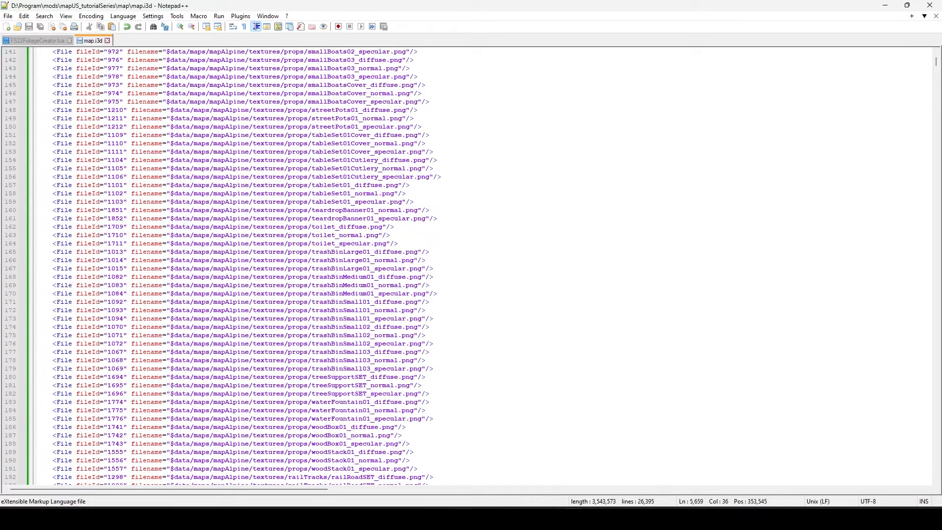
# Switch to the mapUS_tutorialSeries map folder in File Explorer and open its data subfolder.
pyautogui.moveTo(442, 519)
pyautogui.click(384, 448)
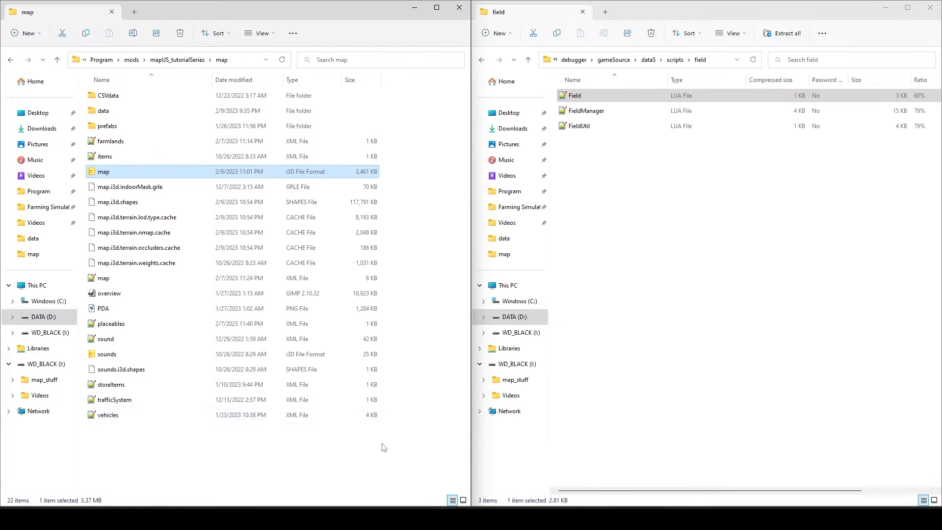
pyautogui.doubleClick(111, 118)
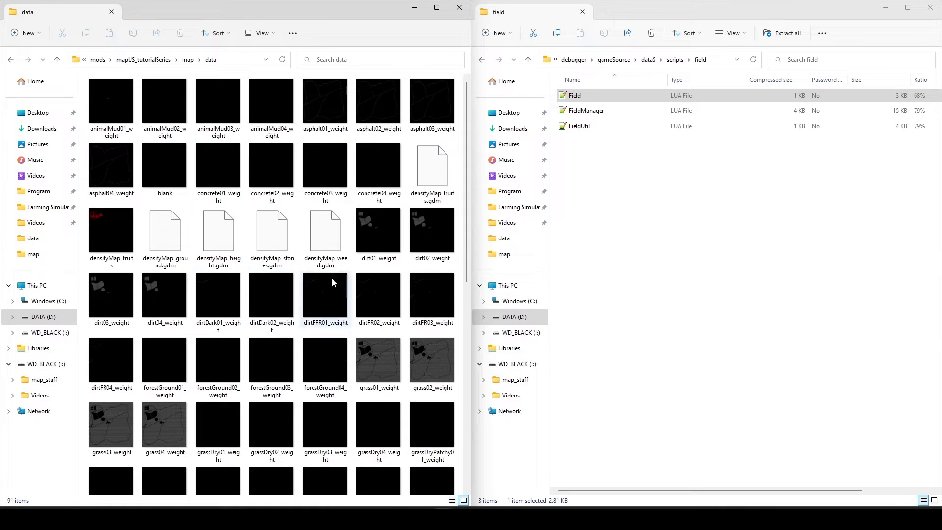
# Look through the map's data folder for the infoLayer_fruitDensity.grle file.
pyautogui.scroll(-6, 349, 329)
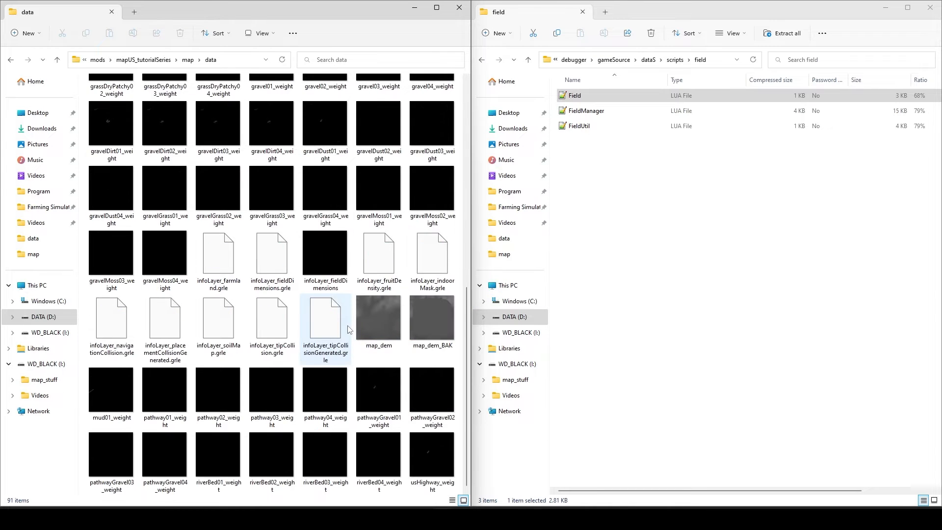
pyautogui.scroll(3, 350, 330)
pyautogui.scroll(3, 342, 315)
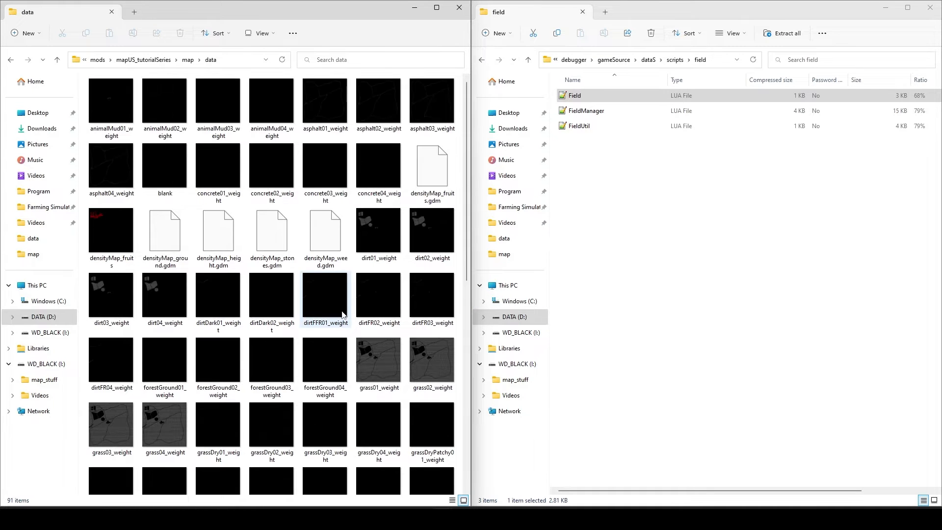
pyautogui.scroll(-6, 342, 315)
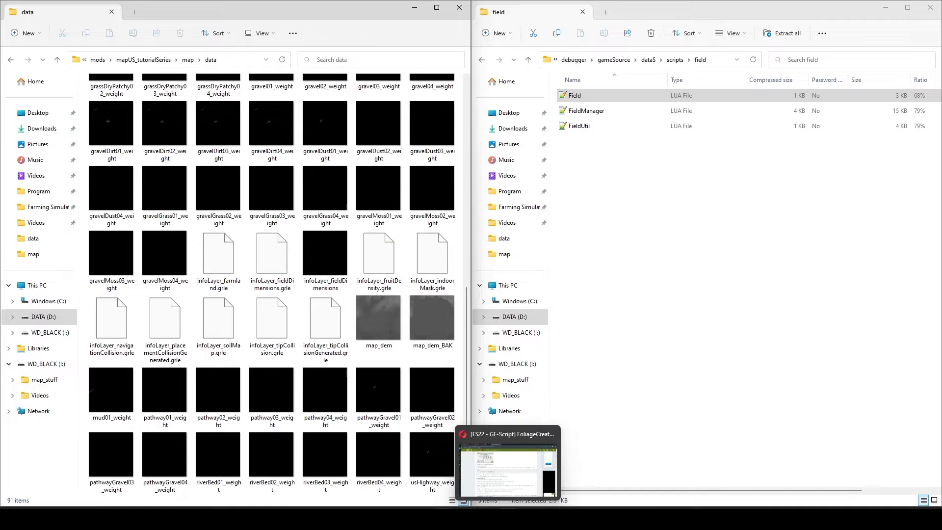
# Review the forum thread's info layer, data file and script instructions, and return to the map's data folder in File Explorer.
pyautogui.click(509, 519)
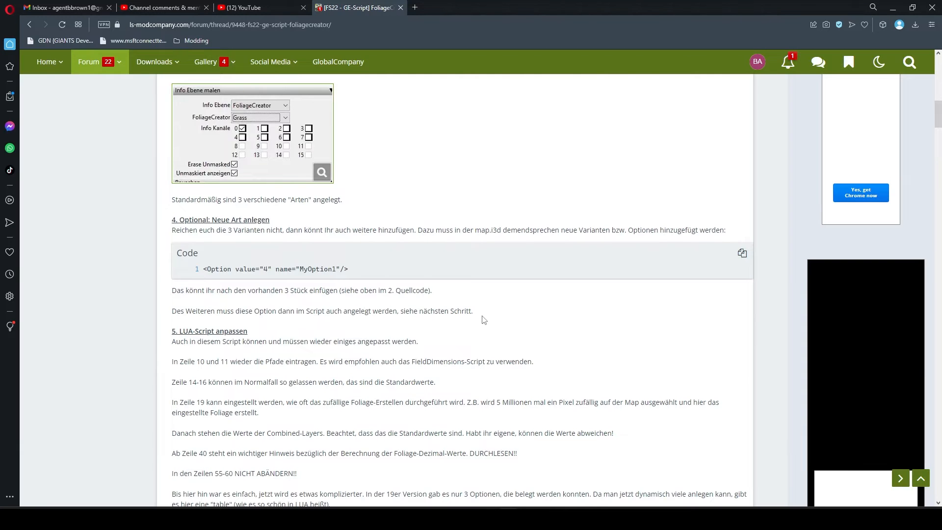
pyautogui.scroll(5, 483, 320)
pyautogui.scroll(1, 480, 334)
pyautogui.scroll(-3, 479, 341)
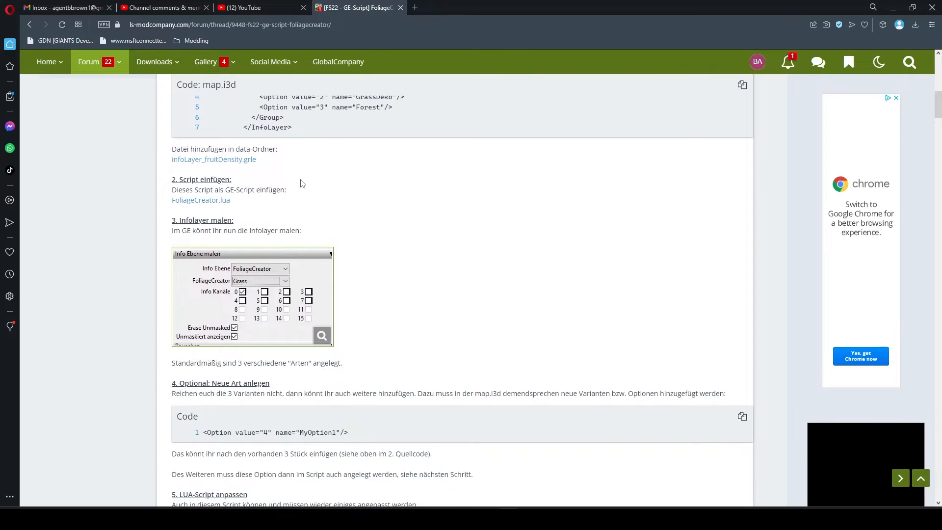
pyautogui.scroll(3, 448, 321)
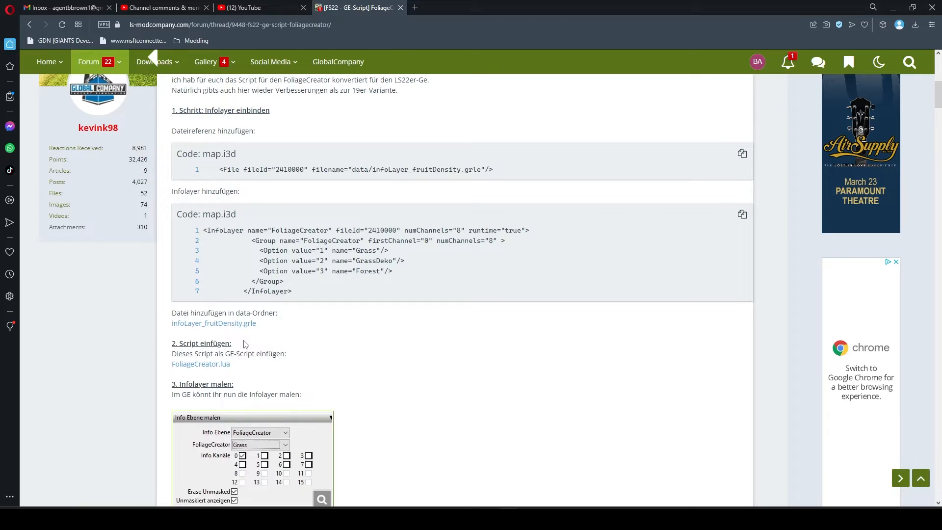
pyautogui.moveTo(616, 518)
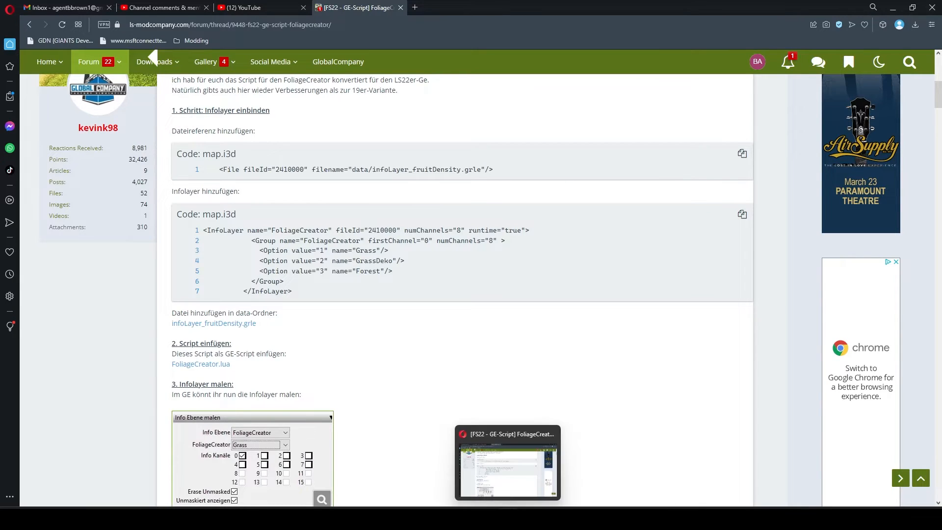
pyautogui.moveTo(573, 517)
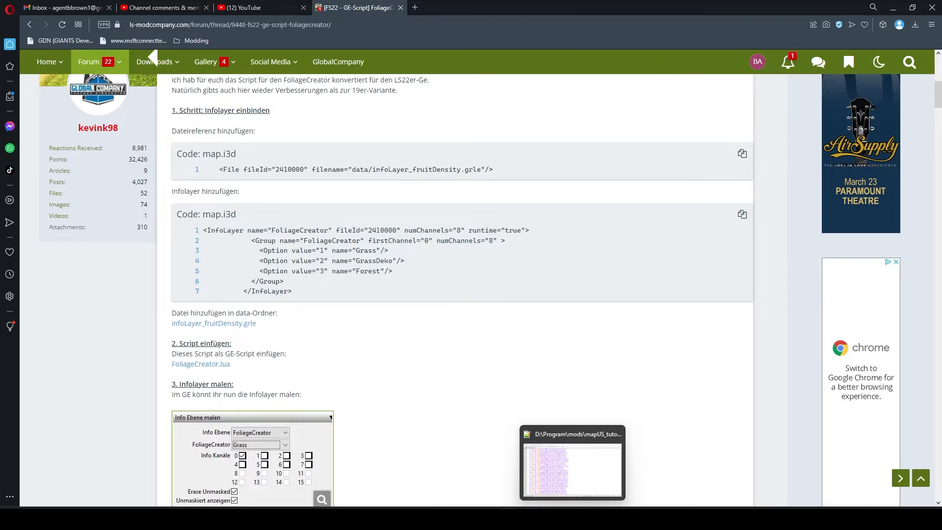
pyautogui.moveTo(445, 518)
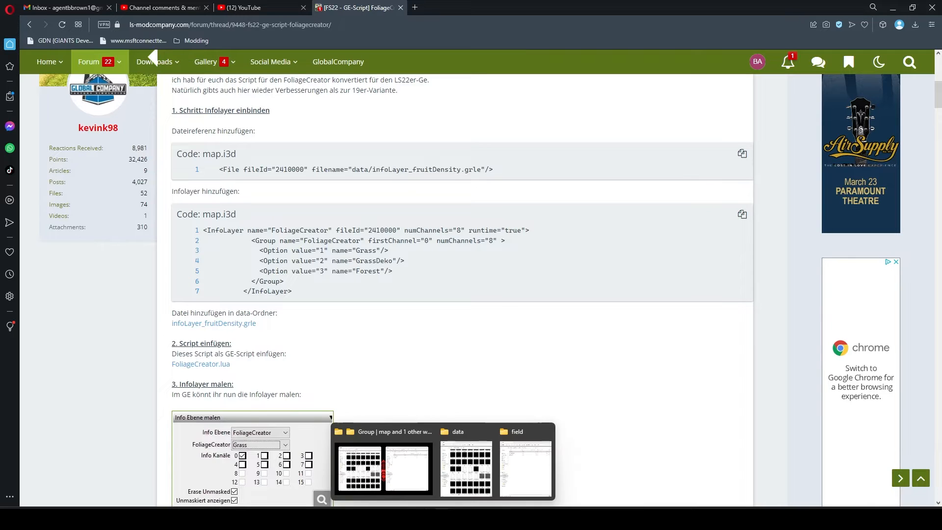
pyautogui.click(379, 438)
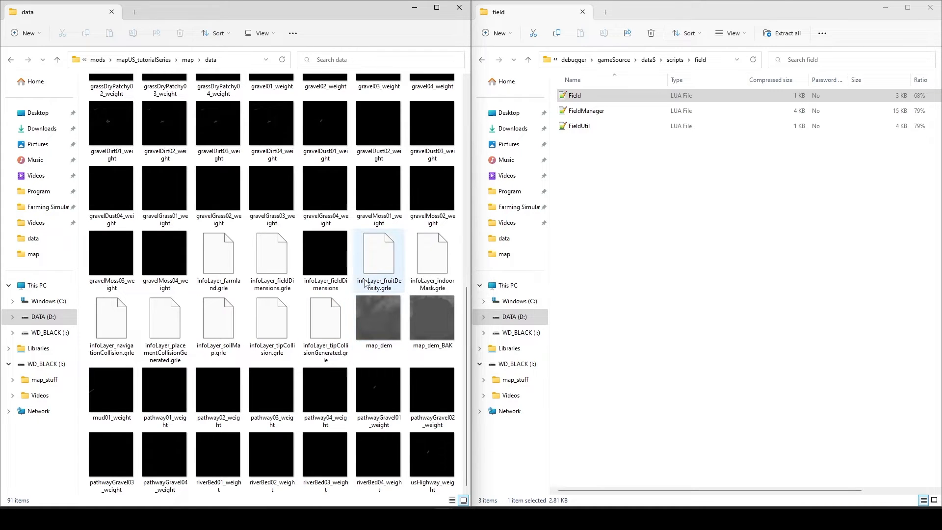
# Switch to GIANTS Editor and open map.i3d from the mapUS_tutorialSeries map folder.
pyautogui.click(505, 518)
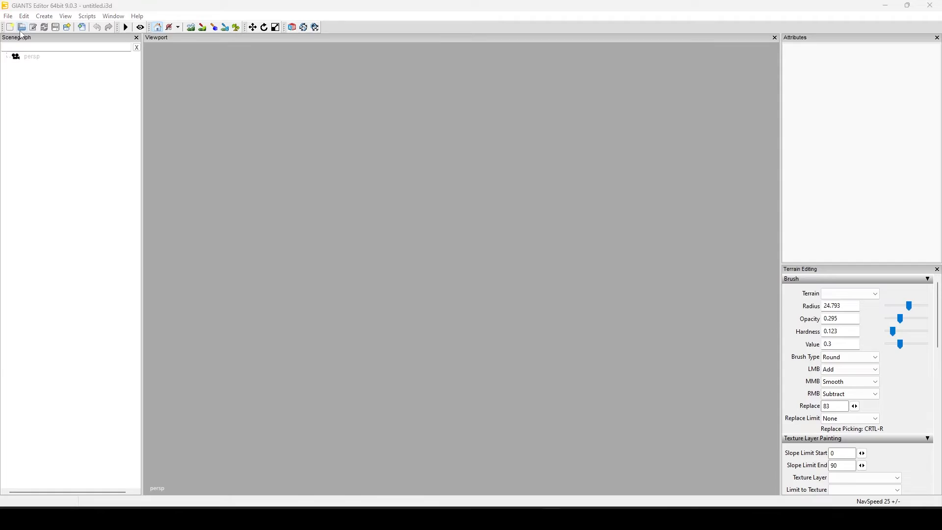
pyautogui.click(22, 28)
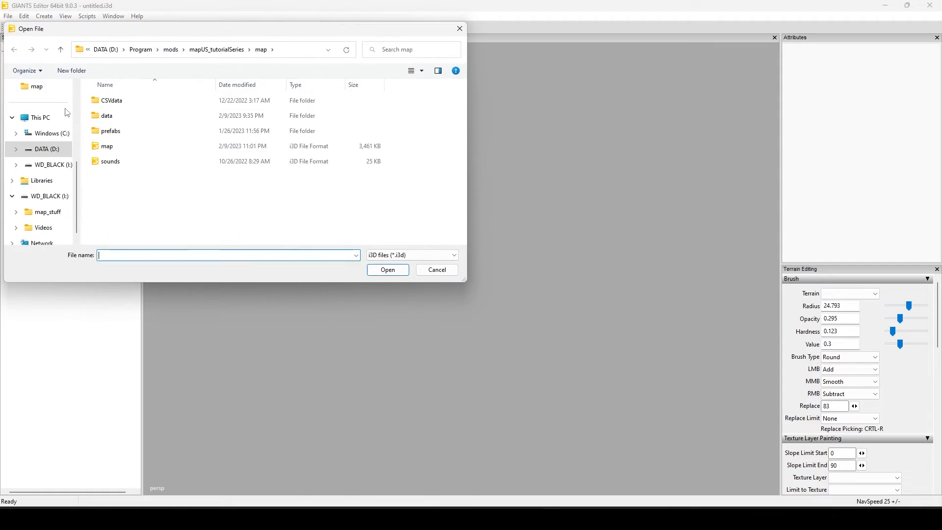
pyautogui.doubleClick(106, 146)
# Set the FoliageCreator info layer's option to Grass and activate info layer painting over the fields.
pyautogui.scroll(-4, 535, 244)
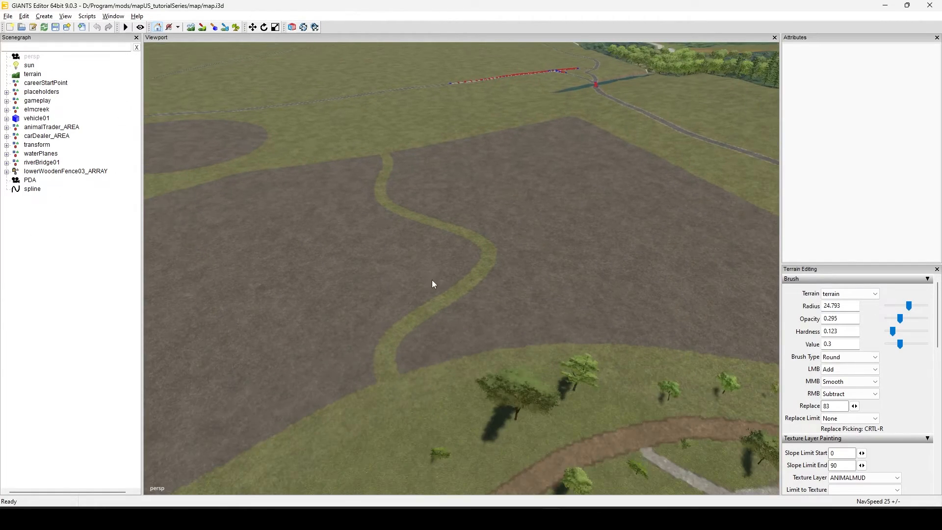
pyautogui.keyDown('alt'); pyautogui.moveTo(432, 279); pyautogui.dragTo(649, 295); pyautogui.keyUp('alt')
pyautogui.scroll(-3, 417, 314)
pyautogui.keyDown('alt'); pyautogui.moveTo(417, 314); pyautogui.dragTo(680, 400, button='middle'); pyautogui.keyUp('alt')
pyautogui.keyDown('alt'); pyautogui.moveTo(397, 317); pyautogui.dragTo(672, 315); pyautogui.keyUp('alt')
pyautogui.keyDown('alt'); pyautogui.moveTo(455, 321); pyautogui.dragTo(725, 232, button='middle'); pyautogui.keyUp('alt')
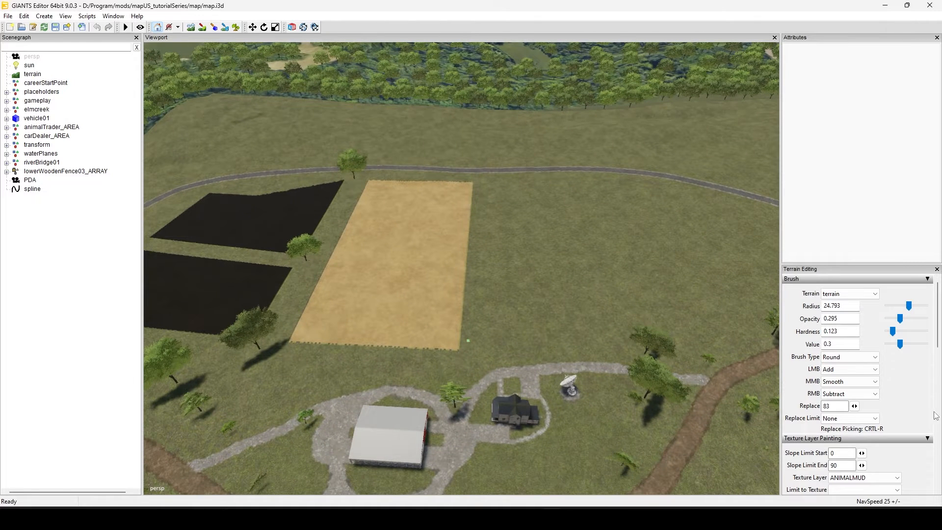
pyautogui.scroll(-2, 925, 397)
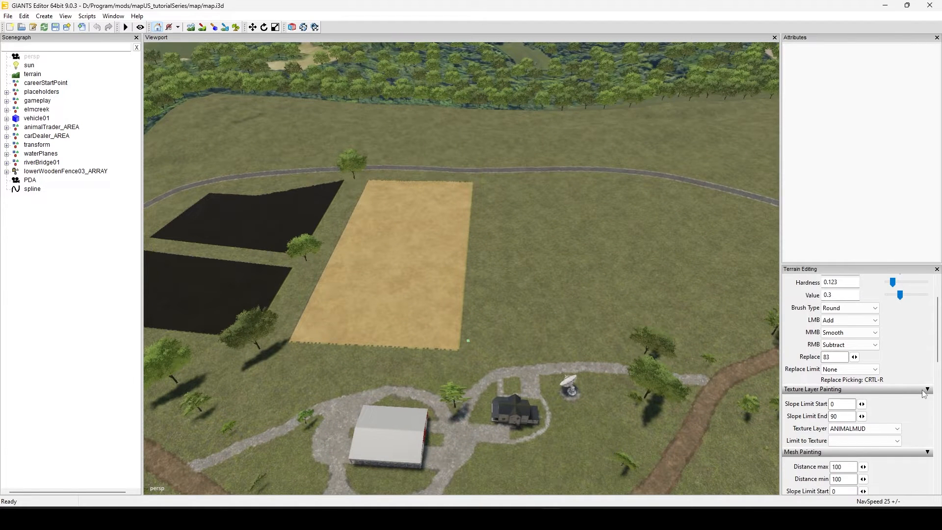
pyautogui.scroll(-6, 924, 427)
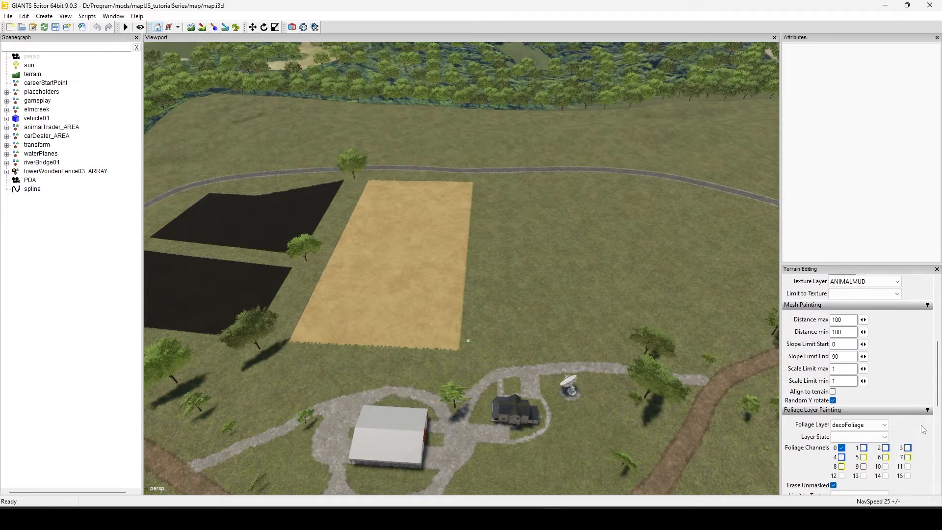
pyautogui.scroll(-4, 924, 429)
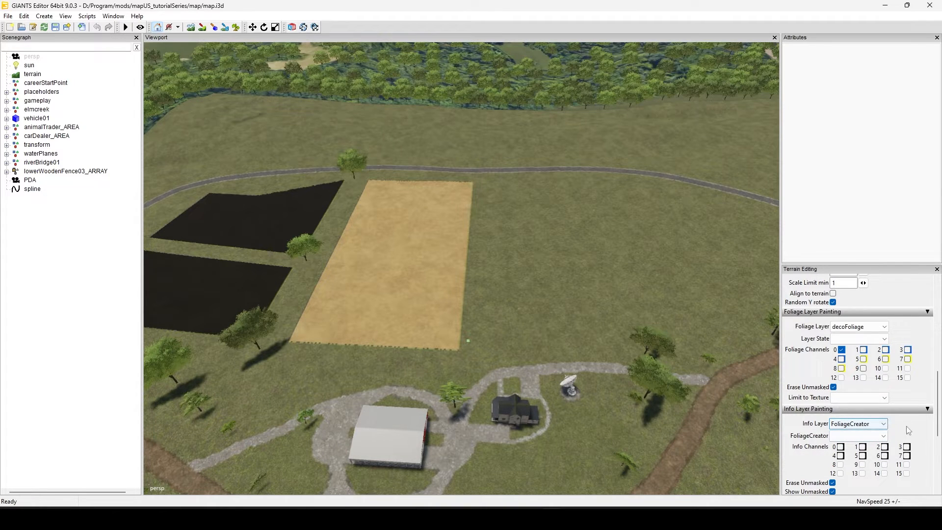
pyautogui.scroll(-4, 583, 252)
pyautogui.keyDown('alt'); pyautogui.moveTo(583, 251); pyautogui.dragTo(564, 324); pyautogui.keyUp('alt')
pyautogui.keyDown('alt'); pyautogui.moveTo(564, 324); pyautogui.dragTo(196, 341, button='middle'); pyautogui.keyUp('alt')
pyautogui.scroll(3, 603, 305)
pyautogui.keyDown('alt'); pyautogui.moveTo(603, 305); pyautogui.dragTo(567, 317); pyautogui.keyUp('alt')
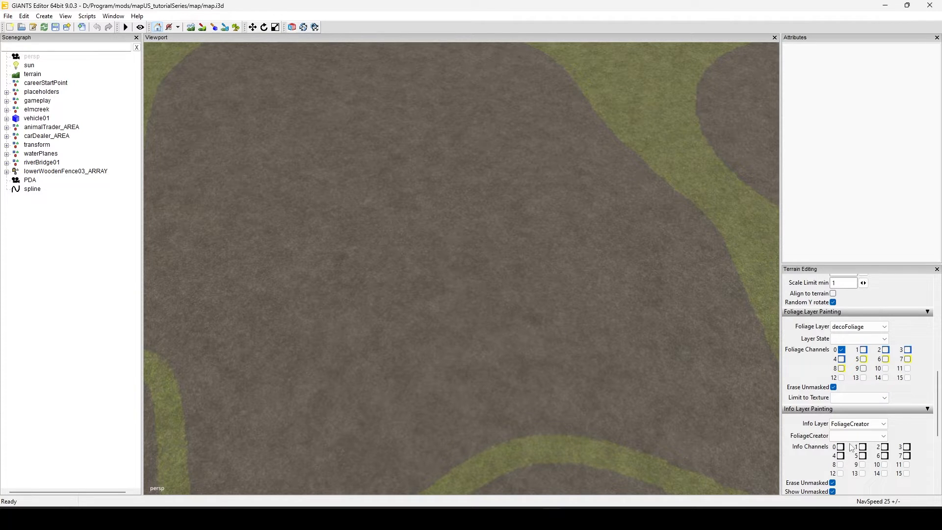
pyautogui.click(884, 436)
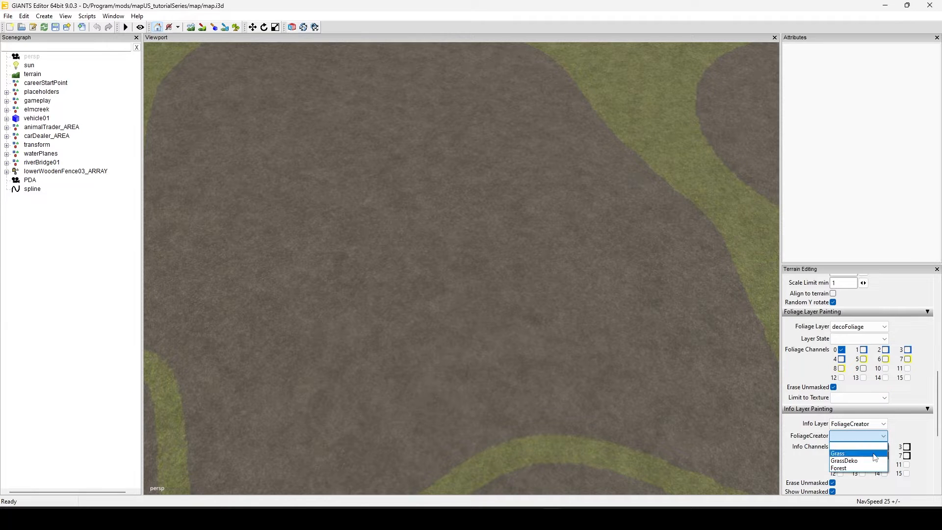
pyautogui.click(877, 454)
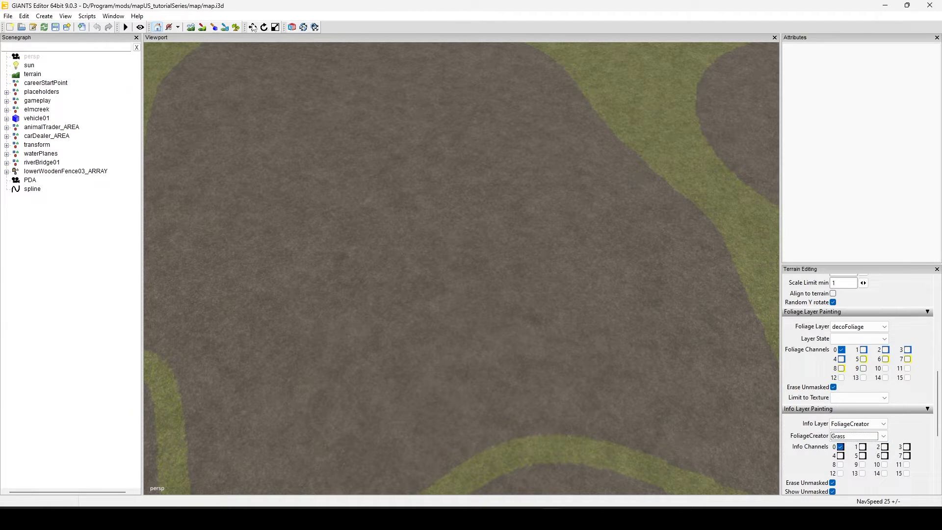
pyautogui.click(225, 27)
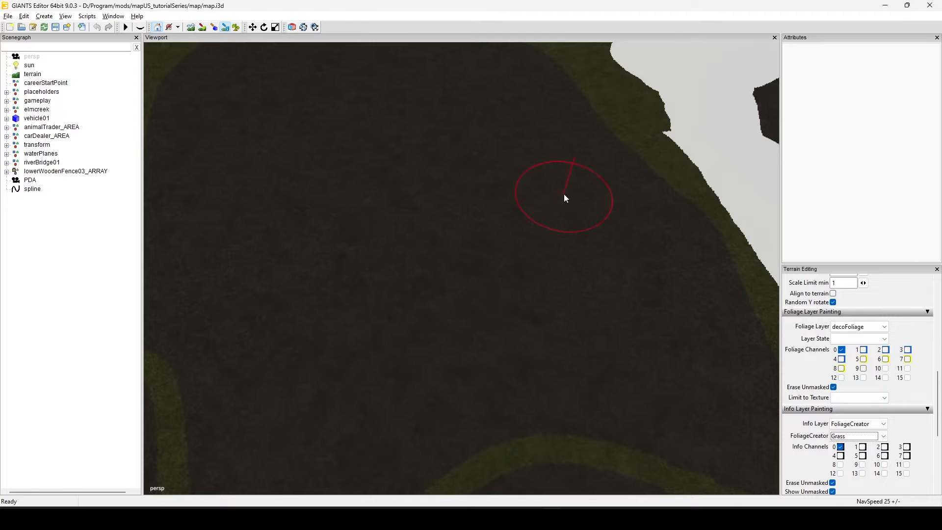
# Extend the painted Grass area along the neighbouring dark field and widen its end beside the road.
pyautogui.scroll(-5, 564, 193)
pyautogui.keyDown('alt'); pyautogui.moveTo(329, 334); pyautogui.dragTo(535, 290); pyautogui.keyUp('alt')
pyautogui.keyDown('alt'); pyautogui.moveTo(535, 290); pyautogui.dragTo(455, 362, button='middle'); pyautogui.keyUp('alt')
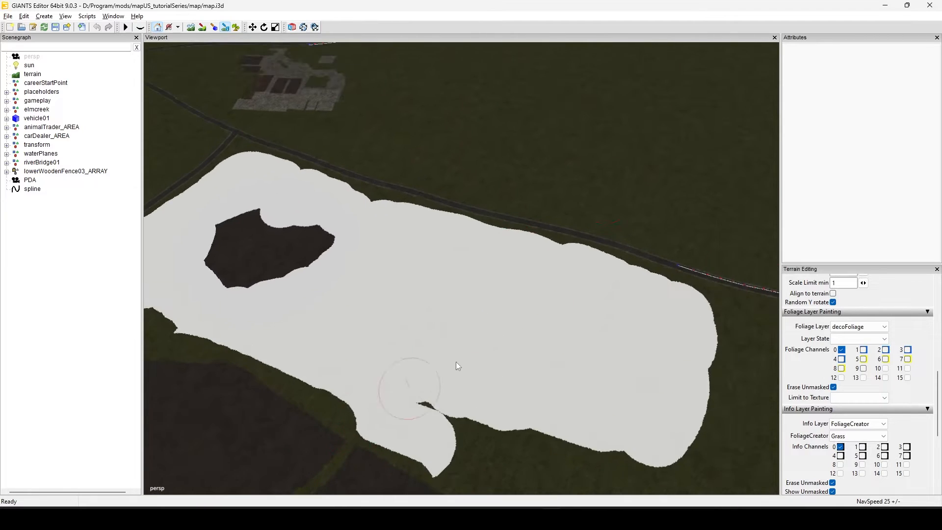
pyautogui.keyDown('alt'); pyautogui.moveTo(559, 314); pyautogui.dragTo(442, 393, button='middle'); pyautogui.keyUp('alt')
pyautogui.keyDown('alt'); pyautogui.moveTo(614, 324); pyautogui.dragTo(344, 341); pyautogui.keyUp('alt')
pyautogui.keyDown('alt'); pyautogui.moveTo(432, 321); pyautogui.dragTo(84, 378, button='middle'); pyautogui.keyUp('alt')
pyautogui.moveTo(520, 300)
pyautogui.keyDown('alt'); pyautogui.mouseDown()
pyautogui.moveTo(372, 310)
pyautogui.moveTo(482, 354)
pyautogui.moveTo(486, 339)
pyautogui.mouseUp(); pyautogui.keyUp('alt')
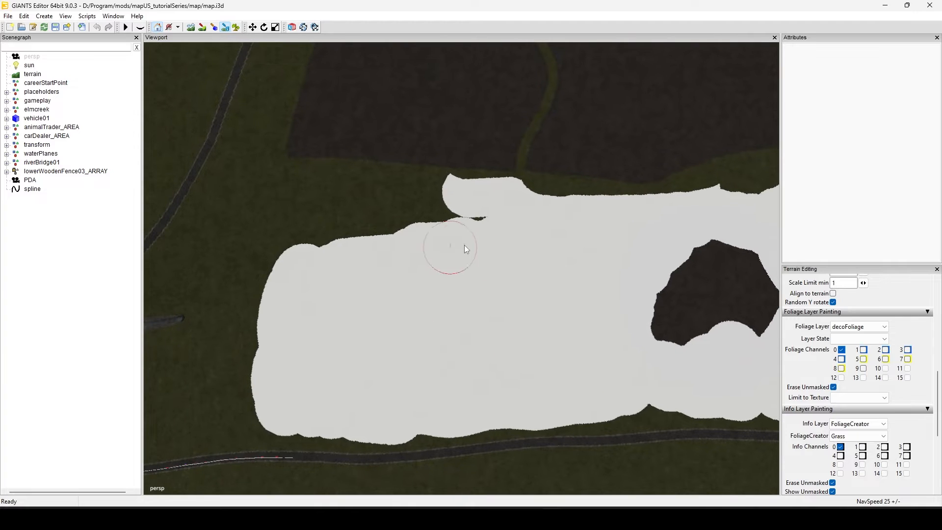
pyautogui.moveTo(461, 235)
pyautogui.mouseDown()
pyautogui.moveTo(437, 228)
pyautogui.moveTo(434, 207)
pyautogui.moveTo(300, 205)
pyautogui.moveTo(275, 243)
pyautogui.moveTo(389, 241)
pyautogui.mouseUp()
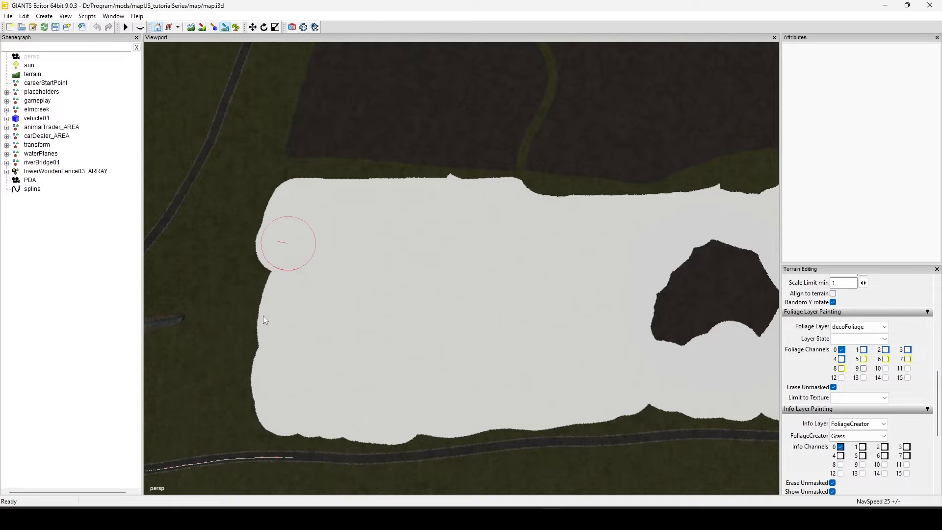
pyautogui.moveTo(264, 320); pyautogui.dragTo(267, 361)
pyautogui.moveTo(274, 397); pyautogui.dragTo(280, 400)
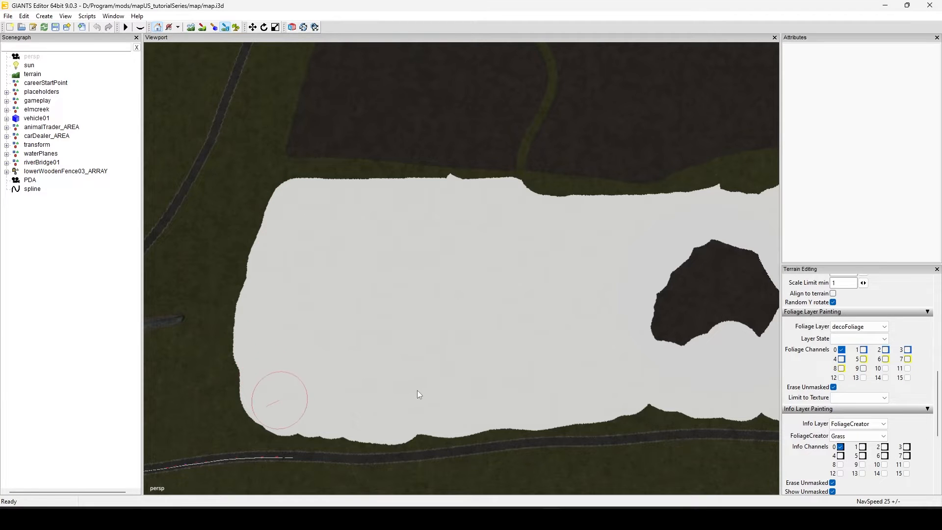
# Reshape the unpainted hole in the Grass area into a rounded patch by filling its lower edge and erasing around its rim.
pyautogui.keyDown('alt'); pyautogui.moveTo(478, 352); pyautogui.dragTo(61, 336, button='middle'); pyautogui.keyUp('alt')
pyautogui.keyDown('alt'); pyautogui.moveTo(193, 335); pyautogui.dragTo(134, 339, button='middle'); pyautogui.keyUp('alt')
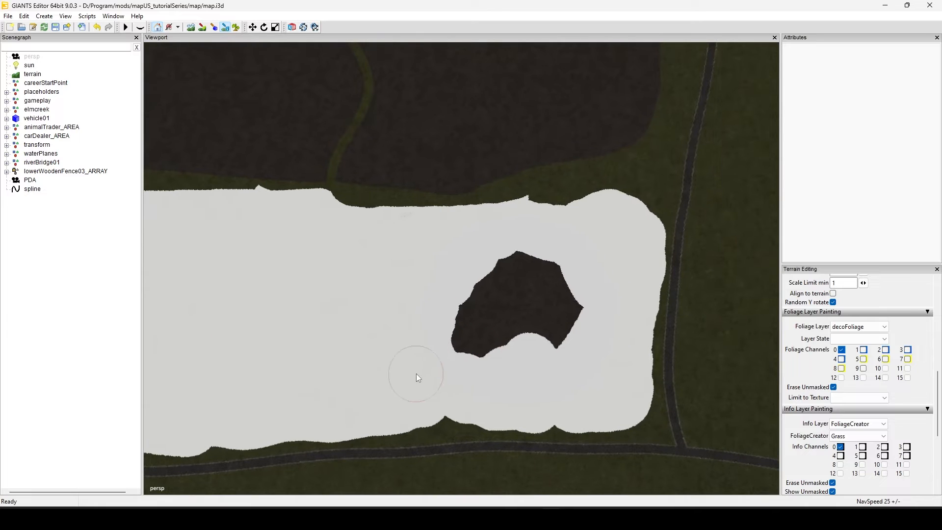
pyautogui.moveTo(481, 339); pyautogui.dragTo(512, 338)
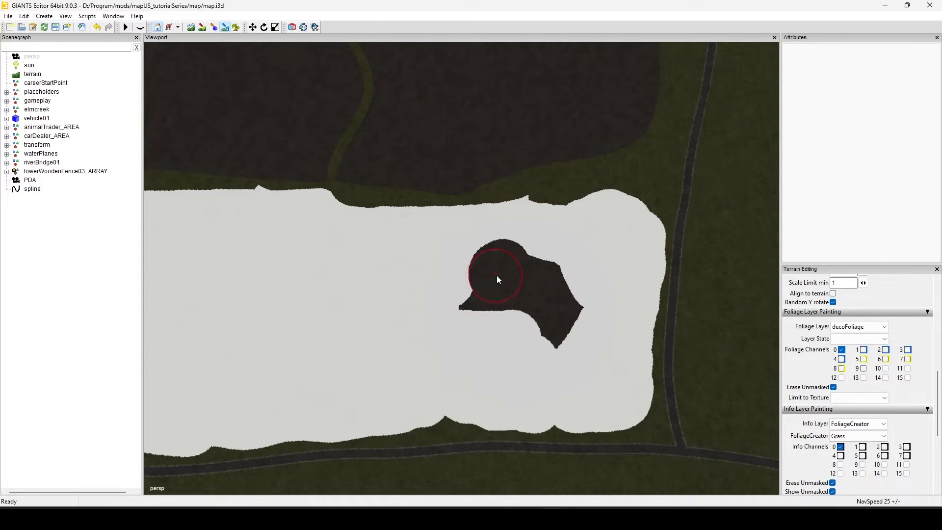
pyautogui.moveTo(473, 300)
pyautogui.mouseDown()
pyautogui.moveTo(507, 331)
pyautogui.moveTo(564, 327)
pyautogui.mouseUp()
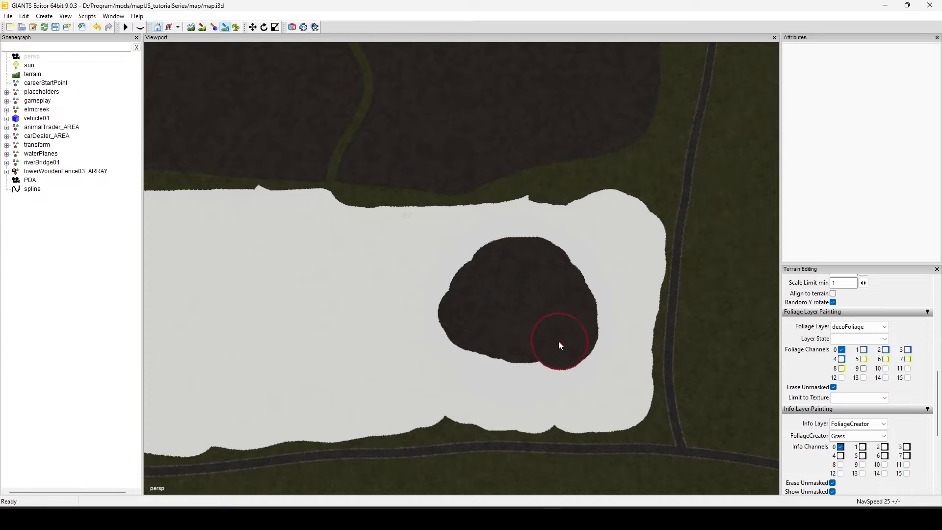
pyautogui.moveTo(559, 342); pyautogui.dragTo(518, 345)
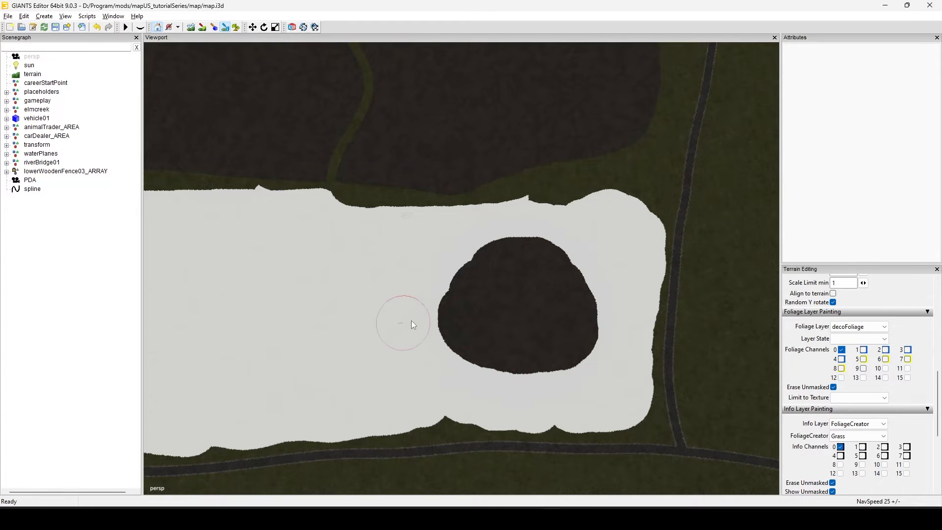
# Change the FoliageCreator option for info layer painting to GrassDeko.
pyautogui.keyDown('alt'); pyautogui.moveTo(411, 320); pyautogui.dragTo(487, 351); pyautogui.keyUp('alt')
pyautogui.scroll(3, 599, 227)
pyautogui.keyDown('alt'); pyautogui.moveTo(531, 312); pyautogui.dragTo(532, 279); pyautogui.keyUp('alt')
pyautogui.keyDown('alt'); pyautogui.moveTo(532, 279); pyautogui.dragTo(338, 391, button='middle'); pyautogui.keyUp('alt')
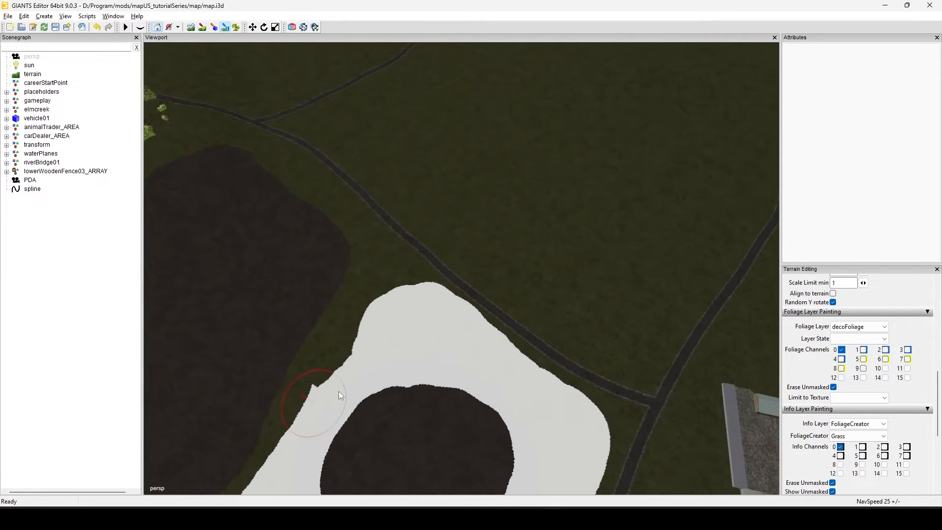
pyautogui.keyDown('alt'); pyautogui.moveTo(495, 345); pyautogui.dragTo(402, 360); pyautogui.keyUp('alt')
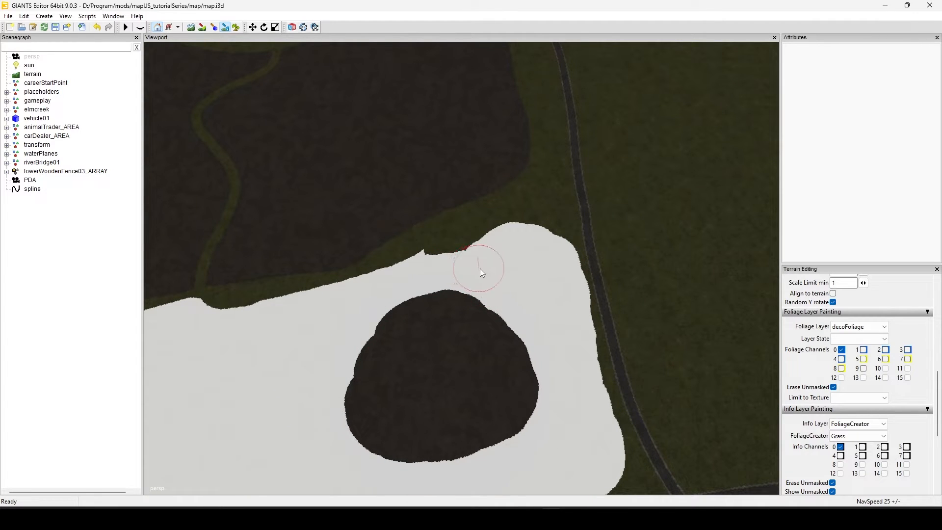
pyautogui.click(878, 436)
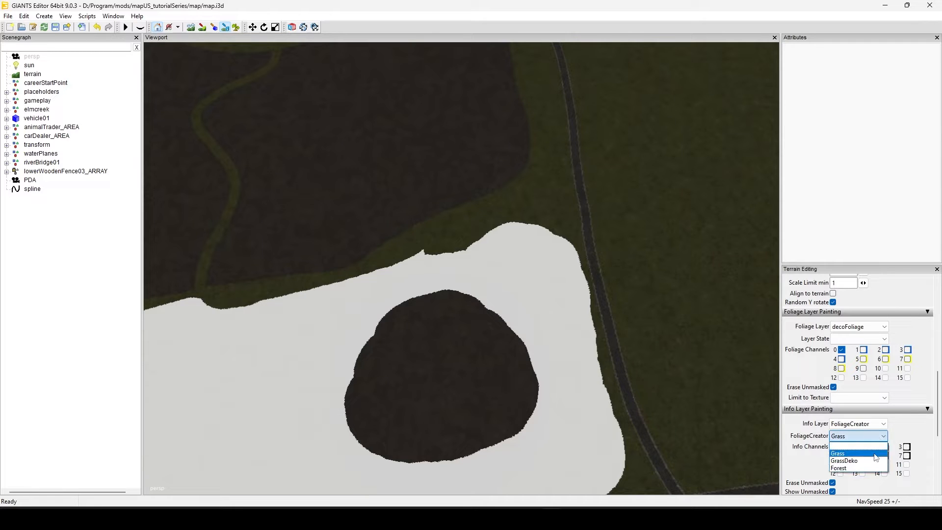
pyautogui.click(851, 452)
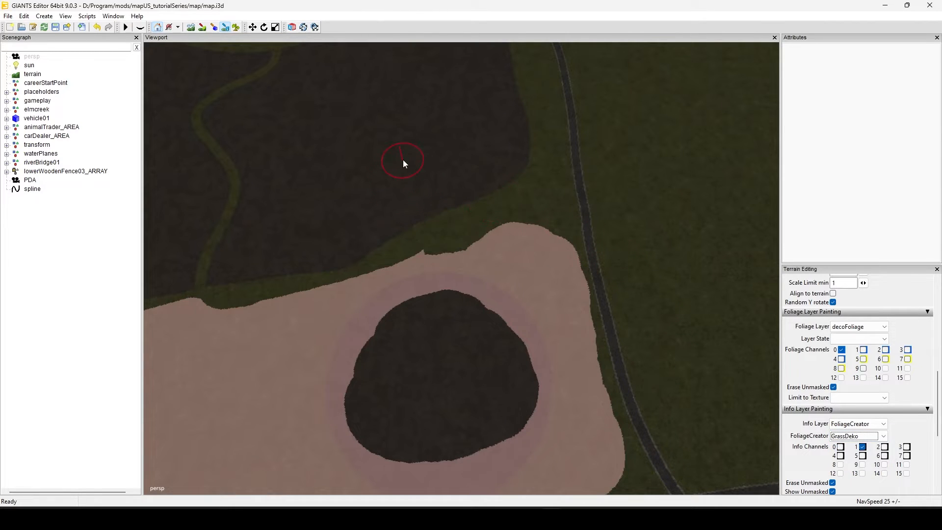
# Paint a short GrassDeko stroke in the dark field next to the Grass area and remove it again.
pyautogui.moveTo(402, 160); pyautogui.dragTo(402, 202)
pyautogui.moveTo(434, 164)
pyautogui.mouseDown(button='right')
pyautogui.moveTo(394, 155)
pyautogui.moveTo(419, 180)
pyautogui.moveTo(388, 199)
pyautogui.moveTo(384, 220)
pyautogui.mouseUp(button='right')
pyautogui.keyDown('alt'); pyautogui.moveTo(591, 216); pyautogui.dragTo(550, 247, button='middle'); pyautogui.keyUp('alt')
pyautogui.keyDown('alt'); pyautogui.moveTo(550, 245); pyautogui.dragTo(443, 204); pyautogui.keyUp('alt')
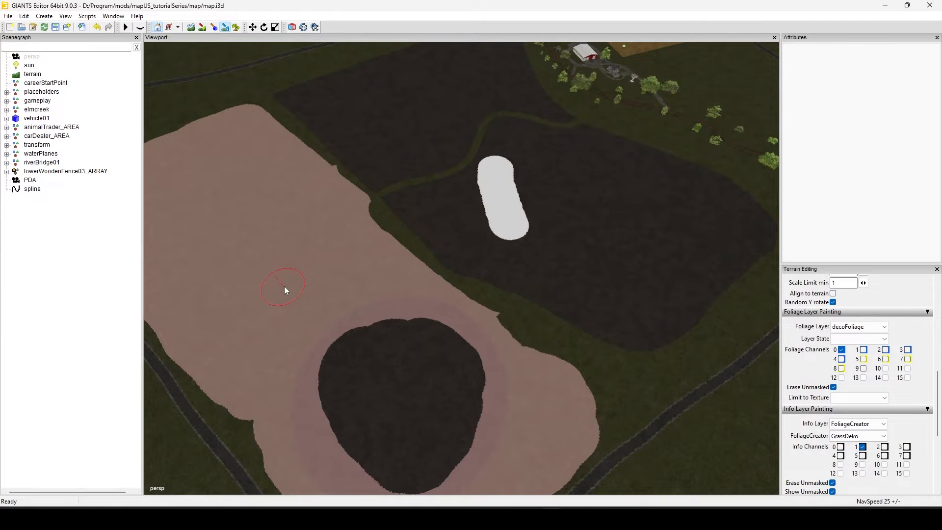
pyautogui.keyDown('ctrl'); pyautogui.click(284, 287); pyautogui.keyUp('ctrl')
pyautogui.keyDown('ctrl'); pyautogui.click(502, 214); pyautogui.keyUp('ctrl')
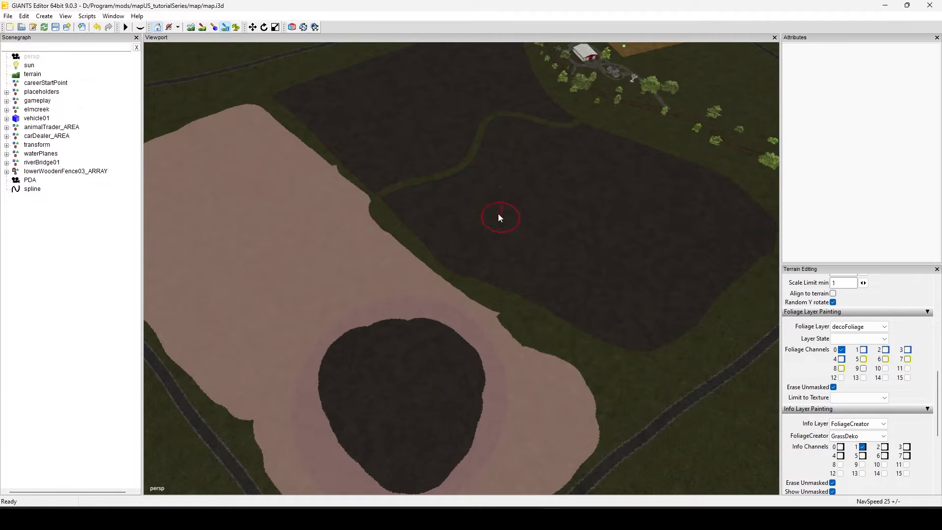
# Set the FoliageCreator option back to Grass and leave info layer painting mode.
pyautogui.keyDown('alt'); pyautogui.moveTo(603, 327); pyautogui.dragTo(631, 363, button='middle'); pyautogui.keyUp('alt')
pyautogui.keyDown('alt'); pyautogui.moveTo(631, 362); pyautogui.dragTo(557, 251); pyautogui.keyUp('alt')
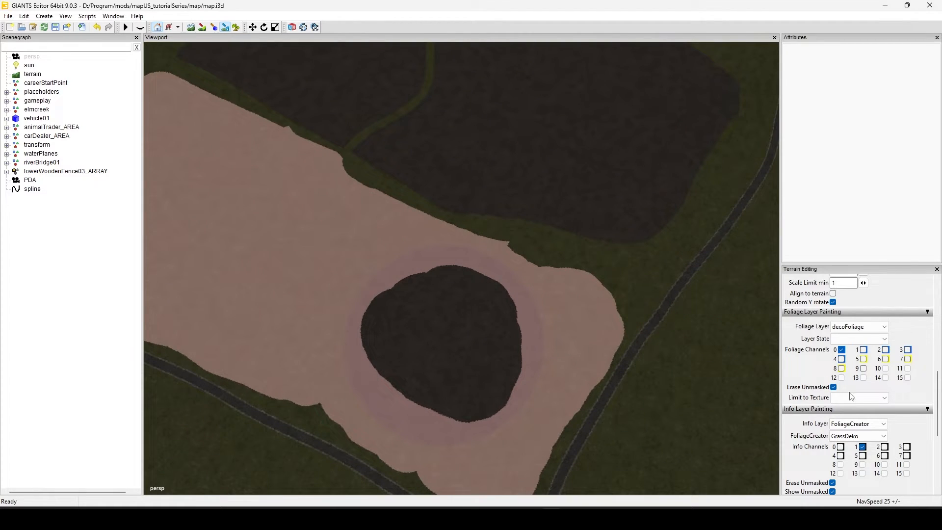
pyautogui.click(863, 438)
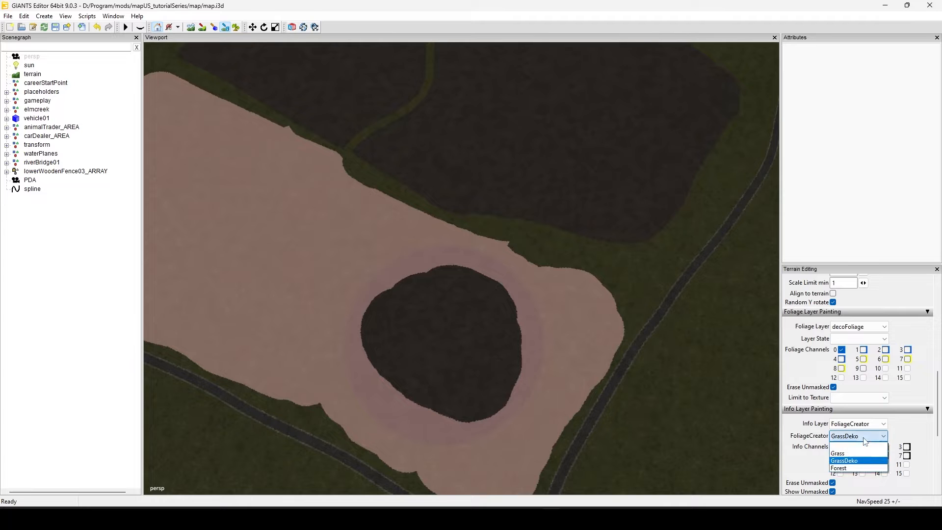
pyautogui.click(844, 453)
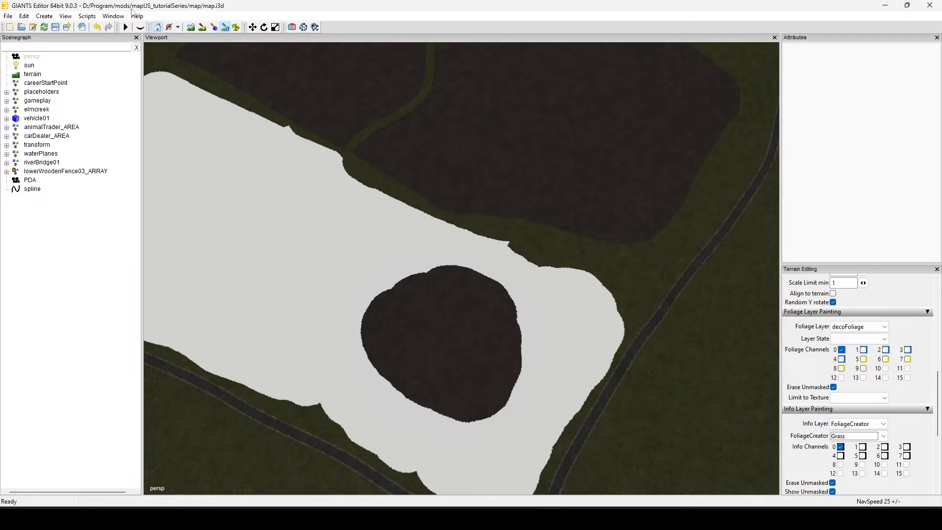
pyautogui.click(227, 25)
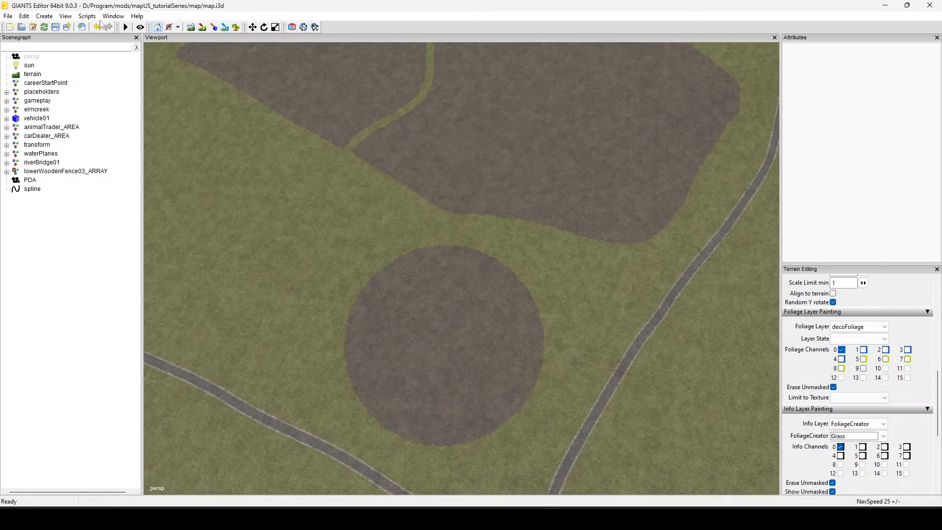
# Open the FS22 Foliage Creator user script in a maximized Script Editor.
pyautogui.click(113, 17)
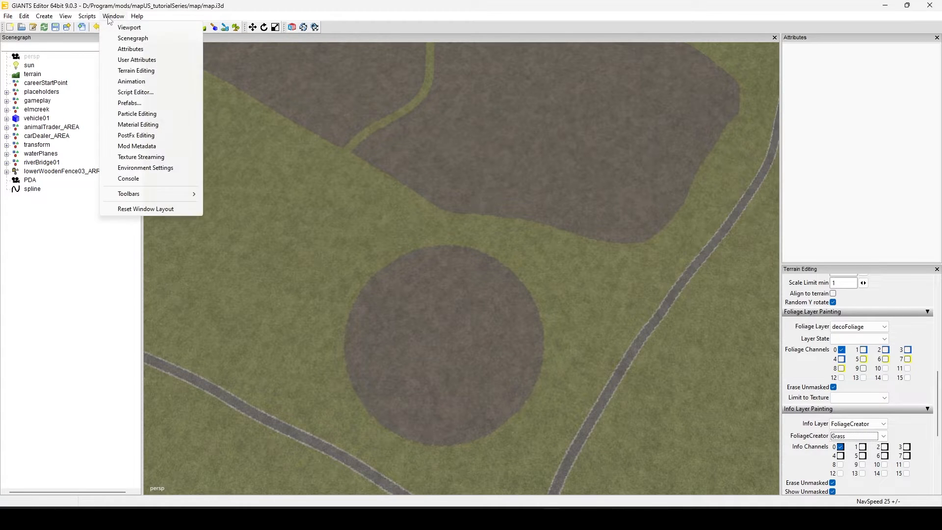
pyautogui.click(133, 92)
pyautogui.rightClick(426, 293)
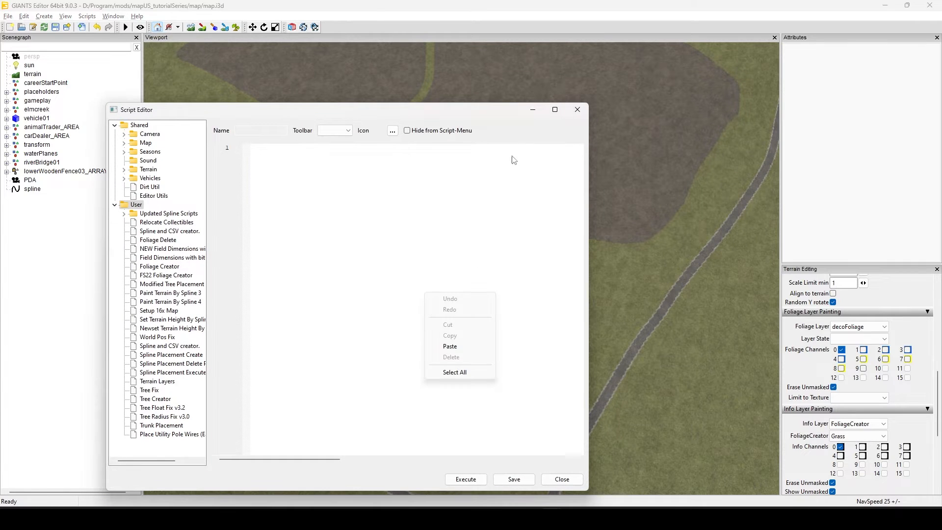
pyautogui.click(556, 110)
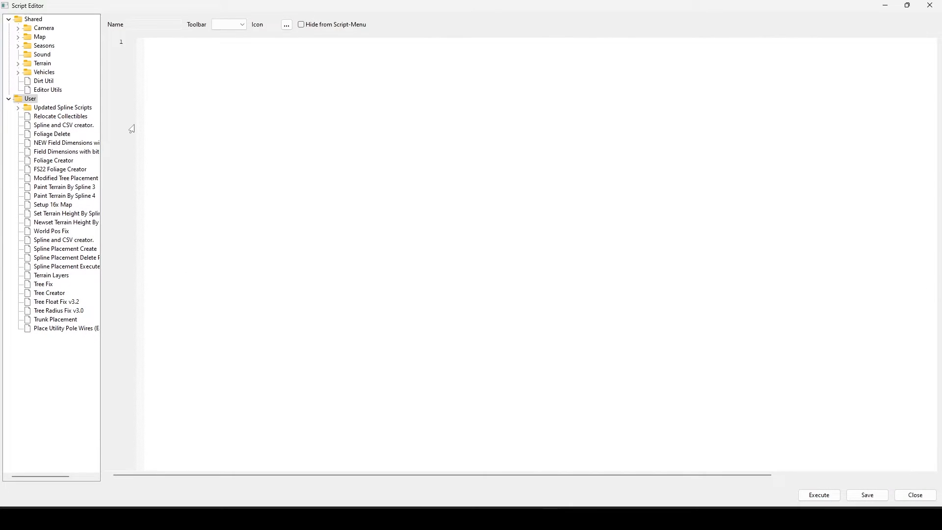
pyautogui.click(60, 169)
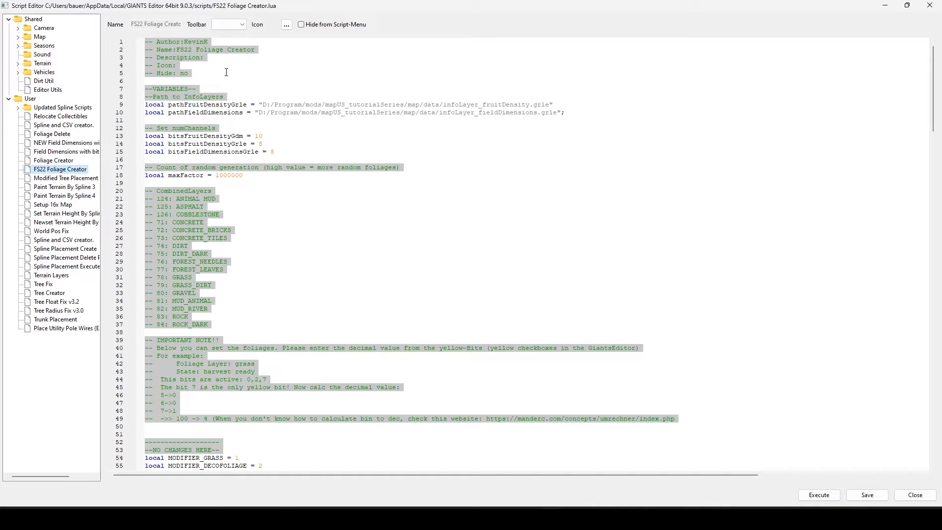
# Look up infoLayer_fruitDensity.grle in the map's data folder and check it against the paths in the FS22 Foliage Creator script.
pyautogui.click(598, 104)
pyautogui.click(443, 517)
pyautogui.click(390, 436)
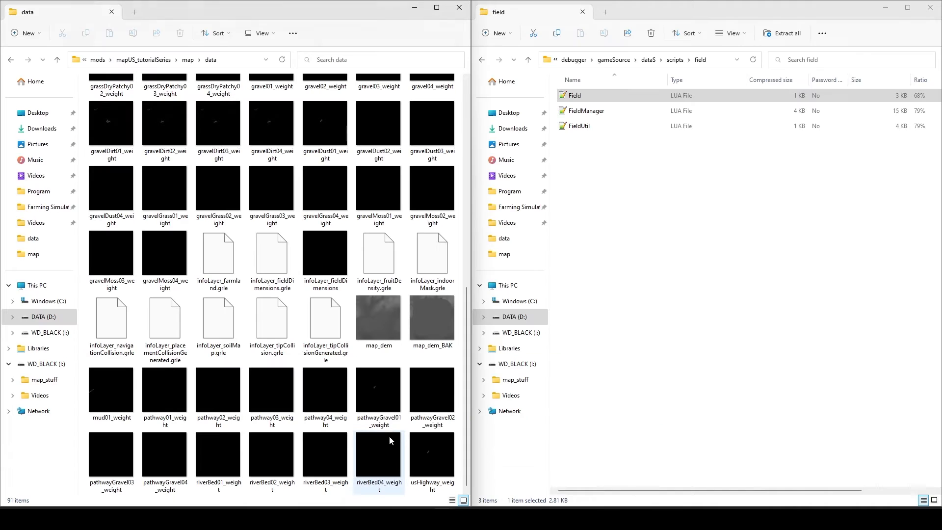
pyautogui.rightClick(375, 253)
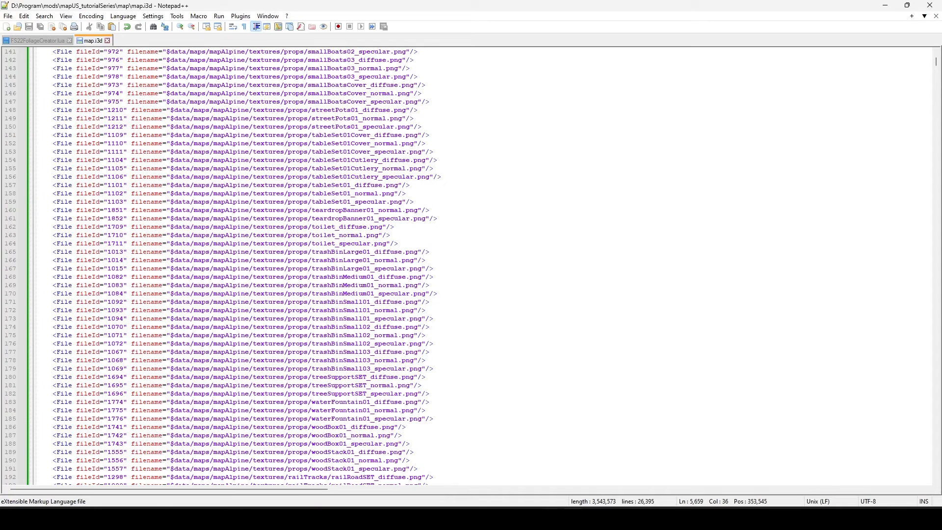
pyautogui.moveTo(551, 518)
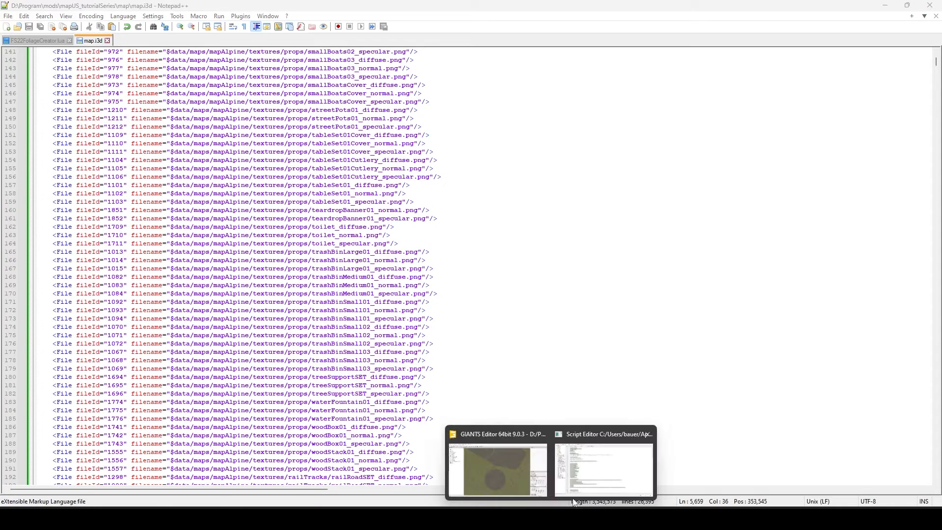
pyautogui.click(593, 491)
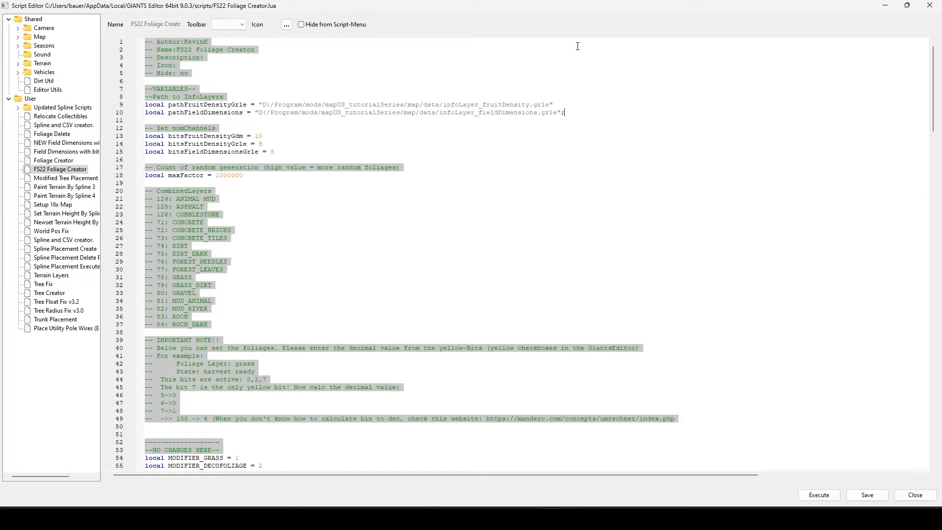
pyautogui.click(885, 6)
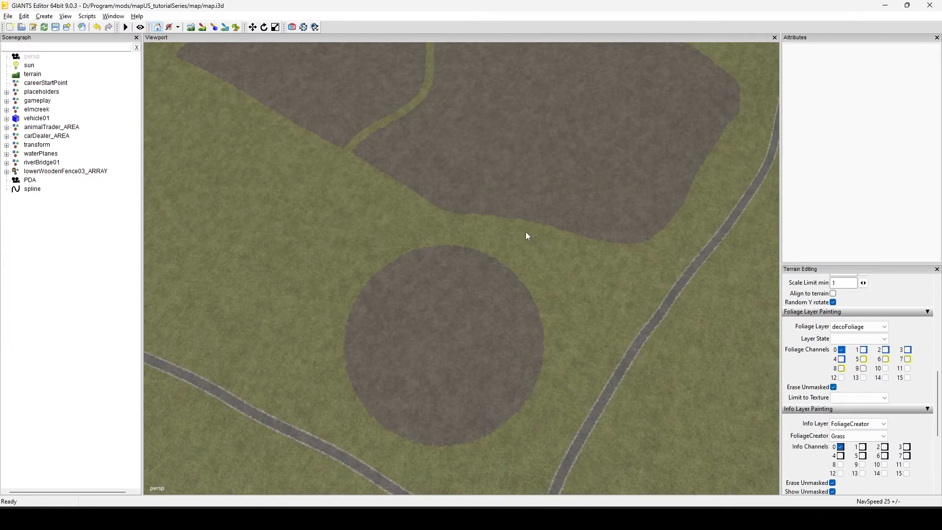
# Resume info layer painting and fill the unpainted hole over the round field with Grass.
pyautogui.keyDown('alt'); pyautogui.moveTo(552, 330); pyautogui.dragTo(623, 166, button='middle'); pyautogui.keyUp('alt')
pyautogui.keyDown('alt'); pyautogui.moveTo(623, 166); pyautogui.dragTo(479, 320); pyautogui.keyUp('alt')
pyautogui.scroll(3, 479, 320)
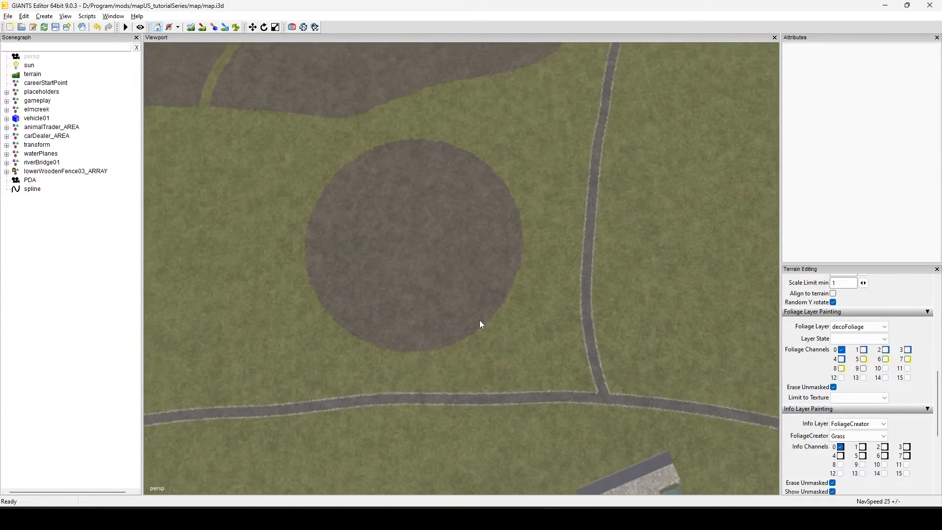
pyautogui.keyDown('alt'); pyautogui.moveTo(467, 305); pyautogui.dragTo(634, 320, button='middle'); pyautogui.keyUp('alt')
pyautogui.scroll(-2, 589, 314)
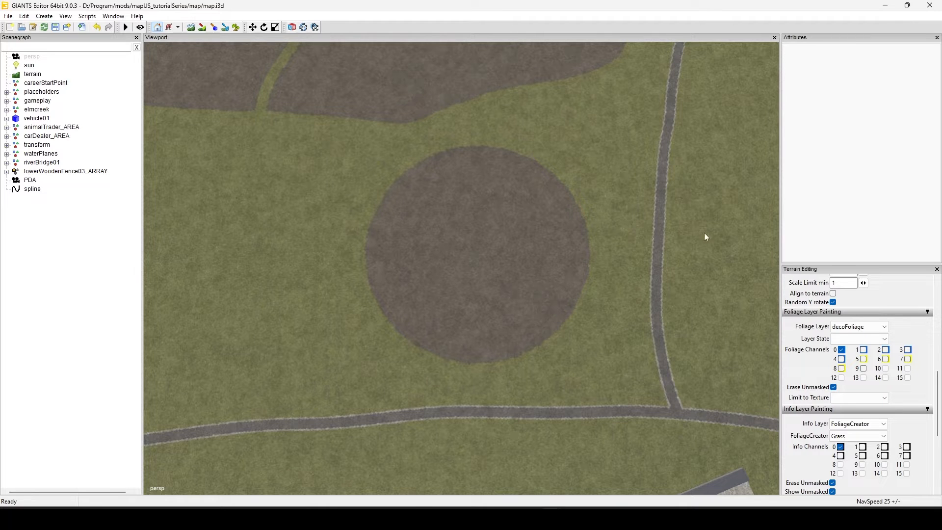
pyautogui.click(226, 28)
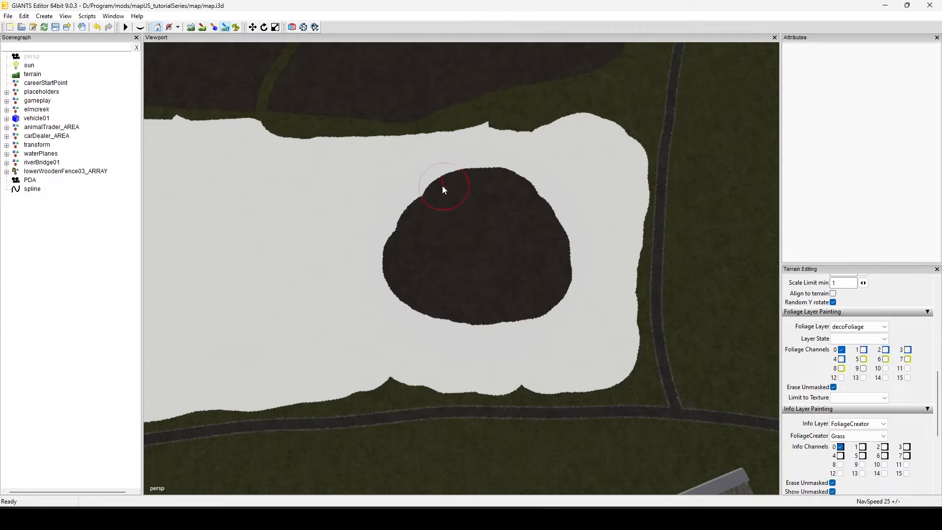
pyautogui.moveTo(443, 190)
pyautogui.mouseDown()
pyautogui.moveTo(471, 179)
pyautogui.moveTo(418, 212)
pyautogui.mouseUp()
pyautogui.moveTo(405, 253)
pyautogui.mouseDown()
pyautogui.moveTo(400, 297)
pyautogui.moveTo(481, 317)
pyautogui.moveTo(541, 292)
pyautogui.moveTo(557, 250)
pyautogui.moveTo(533, 195)
pyautogui.moveTo(510, 186)
pyautogui.moveTo(455, 222)
pyautogui.moveTo(444, 259)
pyautogui.moveTo(524, 249)
pyautogui.mouseUp()
pyautogui.scroll(-2, 320, 298)
pyautogui.keyDown('alt'); pyautogui.moveTo(319, 297); pyautogui.dragTo(490, 304); pyautogui.keyUp('alt')
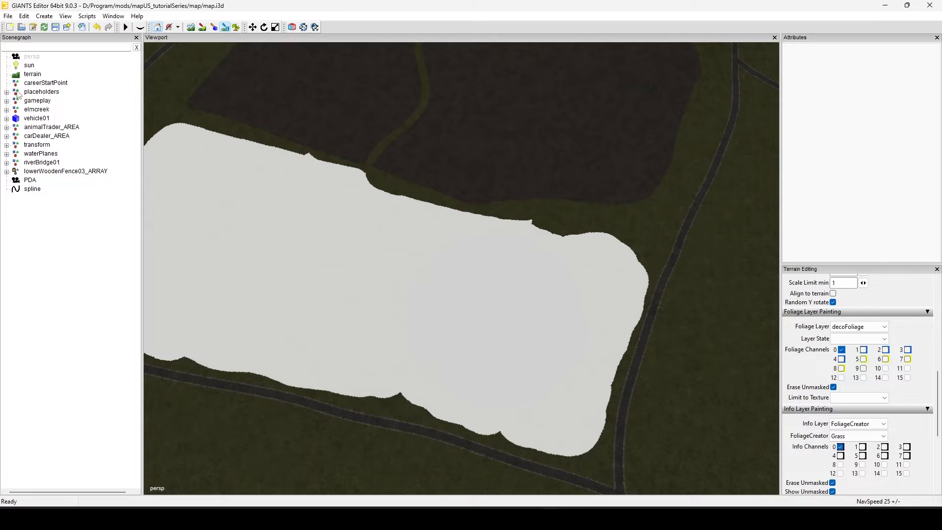
# Select the fields group under gameplay and inspect the round field in the fieldDimensions info layer.
pyautogui.click(7, 101)
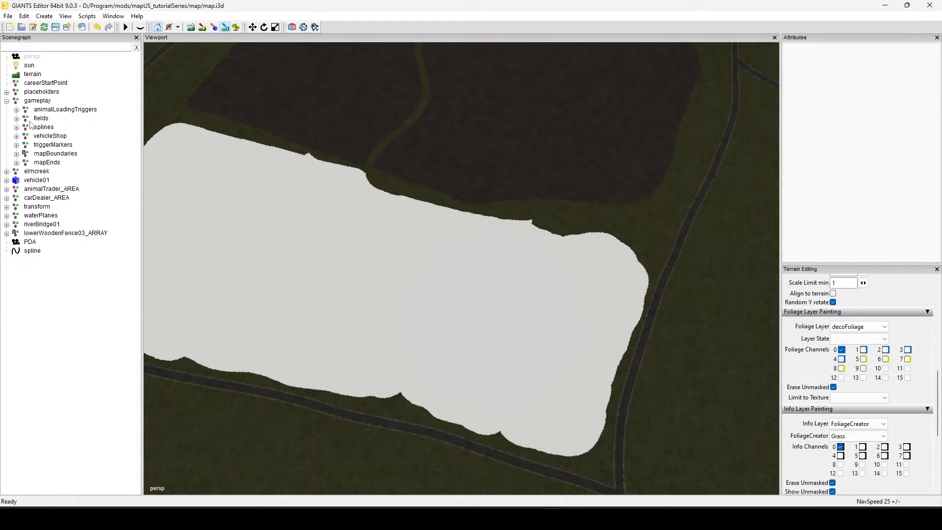
pyautogui.click(37, 119)
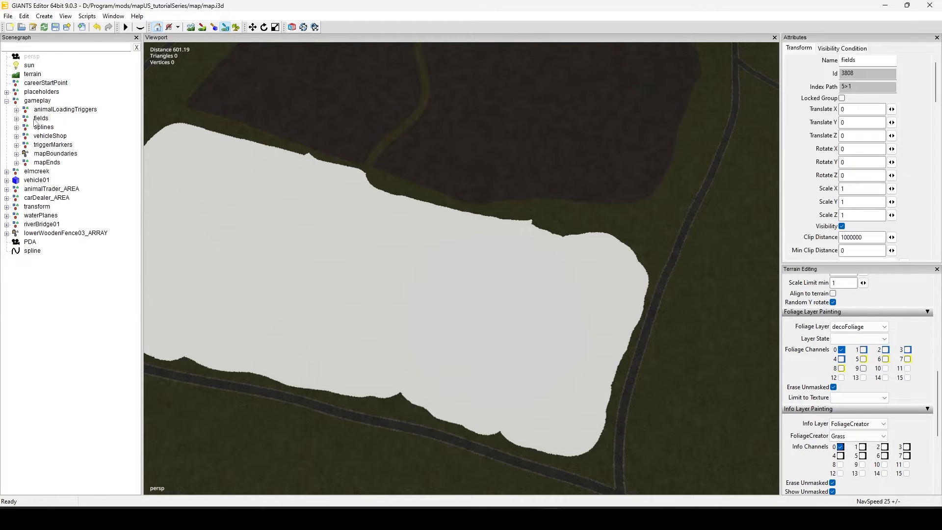
pyautogui.click(886, 425)
pyautogui.click(882, 444)
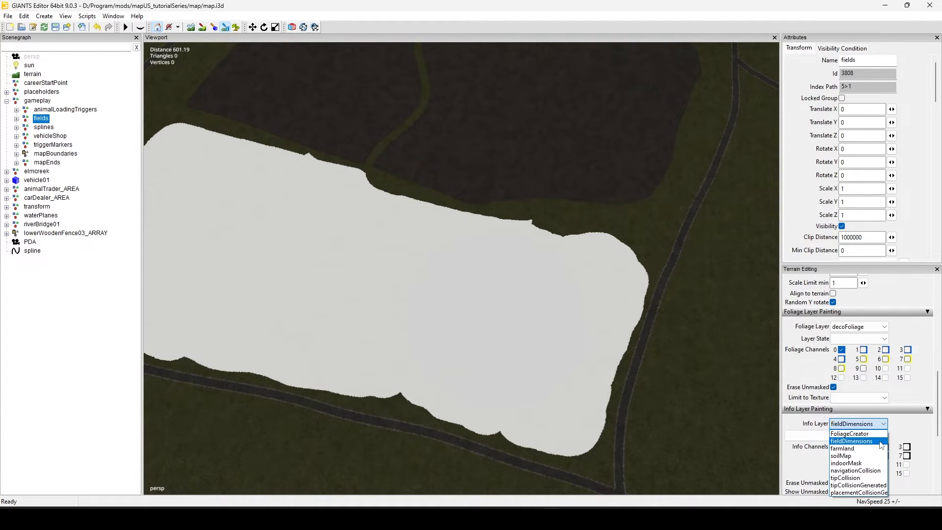
pyautogui.keyDown('alt'); pyautogui.moveTo(591, 352); pyautogui.dragTo(198, 377, button='right'); pyautogui.keyUp('alt')
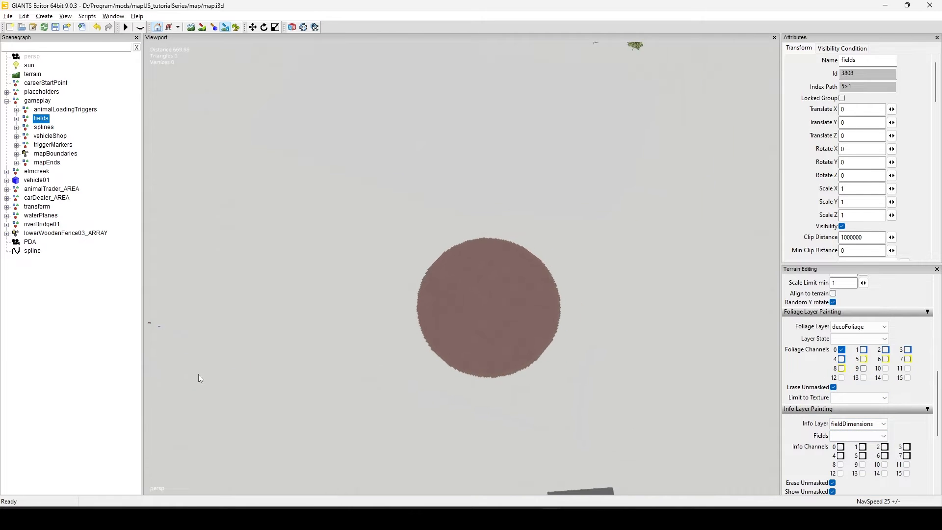
pyautogui.moveTo(492, 351)
pyautogui.keyDown('alt'); pyautogui.mouseDown()
pyautogui.moveTo(486, 275)
pyautogui.moveTo(477, 338)
pyautogui.mouseUp(); pyautogui.keyUp('alt')
pyautogui.keyDown('alt'); pyautogui.moveTo(480, 319); pyautogui.dragTo(582, 320, button='right'); pyautogui.keyUp('alt')
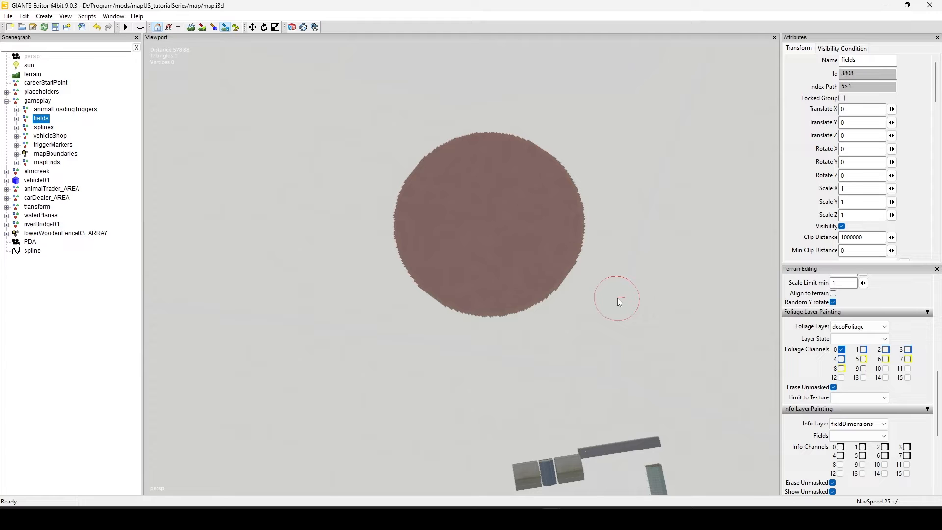
# Switch the info layer back to FoliageCreator and turn off info layer painting mode.
pyautogui.click(862, 425)
pyautogui.click(854, 434)
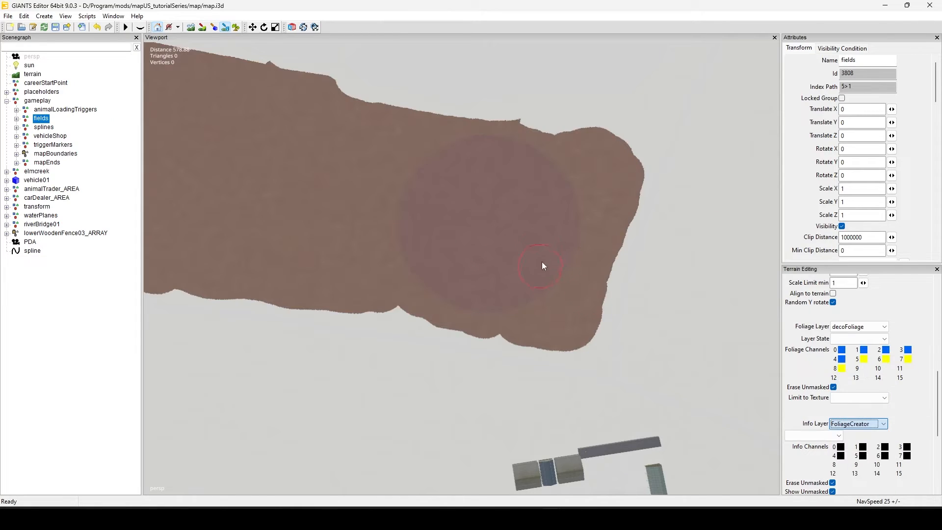
pyautogui.keyDown('alt'); pyautogui.moveTo(542, 263); pyautogui.dragTo(578, 330, button='middle'); pyautogui.keyUp('alt')
pyautogui.scroll(1, 464, 308)
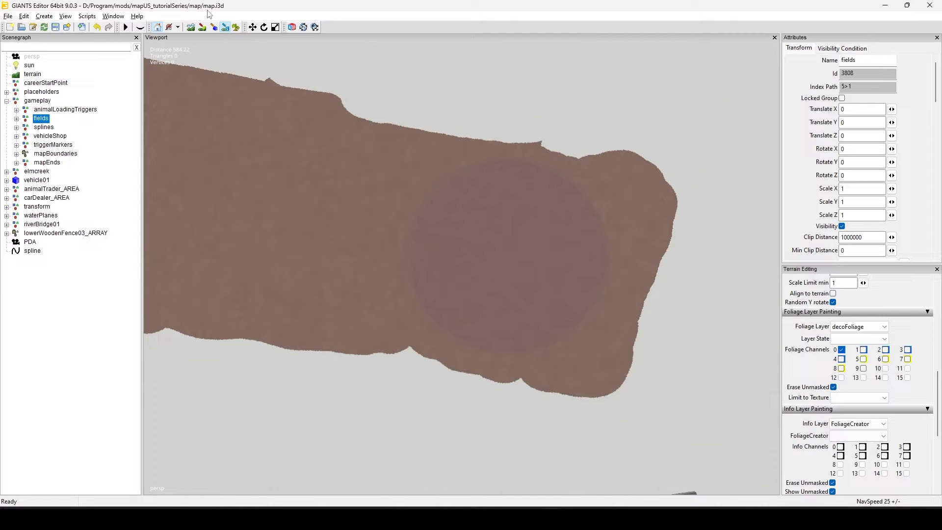
pyautogui.click(225, 27)
# Examine the plain terrain around the round field and along the neighbouring roads.
pyautogui.scroll(-3, 519, 237)
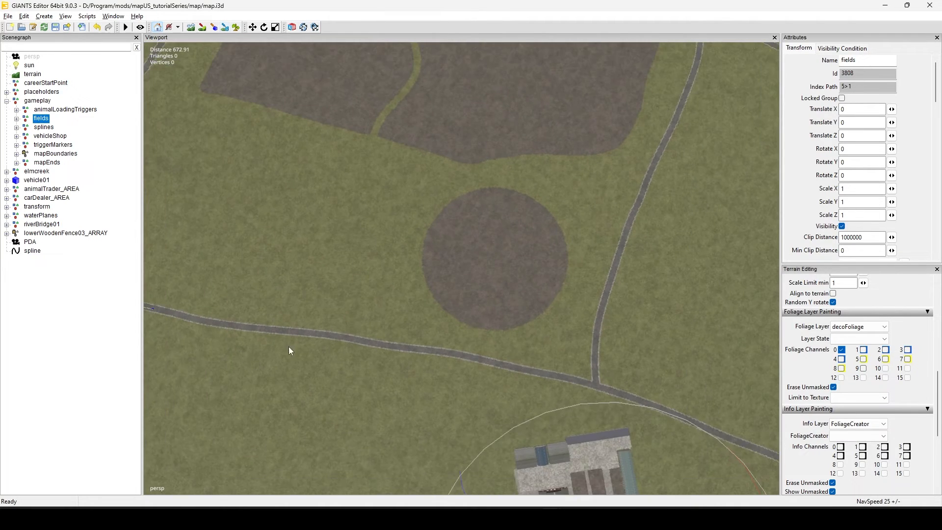
pyautogui.keyDown('alt'); pyautogui.moveTo(288, 346); pyautogui.dragTo(480, 260); pyautogui.keyUp('alt')
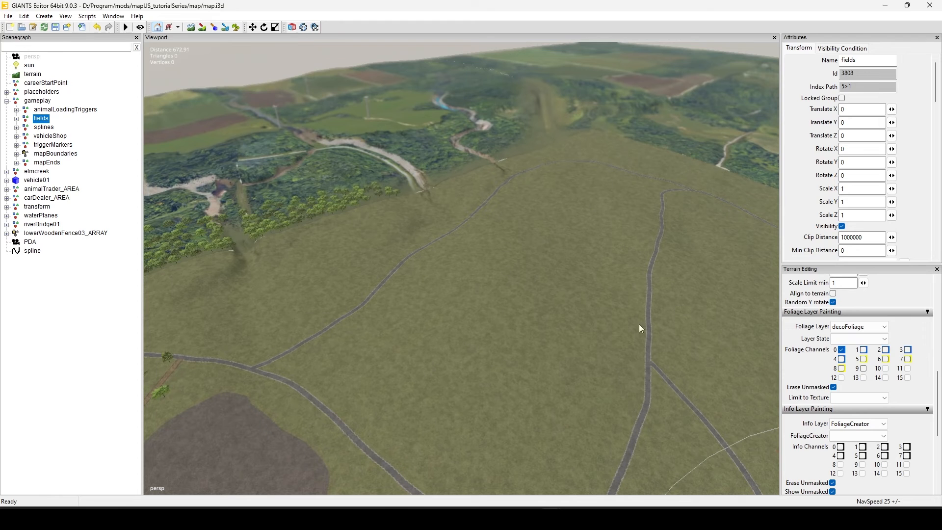
pyautogui.keyDown('alt'); pyautogui.moveTo(560, 268); pyautogui.dragTo(370, 369); pyautogui.keyUp('alt')
pyautogui.scroll(2, 371, 370)
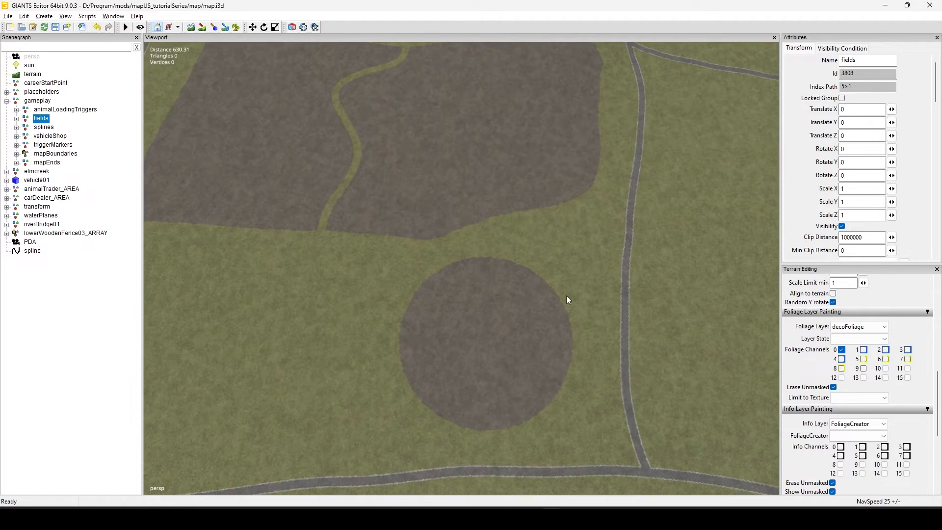
pyautogui.keyDown('alt'); pyautogui.moveTo(435, 227); pyautogui.dragTo(403, 178, button='middle'); pyautogui.keyUp('alt')
pyautogui.scroll(4, 572, 288)
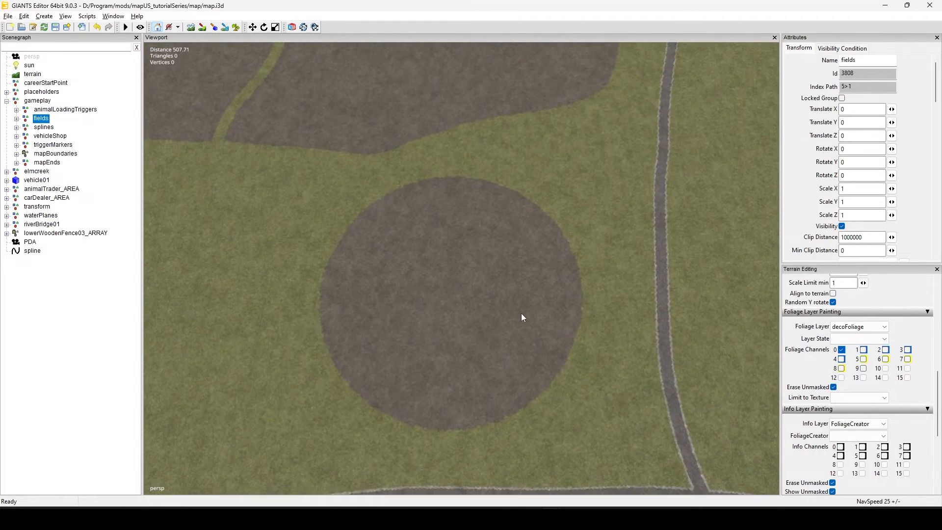
pyautogui.keyDown('alt'); pyautogui.moveTo(532, 267); pyautogui.dragTo(539, 216, button='middle'); pyautogui.keyUp('alt')
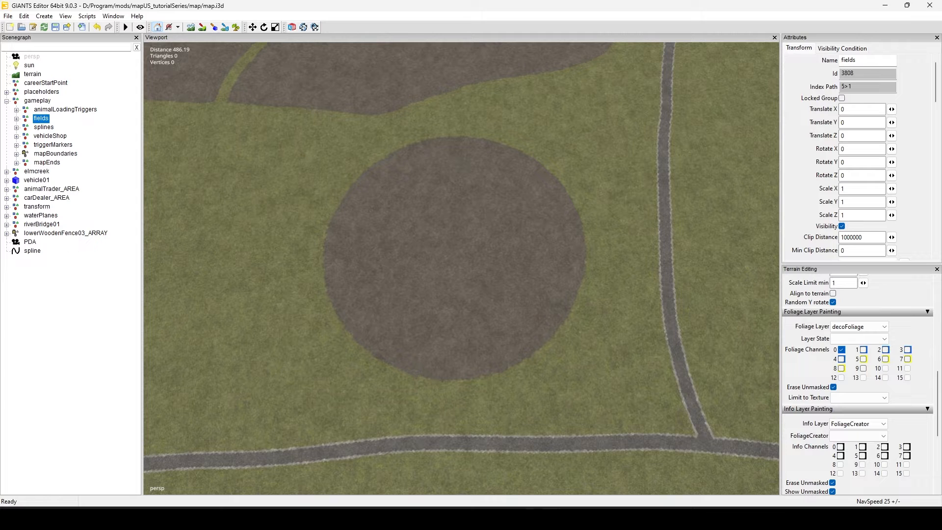
# Review the info layer paths and channel settings in the FS22 Foliage Creator script.
pyautogui.moveTo(550, 518)
pyautogui.click(603, 464)
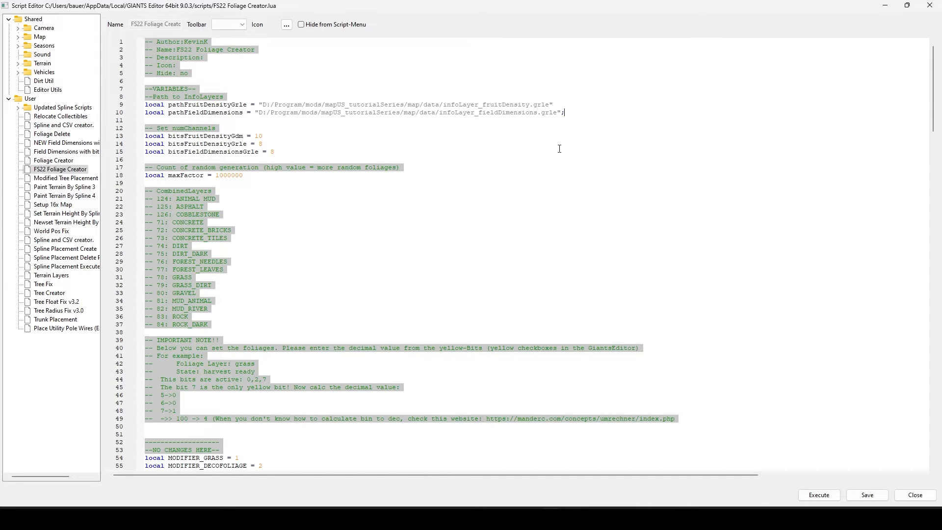
pyautogui.click(886, 6)
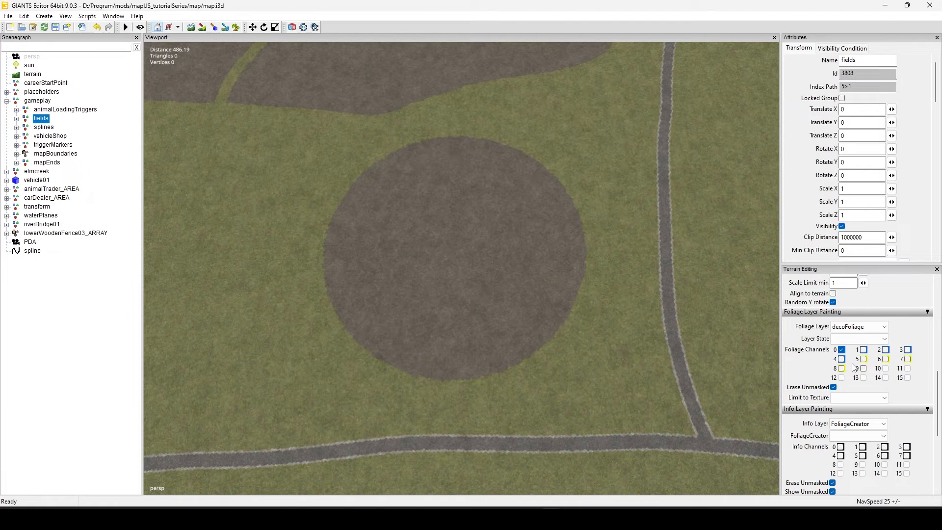
# Turn info layer painting back on with the FoliageCreator option set to Grass, framing the Grass area's edge along the road.
pyautogui.click(225, 27)
pyautogui.scroll(-2, 587, 250)
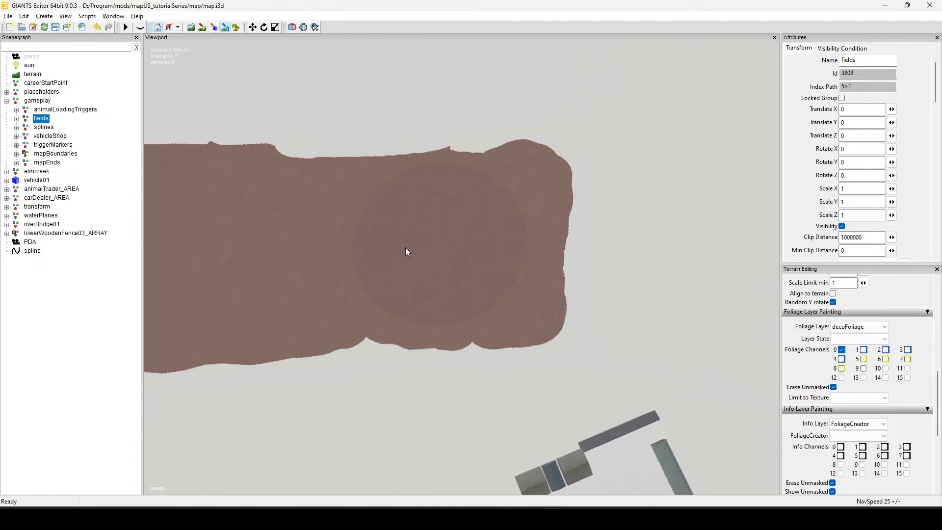
pyautogui.click(833, 437)
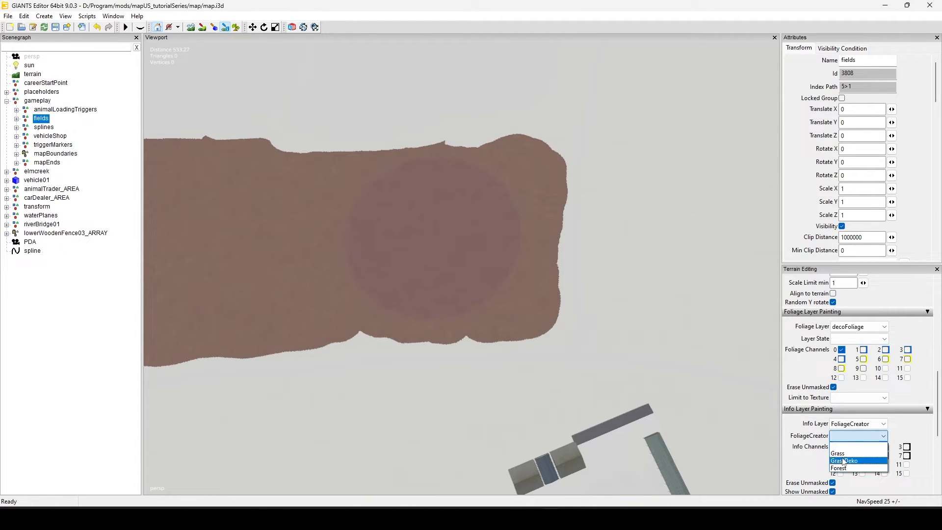
pyautogui.click(838, 454)
pyautogui.scroll(-2, 577, 270)
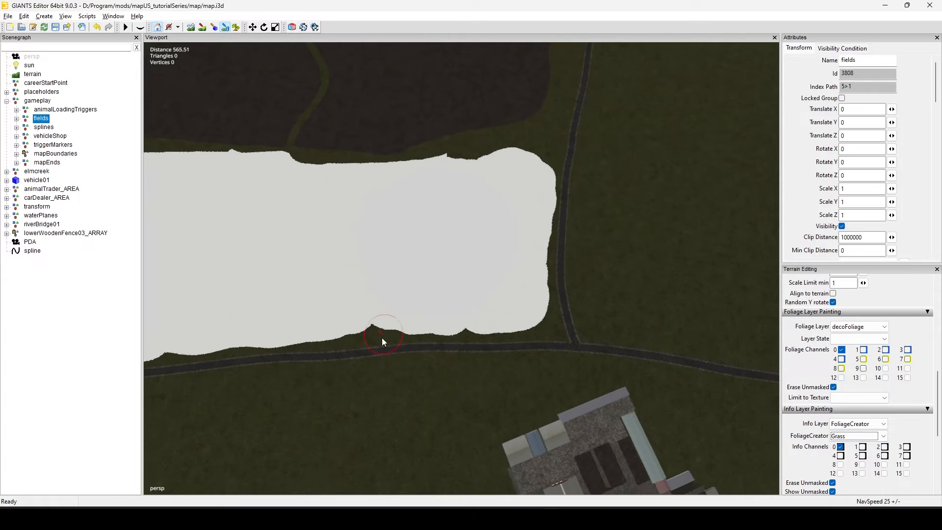
pyautogui.keyDown('alt'); pyautogui.moveTo(382, 338); pyautogui.dragTo(557, 296, button='middle'); pyautogui.keyUp('alt')
pyautogui.keyDown('alt'); pyautogui.moveTo(557, 296); pyautogui.dragTo(415, 313); pyautogui.keyUp('alt')
pyautogui.scroll(3, 416, 315)
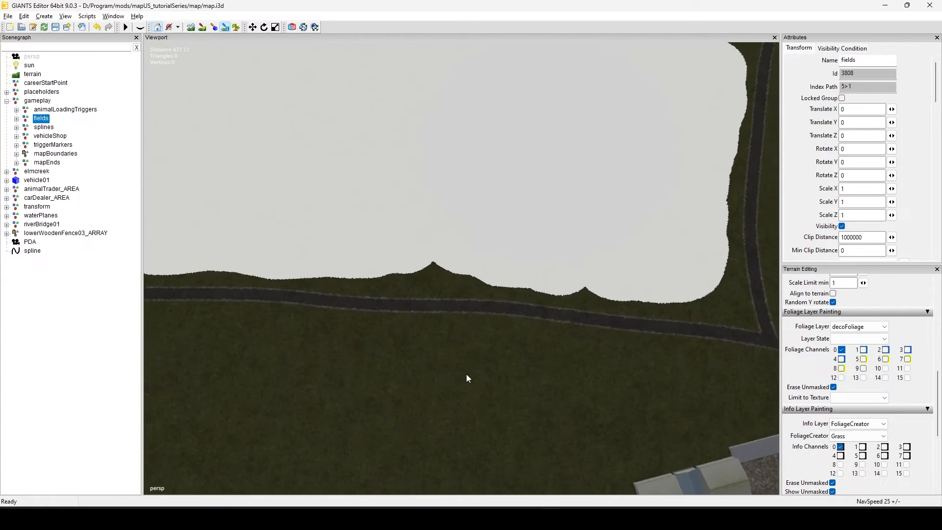
# Check the infoLayer_fieldDimensions.grle path set for pathFieldDimensions in the FS22 Foliage Creator script.
pyautogui.keyDown('alt'); pyautogui.moveTo(466, 374); pyautogui.dragTo(539, 287); pyautogui.keyUp('alt')
pyautogui.moveTo(426, 324)
pyautogui.keyDown('alt'); pyautogui.mouseDown()
pyautogui.moveTo(452, 357)
pyautogui.moveTo(627, 389)
pyautogui.moveTo(429, 380)
pyautogui.moveTo(404, 367)
pyautogui.mouseUp(); pyautogui.keyUp('alt')
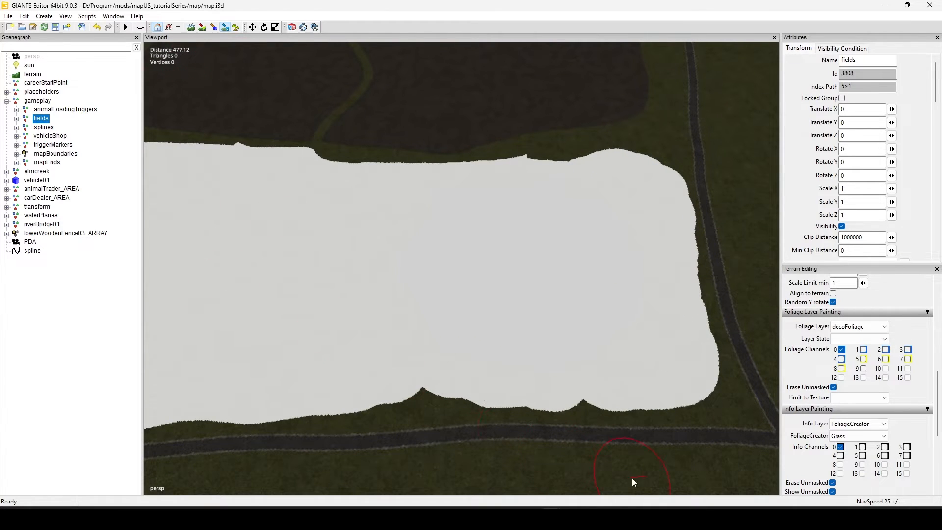
pyautogui.click(604, 466)
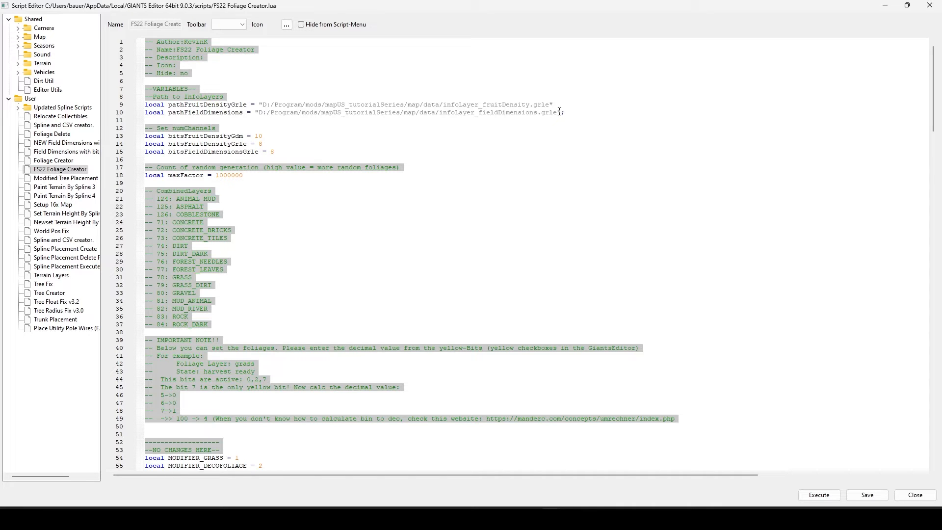
pyautogui.moveTo(559, 111); pyautogui.dragTo(261, 114)
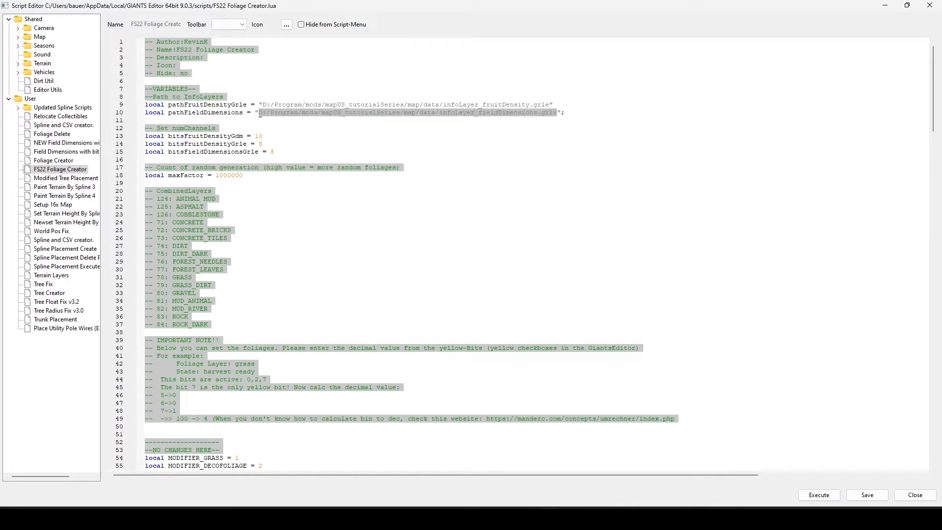
pyautogui.click(632, 117)
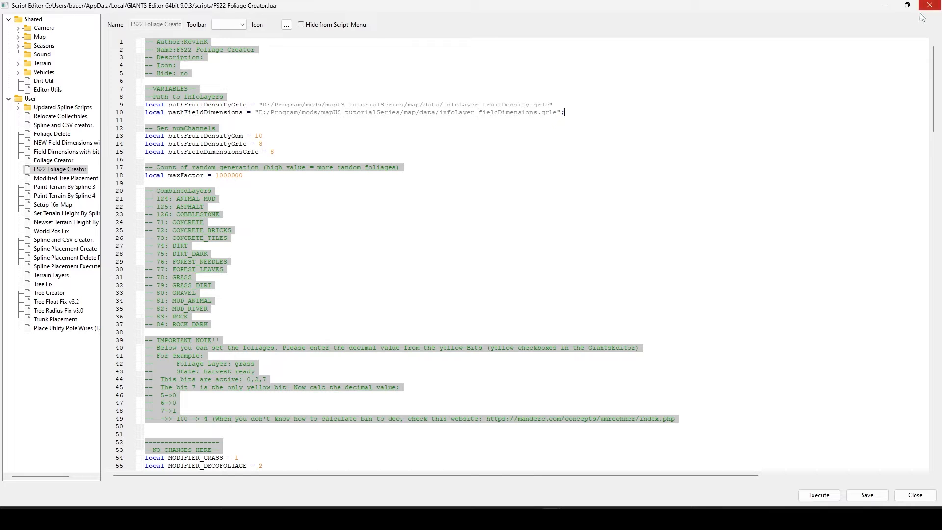
pyautogui.click(891, 8)
pyautogui.click(890, 9)
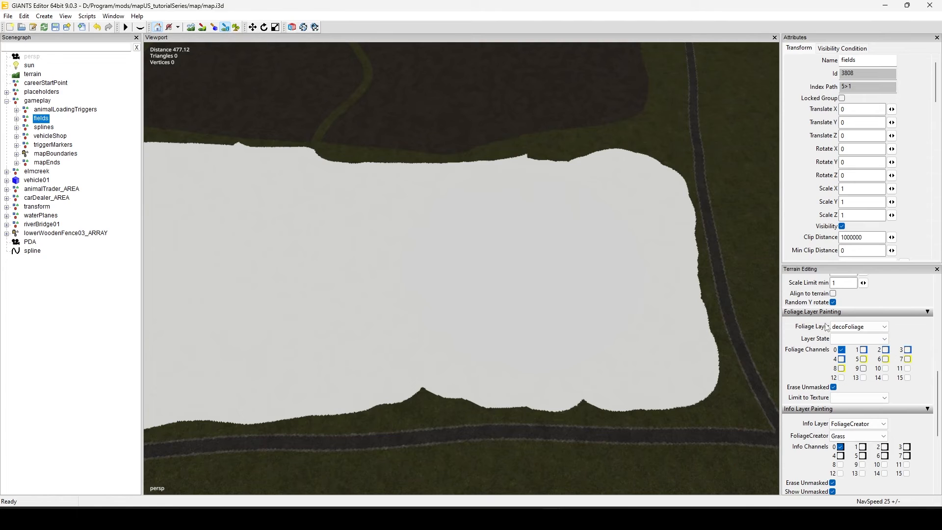
# Review the info layer painting options and the script's variables, combined layer list and note on foliage bit values.
pyautogui.scroll(-2, 854, 373)
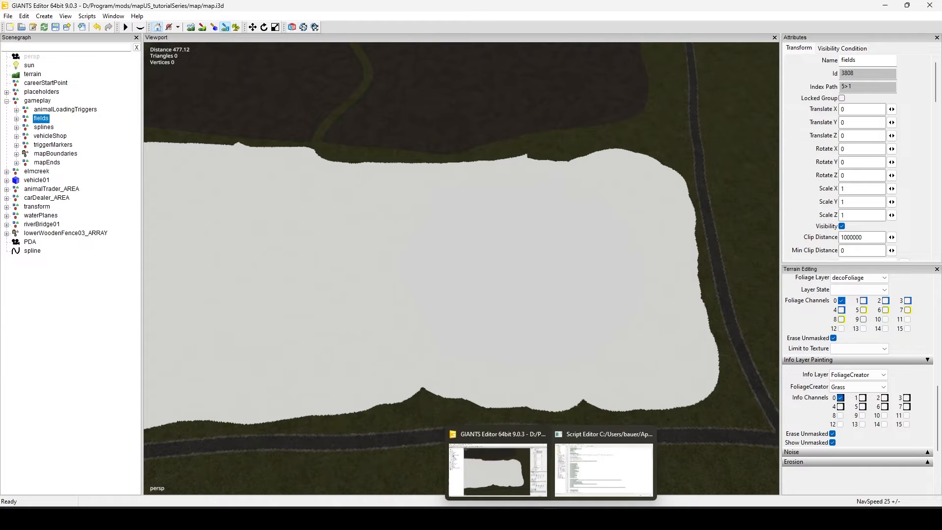
pyautogui.moveTo(572, 520)
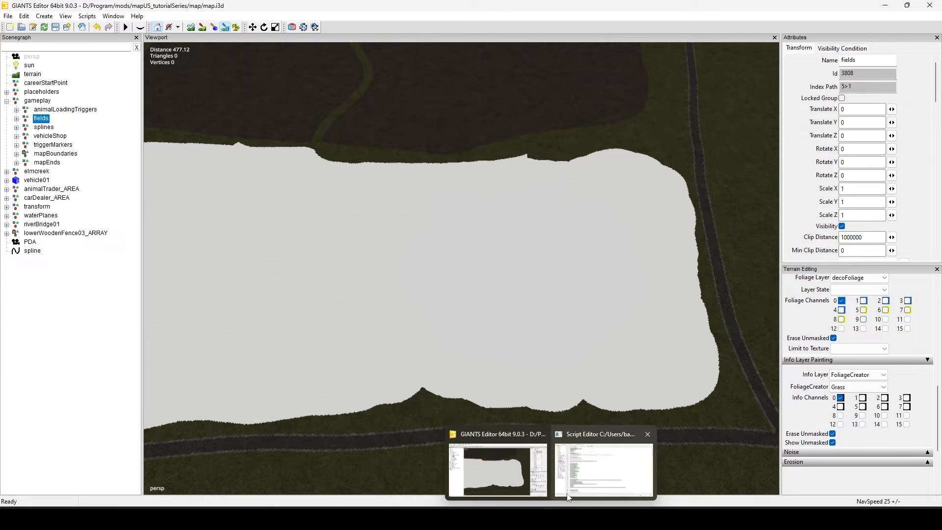
pyautogui.click(604, 461)
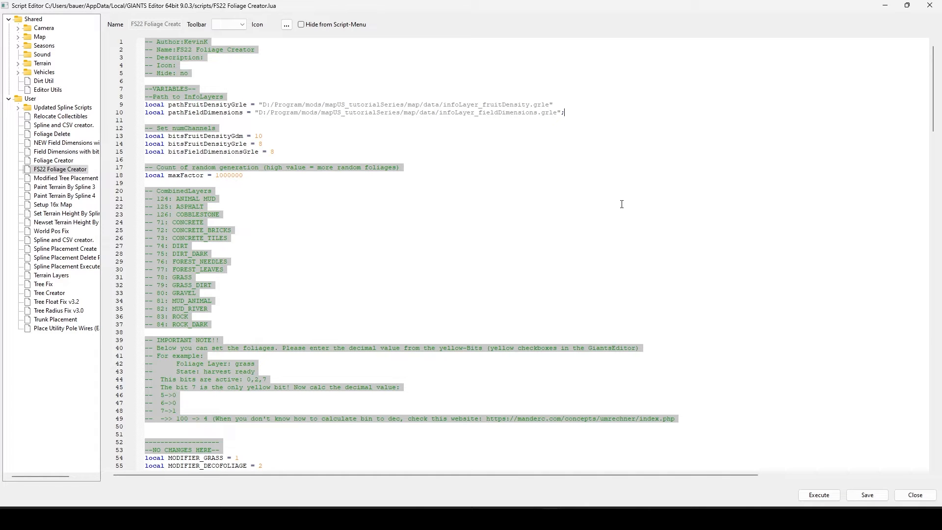
pyautogui.scroll(-2, 534, 165)
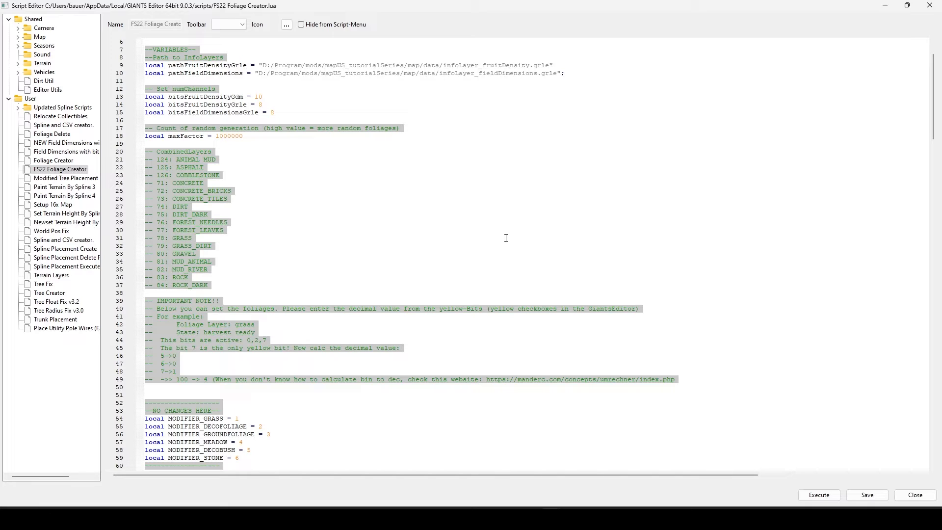
pyautogui.scroll(-2, 507, 221)
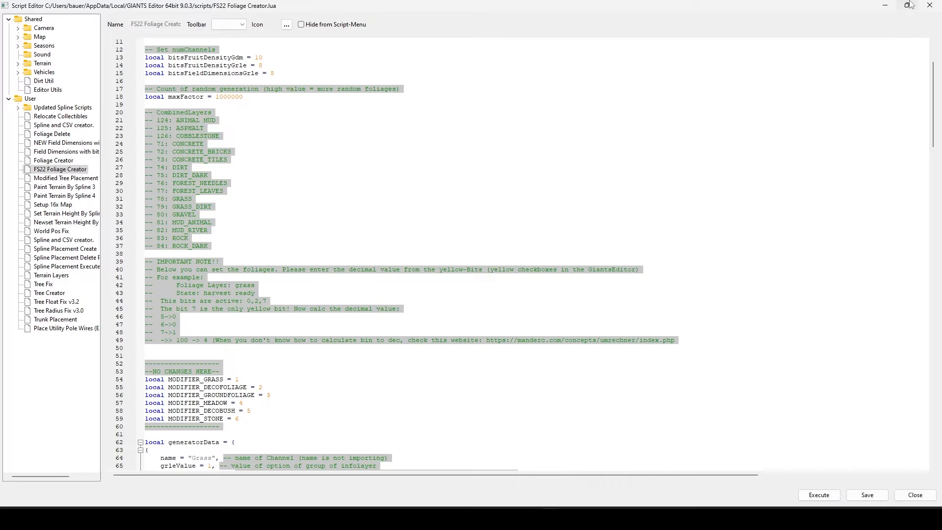
pyautogui.click(891, 7)
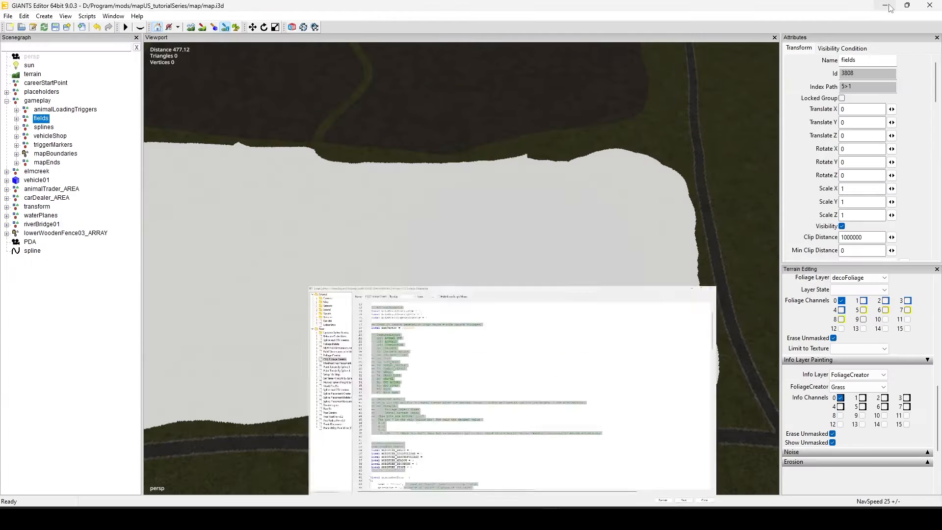
# Turn off info layer painting mode and look through the list of installed scripts.
pyautogui.click(226, 30)
pyautogui.click(88, 17)
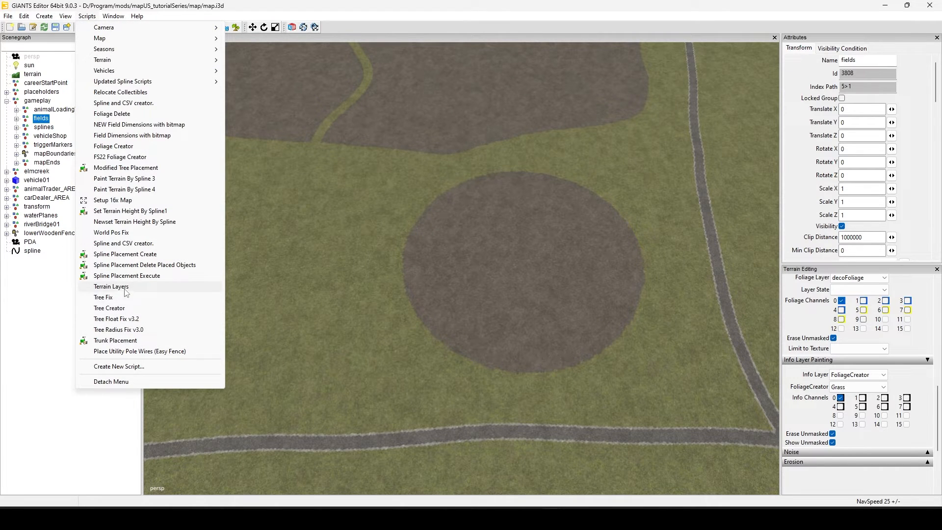
pyautogui.click(590, 170)
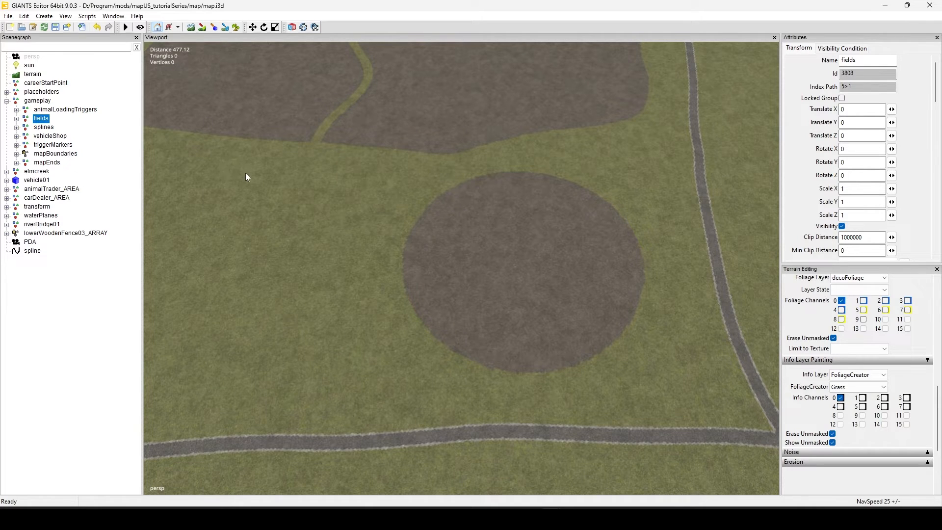
# Examine the round field with the roads and farmyard beside it, and bring up the list of installed scripts again.
pyautogui.keyDown('alt'); pyautogui.moveTo(319, 206); pyautogui.dragTo(466, 305); pyautogui.keyUp('alt')
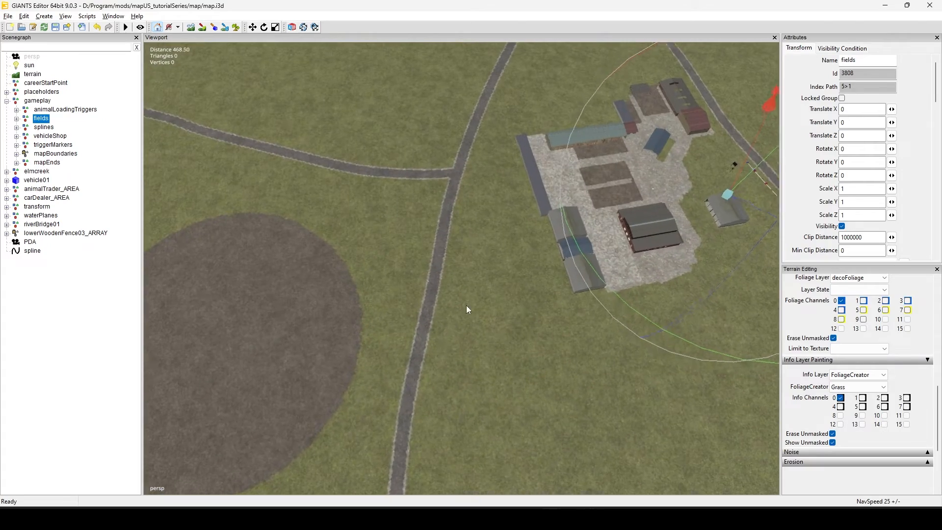
pyautogui.keyDown('alt'); pyautogui.moveTo(466, 306); pyautogui.dragTo(633, 109, button='right'); pyautogui.keyUp('alt')
pyautogui.keyDown('alt'); pyautogui.moveTo(499, 294); pyautogui.dragTo(495, 341); pyautogui.keyUp('alt')
pyautogui.keyDown('alt'); pyautogui.moveTo(494, 342); pyautogui.dragTo(447, 111, button='middle'); pyautogui.keyUp('alt')
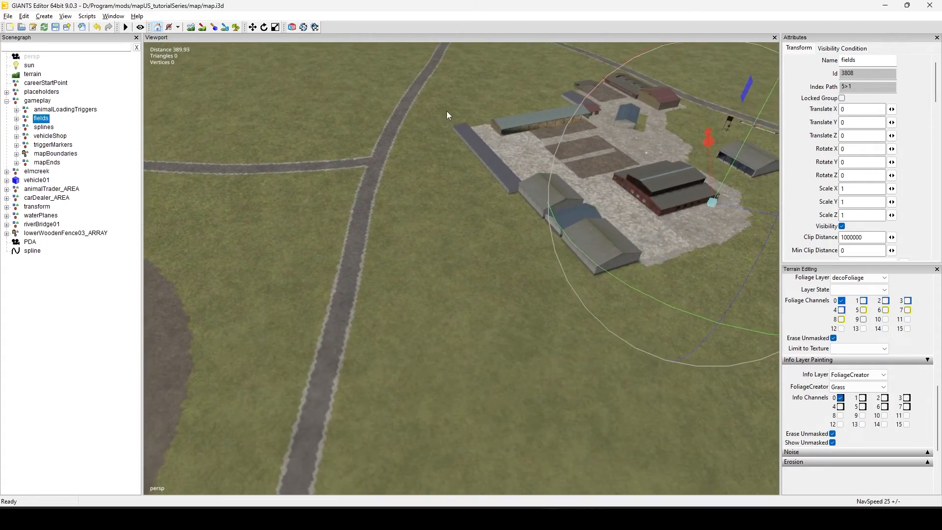
pyautogui.keyDown('alt'); pyautogui.moveTo(471, 289); pyautogui.dragTo(347, 277); pyautogui.keyUp('alt')
pyautogui.keyDown('alt'); pyautogui.moveTo(346, 277); pyautogui.dragTo(396, 280, button='middle'); pyautogui.keyUp('alt')
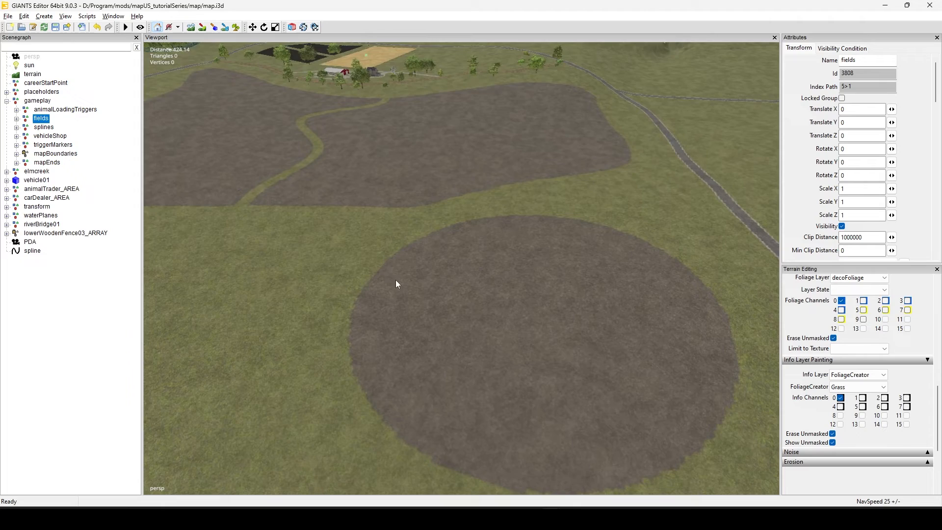
pyautogui.keyDown('alt'); pyautogui.moveTo(396, 280); pyautogui.dragTo(405, 227); pyautogui.keyUp('alt')
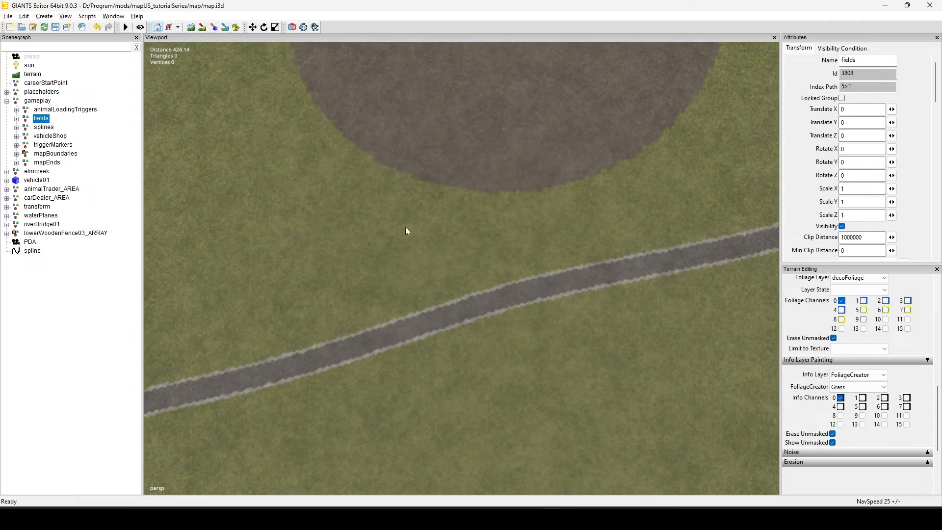
pyautogui.keyDown('alt'); pyautogui.moveTo(406, 227); pyautogui.dragTo(435, 393, button='middle'); pyautogui.keyUp('alt')
pyautogui.keyDown('alt'); pyautogui.moveTo(545, 295); pyautogui.dragTo(566, 345, button='right'); pyautogui.keyUp('alt')
pyautogui.keyDown('alt'); pyautogui.moveTo(566, 344); pyautogui.dragTo(590, 350); pyautogui.keyUp('alt')
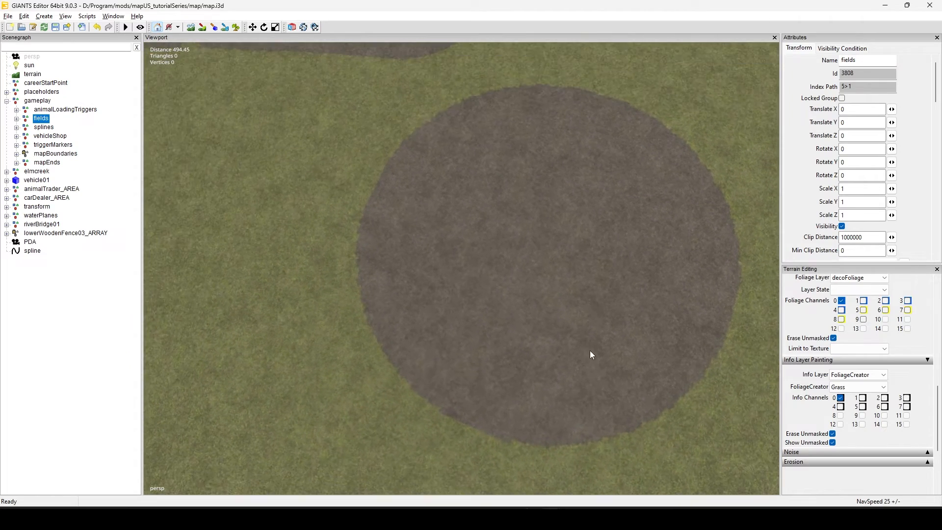
pyautogui.keyDown('alt'); pyautogui.moveTo(479, 356); pyautogui.dragTo(366, 370, button='middle'); pyautogui.keyUp('alt')
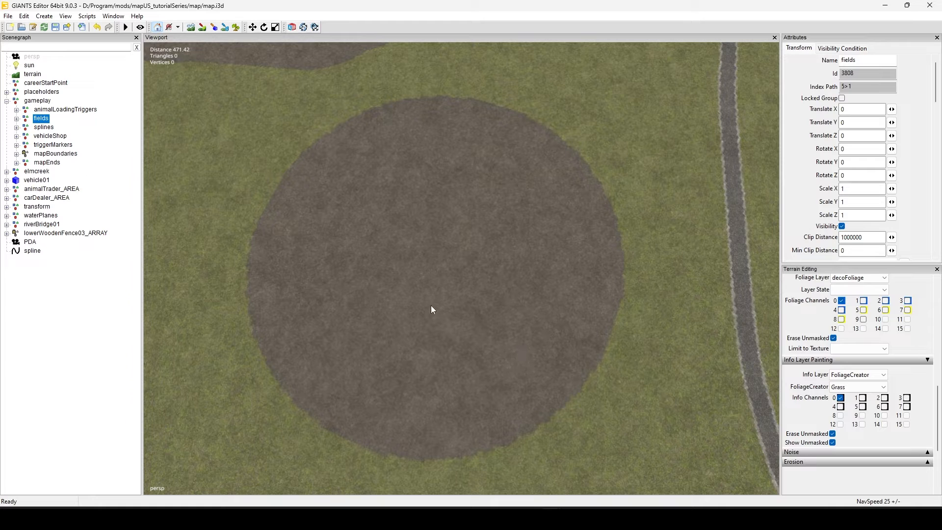
pyautogui.keyDown('alt'); pyautogui.moveTo(431, 307); pyautogui.dragTo(493, 244, button='middle'); pyautogui.keyUp('alt')
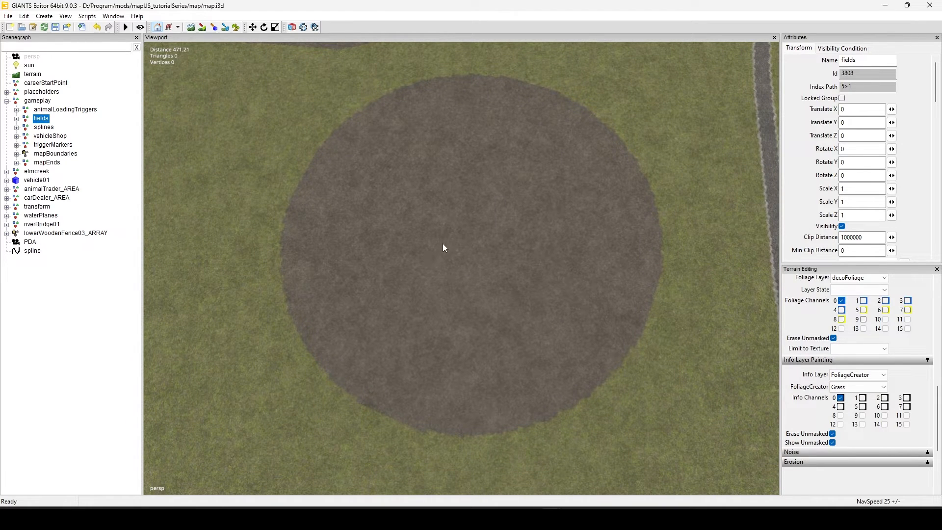
pyautogui.click(87, 16)
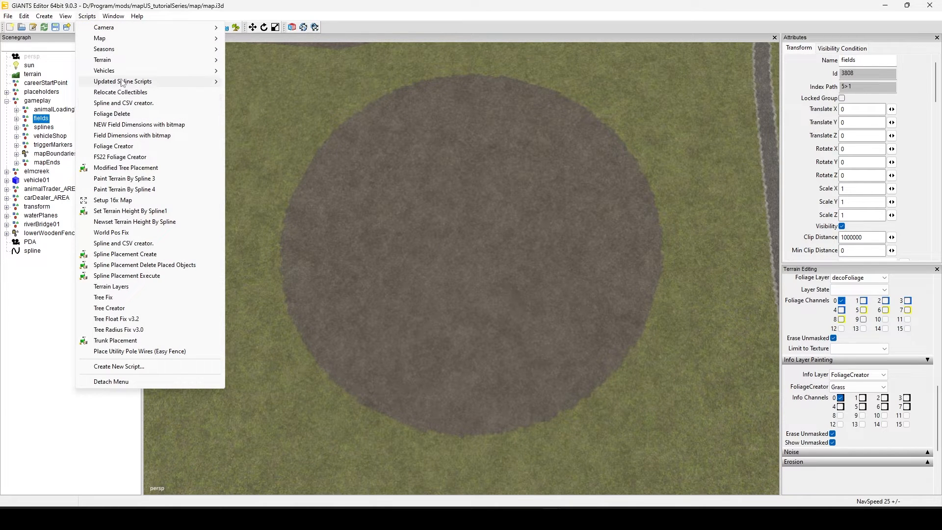
pyautogui.moveTo(123, 84)
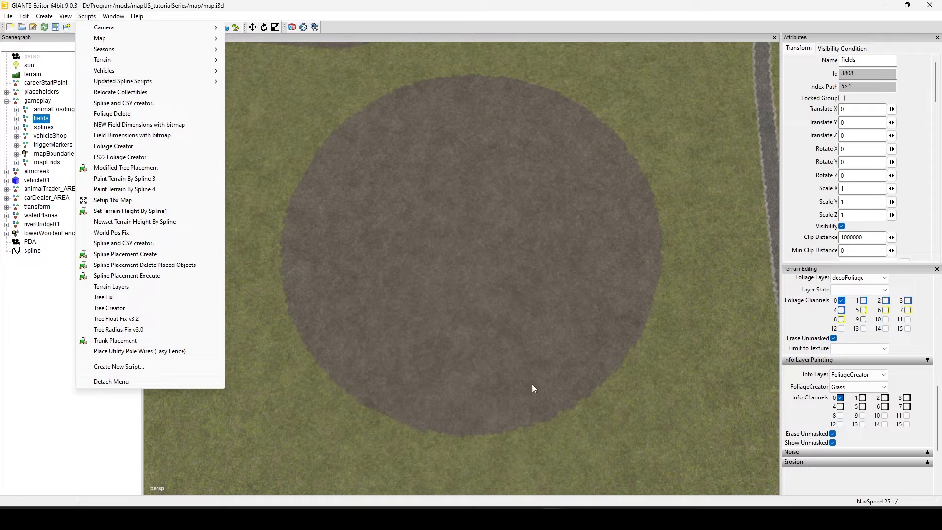
# Switch to the Opera browser and open farmerboysmodding.com in a new tab.
pyautogui.click(509, 500)
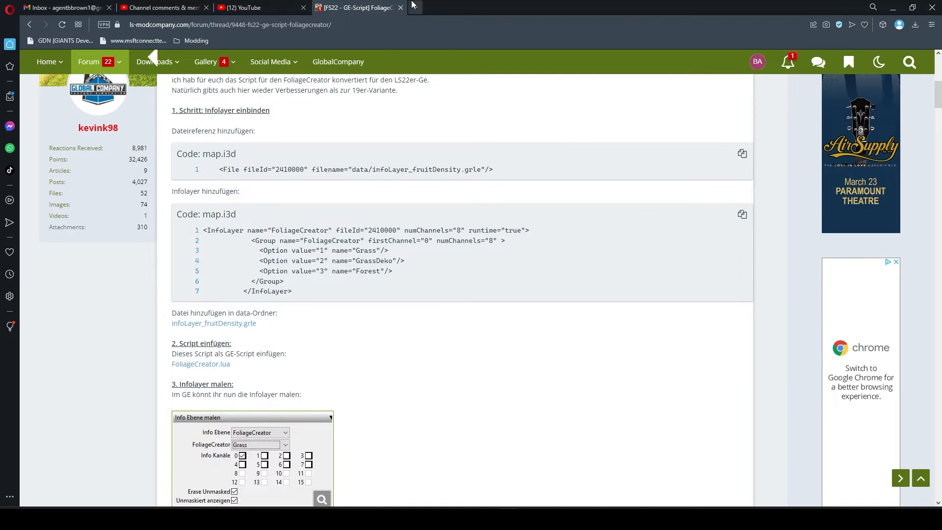
pyautogui.click(415, 8)
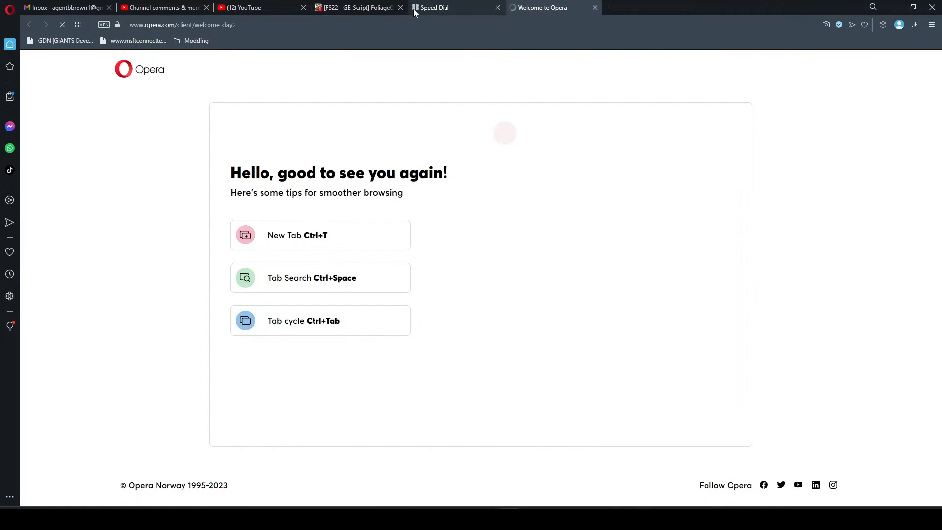
pyautogui.click(125, 26)
pyautogui.write('farmerboys')
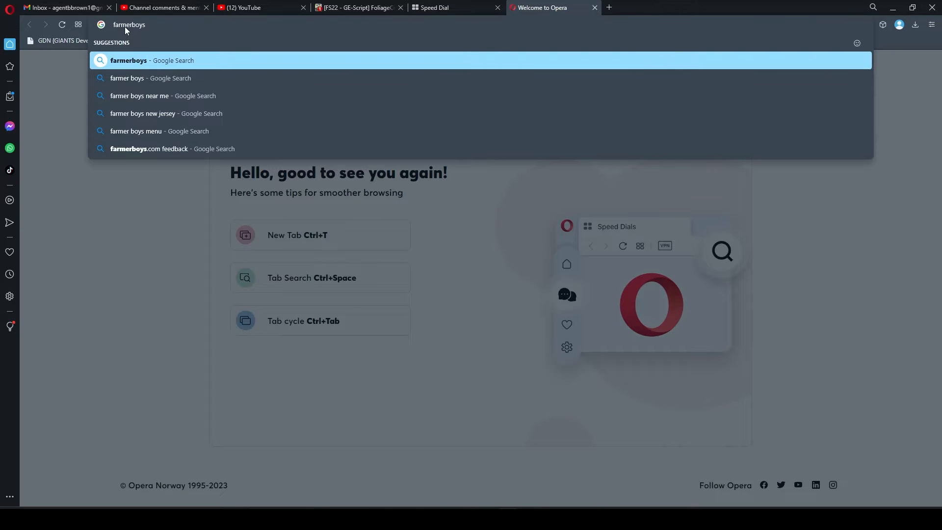
pyautogui.write('modding')
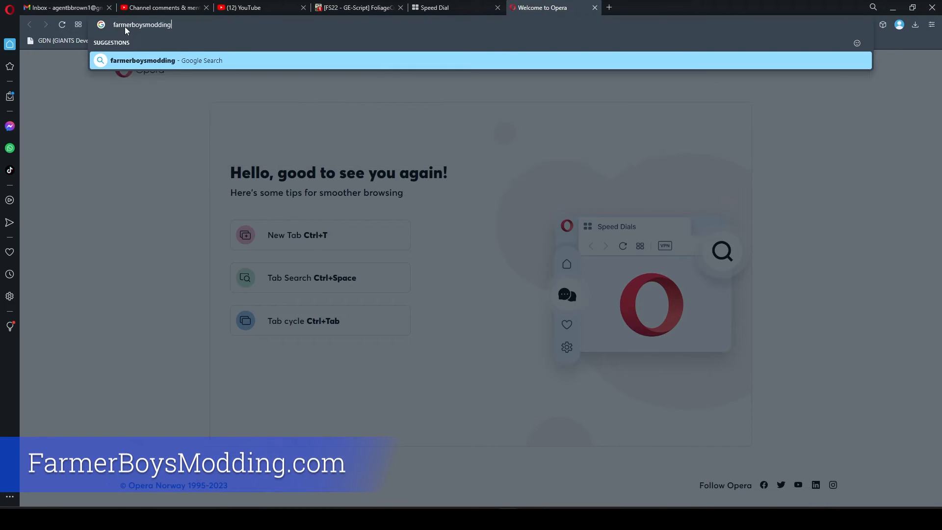
pyautogui.write('.com')
pyautogui.press('Return')
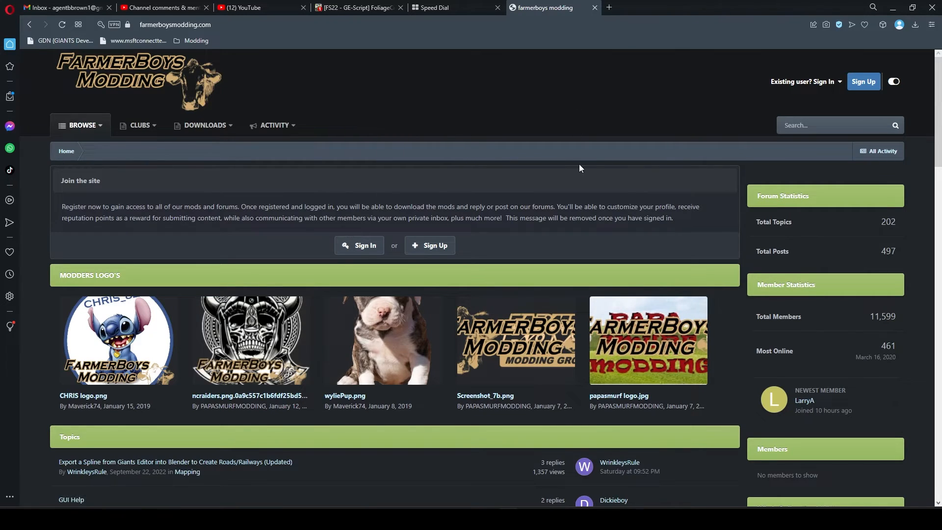
# Browse the site's topics and forums, previewing the Terrain Height, Paint Terrain and Spline Placement scripts topic.
pyautogui.scroll(-3, 580, 167)
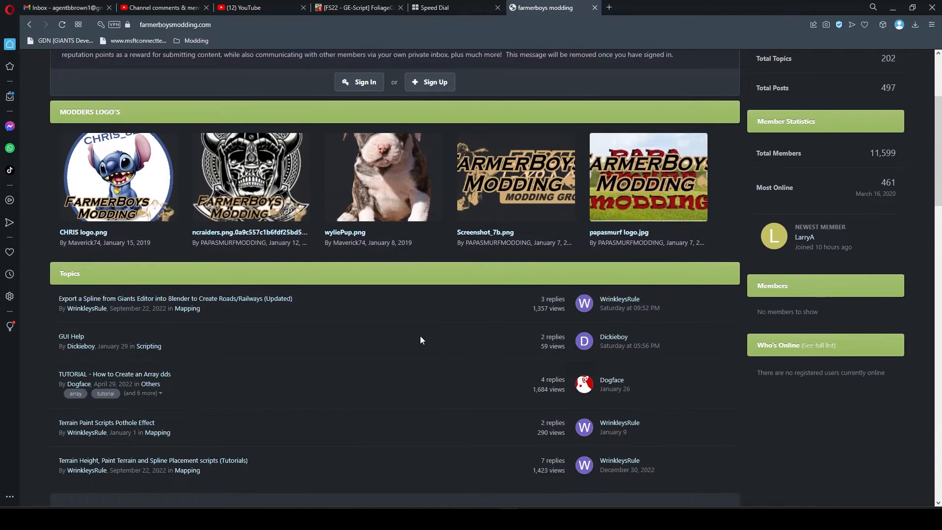
pyautogui.scroll(-5, 421, 337)
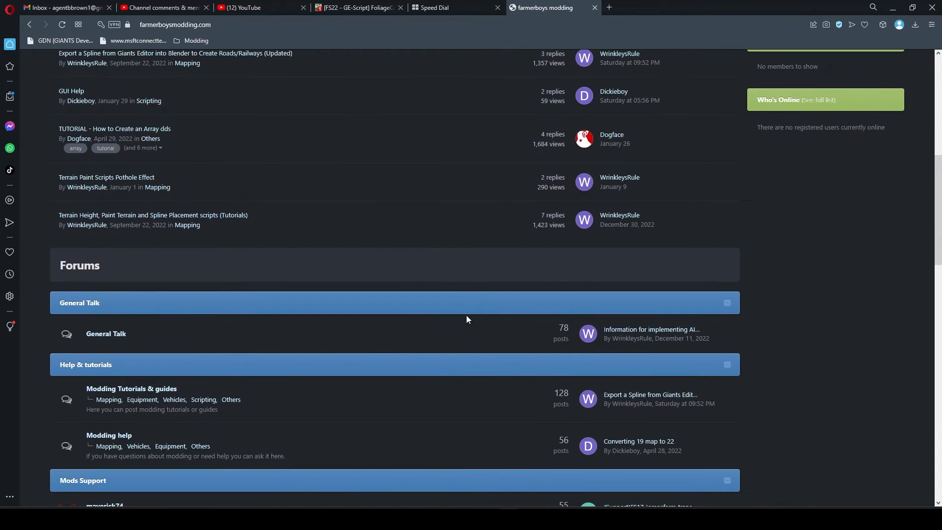
pyautogui.scroll(5, 467, 318)
pyautogui.scroll(-7, 464, 307)
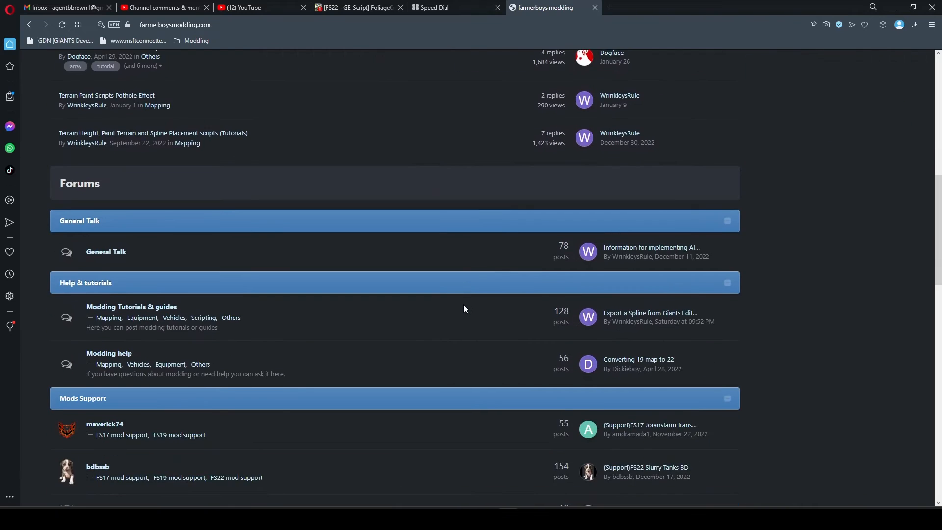
pyautogui.scroll(-2, 465, 309)
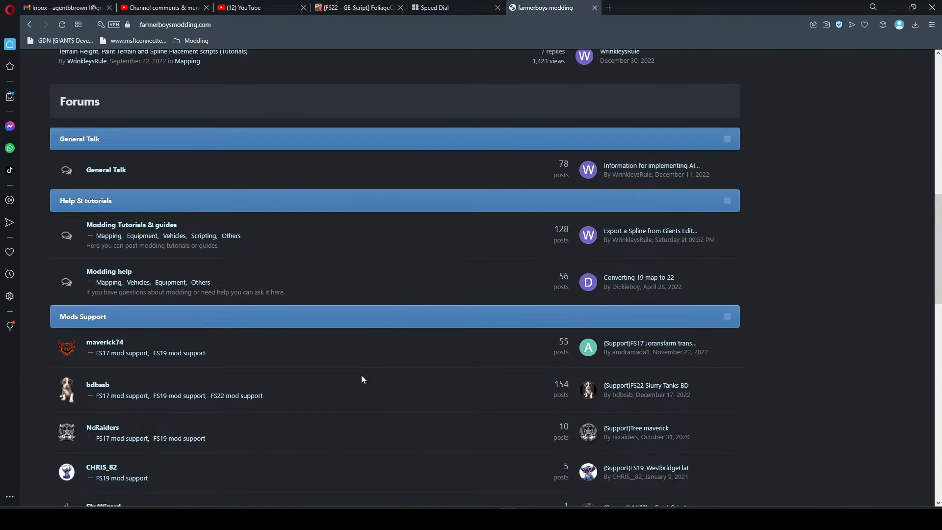
pyautogui.scroll(-2, 362, 375)
pyautogui.scroll(7, 361, 375)
pyautogui.scroll(7, 361, 375)
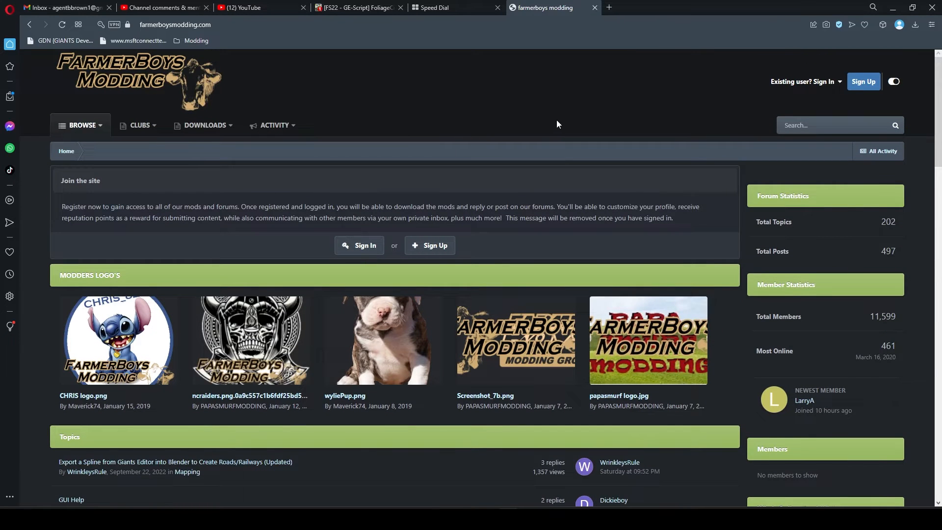
pyautogui.scroll(-7, 483, 122)
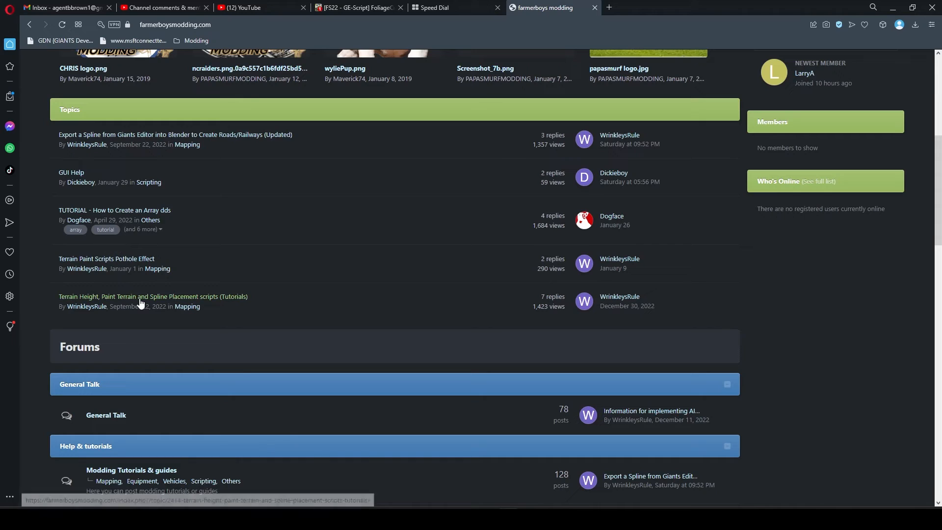
pyautogui.moveTo(141, 303)
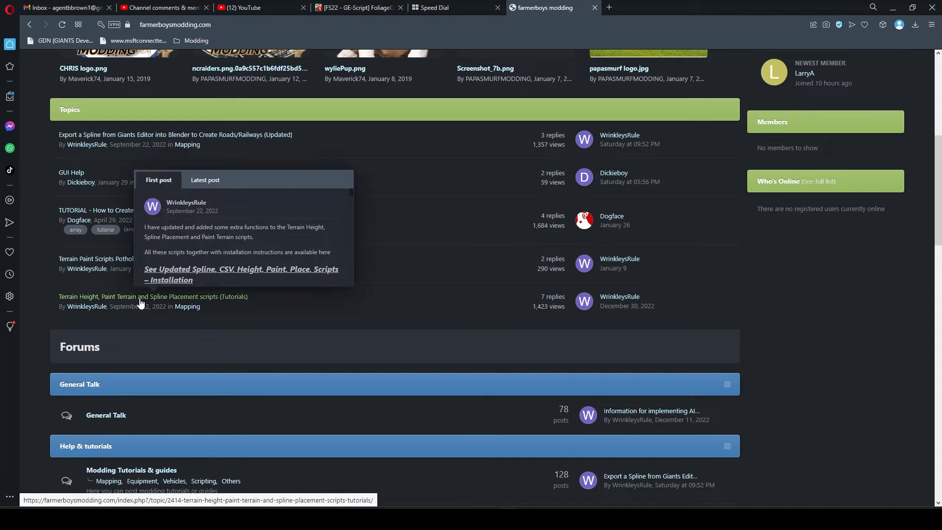
pyautogui.scroll(2, 398, 259)
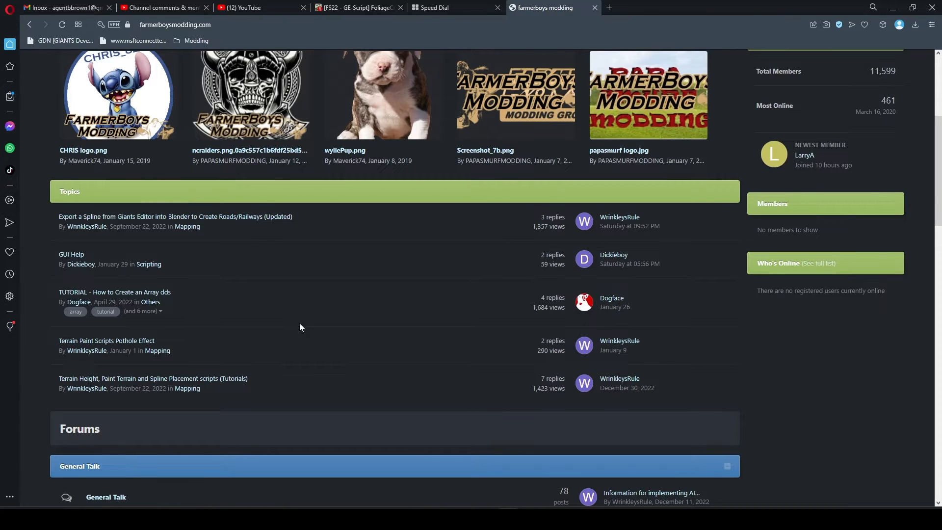
# Open the Terrain Height, Paint Terrain and Spline Placement scripts (Tutorials) topic on farmerboysmodding.com and dismiss the advertisement.
pyautogui.scroll(-2, 300, 327)
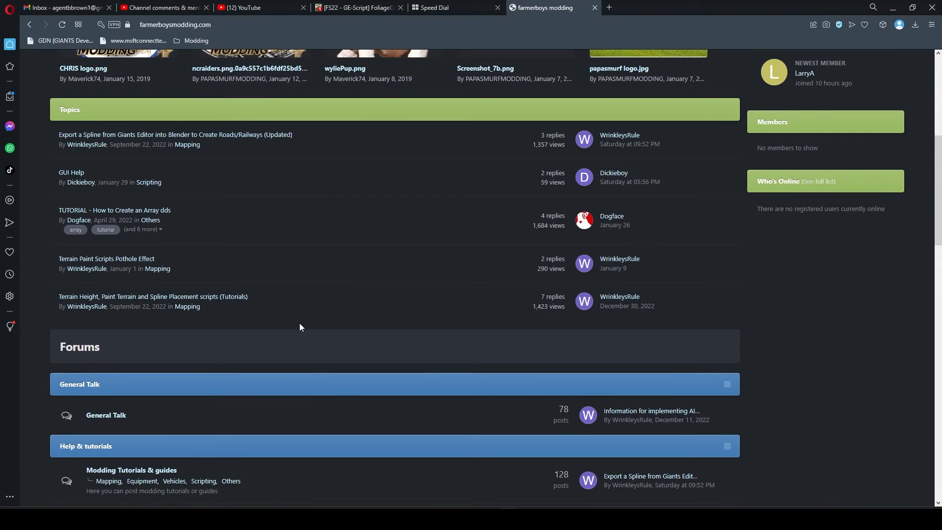
pyautogui.click(147, 297)
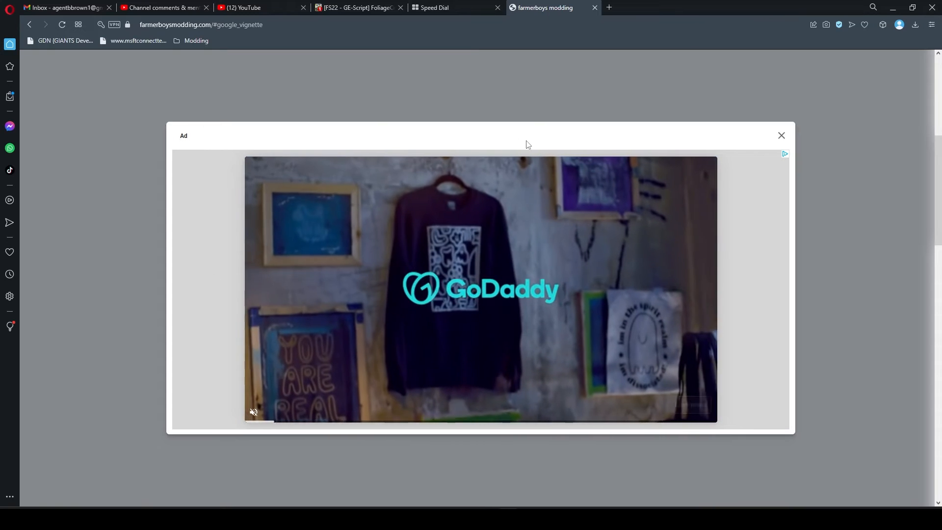
pyautogui.click(782, 135)
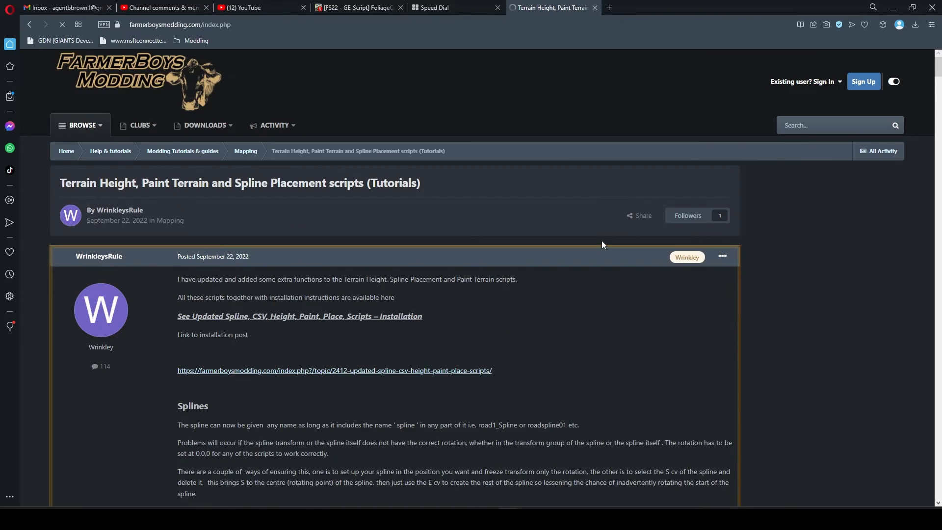
# Look through the topic's Splines, Terrain Paint, Terrain Height and Spline Placement instructions, and return to its beginning.
pyautogui.scroll(-3, 669, 298)
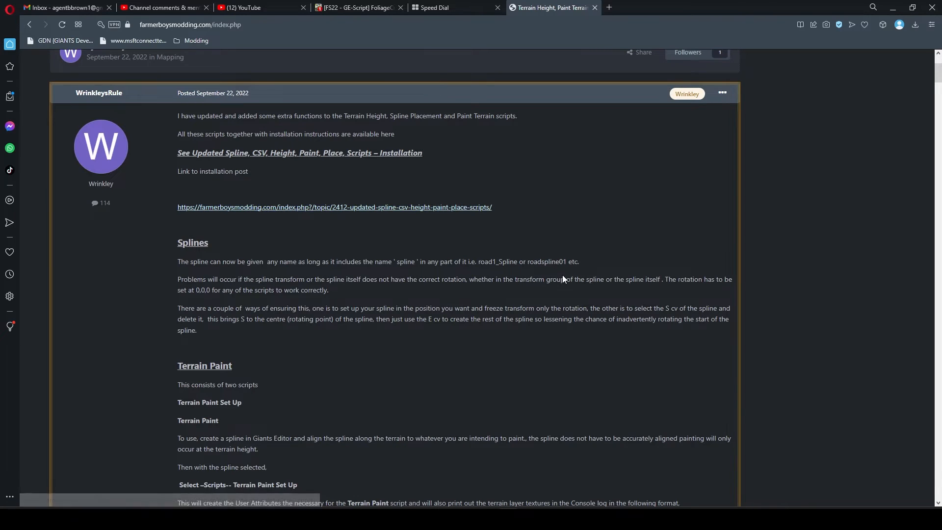
pyautogui.scroll(-10, 569, 308)
pyautogui.scroll(-20, 569, 312)
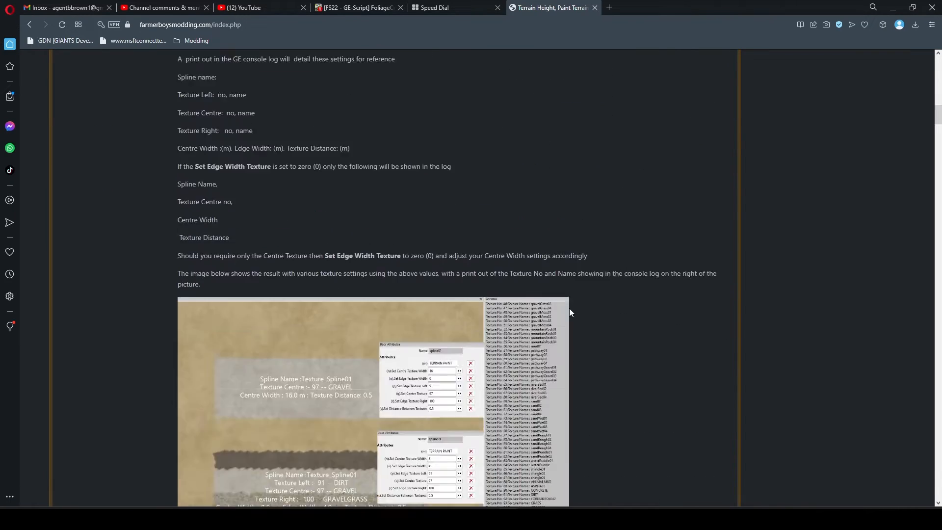
pyautogui.scroll(-20, 571, 316)
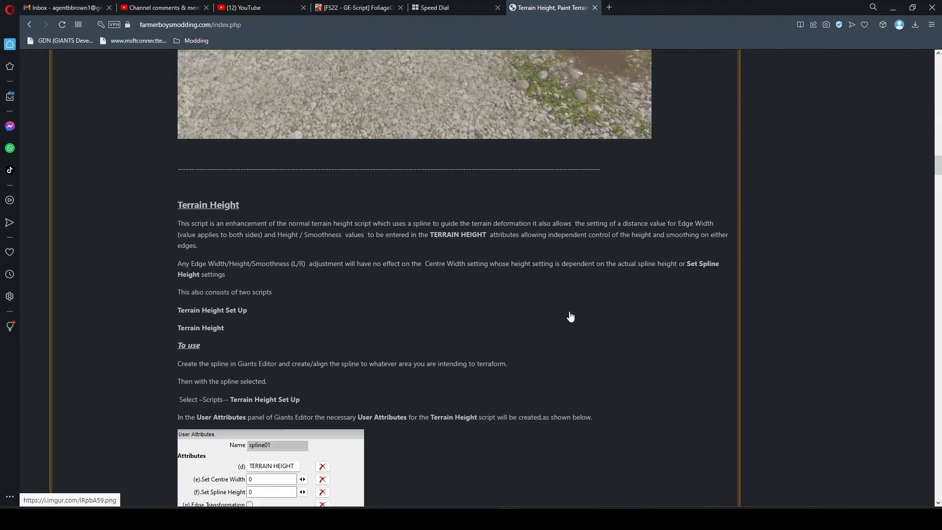
pyautogui.scroll(-20, 570, 327)
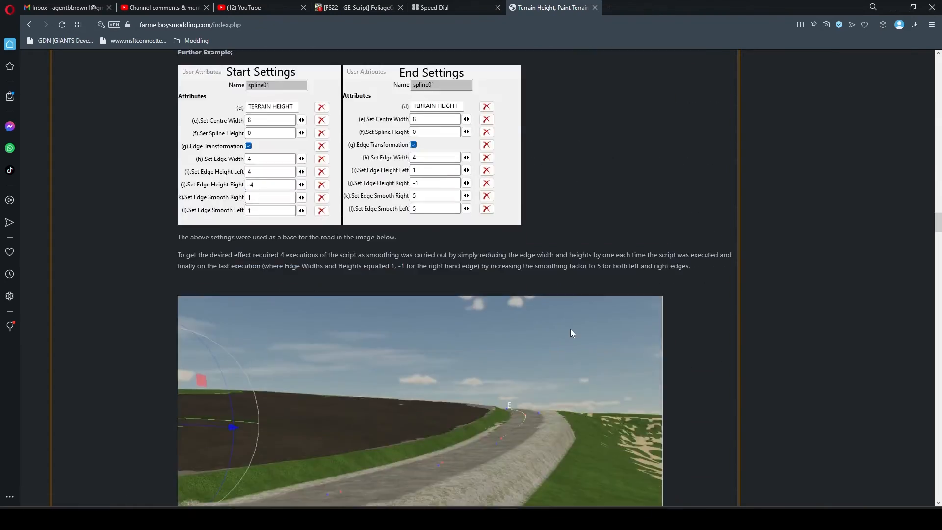
pyautogui.scroll(-8, 571, 334)
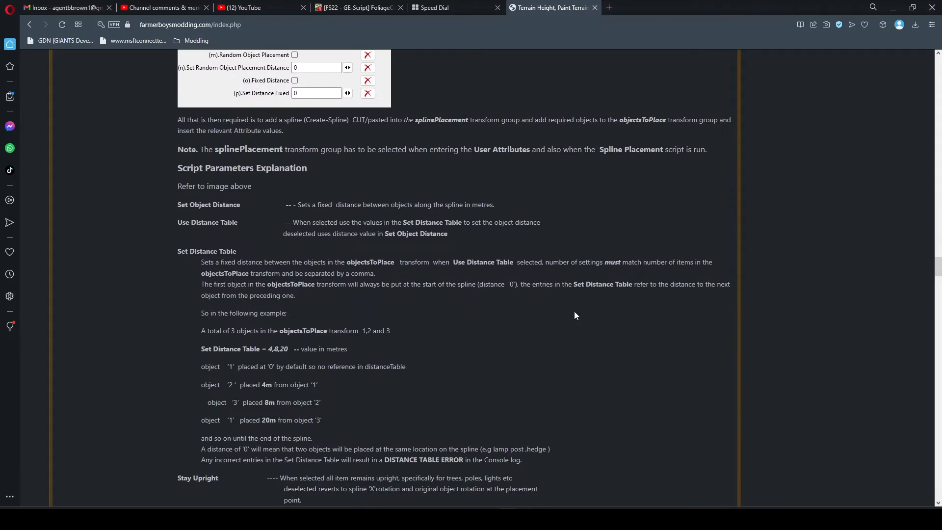
pyautogui.scroll(-10, 576, 314)
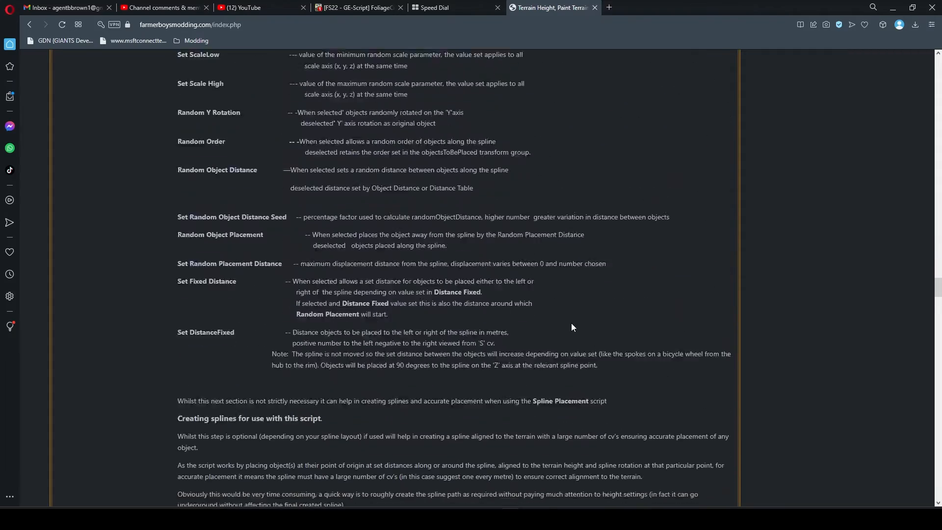
pyautogui.scroll(-12, 572, 324)
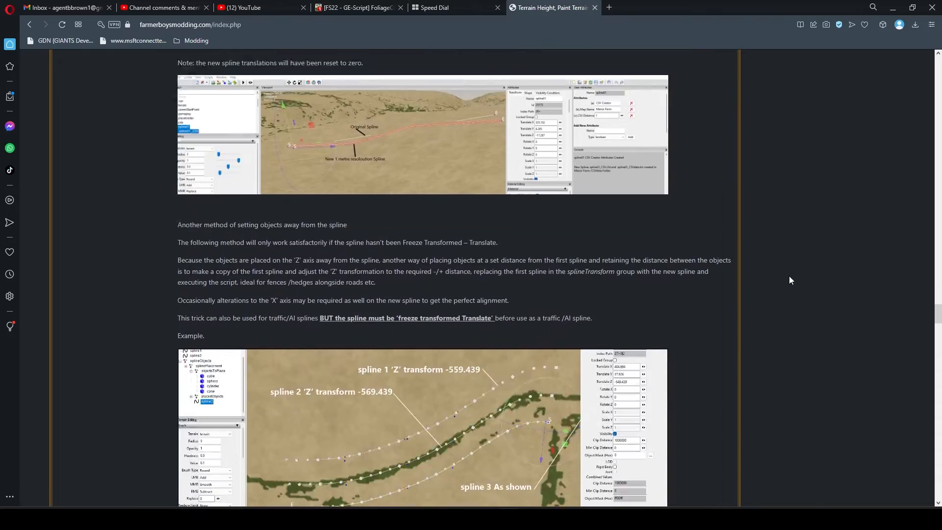
pyautogui.scroll(-12, 780, 290)
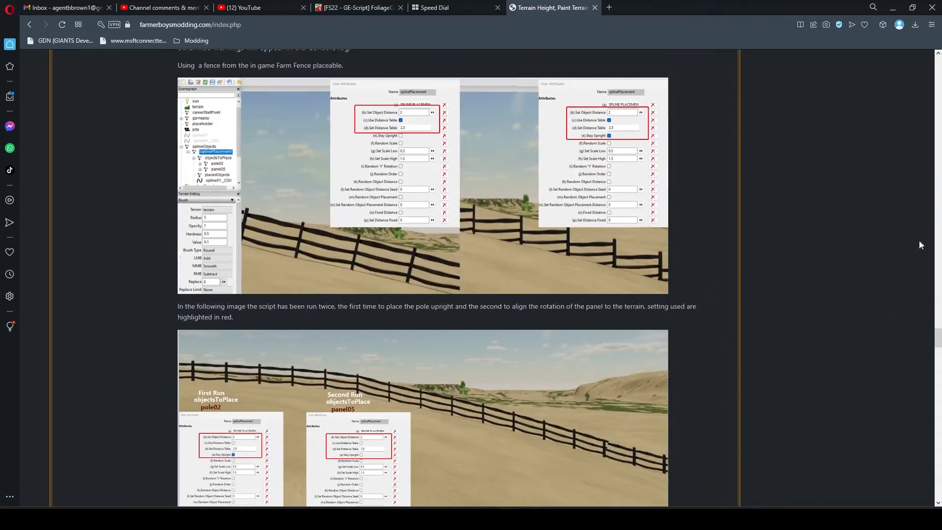
pyautogui.moveTo(938, 339); pyautogui.dragTo(941, 45)
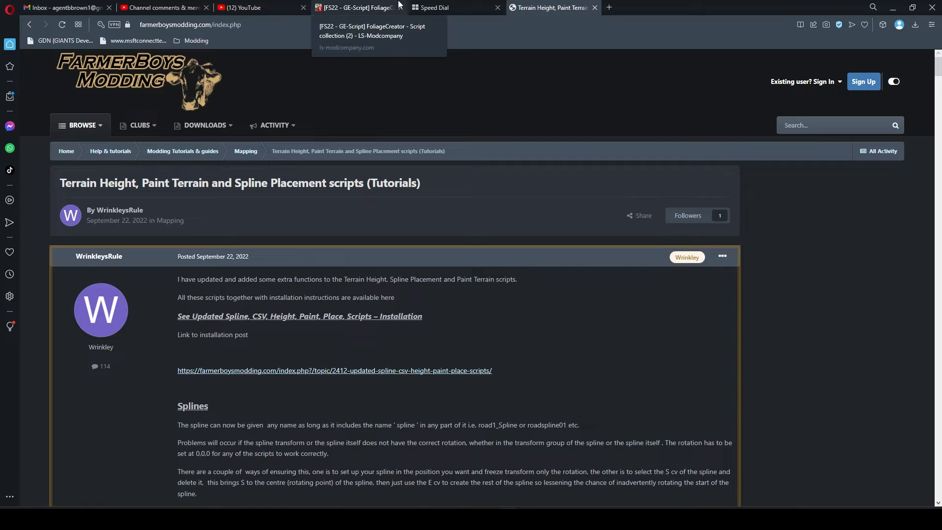
# Close the unused Speed Dial tab and switch back to the map in GIANTS Editor.
pyautogui.click(498, 9)
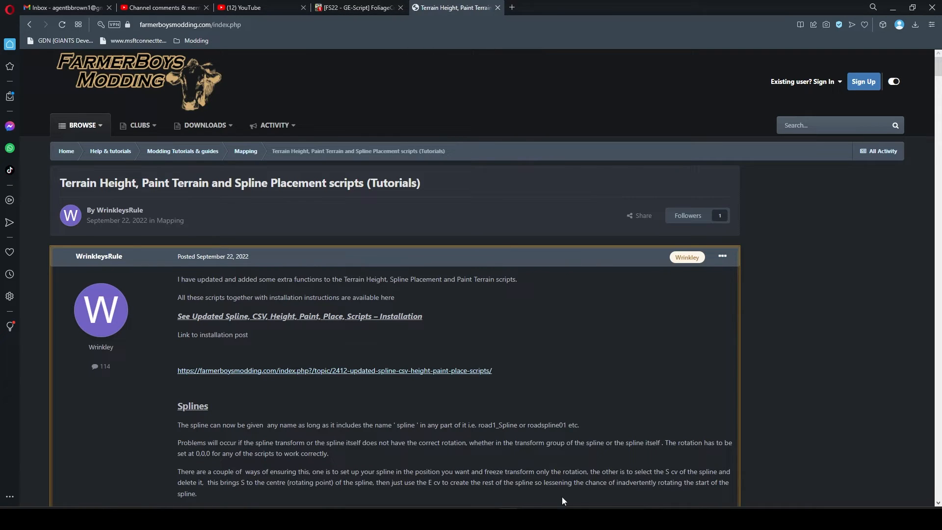
pyautogui.moveTo(550, 518)
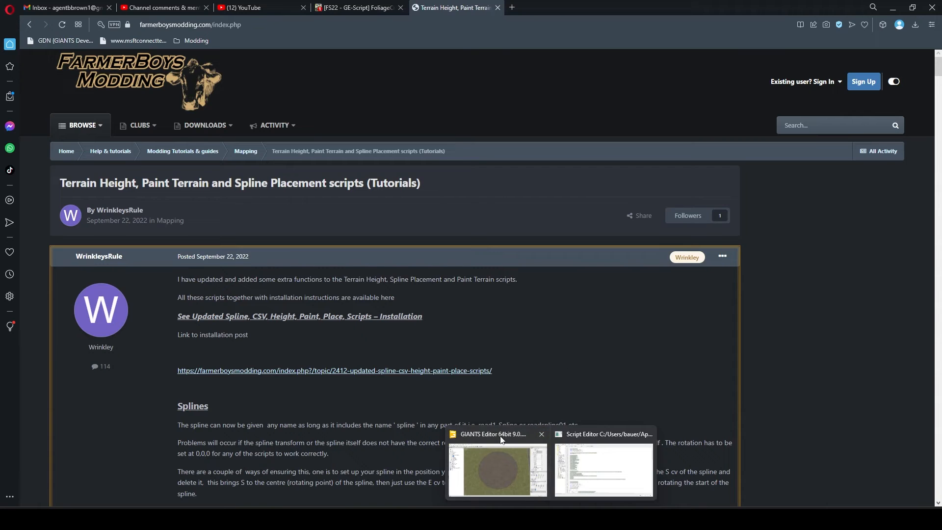
pyautogui.click(523, 447)
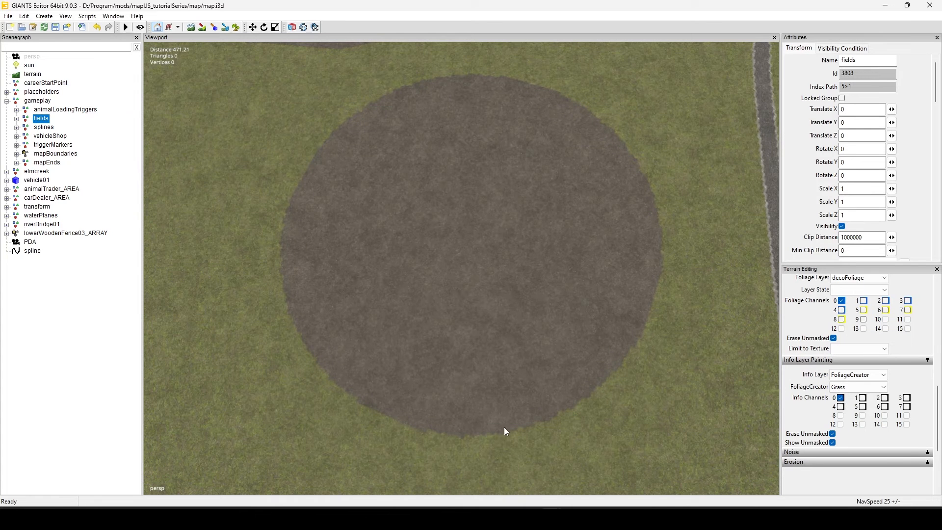
# Select the spline in the scenegraph and bring up the list of available editor windows.
pyautogui.click(32, 253)
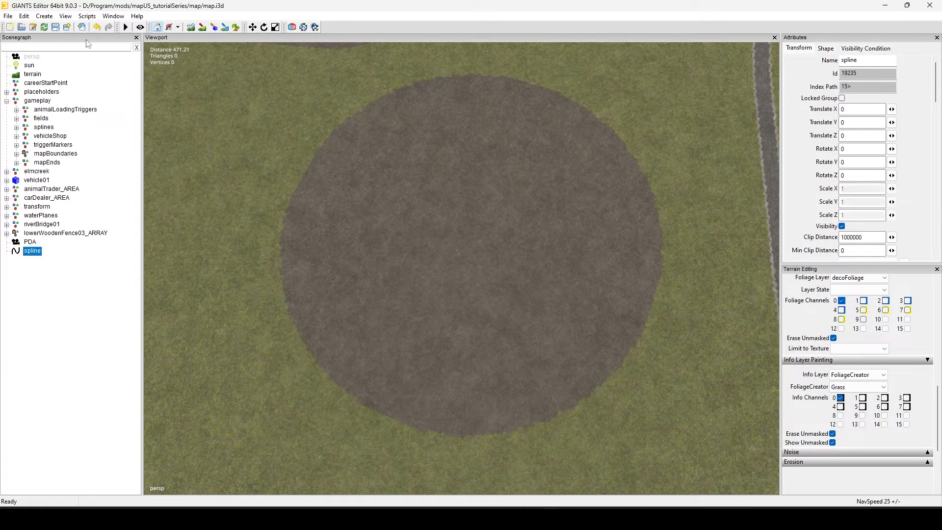
pyautogui.click(112, 17)
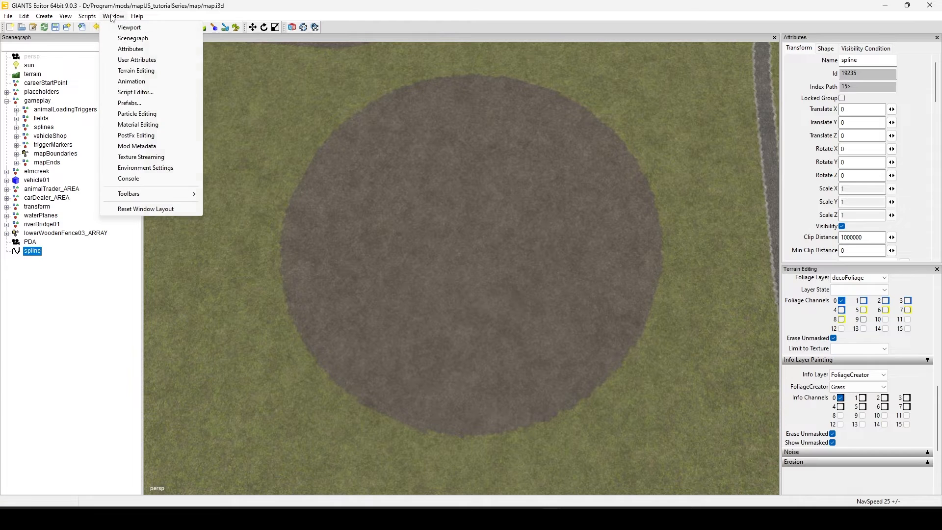
# Show the spline's user attributes and run the Terrain Paint Set Up script from the Updated Spline Scripts.
pyautogui.click(153, 61)
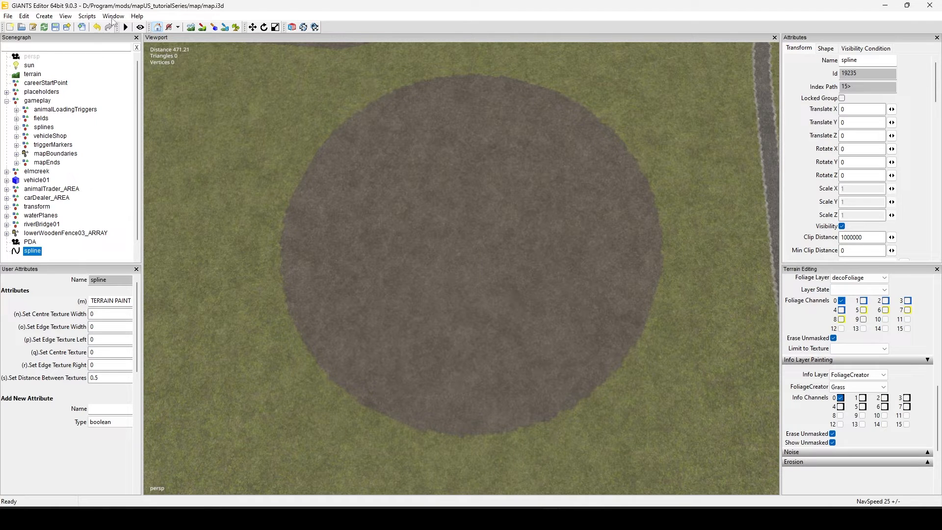
pyautogui.click(87, 16)
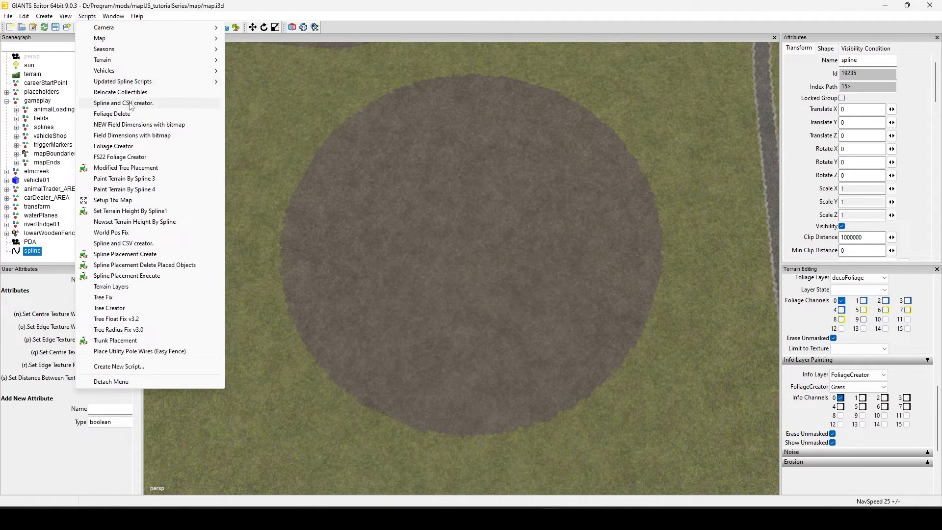
pyautogui.moveTo(141, 82)
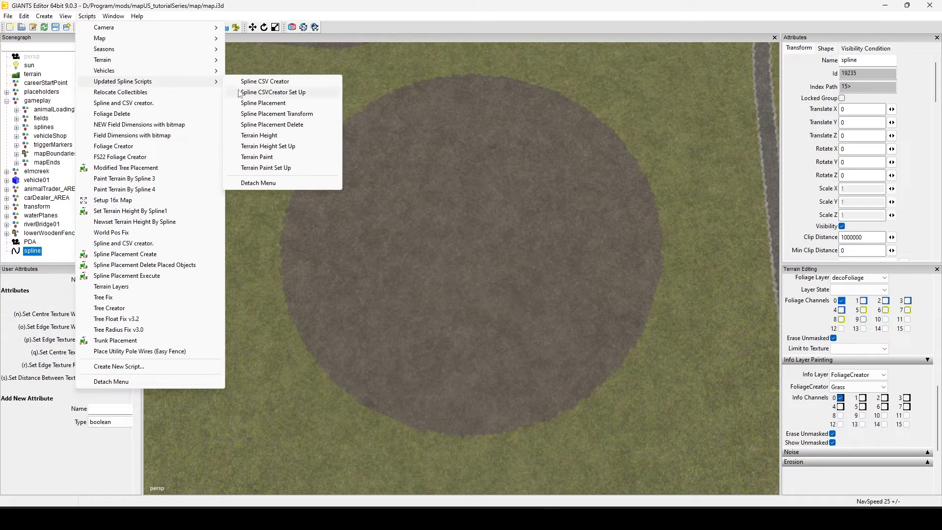
pyautogui.click(270, 170)
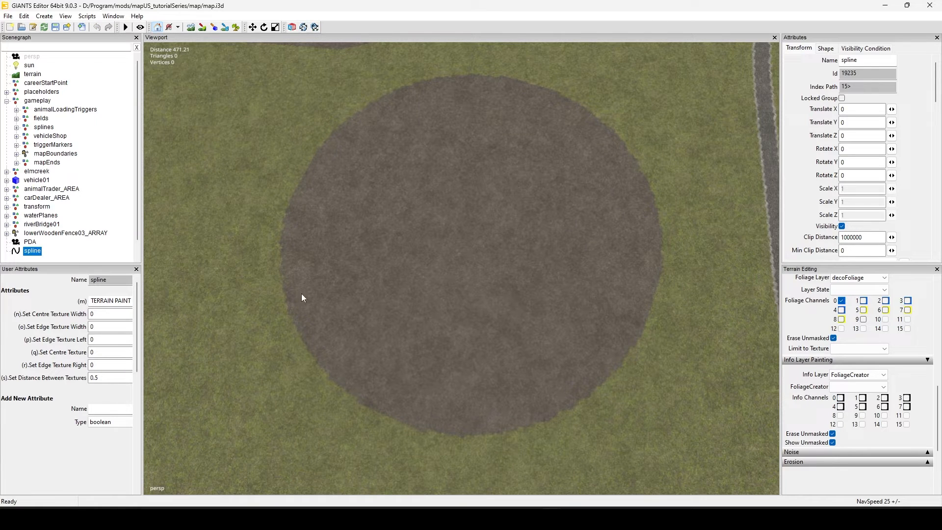
# Examine the list of terrain texture numbers and names in an enlarged console, and close the console and user attributes.
pyautogui.click(118, 21)
pyautogui.click(142, 179)
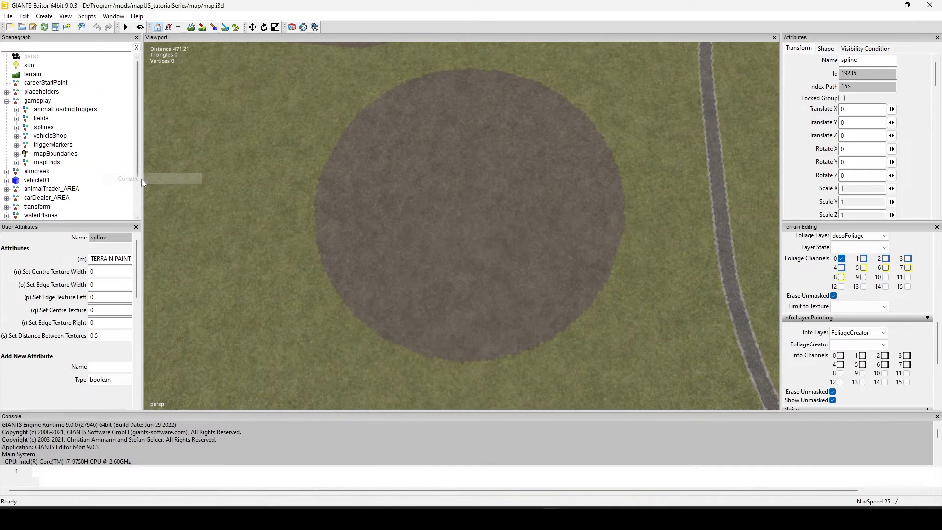
pyautogui.moveTo(369, 412); pyautogui.dragTo(369, 342)
pyautogui.scroll(-20, 259, 405)
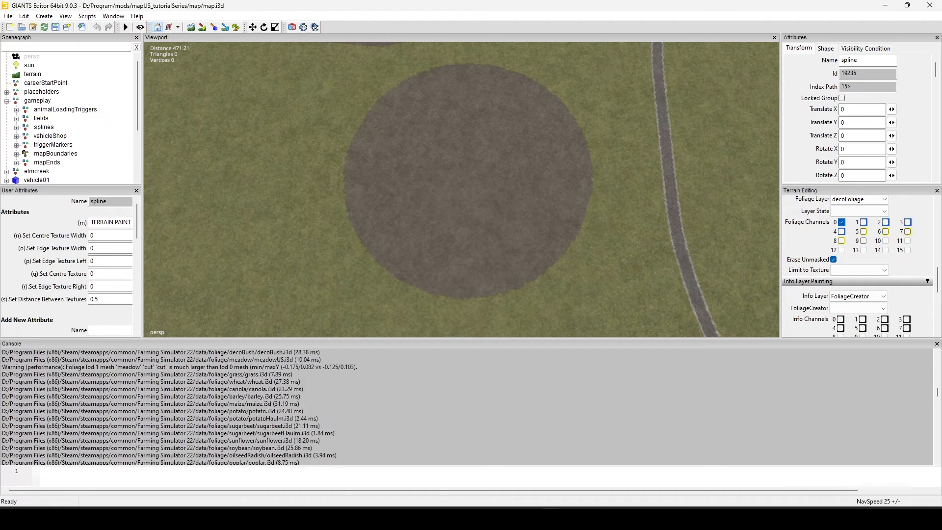
pyautogui.scroll(-15, 259, 405)
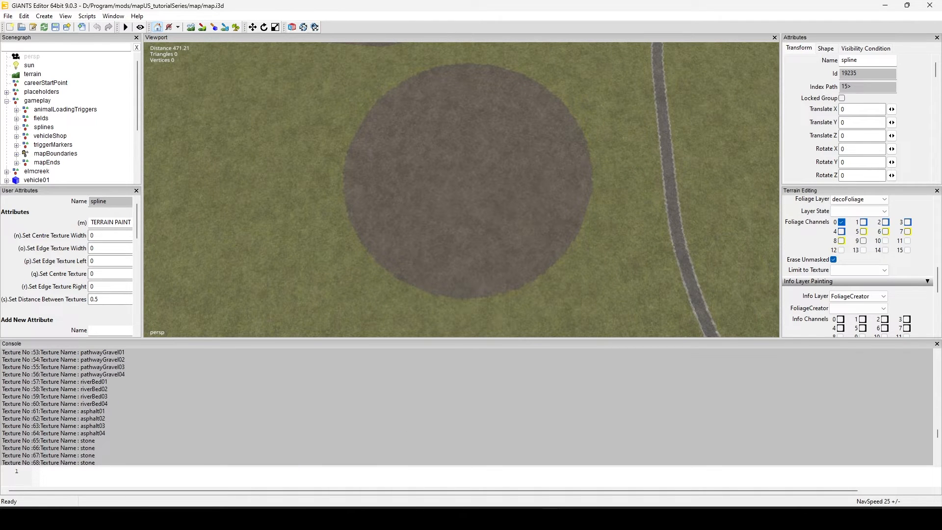
pyautogui.scroll(18, 259, 405)
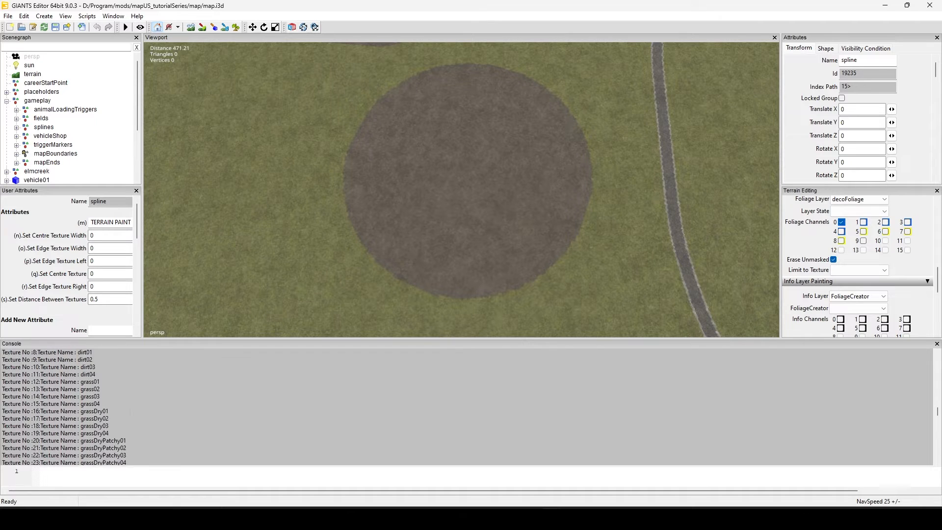
pyautogui.scroll(-20, 259, 405)
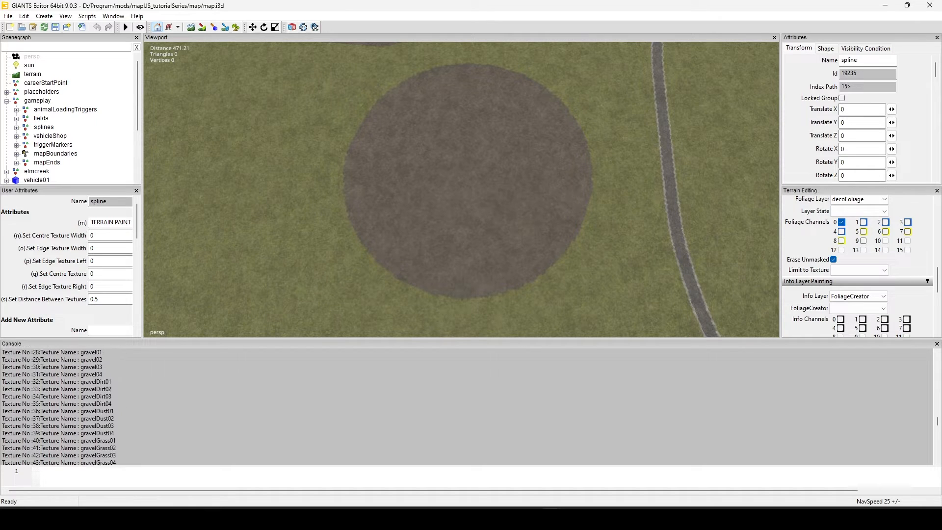
pyautogui.scroll(-10, 259, 404)
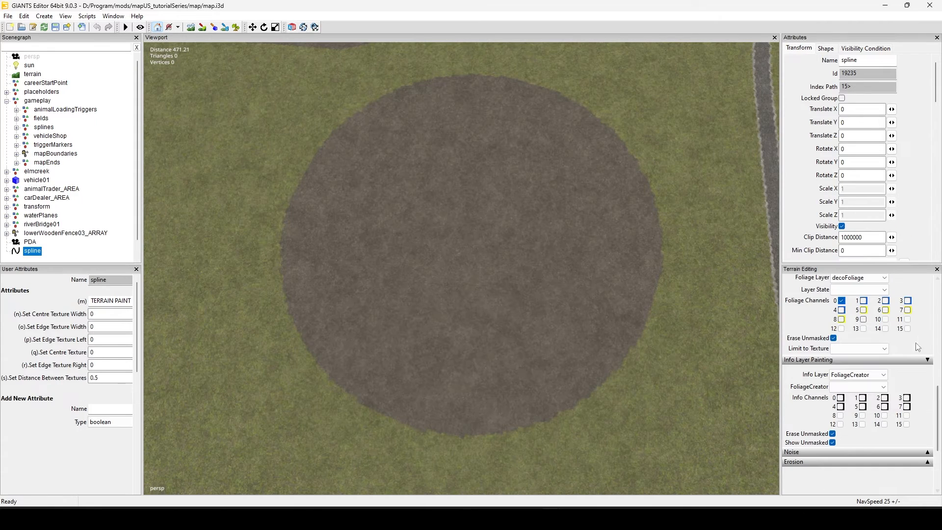
pyautogui.click(938, 343)
pyautogui.click(136, 269)
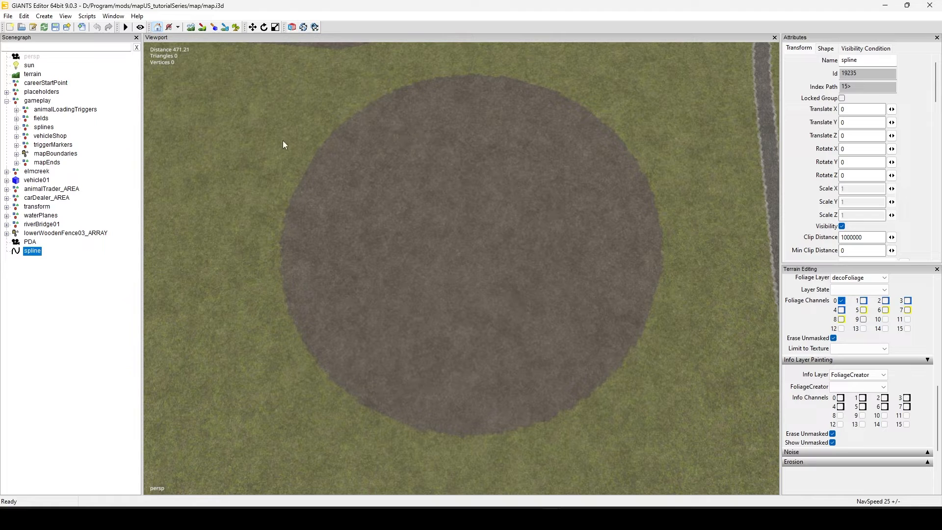
# Detach the Updated Spline Scripts list as a floating window, reposition it over the viewport, and close it.
pyautogui.click(86, 17)
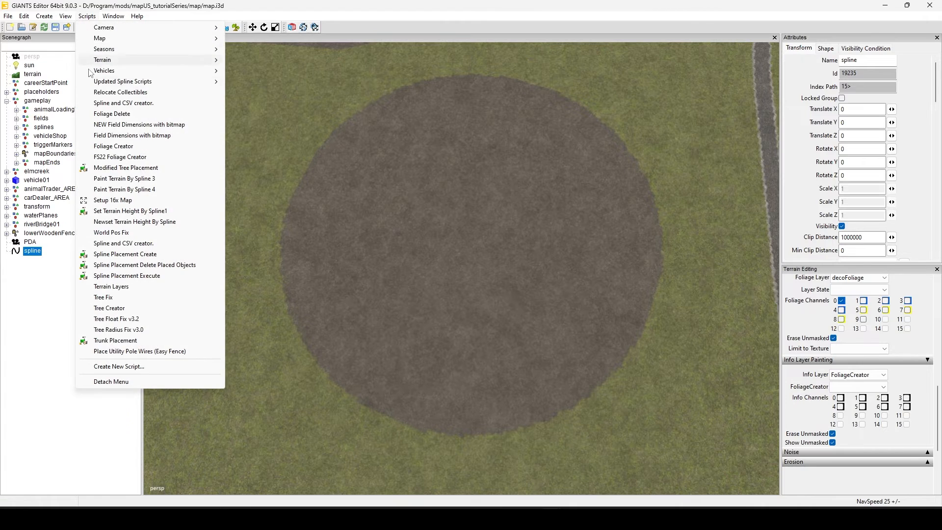
pyautogui.moveTo(107, 83)
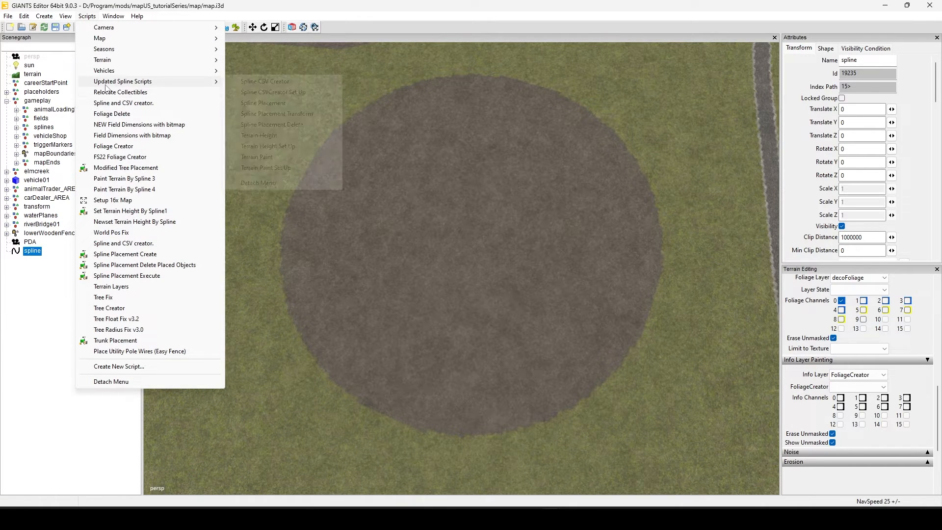
pyautogui.click(259, 183)
pyautogui.moveTo(311, 194); pyautogui.dragTo(209, 70)
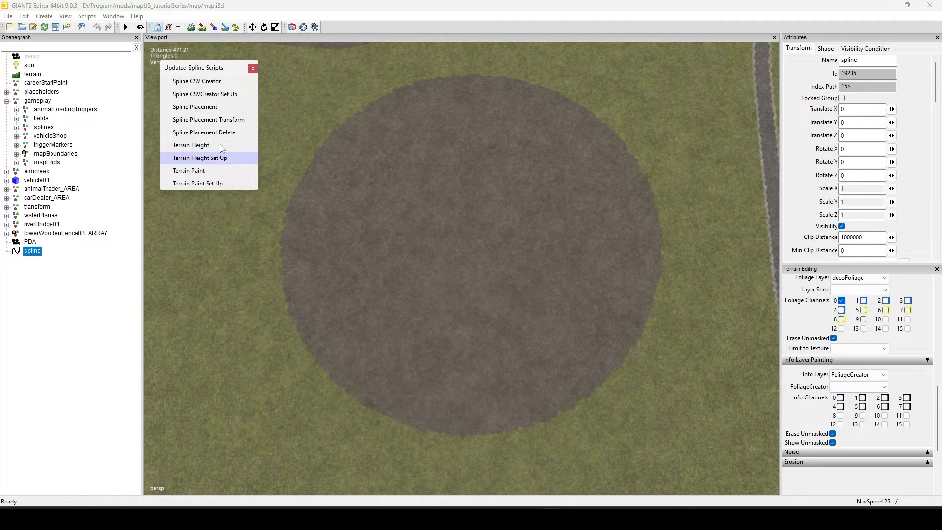
pyautogui.click(253, 69)
# Bring up the Script Editor with the FS22 Foliage Creator script.
pyautogui.scroll(-3, 635, 279)
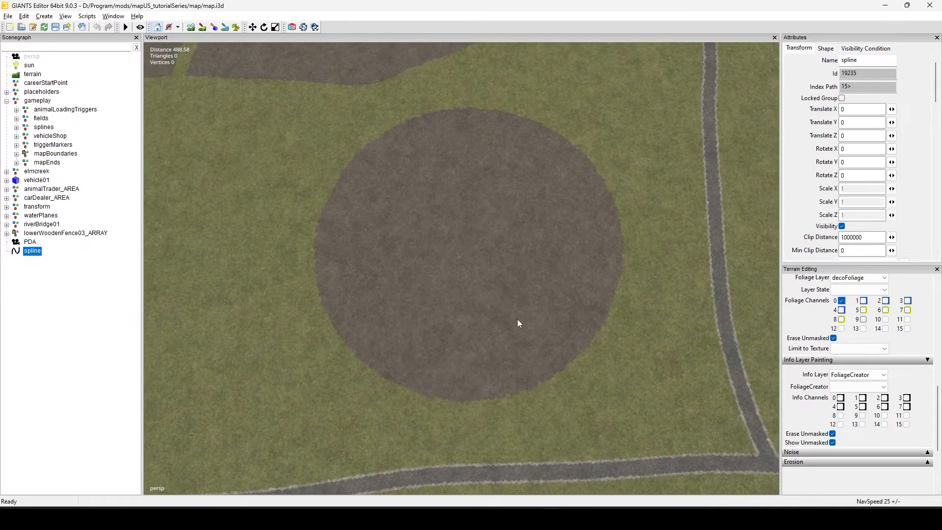
pyautogui.keyDown('alt'); pyautogui.moveTo(517, 319); pyautogui.dragTo(486, 290, button='middle'); pyautogui.keyUp('alt')
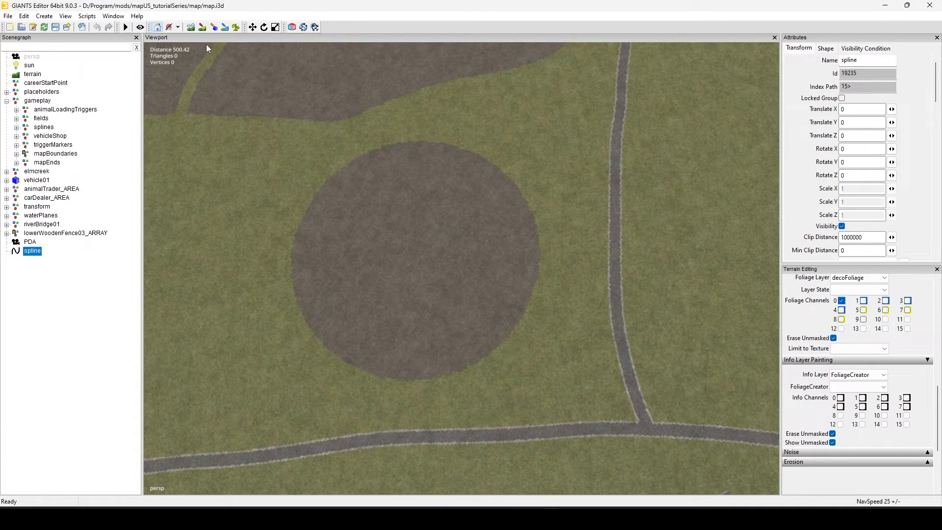
pyautogui.click(116, 18)
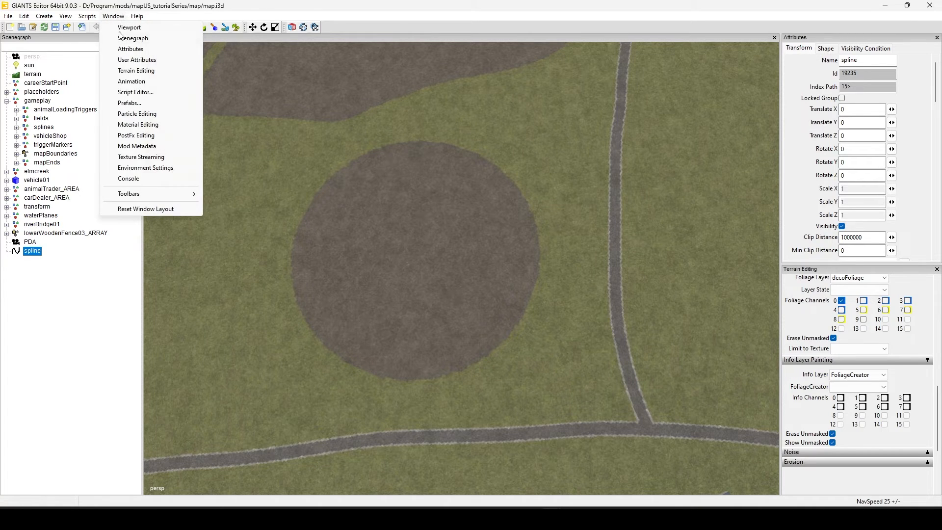
pyautogui.click(131, 94)
pyautogui.moveTo(491, 519)
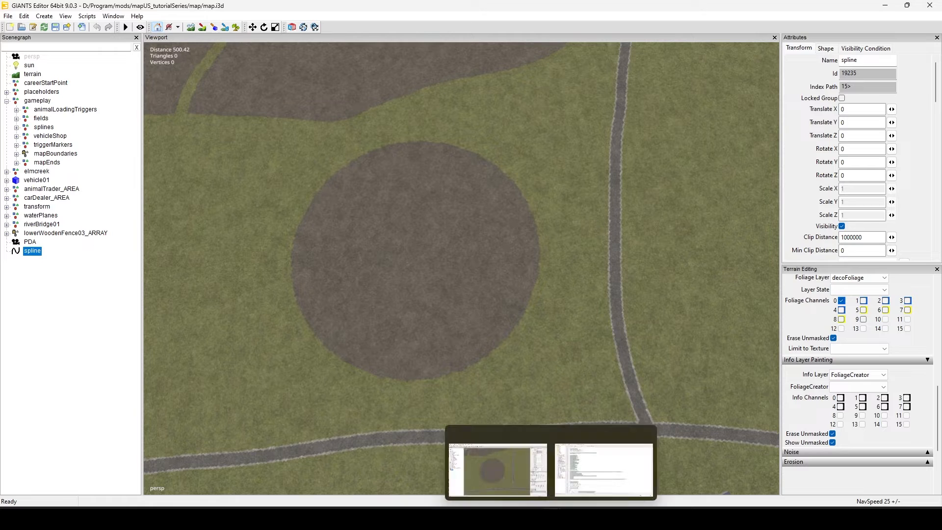
pyautogui.click(614, 464)
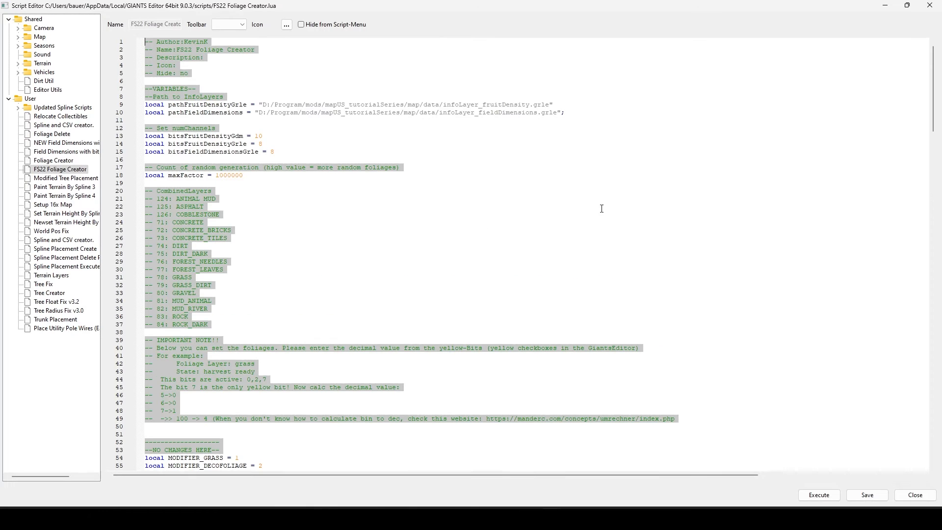
# Examine the script's layer IDs, foliage bit notes, modifiers, and the Grass, GrassDeco and Forest entries in generatorData.
pyautogui.scroll(-7, 601, 206)
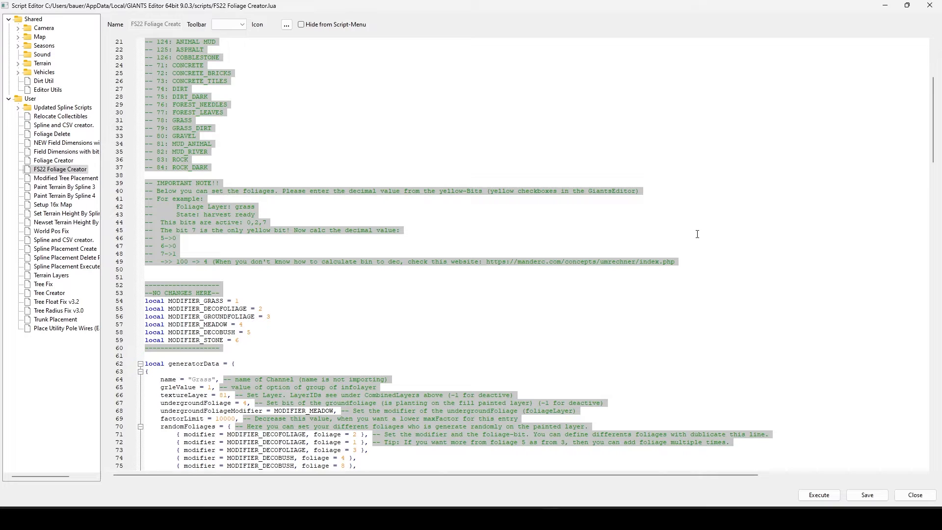
pyautogui.scroll(-3, 698, 234)
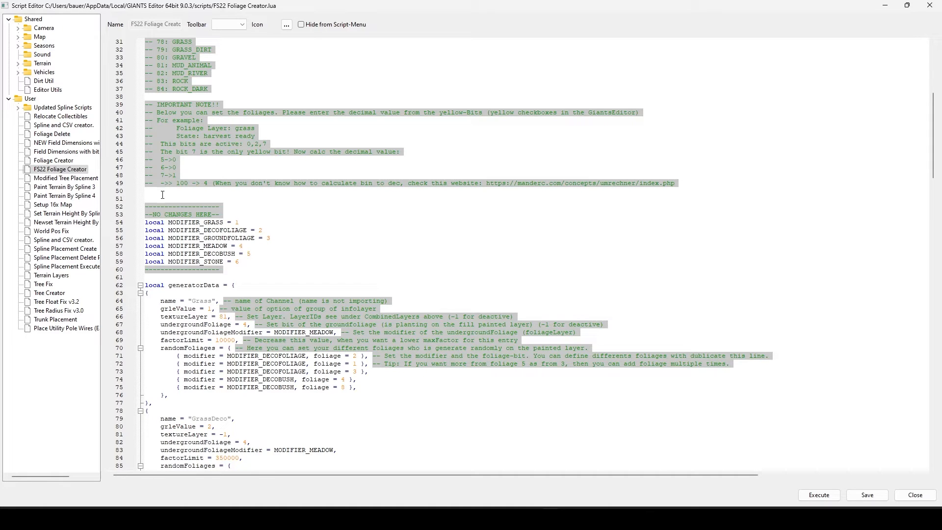
pyautogui.scroll(-2, 362, 235)
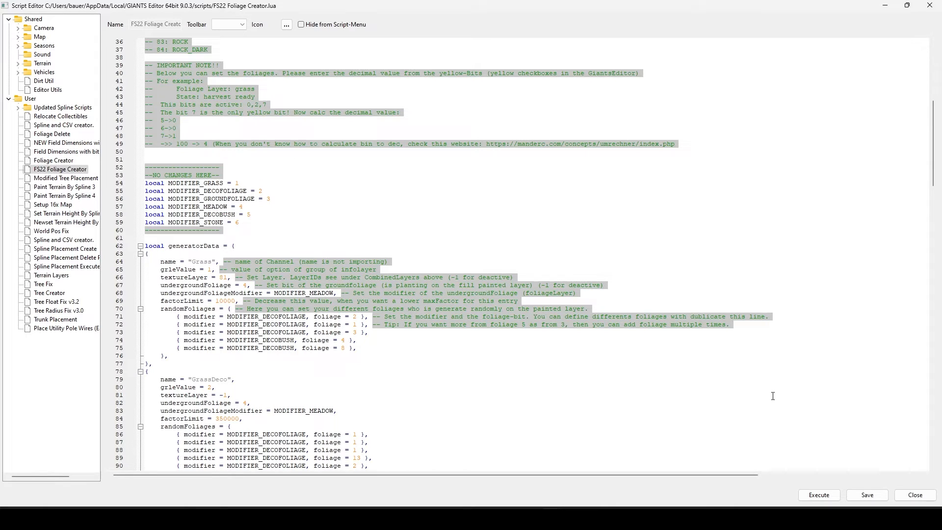
pyautogui.scroll(-5, 664, 245)
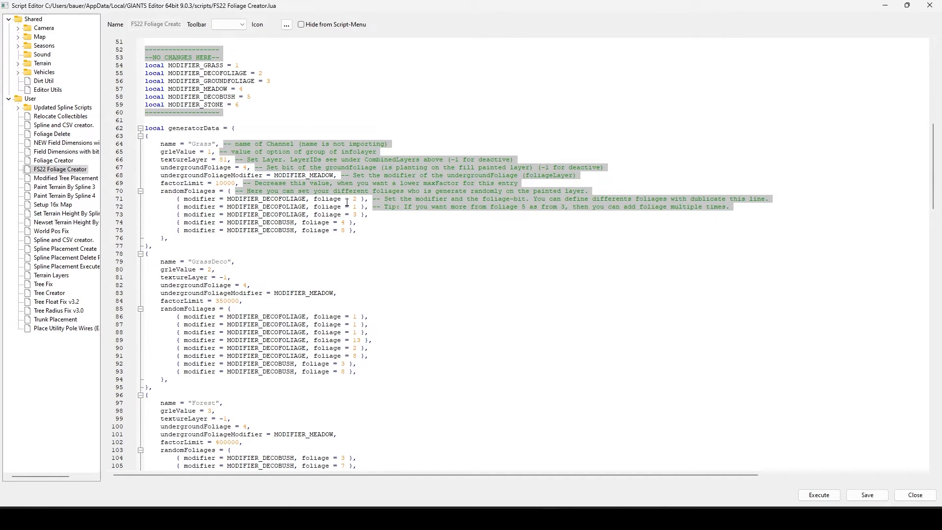
pyautogui.scroll(-8, 690, 244)
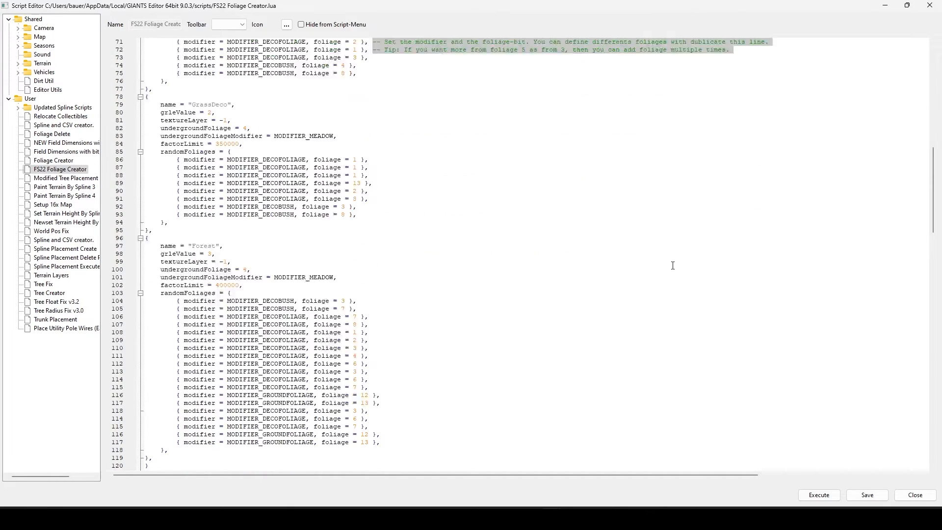
pyautogui.scroll(8, 668, 269)
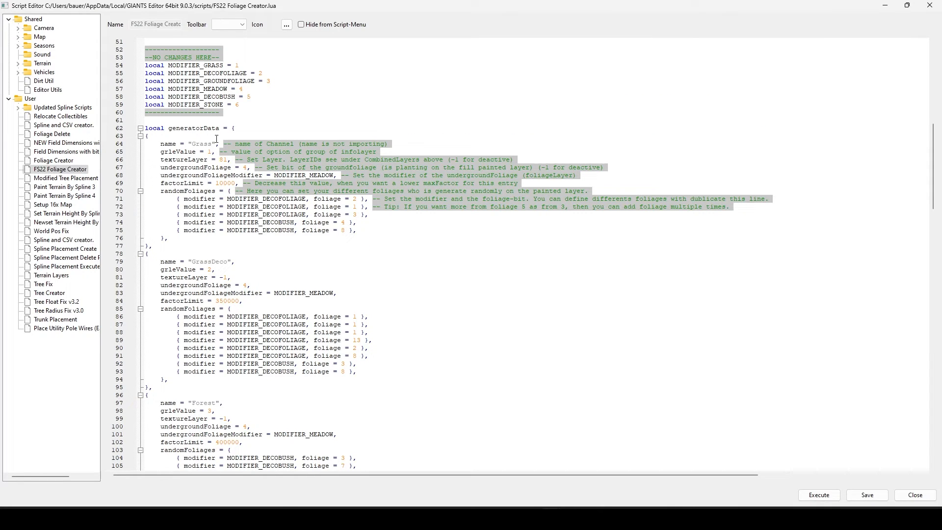
pyautogui.scroll(-7, 473, 330)
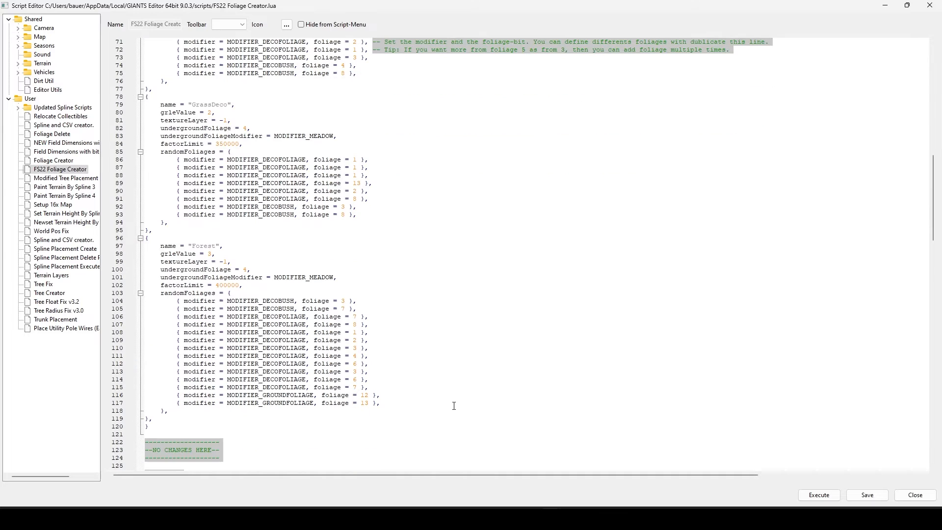
pyautogui.scroll(10, 550, 270)
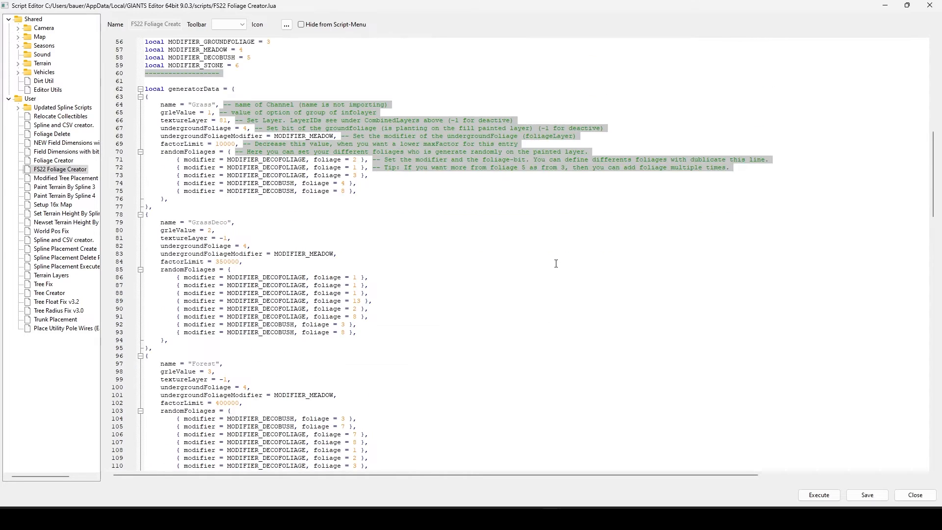
pyautogui.scroll(3, 558, 263)
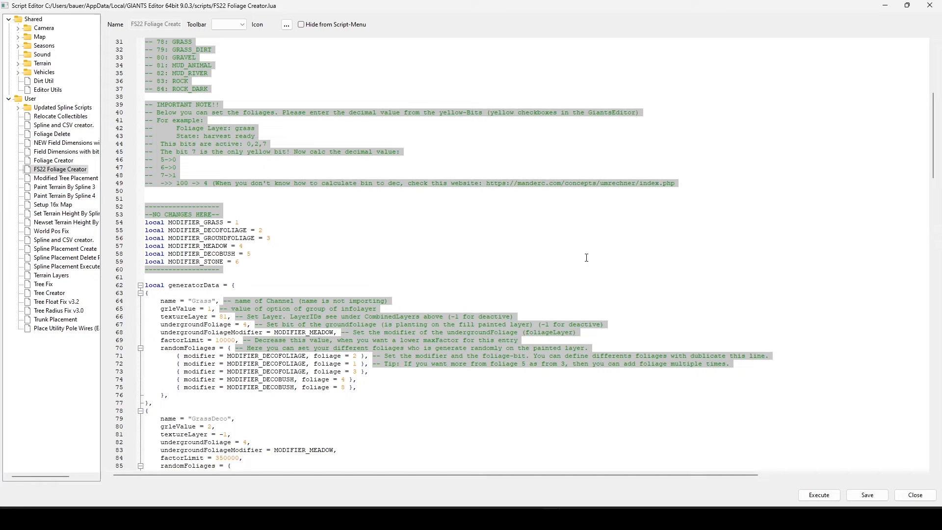
pyautogui.scroll(-2, 586, 258)
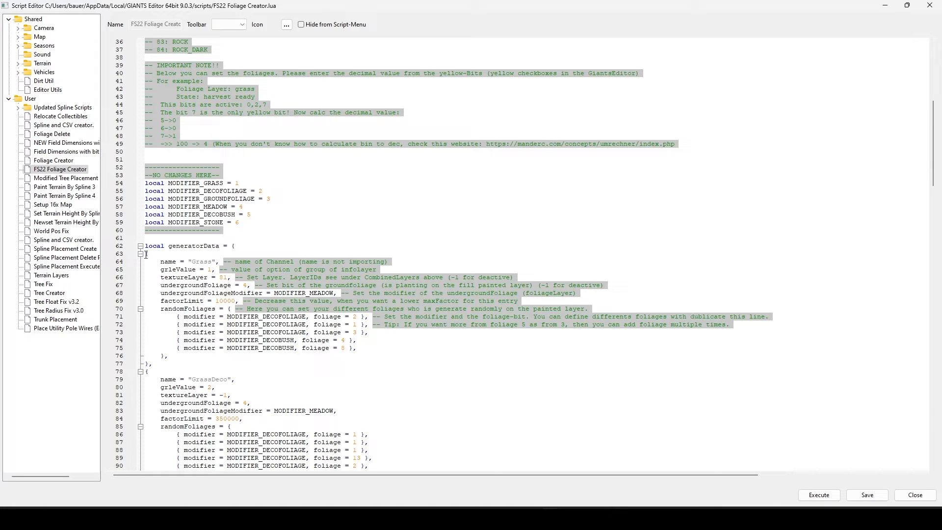
# Select the complete Grass entry in generatorData and examine how the entries follow each other to the end of the table.
pyautogui.moveTo(152, 256); pyautogui.dragTo(165, 362)
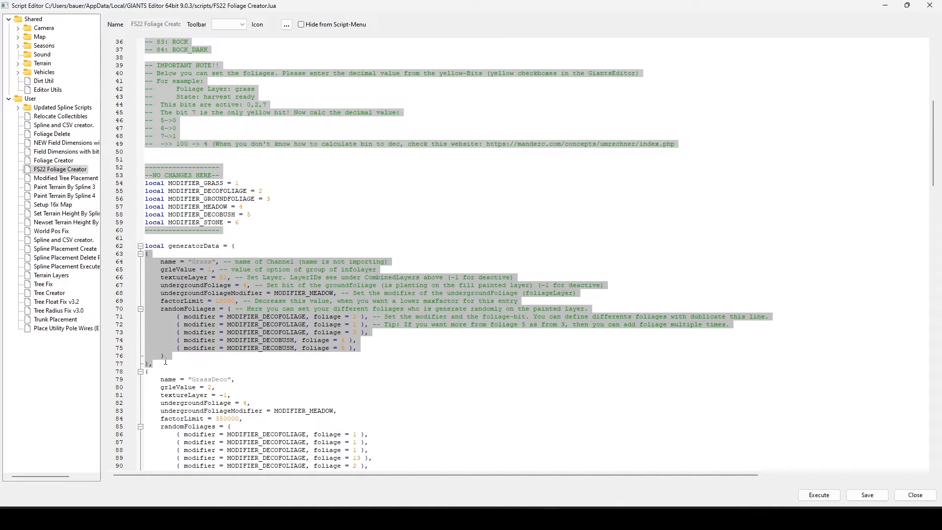
pyautogui.scroll(-5, 618, 363)
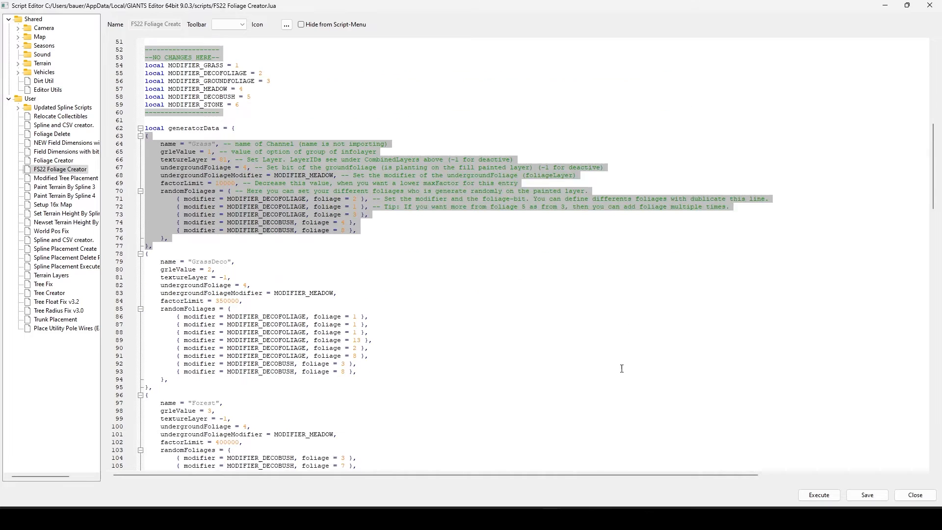
pyautogui.scroll(-13, 622, 368)
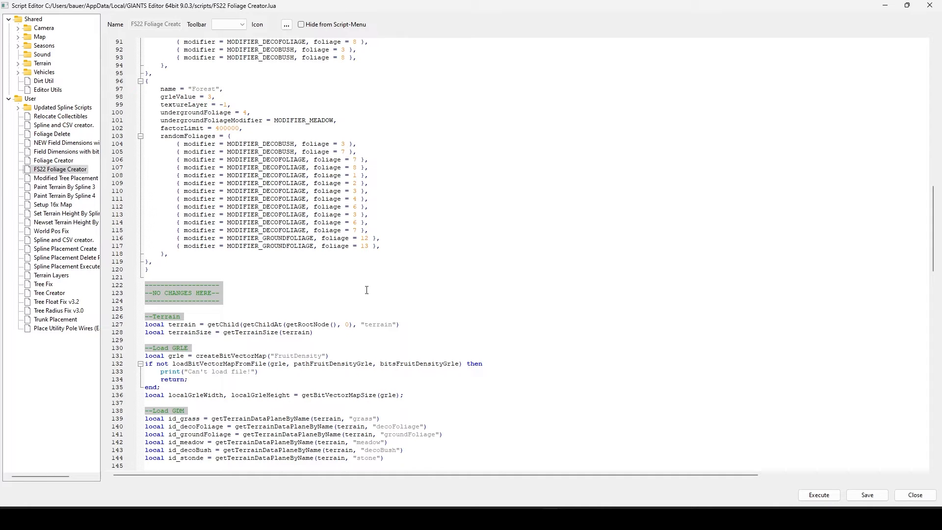
pyautogui.scroll(3, 421, 238)
pyautogui.scroll(-2, 423, 240)
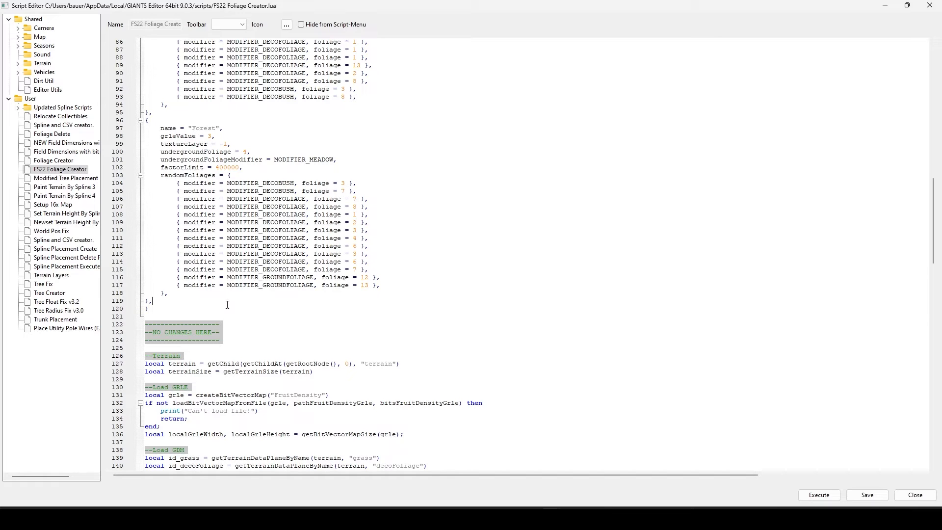
pyautogui.scroll(13, 459, 268)
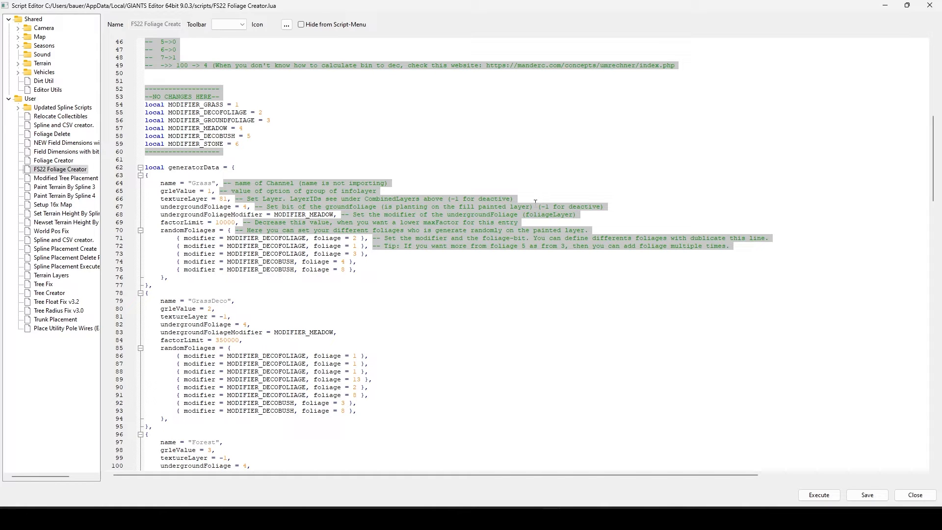
pyautogui.scroll(-12, 523, 205)
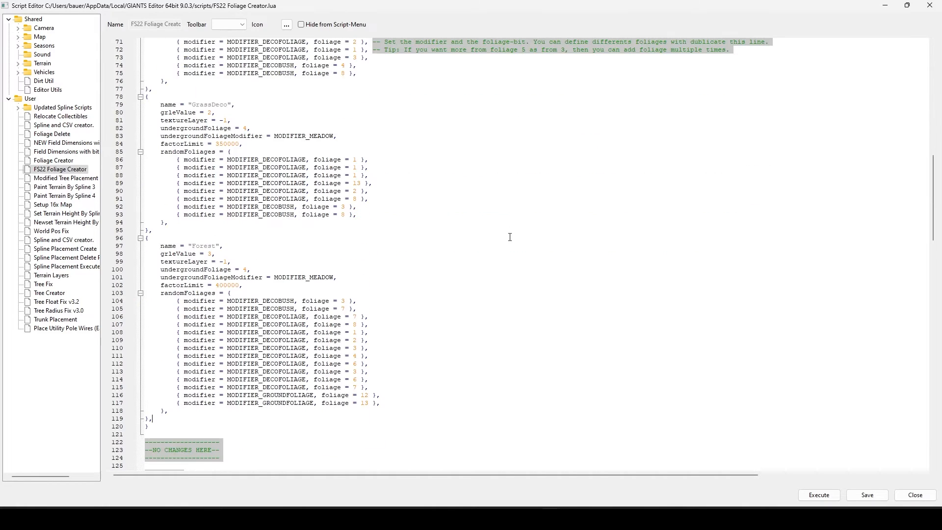
# Compare the grleValue, textureLayer, factorLimit and randomFoliages settings across the Grass, GrassDeco and Forest entries, including the modifier list above them.
pyautogui.scroll(5, 405, 186)
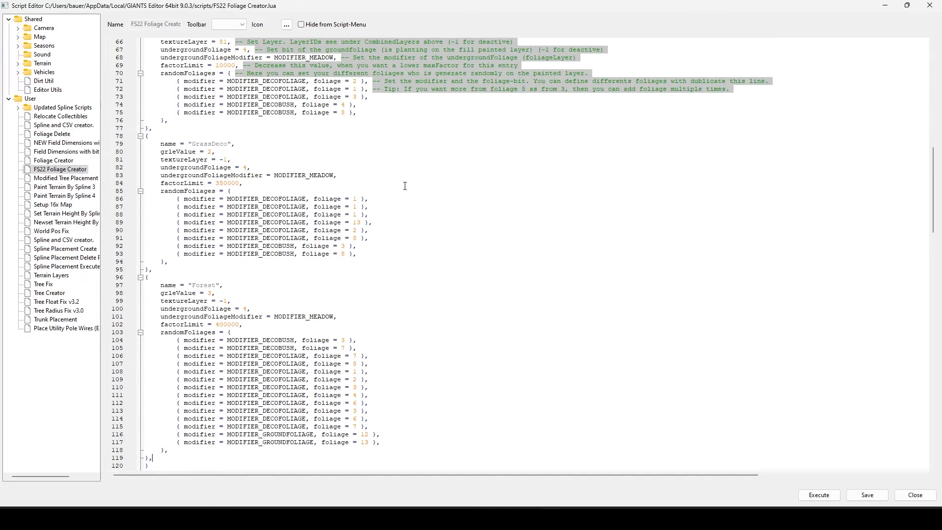
pyautogui.scroll(2, 311, 172)
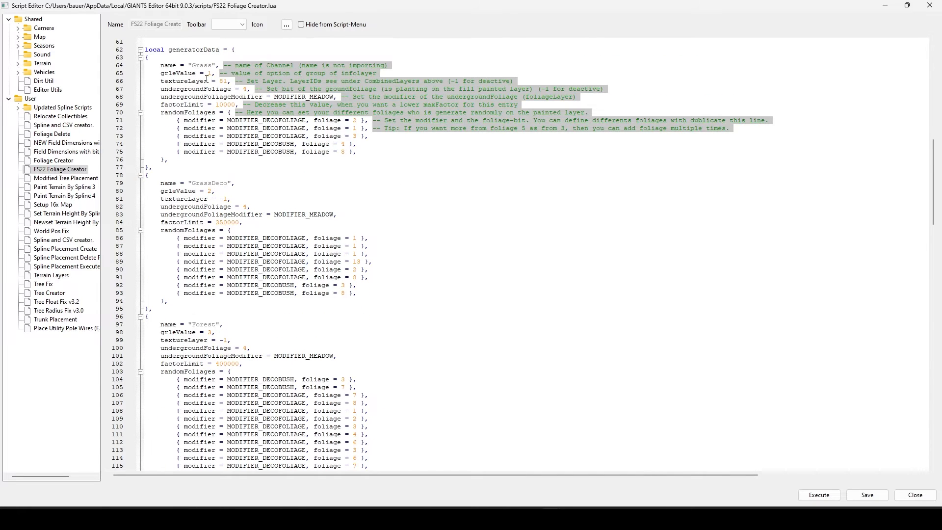
pyautogui.scroll(-2, 396, 329)
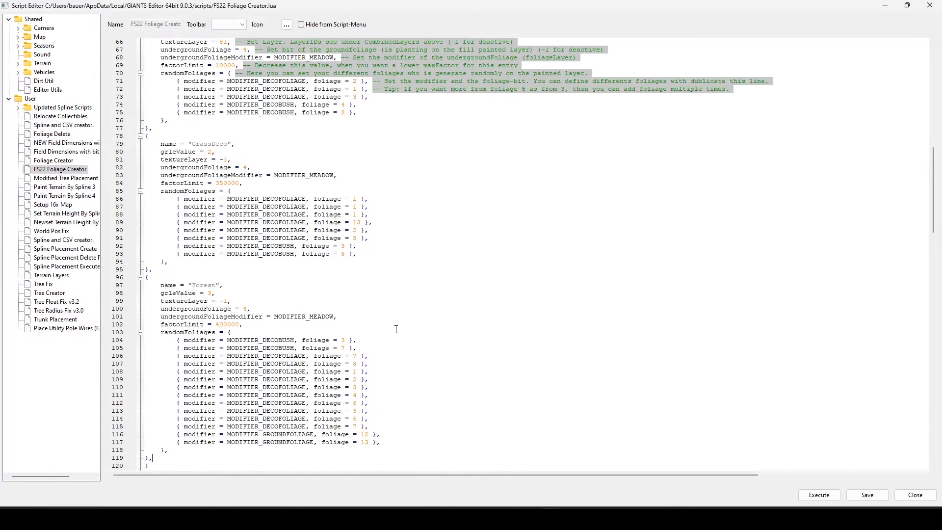
pyautogui.scroll(2, 525, 322)
pyautogui.scroll(-4, 528, 323)
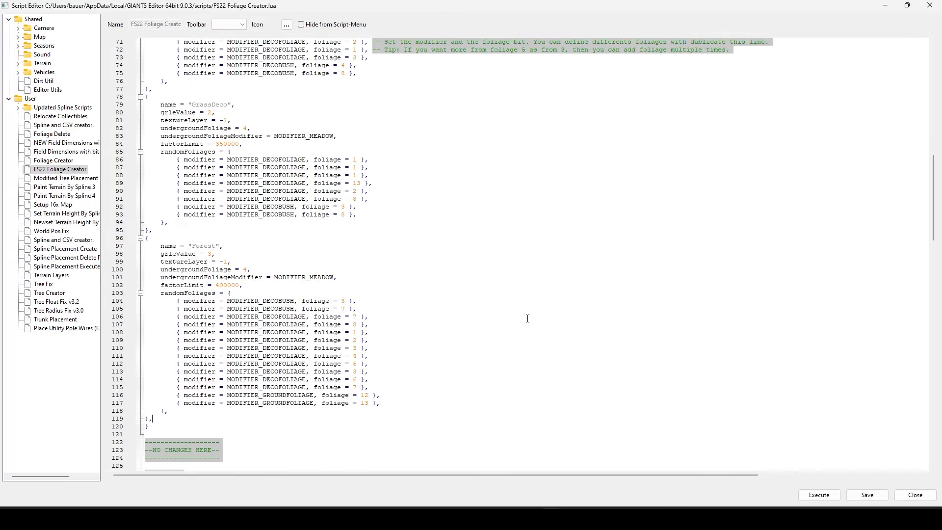
pyautogui.scroll(3, 515, 317)
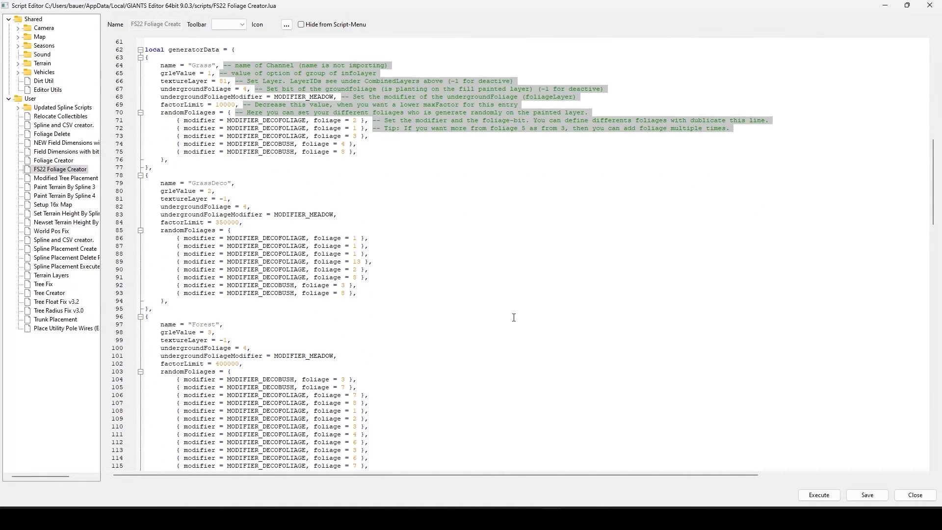
pyautogui.scroll(3, 514, 318)
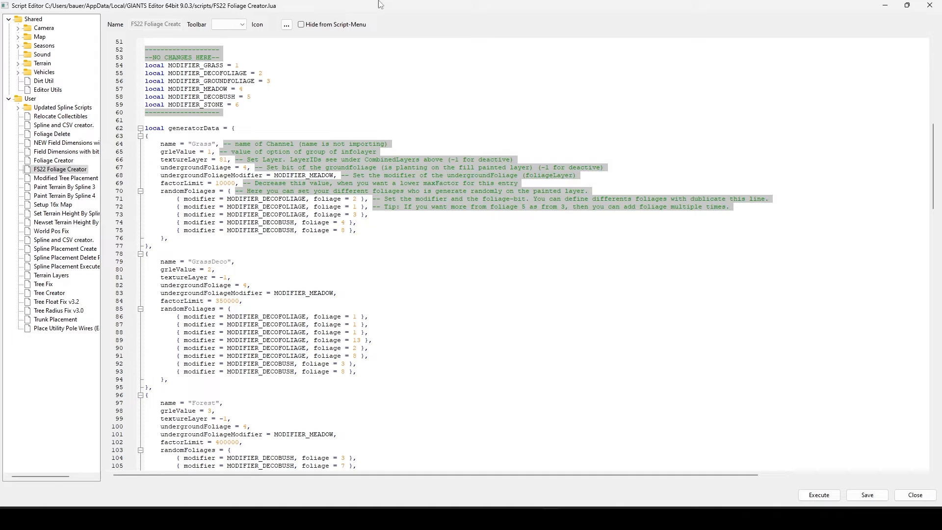
pyautogui.scroll(-8, 466, 238)
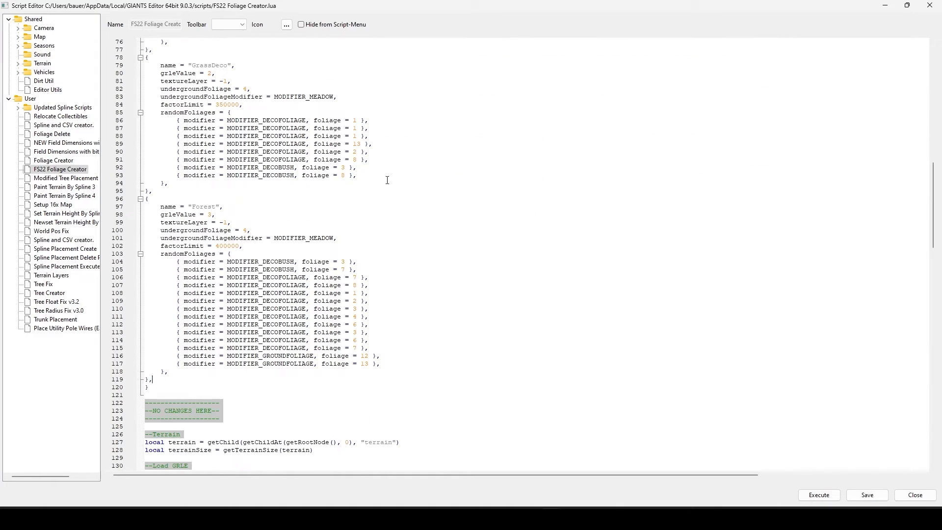
pyautogui.scroll(7, 387, 180)
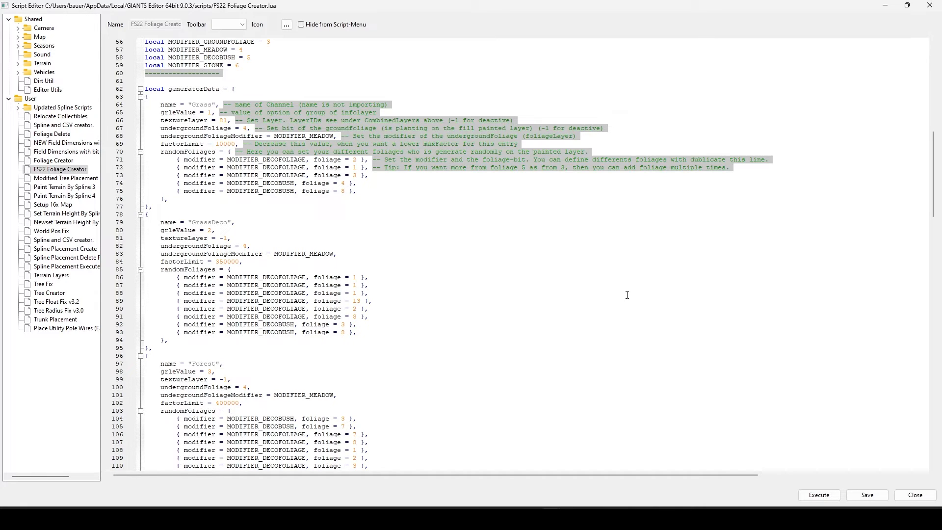
pyautogui.scroll(-7, 443, 311)
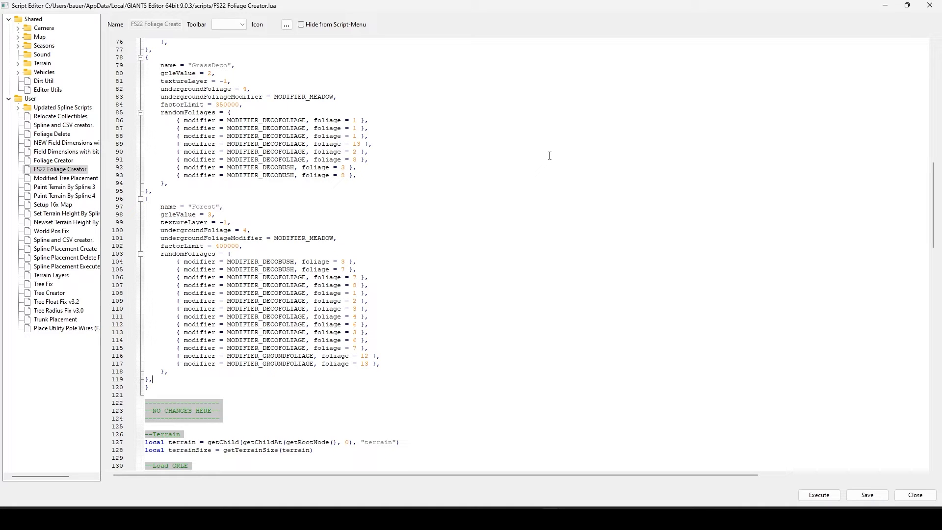
# Deactivate the texture layer of the Grass entry in generatorData by setting its textureLayer to -1.
pyautogui.scroll(7, 451, 242)
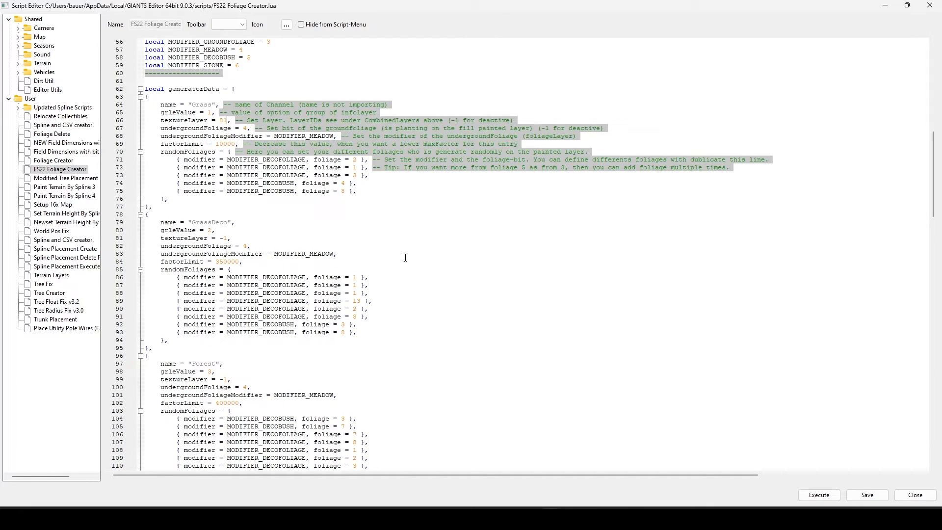
pyautogui.press('BackSpace')
pyautogui.press('BackSpace')
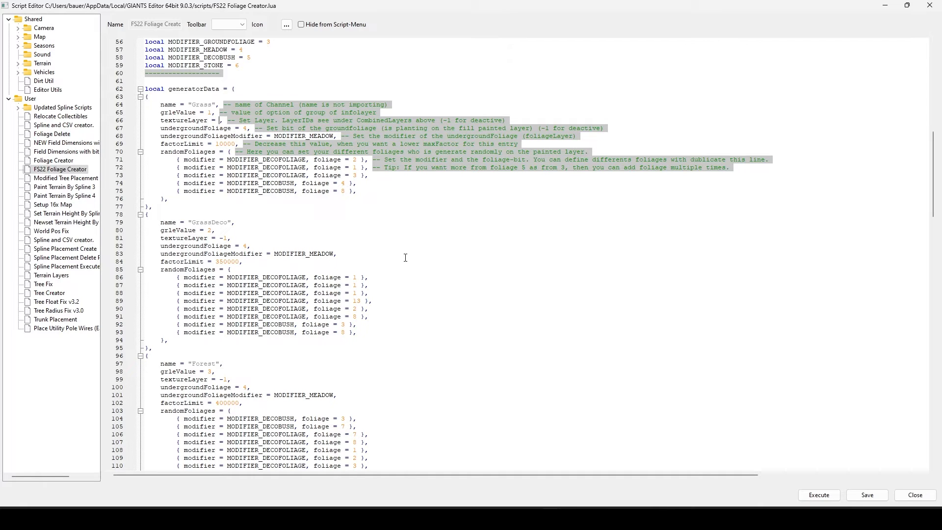
pyautogui.write('-1')
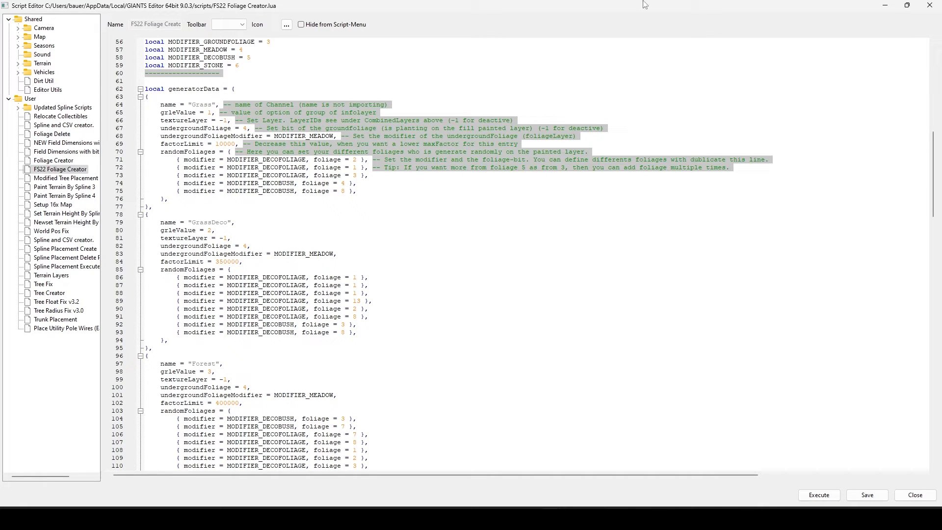
pyautogui.scroll(2, 493, 267)
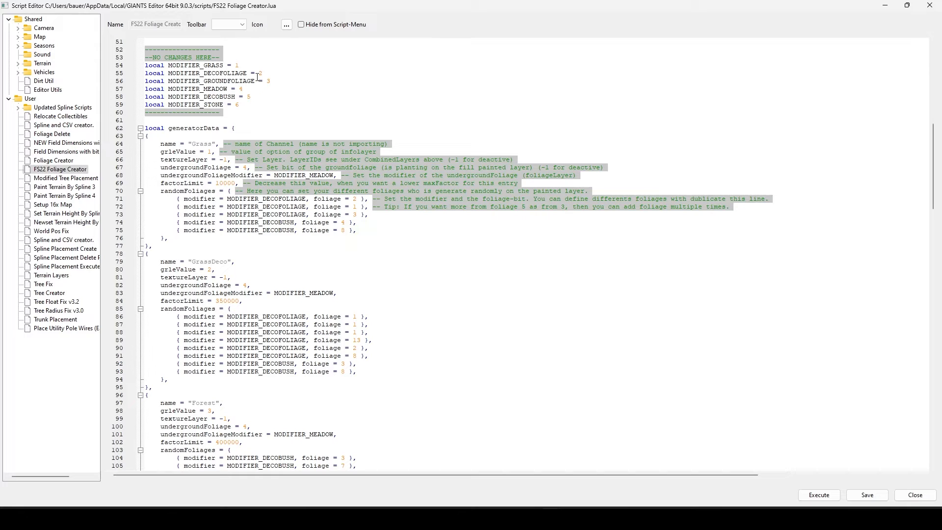
pyautogui.scroll(-2, 575, 316)
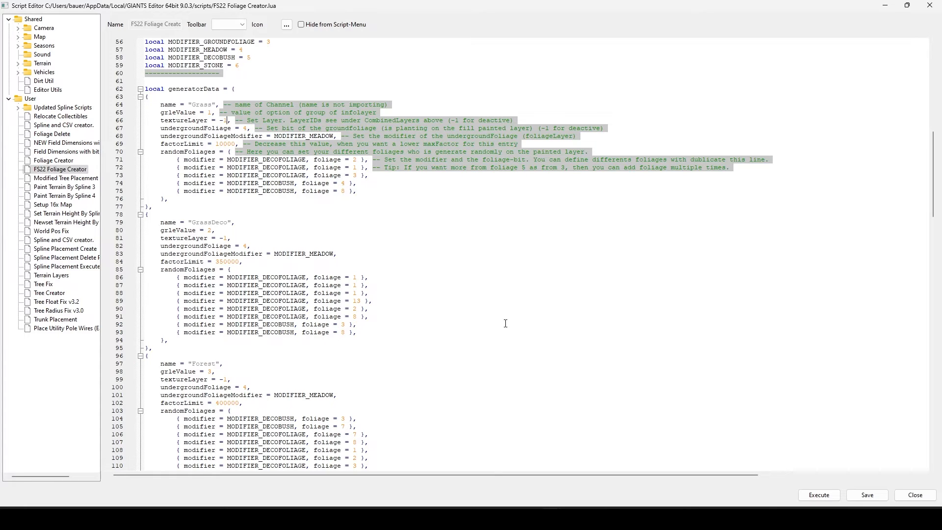
pyautogui.scroll(-2, 505, 323)
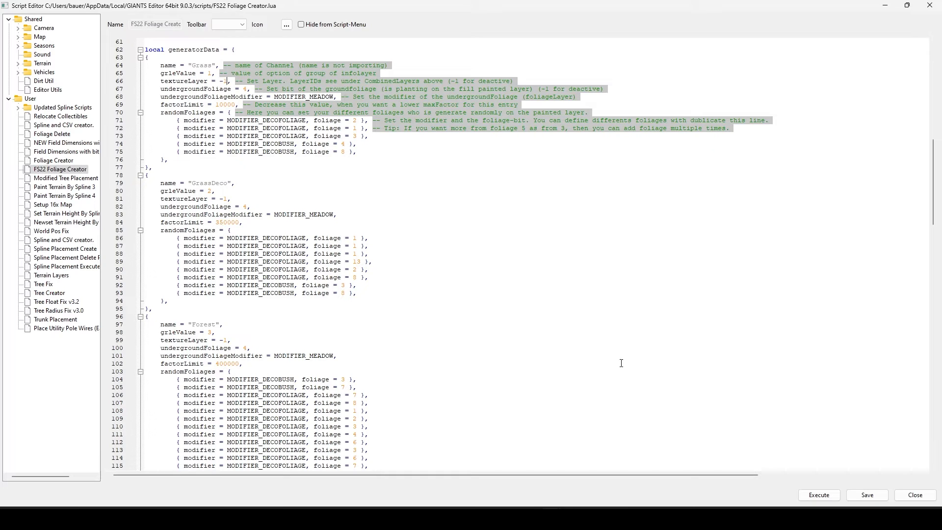
# Minimize the Script Editor, activate info layer painting on the map, and select Grass for the FoliageCreator info layer.
pyautogui.moveTo(551, 518)
pyautogui.click(885, 6)
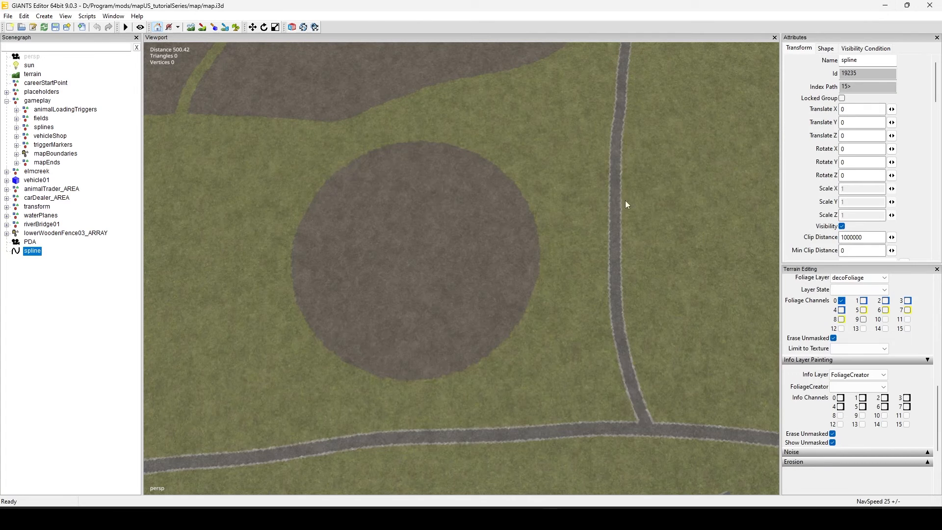
pyautogui.click(882, 387)
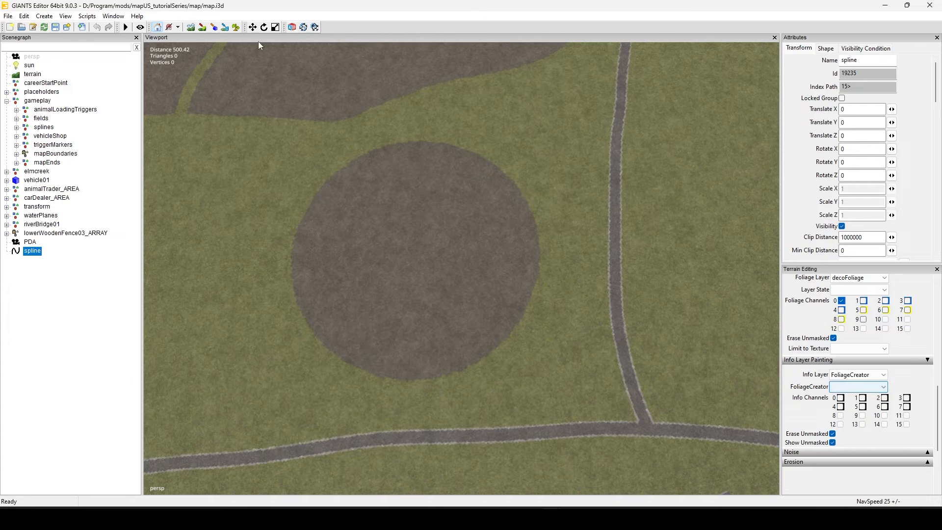
pyautogui.click(226, 27)
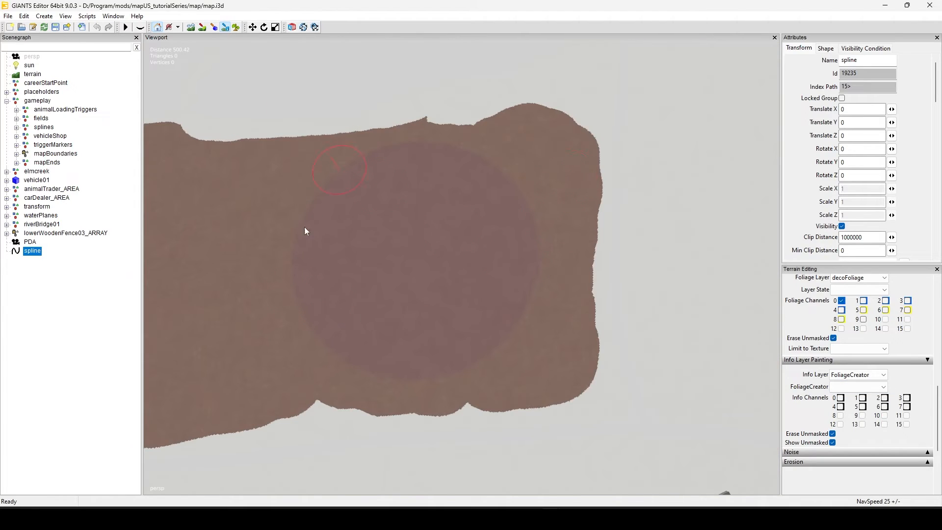
pyautogui.click(847, 388)
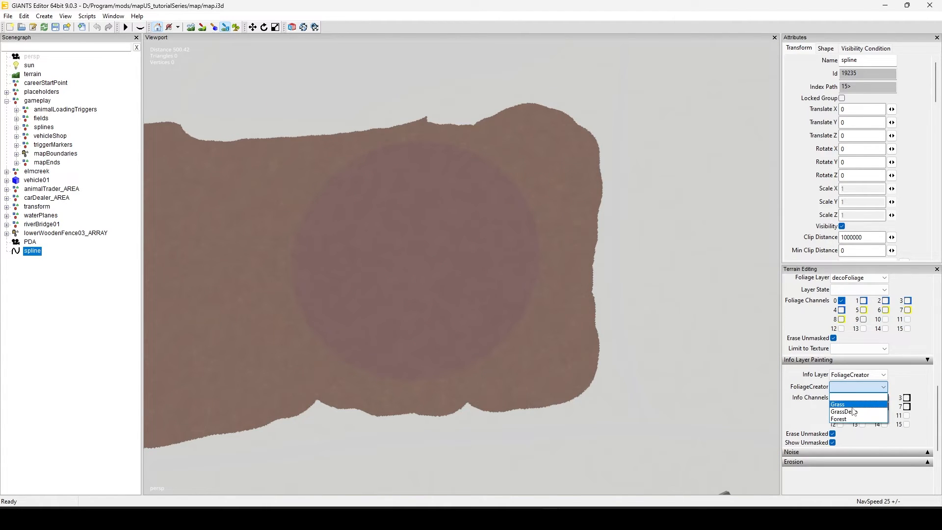
pyautogui.click(842, 404)
# Inspect the extent of the area painted with the Grass info channel, and turn off info layer painting.
pyautogui.scroll(-3, 586, 325)
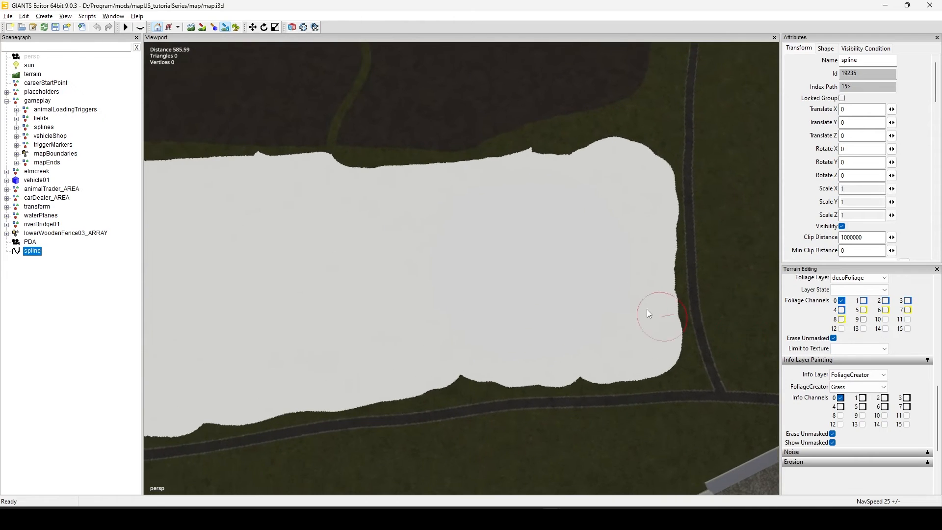
pyautogui.keyDown('alt'); pyautogui.moveTo(646, 309); pyautogui.dragTo(494, 242); pyautogui.keyUp('alt')
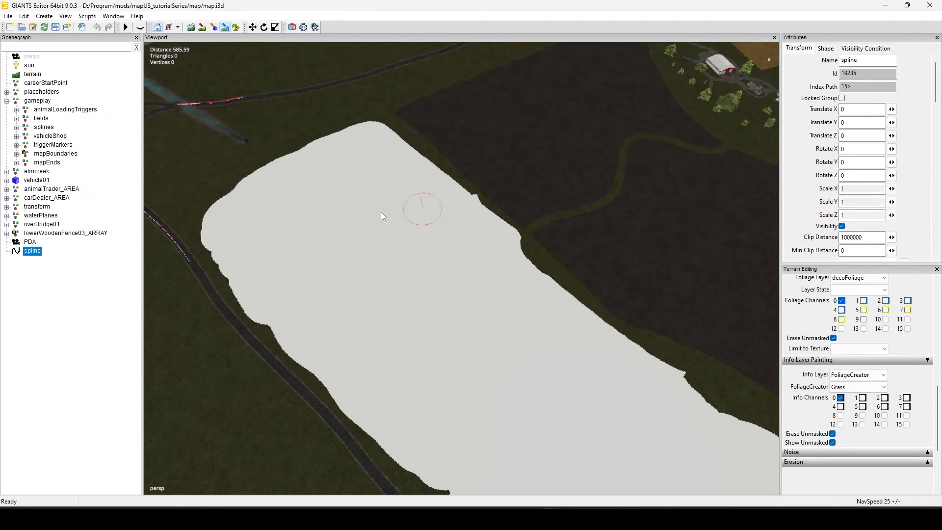
pyautogui.keyDown('alt'); pyautogui.moveTo(314, 319); pyautogui.dragTo(414, 354); pyautogui.keyUp('alt')
pyautogui.scroll(-1, 414, 353)
pyautogui.keyDown('alt'); pyautogui.moveTo(414, 354); pyautogui.dragTo(505, 216, button='middle'); pyautogui.keyUp('alt')
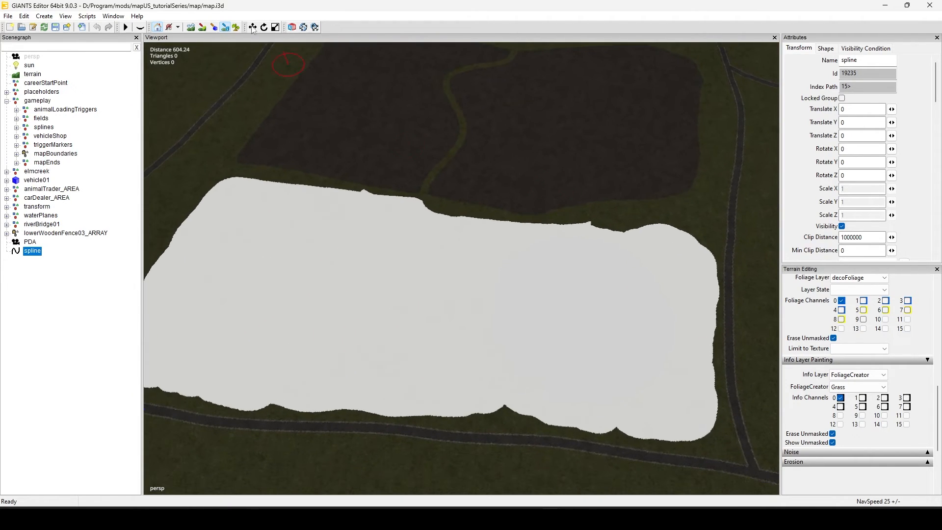
pyautogui.click(229, 28)
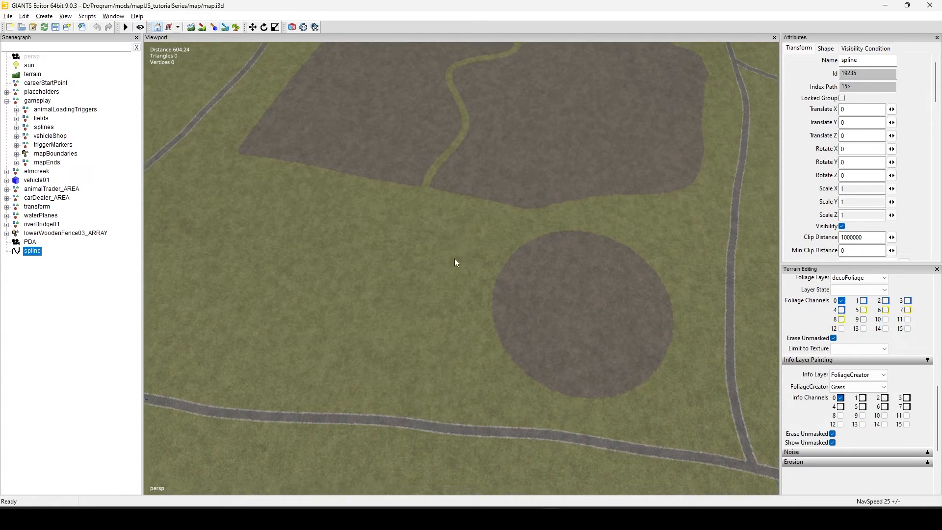
# Examine the round dirt patch and the surrounding grass terrain from several angles and distances.
pyautogui.keyDown('alt'); pyautogui.moveTo(454, 258); pyautogui.dragTo(366, 314); pyautogui.keyUp('alt')
pyautogui.scroll(3, 367, 315)
pyautogui.keyDown('alt'); pyautogui.moveTo(507, 318); pyautogui.dragTo(575, 264); pyautogui.keyUp('alt')
pyautogui.keyDown('alt'); pyautogui.moveTo(575, 264); pyautogui.dragTo(530, 338, button='middle'); pyautogui.keyUp('alt')
pyautogui.keyDown('alt'); pyautogui.moveTo(530, 338); pyautogui.dragTo(444, 360); pyautogui.keyUp('alt')
pyautogui.keyDown('alt'); pyautogui.moveTo(444, 360); pyautogui.dragTo(561, 314, button='right'); pyautogui.keyUp('alt')
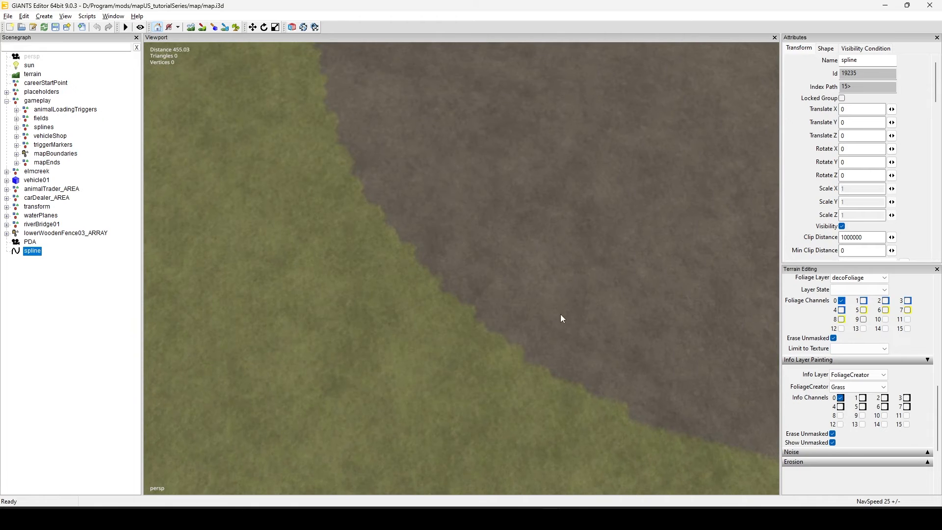
pyautogui.keyDown('alt'); pyautogui.moveTo(561, 314); pyautogui.dragTo(453, 322); pyautogui.keyUp('alt')
pyautogui.keyDown('alt'); pyautogui.moveTo(453, 322); pyautogui.dragTo(469, 212, button='middle'); pyautogui.keyUp('alt')
pyautogui.keyDown('alt'); pyautogui.moveTo(560, 260); pyautogui.dragTo(496, 278); pyautogui.keyUp('alt')
pyautogui.keyDown('alt'); pyautogui.moveTo(451, 245); pyautogui.dragTo(296, 339, button='middle'); pyautogui.keyUp('alt')
pyautogui.keyDown('alt'); pyautogui.moveTo(296, 339); pyautogui.dragTo(476, 307); pyautogui.keyUp('alt')
pyautogui.keyDown('alt'); pyautogui.moveTo(476, 307); pyautogui.dragTo(406, 336, button='right'); pyautogui.keyUp('alt')
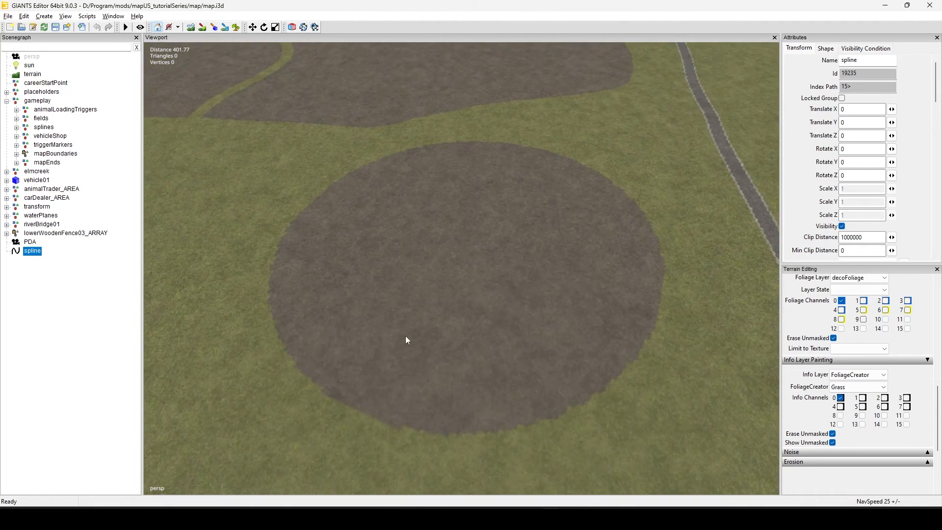
pyautogui.keyDown('alt'); pyautogui.moveTo(405, 336); pyautogui.dragTo(396, 355, button='middle'); pyautogui.keyUp('alt')
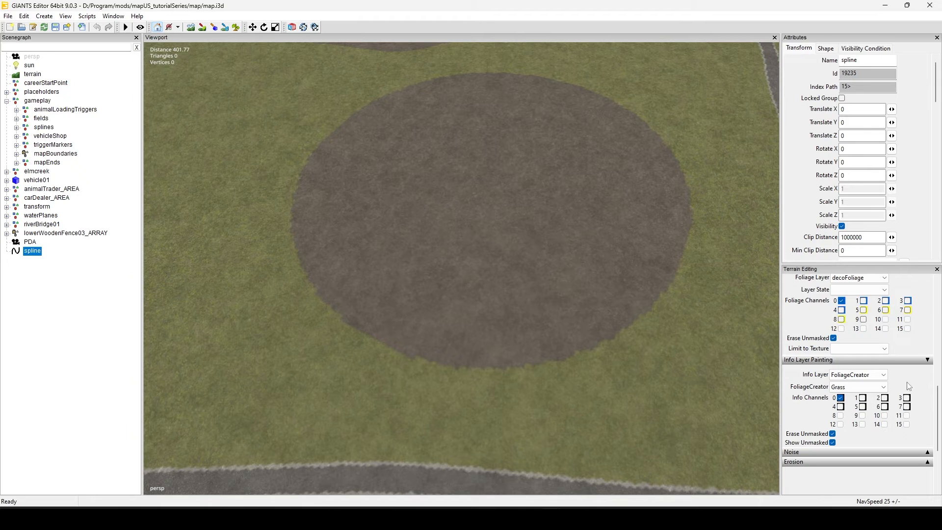
# Choose the meadow foliage layer for foliage painting and set its layer state to harvest ready.
pyautogui.scroll(1, 914, 378)
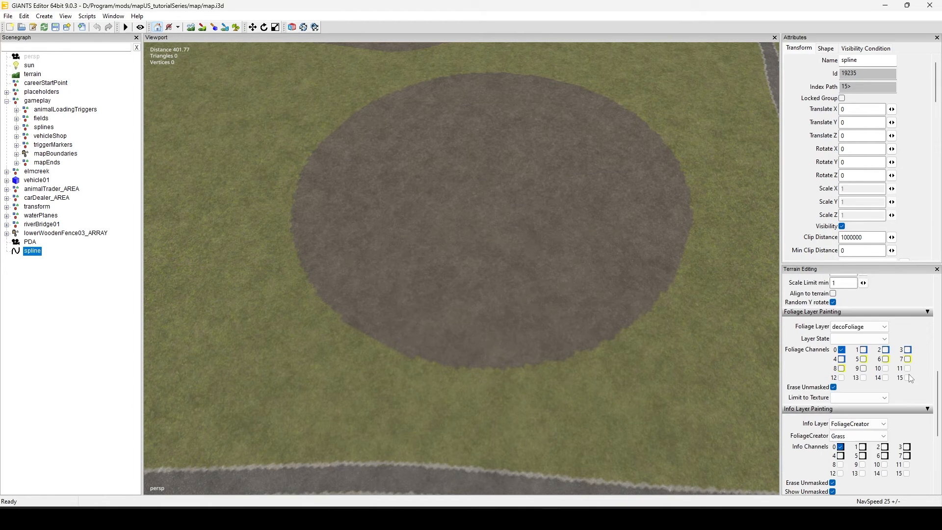
pyautogui.scroll(-1, 913, 379)
pyautogui.scroll(1, 912, 379)
pyautogui.click(864, 327)
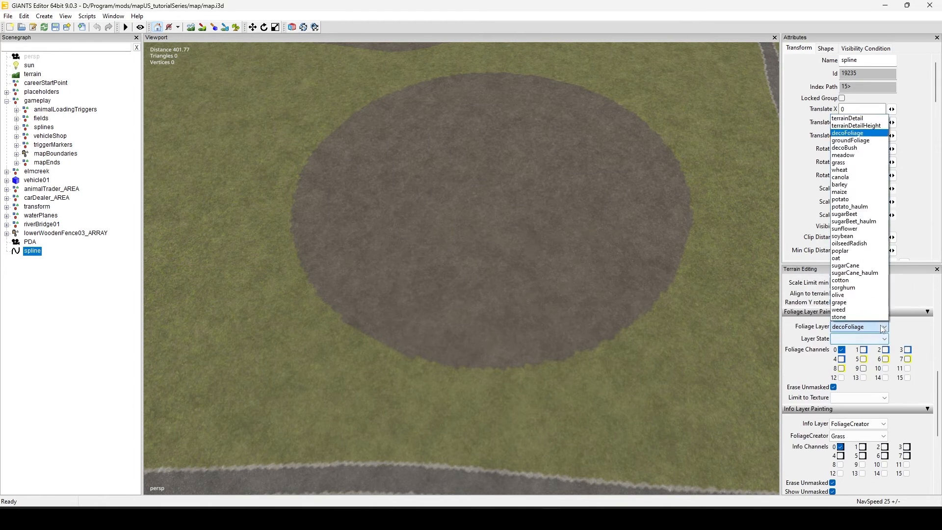
pyautogui.click(857, 154)
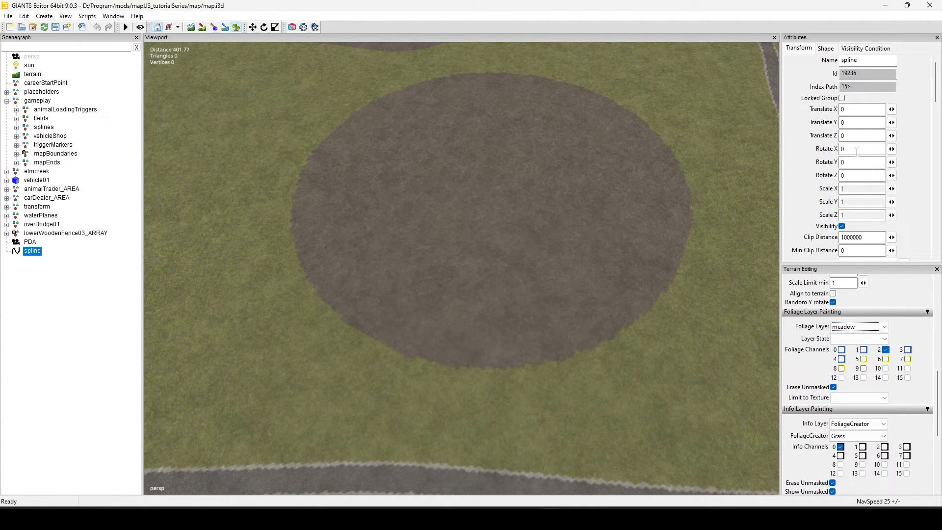
pyautogui.click(874, 340)
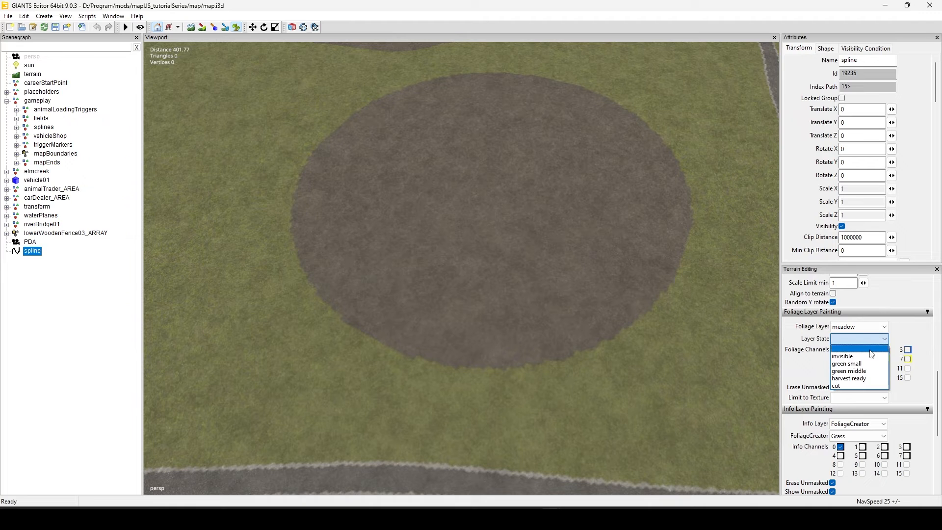
pyautogui.click(874, 380)
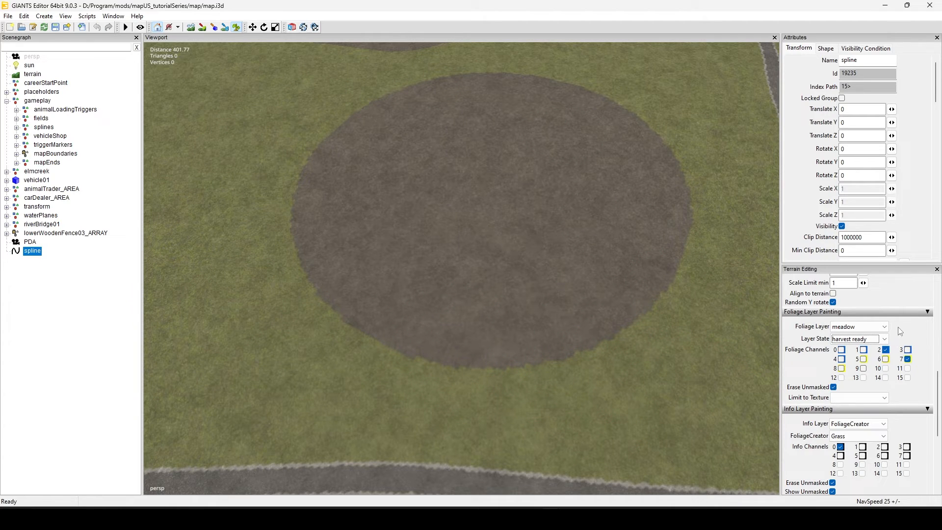
# Review the meadow layer states, switch the foliage layer to decoFoliage, and set its layer state to longDryGrass.
pyautogui.click(884, 340)
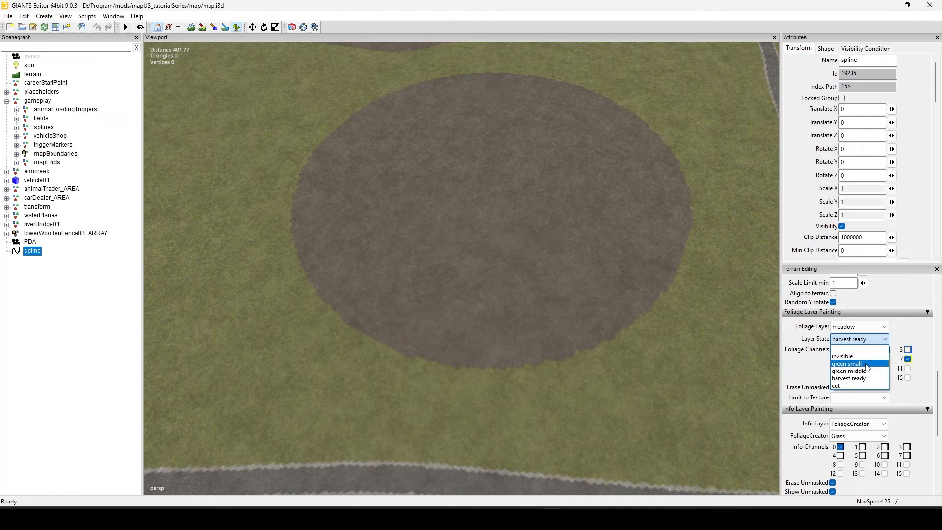
pyautogui.click(881, 328)
pyautogui.click(881, 329)
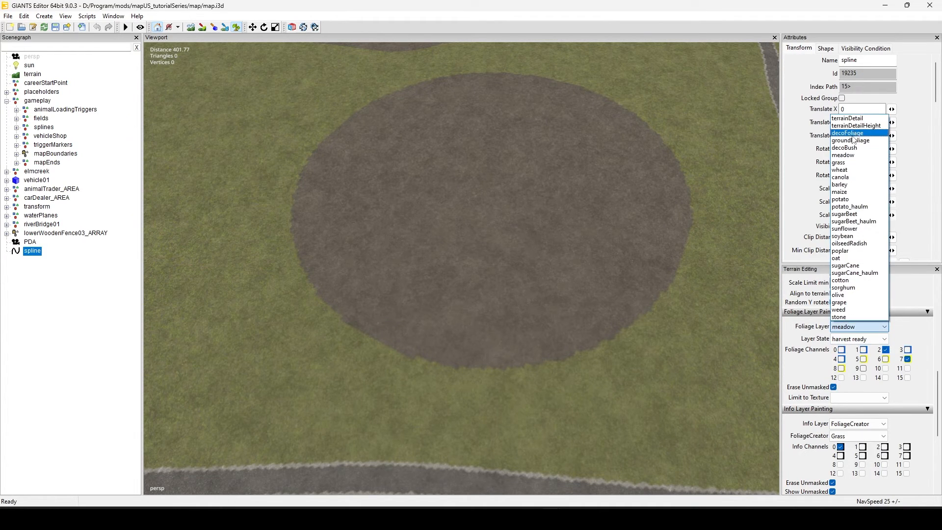
pyautogui.click(855, 140)
pyautogui.click(879, 343)
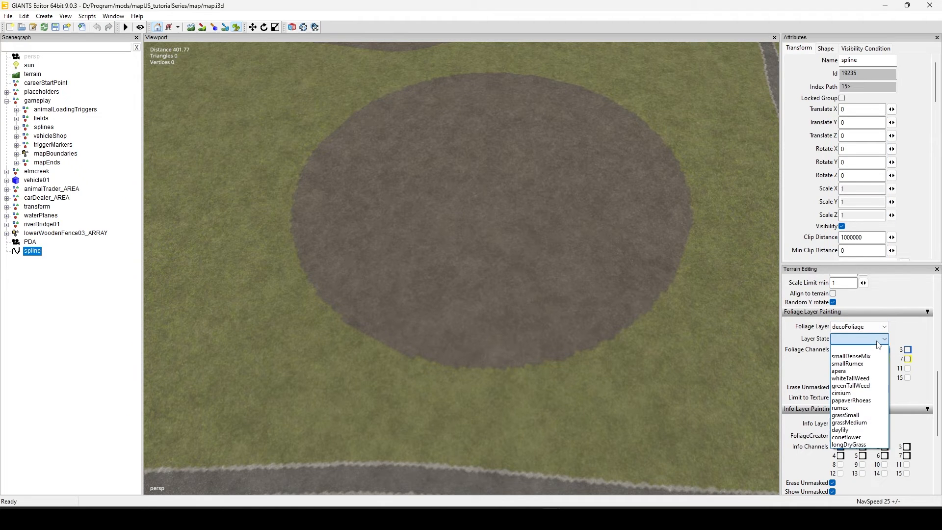
pyautogui.click(867, 445)
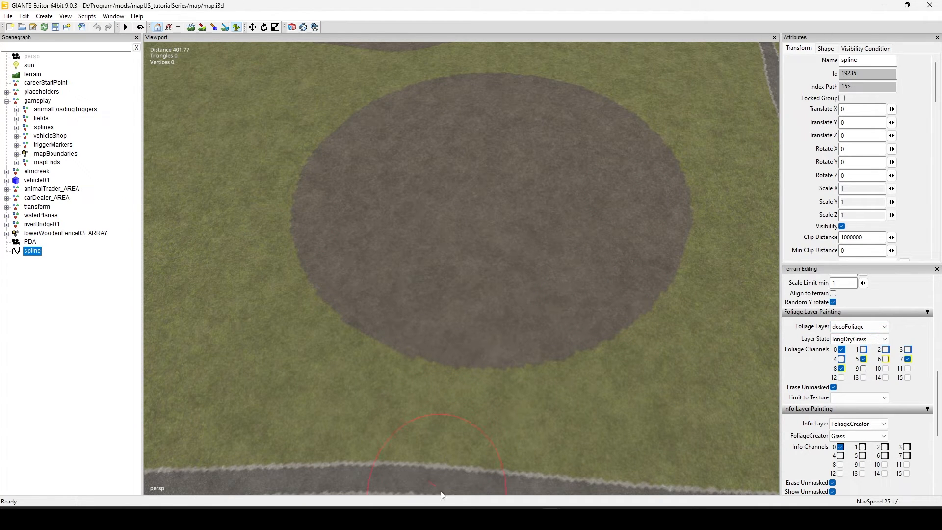
# Compare the randomFoliages lines of the Grass entry in the FS22 Foliage Creator script with the available decoFoliage layer states.
pyautogui.click(584, 482)
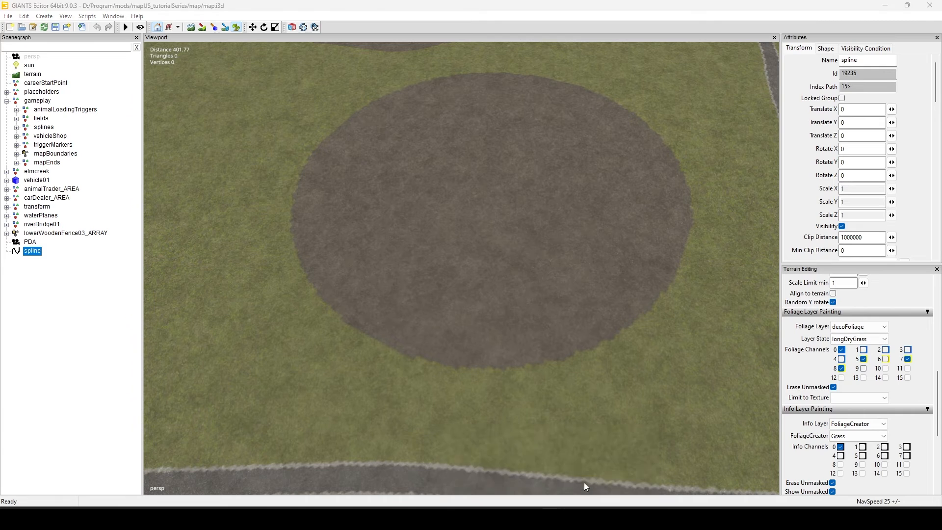
pyautogui.scroll(3, 410, 284)
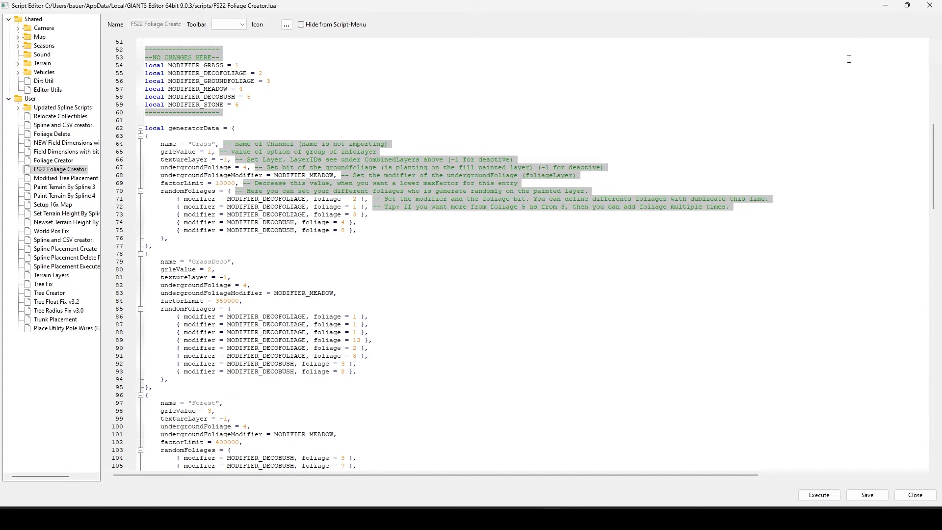
pyautogui.click(885, 6)
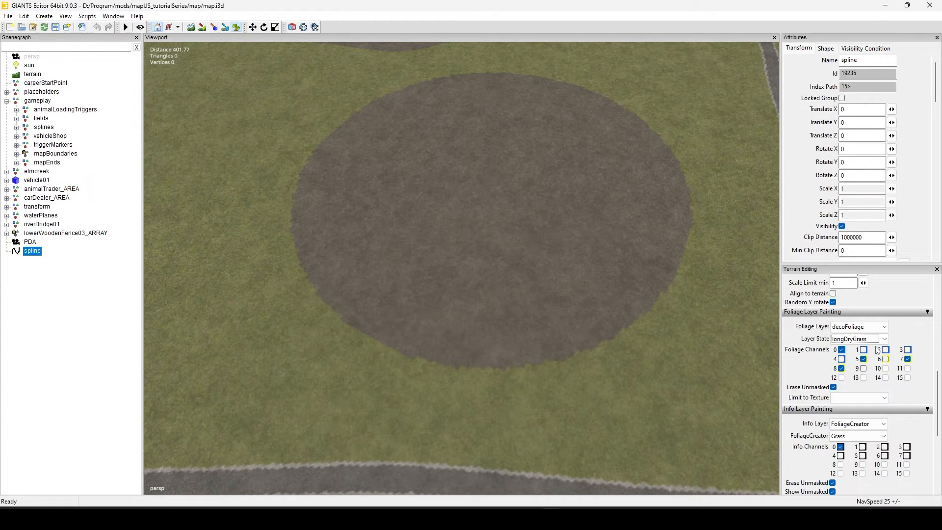
pyautogui.click(886, 340)
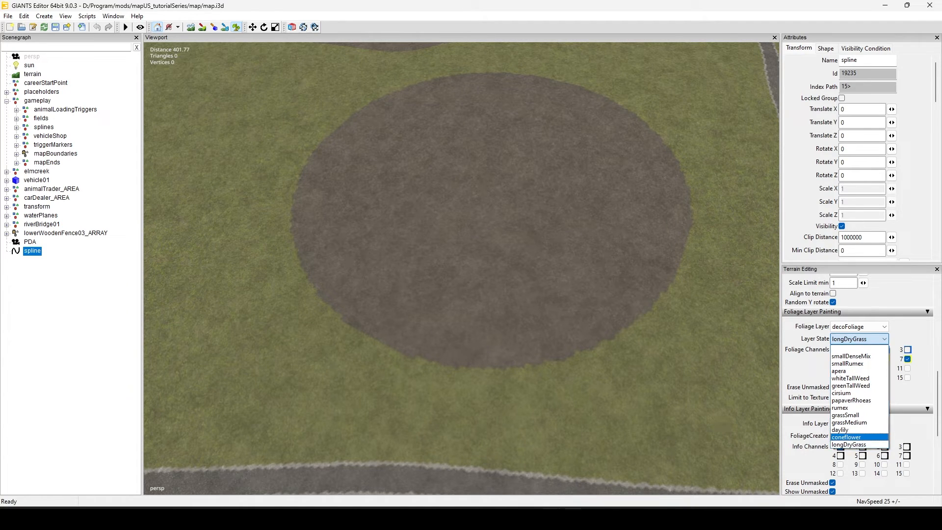
pyautogui.moveTo(573, 519)
pyautogui.click(595, 459)
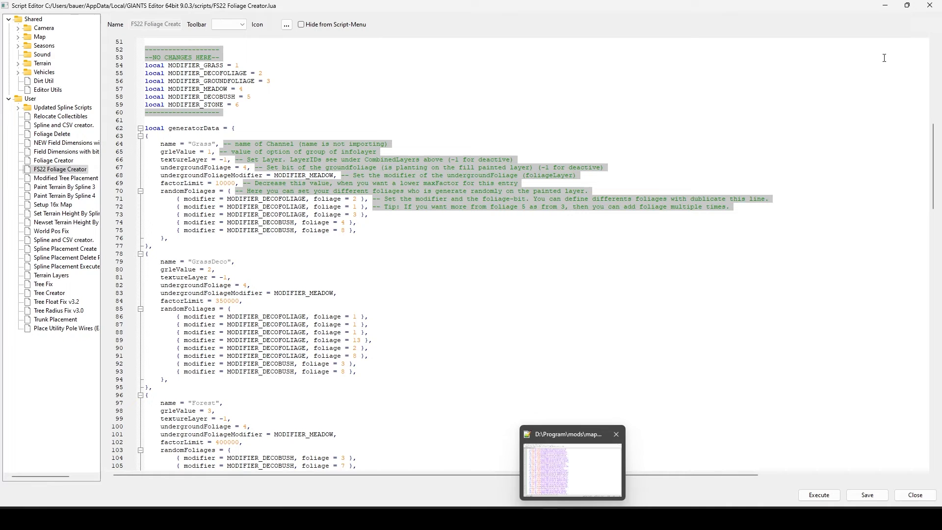
pyautogui.click(885, 5)
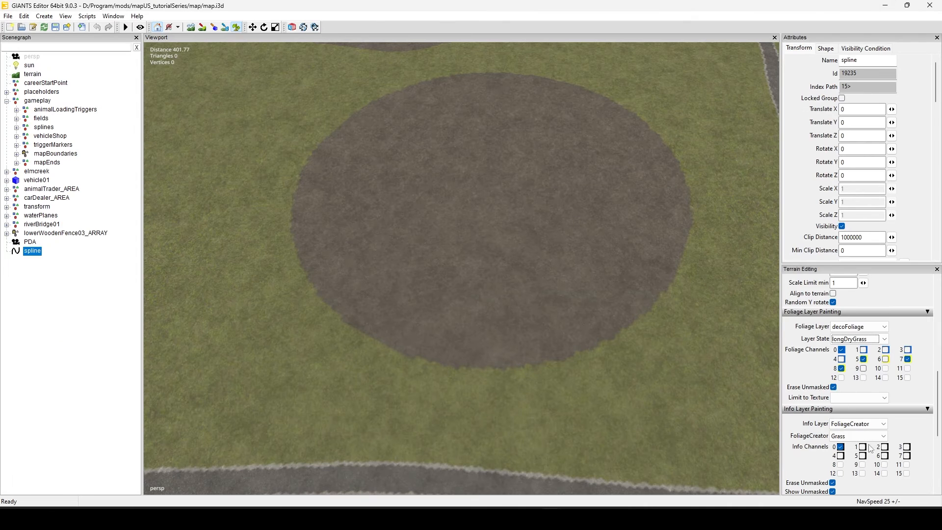
# Set the layer state of the decoFoliage layer to smallRumex.
pyautogui.click(884, 423)
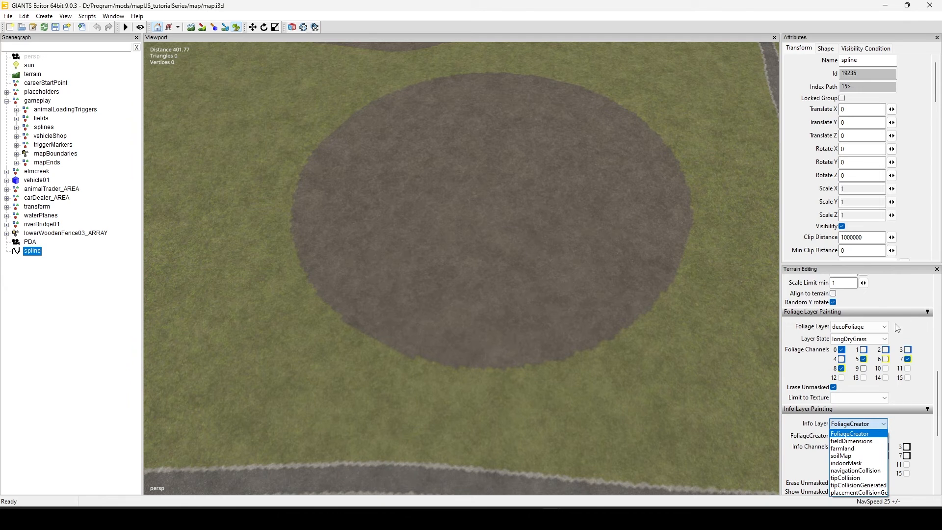
pyautogui.click(885, 339)
pyautogui.click(885, 339)
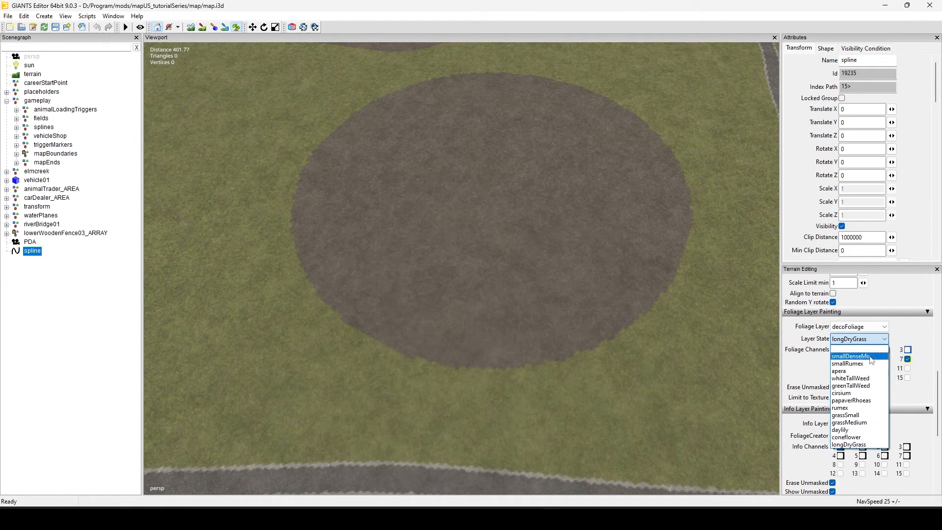
pyautogui.click(867, 364)
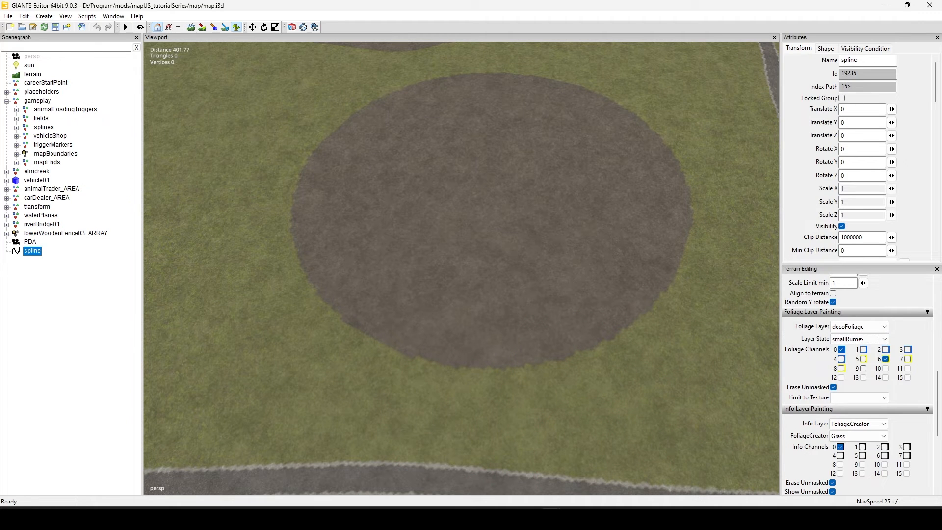
# Review the decoFoliage and decoBush foliage values of the Grass and GrassDeco entries in the FS22 Foliage Creator script.
pyautogui.moveTo(551, 517)
pyautogui.click(575, 486)
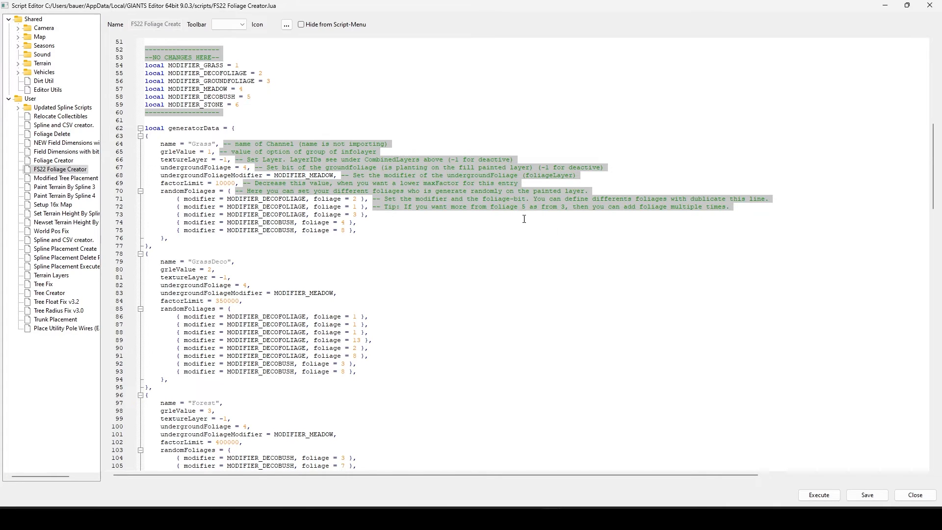
pyautogui.scroll(-2, 650, 334)
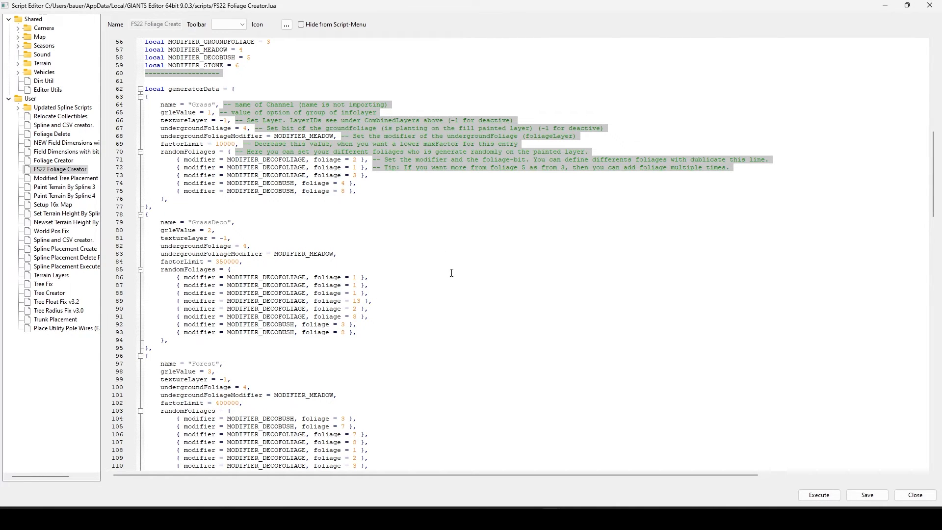
pyautogui.scroll(2, 452, 272)
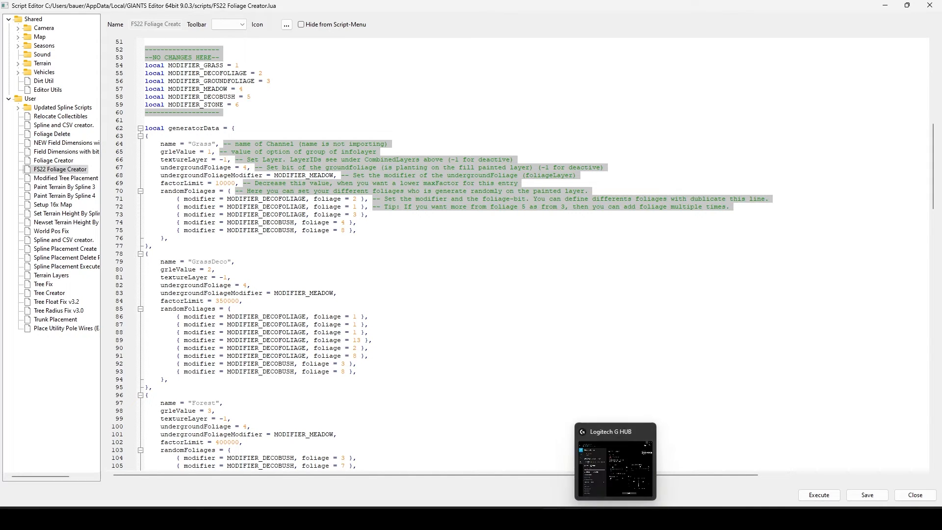
pyautogui.moveTo(551, 519)
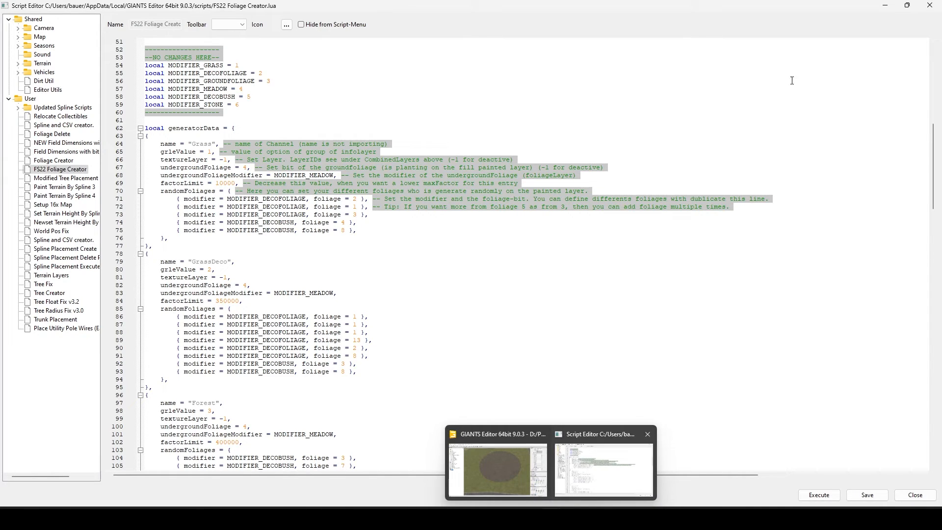
pyautogui.click(886, 5)
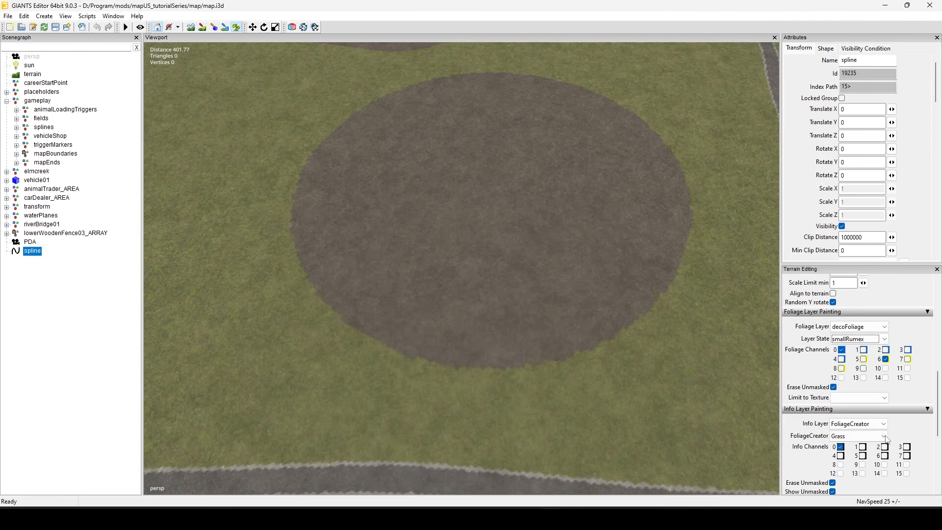
# Switch the foliage layer to decoBush and set its layer state to Super Big.
pyautogui.click(872, 328)
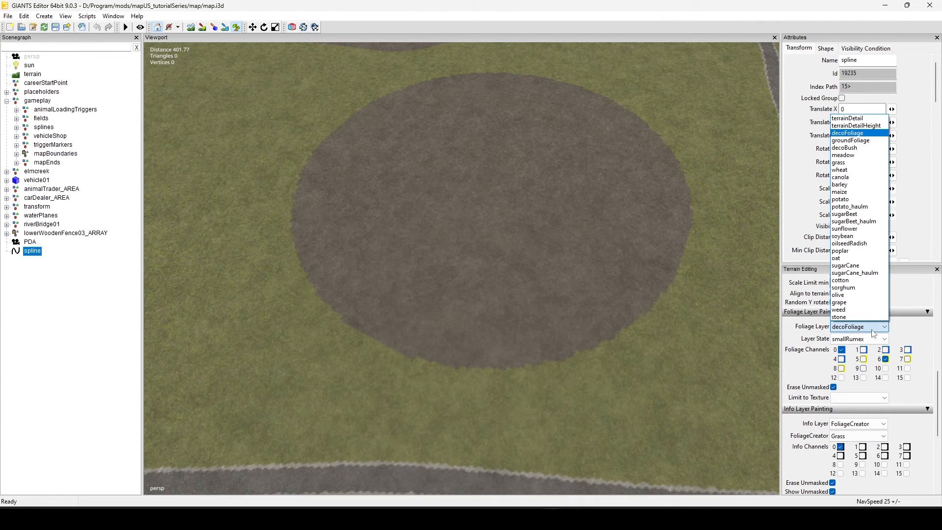
pyautogui.click(883, 148)
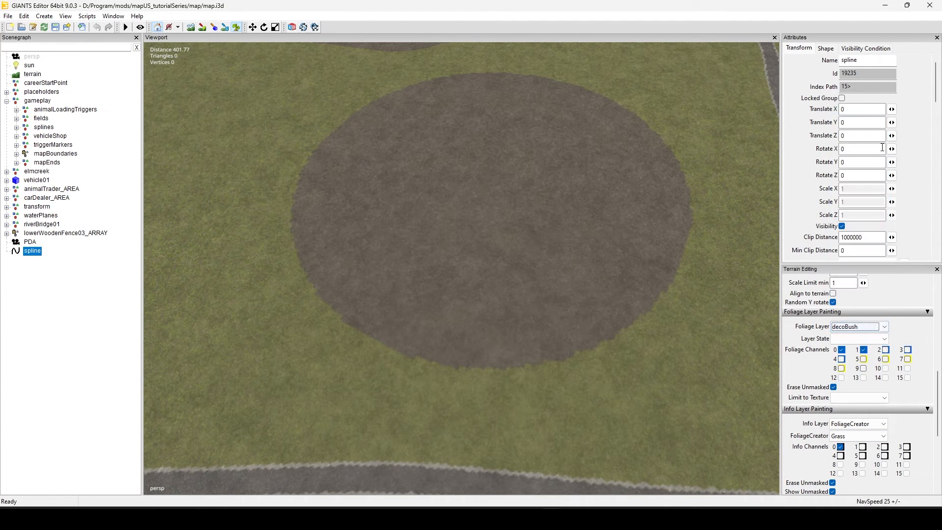
pyautogui.click(874, 340)
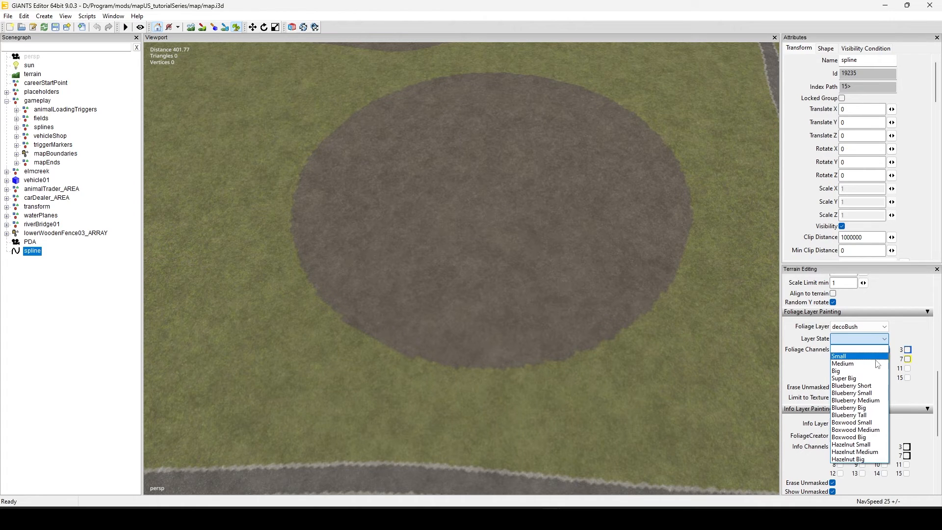
pyautogui.click(879, 380)
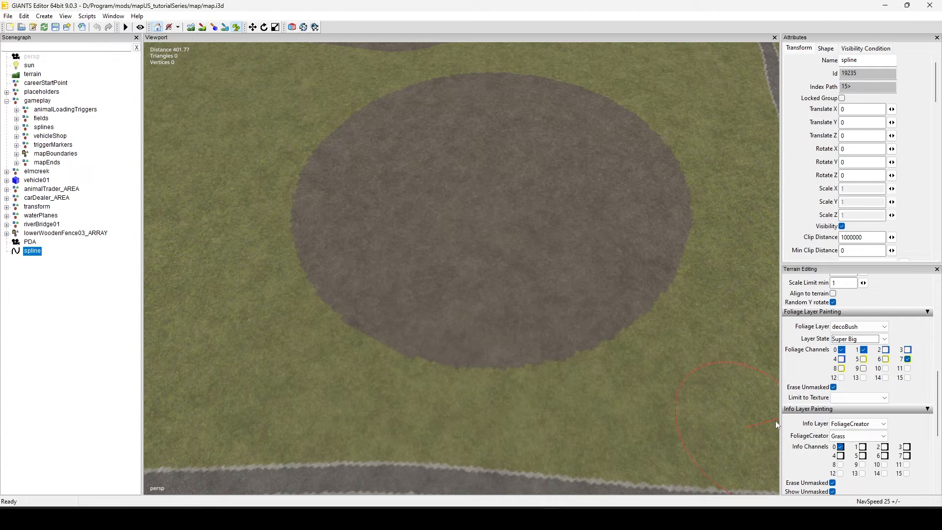
# Switch the foliage layer briefly to groundFoliage, and return to decoBush with the Super Big layer state.
pyautogui.click(874, 328)
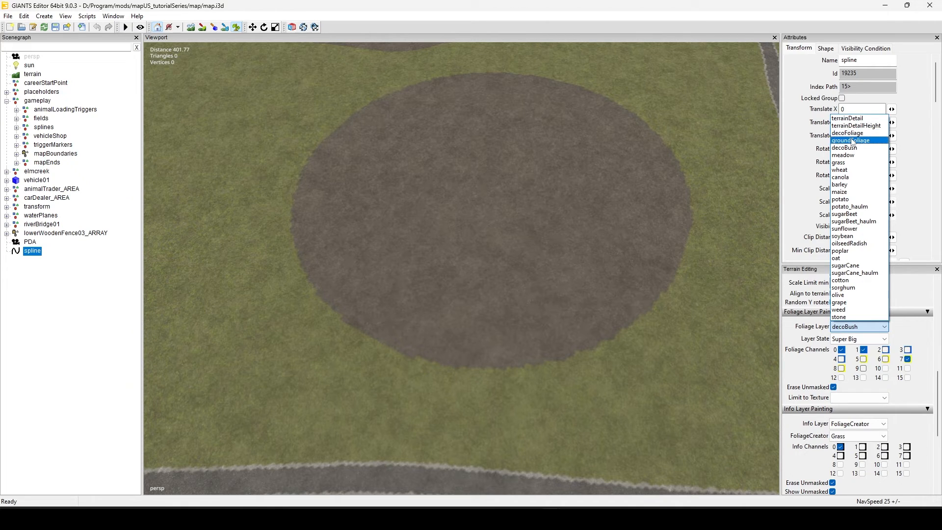
pyautogui.click(925, 268)
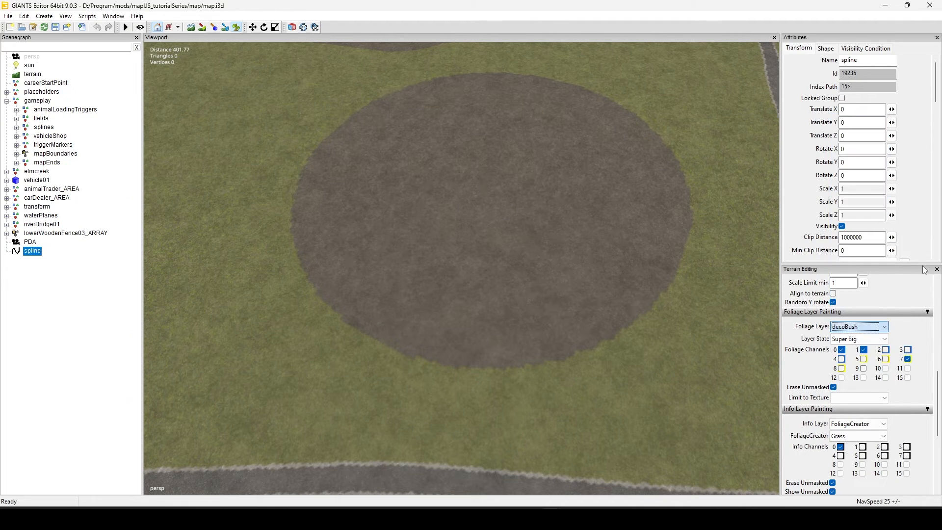
pyautogui.click(858, 339)
pyautogui.click(876, 323)
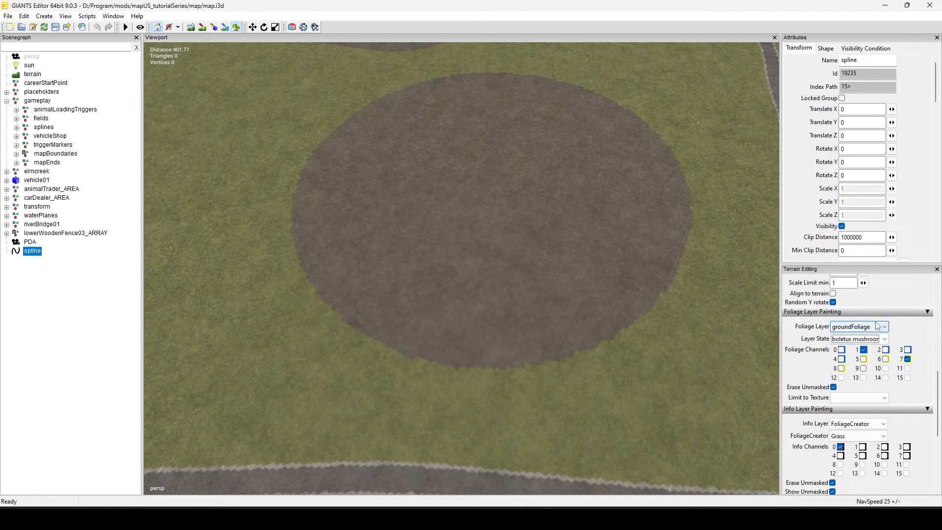
pyautogui.click(877, 324)
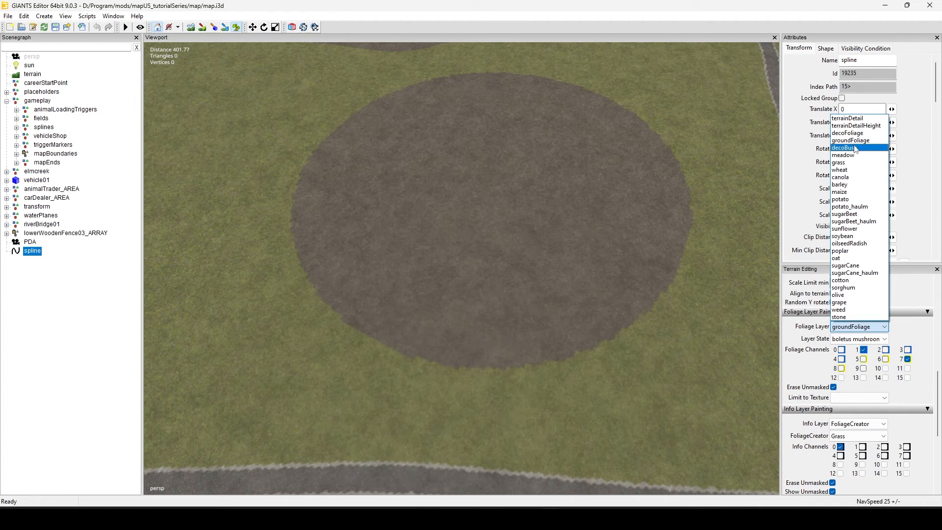
pyautogui.click(864, 149)
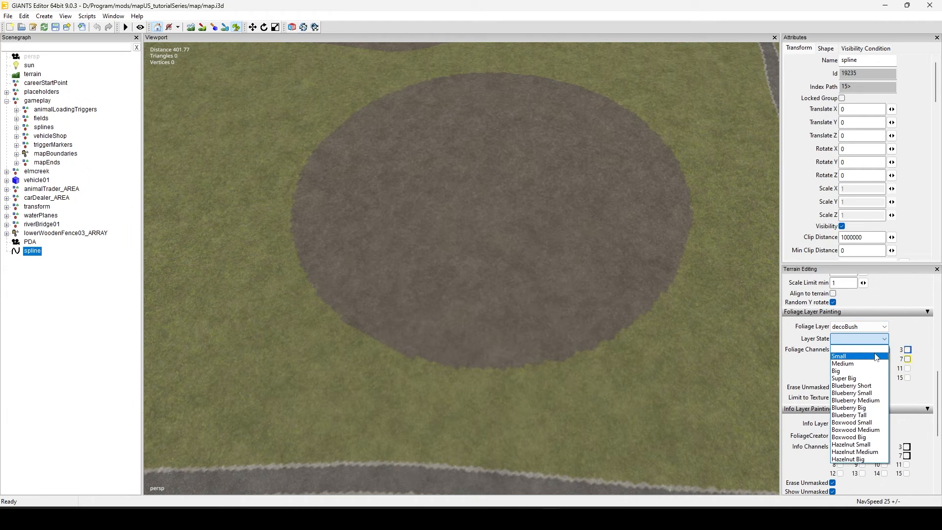
pyautogui.click(883, 379)
# Review the Grass, GrassDeco and Forest entries and the yellow-bit note in the FS22 Foliage Creator script, and close the script editor.
pyautogui.moveTo(576, 517)
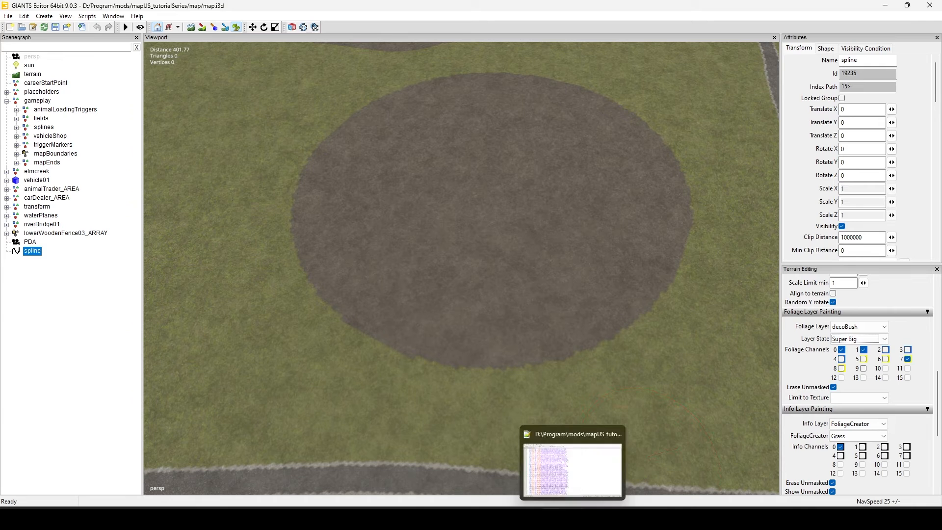
pyautogui.click(605, 468)
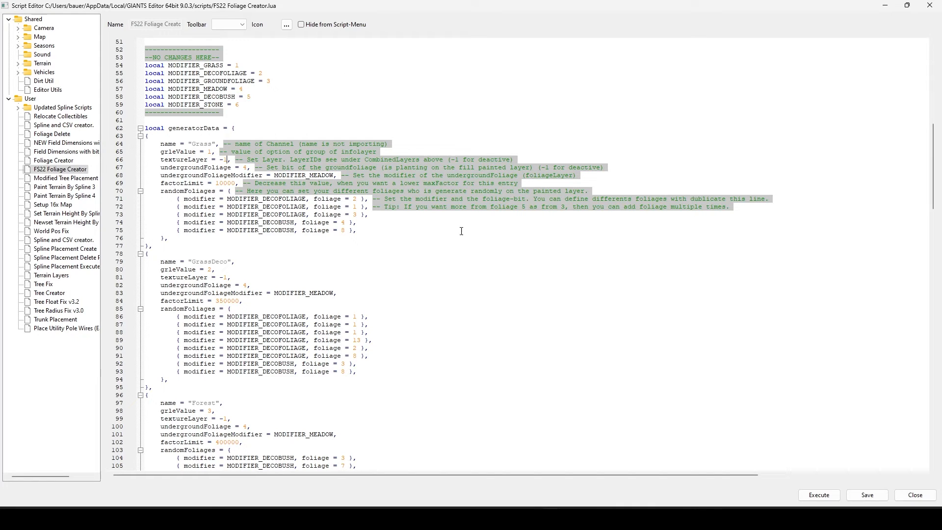
pyautogui.click(228, 160)
pyautogui.scroll(-5, 477, 264)
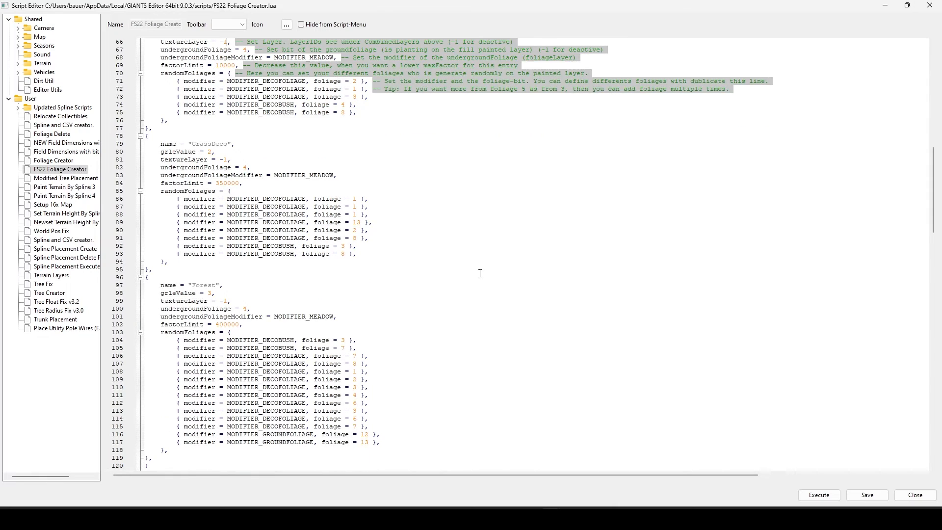
pyautogui.scroll(-3, 521, 282)
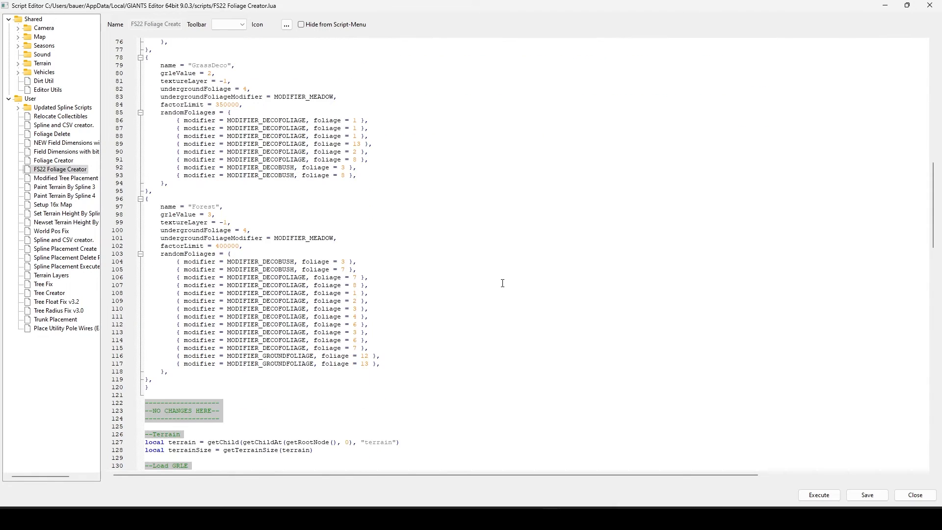
pyautogui.scroll(8, 503, 283)
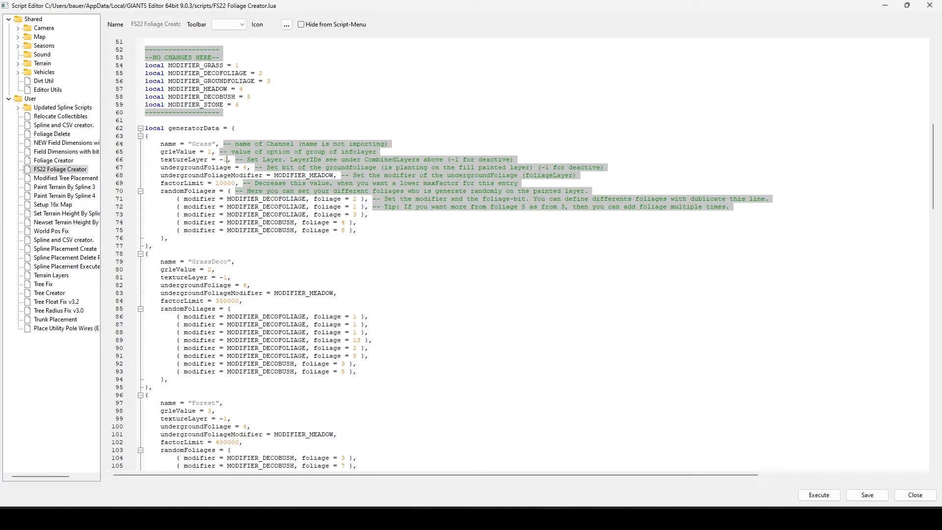
pyautogui.scroll(-7, 429, 286)
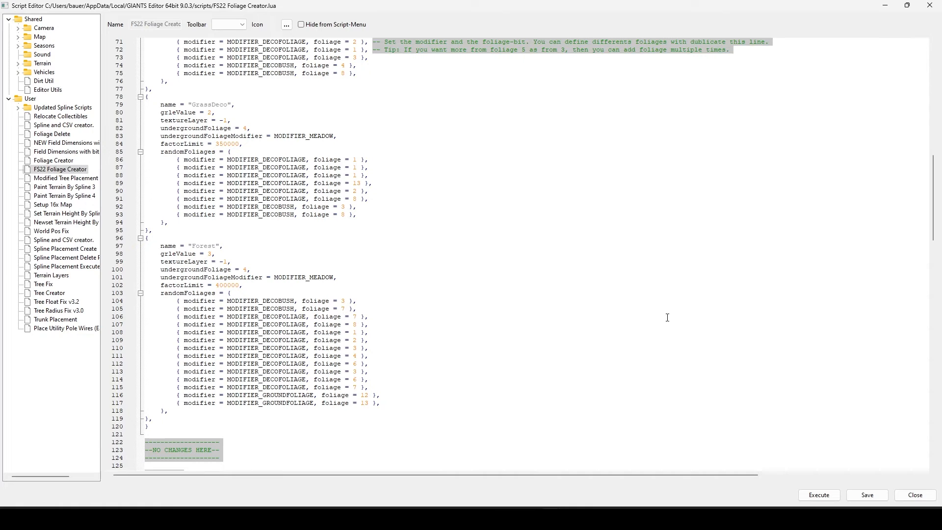
pyautogui.scroll(8, 665, 320)
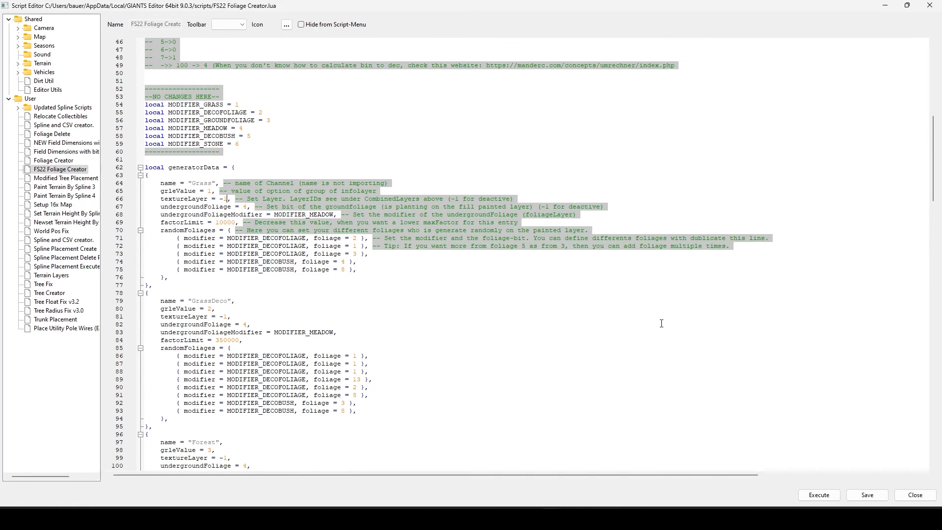
pyautogui.scroll(3, 602, 230)
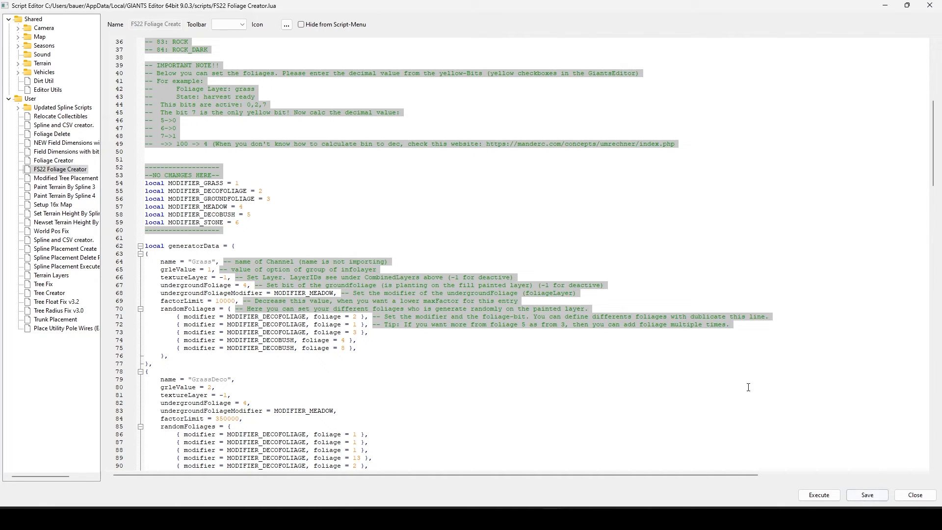
pyautogui.click(930, 5)
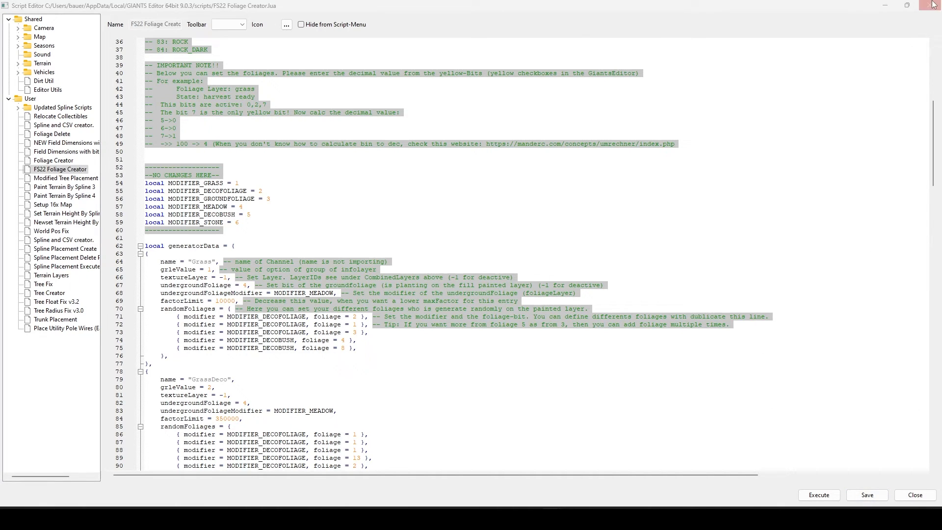
# Return to the map in GIANTS Editor and view the round dirt patch with the surrounding fields and roads from farther away.
pyautogui.click(455, 255)
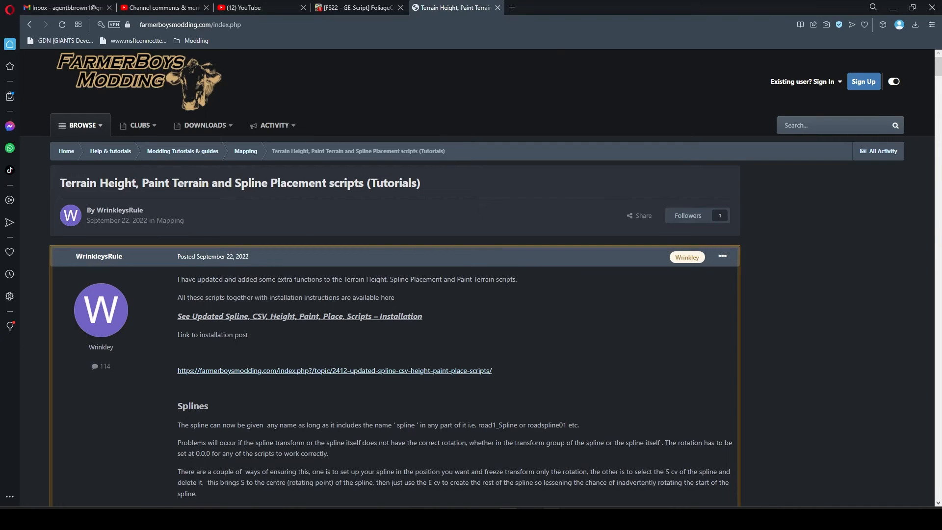
pyautogui.click(546, 482)
pyautogui.scroll(-5, 545, 272)
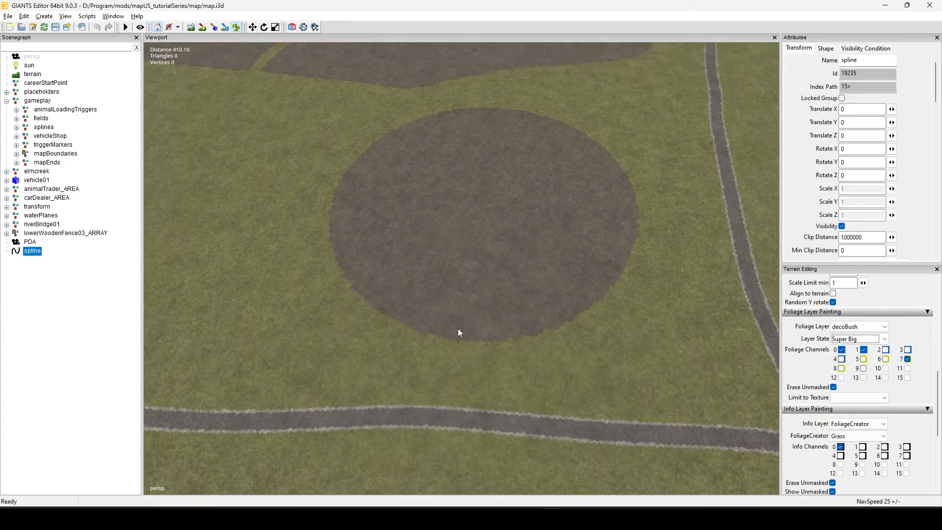
pyautogui.keyDown('alt'); pyautogui.moveTo(505, 178); pyautogui.dragTo(496, 263); pyautogui.keyUp('alt')
pyautogui.moveTo(529, 412)
pyautogui.keyDown('alt'); pyautogui.mouseDown(button='middle')
pyautogui.moveTo(527, 287)
pyautogui.moveTo(487, 355)
pyautogui.mouseUp(button='middle'); pyautogui.keyUp('alt')
pyautogui.scroll(-2, 526, 287)
pyautogui.keyDown('alt'); pyautogui.moveTo(487, 355); pyautogui.dragTo(504, 338); pyautogui.keyUp('alt')
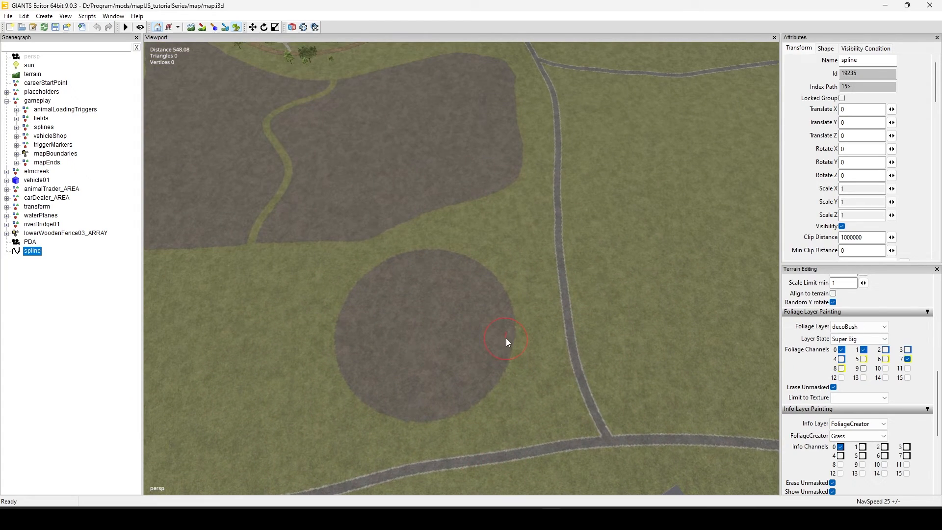
# Switch to info layer painting to display the FoliageCreator mask around the round dirt patch, and save the map.
pyautogui.scroll(-1, 543, 273)
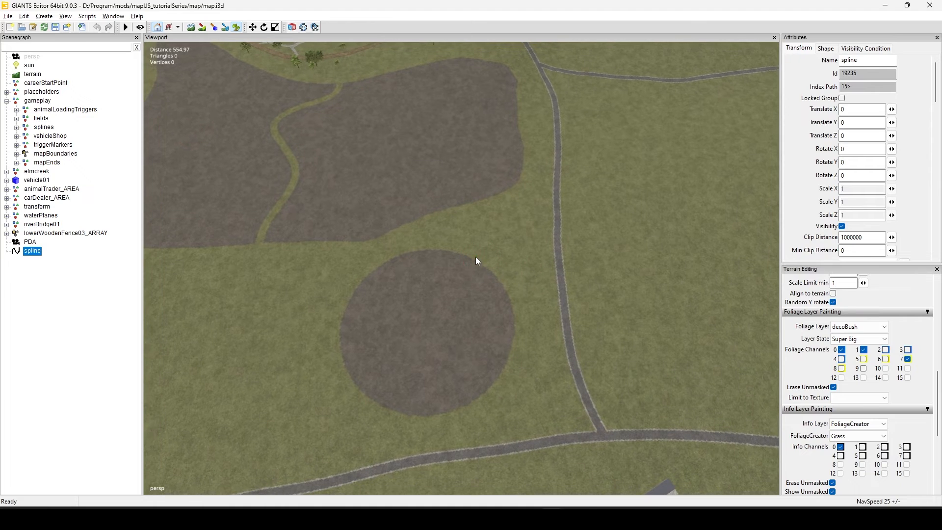
pyautogui.keyDown('alt'); pyautogui.moveTo(475, 258); pyautogui.dragTo(475, 257); pyautogui.keyUp('alt')
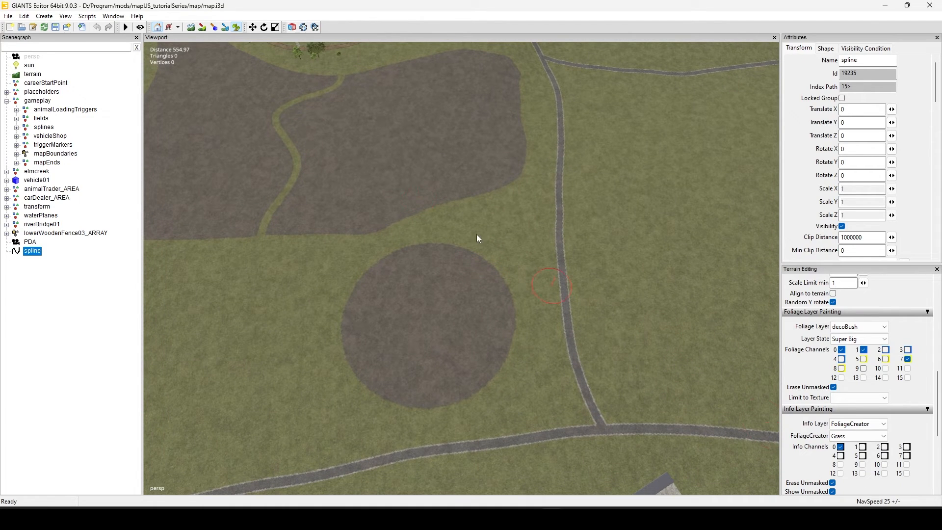
pyautogui.click(224, 27)
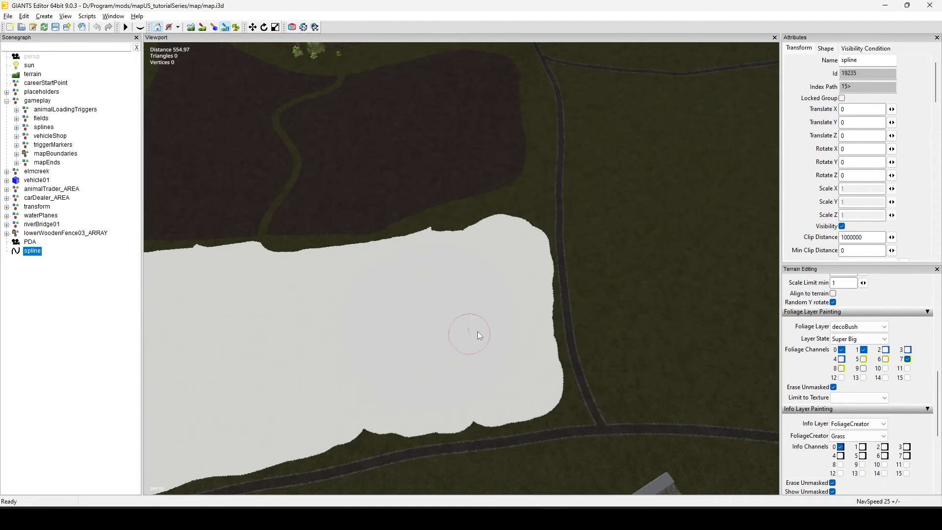
pyautogui.scroll(-2, 478, 332)
pyautogui.keyDown('alt'); pyautogui.moveTo(478, 333); pyautogui.dragTo(540, 333); pyautogui.keyUp('alt')
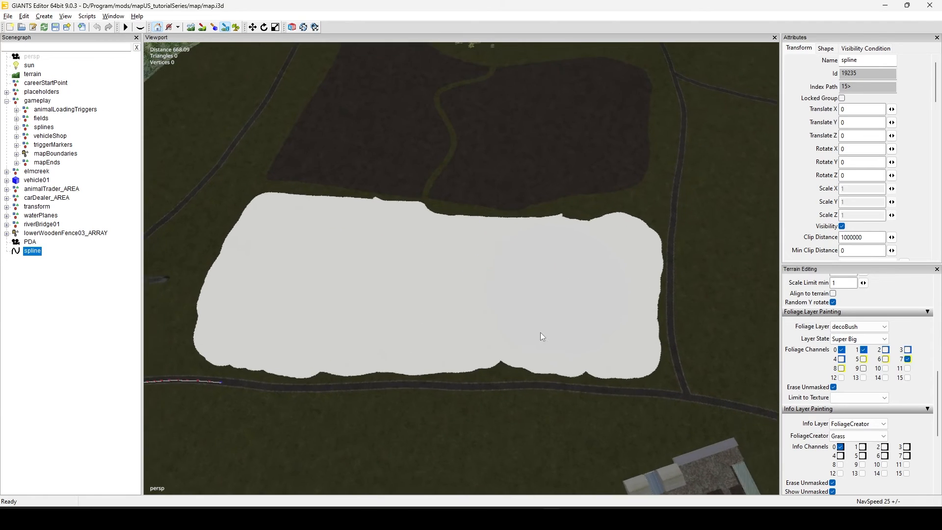
pyautogui.keyDown('alt'); pyautogui.moveTo(540, 332); pyautogui.dragTo(549, 351, button='middle'); pyautogui.keyUp('alt')
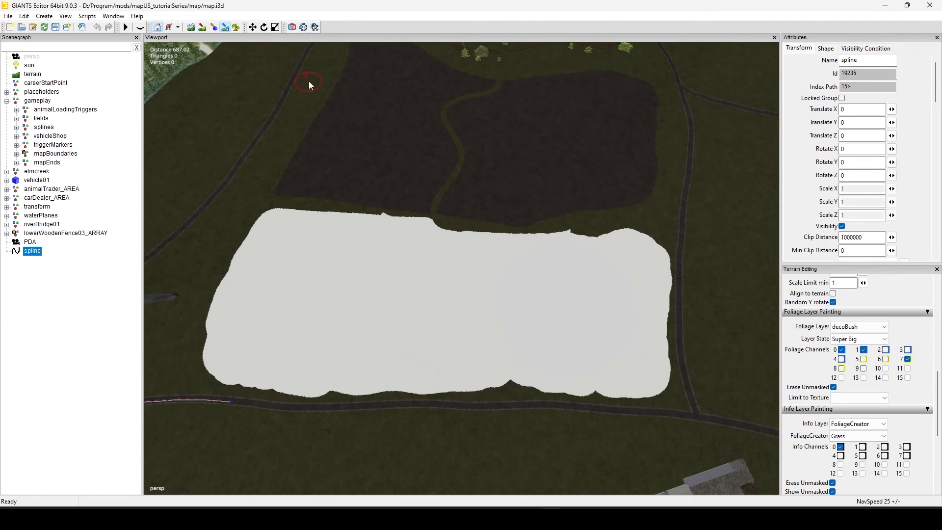
pyautogui.click(56, 27)
# Inspect the extent of the masked FoliageCreator area between the fields, the roads and the farm buildings.
pyautogui.keyDown('alt'); pyautogui.moveTo(557, 272); pyautogui.dragTo(558, 255, button='middle'); pyautogui.keyUp('alt')
pyautogui.keyDown('alt'); pyautogui.moveTo(557, 255); pyautogui.dragTo(759, 216, button='right'); pyautogui.keyUp('alt')
pyautogui.keyDown('alt'); pyautogui.moveTo(759, 216); pyautogui.dragTo(724, 258, button='middle'); pyautogui.keyUp('alt')
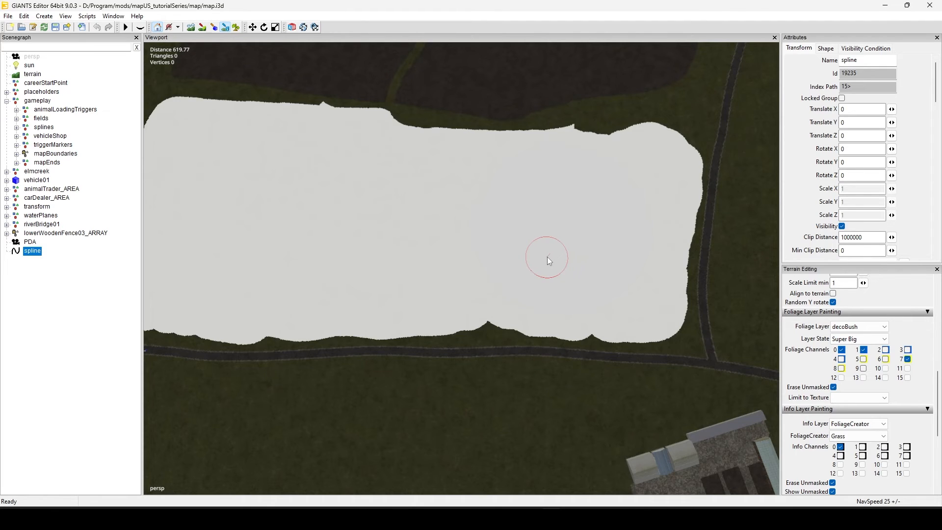
pyautogui.scroll(-1, 535, 284)
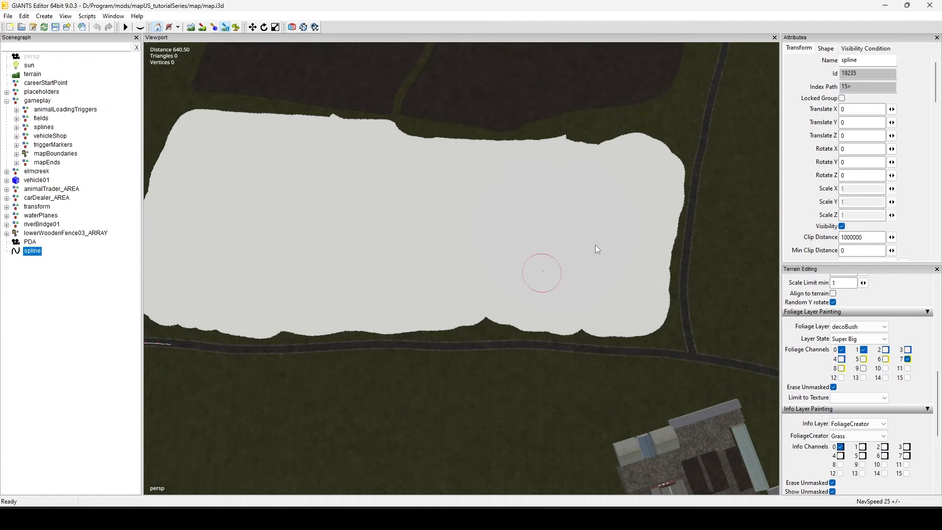
pyautogui.keyDown('alt'); pyautogui.moveTo(381, 287); pyautogui.dragTo(702, 193); pyautogui.keyUp('alt')
pyautogui.keyDown('alt'); pyautogui.moveTo(559, 338); pyautogui.dragTo(546, 226); pyautogui.keyUp('alt')
pyautogui.keyDown('alt'); pyautogui.moveTo(534, 267); pyautogui.dragTo(446, 352, button='middle'); pyautogui.keyUp('alt')
pyautogui.keyDown('alt'); pyautogui.moveTo(447, 329); pyautogui.dragTo(487, 348); pyautogui.keyUp('alt')
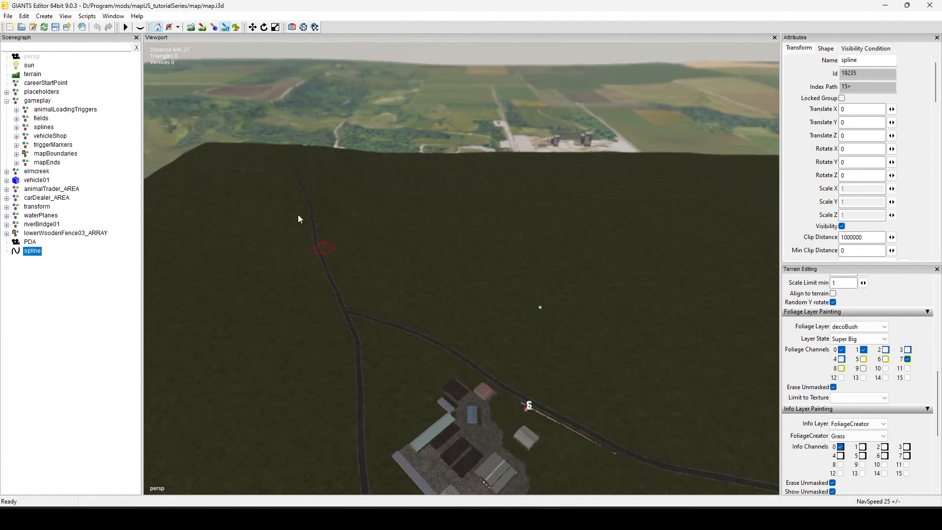
# Leave info layer painting and survey the unmasked terrain around the farm buildings, roads and fields.
pyautogui.click(225, 27)
pyautogui.moveTo(309, 259)
pyautogui.keyDown('alt'); pyautogui.mouseDown()
pyautogui.moveTo(485, 282)
pyautogui.moveTo(406, 278)
pyautogui.mouseUp(); pyautogui.keyUp('alt')
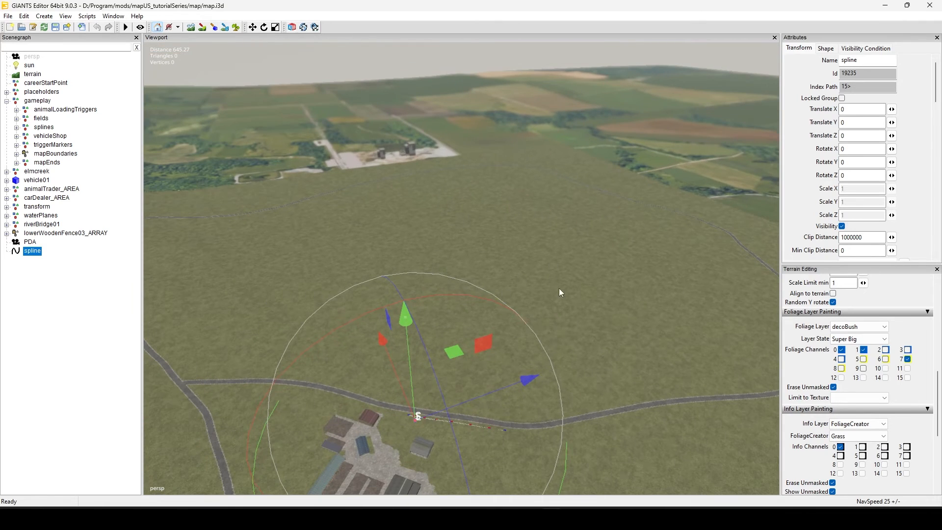
pyautogui.keyDown('alt'); pyautogui.moveTo(643, 304); pyautogui.dragTo(631, 254); pyautogui.keyUp('alt')
pyautogui.keyDown('alt'); pyautogui.moveTo(631, 254); pyautogui.dragTo(351, 324, button='middle'); pyautogui.keyUp('alt')
pyautogui.keyDown('alt'); pyautogui.moveTo(351, 324); pyautogui.dragTo(399, 347); pyautogui.keyUp('alt')
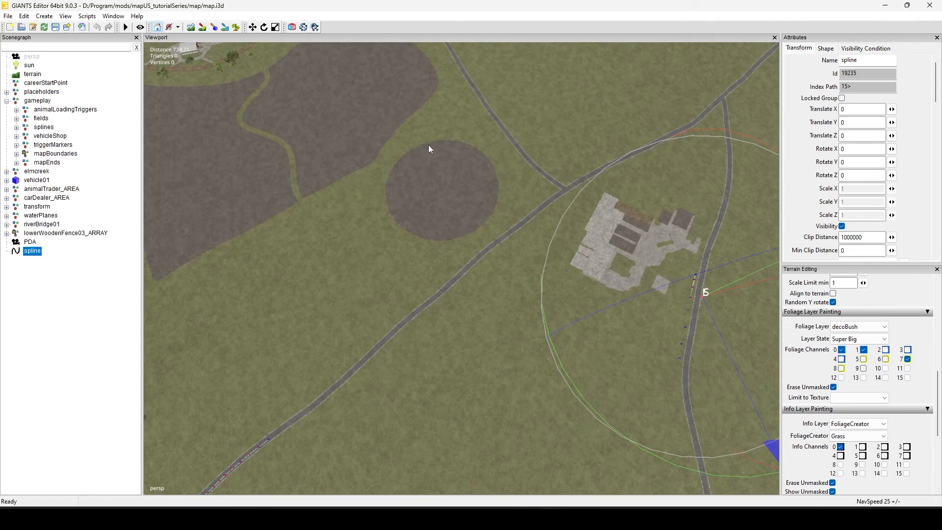
pyautogui.keyDown('alt'); pyautogui.moveTo(481, 322); pyautogui.dragTo(632, 323); pyautogui.keyUp('alt')
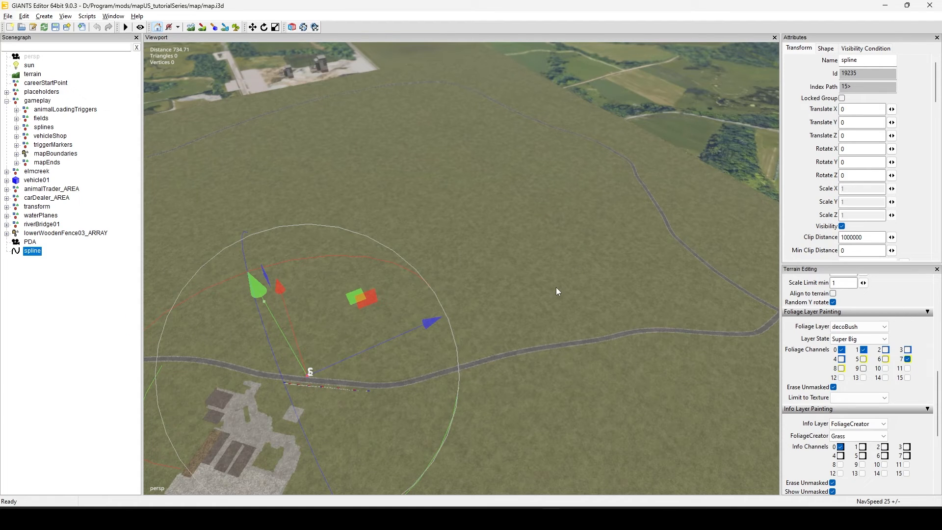
pyautogui.keyDown('alt'); pyautogui.moveTo(555, 267); pyautogui.dragTo(288, 270); pyautogui.keyUp('alt')
pyautogui.scroll(3, 713, 238)
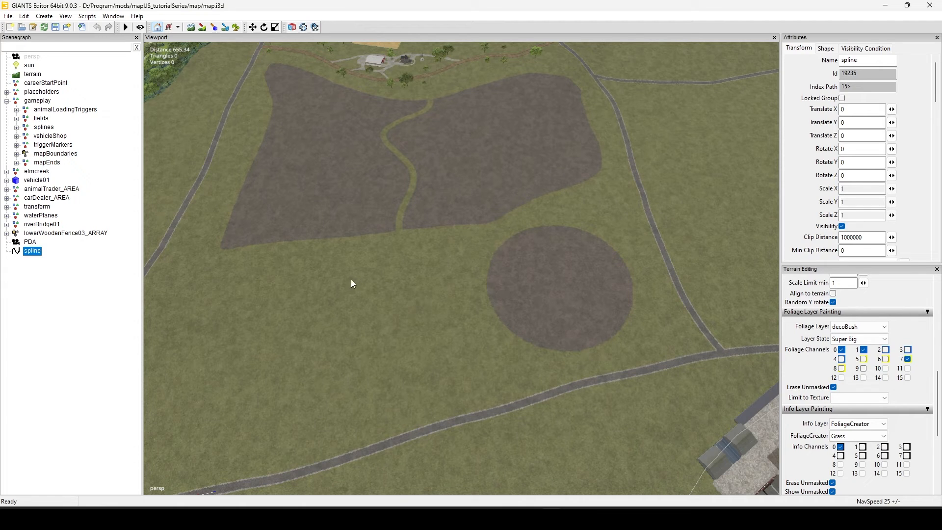
# Examine the empty grassland around the round dirt patch from several angles and distances.
pyautogui.keyDown('alt'); pyautogui.moveTo(640, 320); pyautogui.dragTo(441, 359); pyautogui.keyUp('alt')
pyautogui.keyDown('alt'); pyautogui.moveTo(593, 346); pyautogui.dragTo(443, 364); pyautogui.keyUp('alt')
pyautogui.scroll(3, 544, 344)
pyautogui.keyDown('alt'); pyautogui.moveTo(544, 344); pyautogui.dragTo(326, 355, button='right'); pyautogui.keyUp('alt')
pyautogui.keyDown('alt'); pyautogui.moveTo(326, 355); pyautogui.dragTo(419, 349); pyautogui.keyUp('alt')
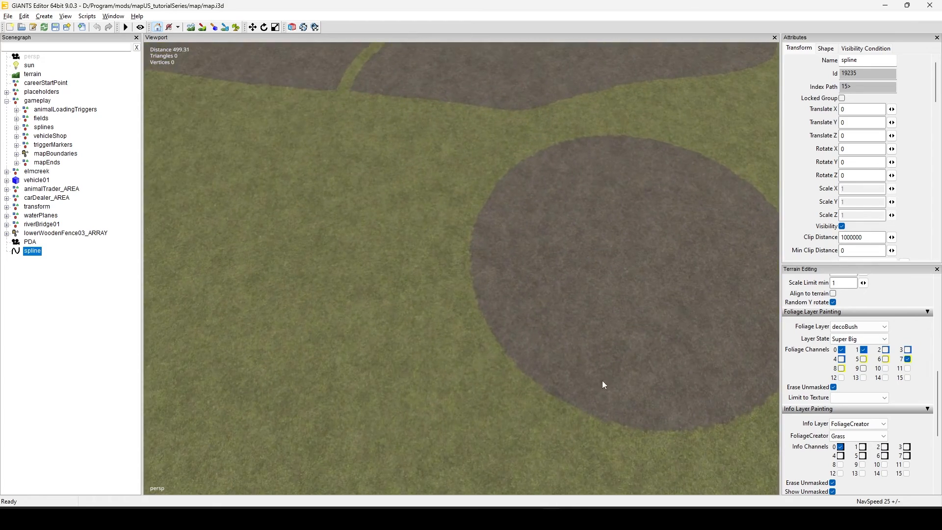
pyautogui.keyDown('alt'); pyautogui.moveTo(420, 349); pyautogui.dragTo(326, 376, button='right'); pyautogui.keyUp('alt')
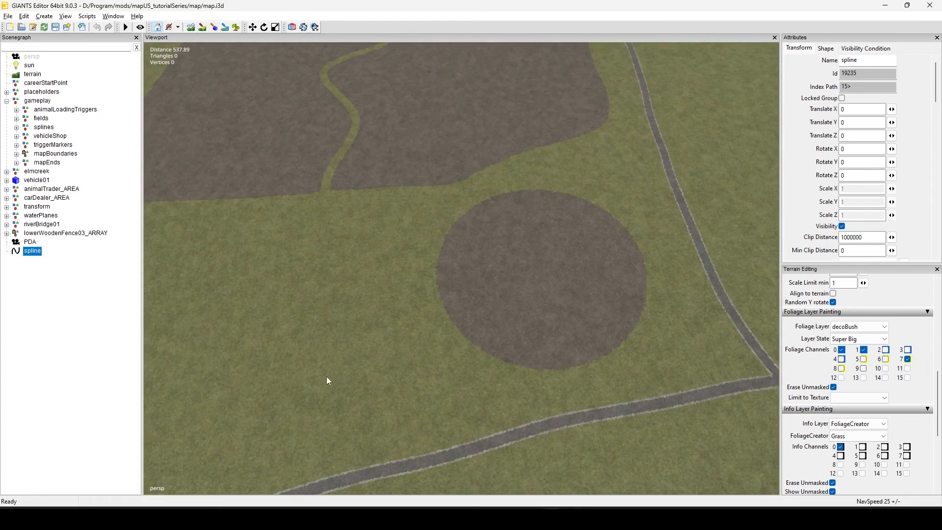
pyautogui.keyDown('alt'); pyautogui.moveTo(510, 374); pyautogui.dragTo(362, 382); pyautogui.keyUp('alt')
pyautogui.keyDown('alt'); pyautogui.moveTo(545, 364); pyautogui.dragTo(448, 372); pyautogui.keyUp('alt')
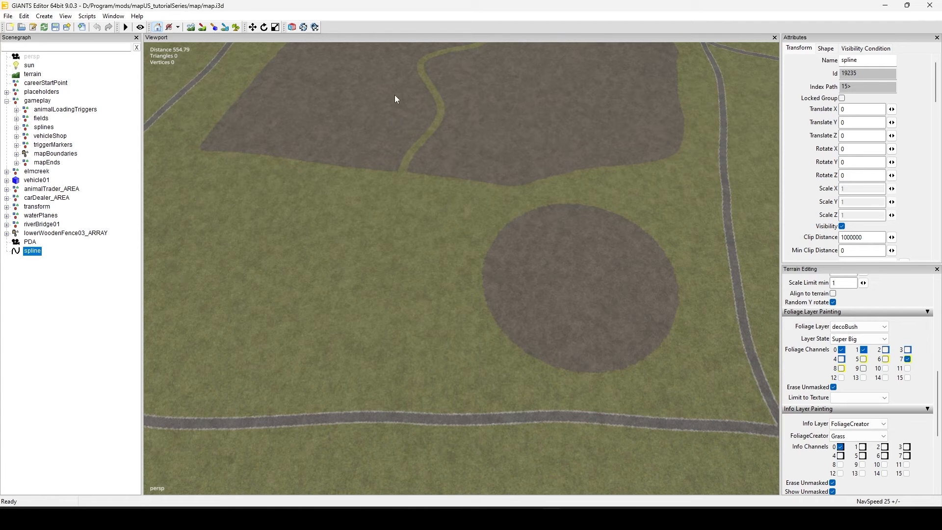
pyautogui.scroll(6, 524, 360)
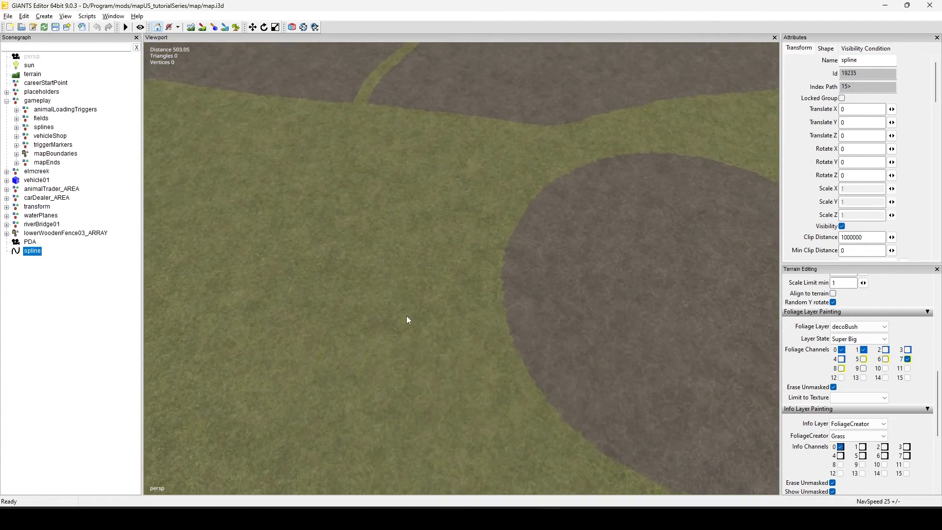
pyautogui.scroll(-5, 563, 278)
pyautogui.keyDown('alt'); pyautogui.moveTo(390, 390); pyautogui.dragTo(574, 296); pyautogui.keyUp('alt')
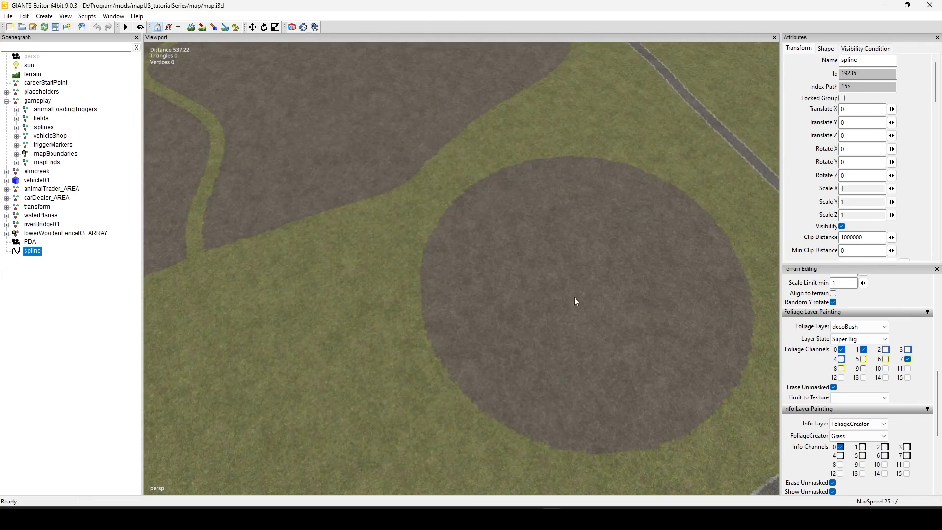
pyautogui.scroll(-4, 574, 296)
pyautogui.keyDown('alt'); pyautogui.moveTo(492, 389); pyautogui.dragTo(527, 370); pyautogui.keyUp('alt')
pyautogui.scroll(-4, 527, 370)
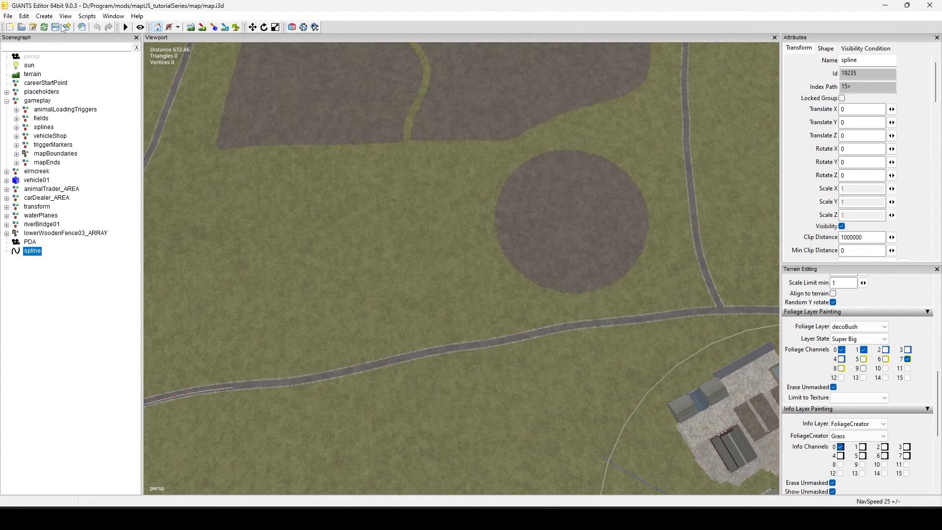
# Run the FS22 Foliage Creator script and inspect the generated foliage up close beside the round dirt patch.
pyautogui.click(88, 17)
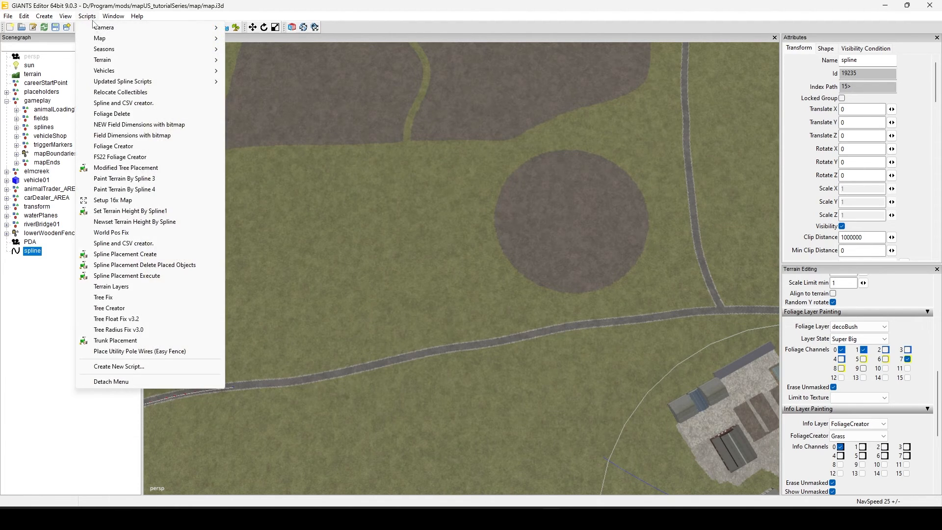
pyautogui.click(118, 157)
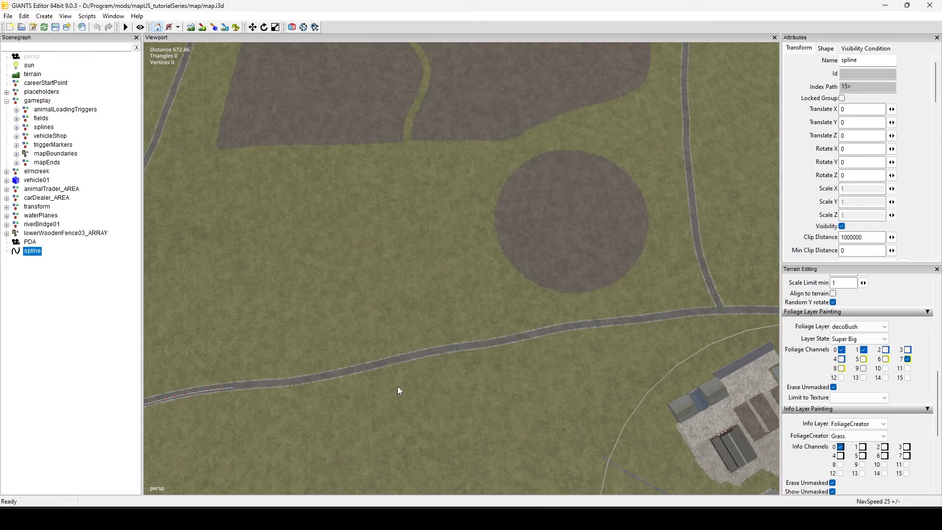
pyautogui.scroll(3, 375, 388)
pyautogui.scroll(8, 630, 288)
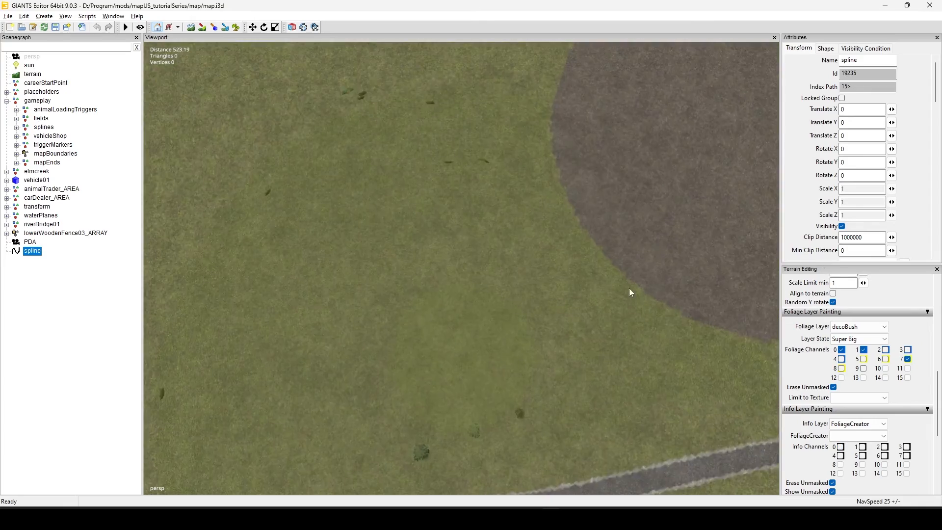
pyautogui.keyDown('alt'); pyautogui.moveTo(603, 279); pyautogui.dragTo(563, 259); pyautogui.keyUp('alt')
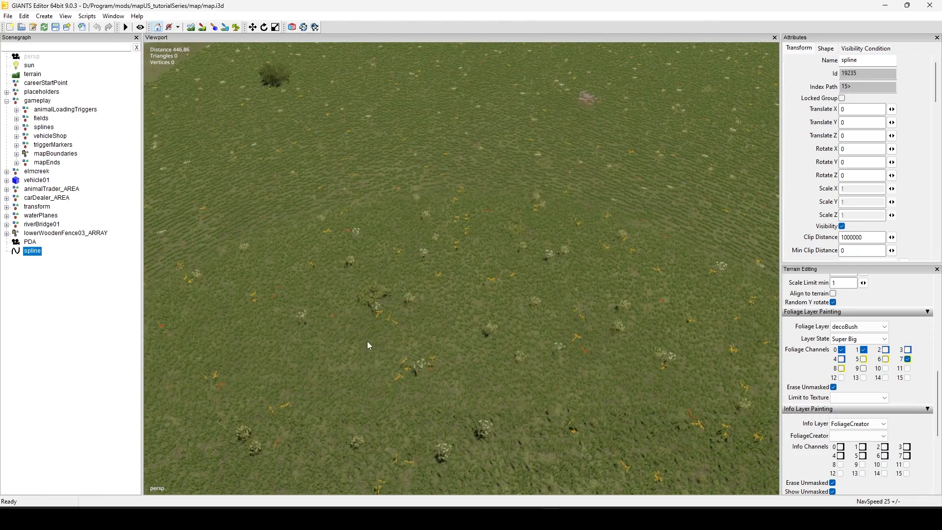
pyautogui.keyDown('alt'); pyautogui.moveTo(484, 366); pyautogui.dragTo(443, 393); pyautogui.keyUp('alt')
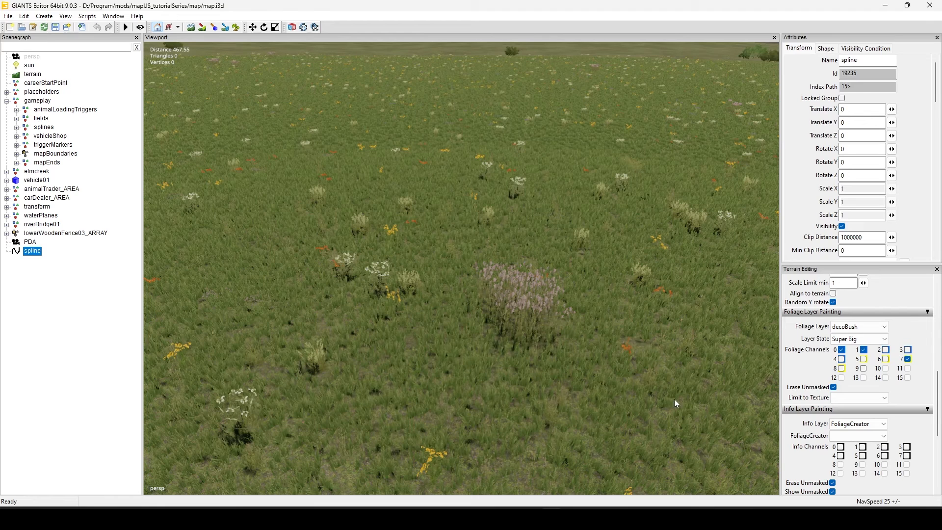
# Switch the foliage layer to decoFoliage and review its layer states without choosing one.
pyautogui.click(884, 327)
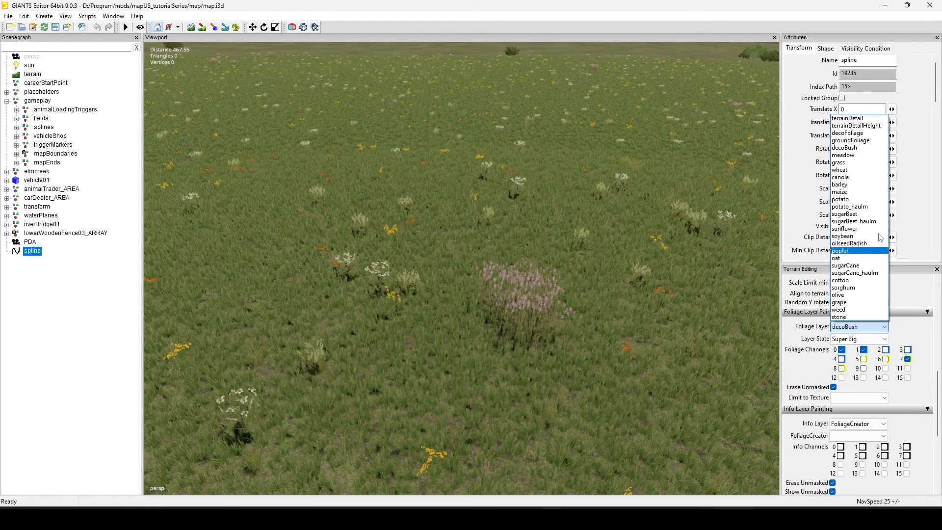
pyautogui.click(871, 134)
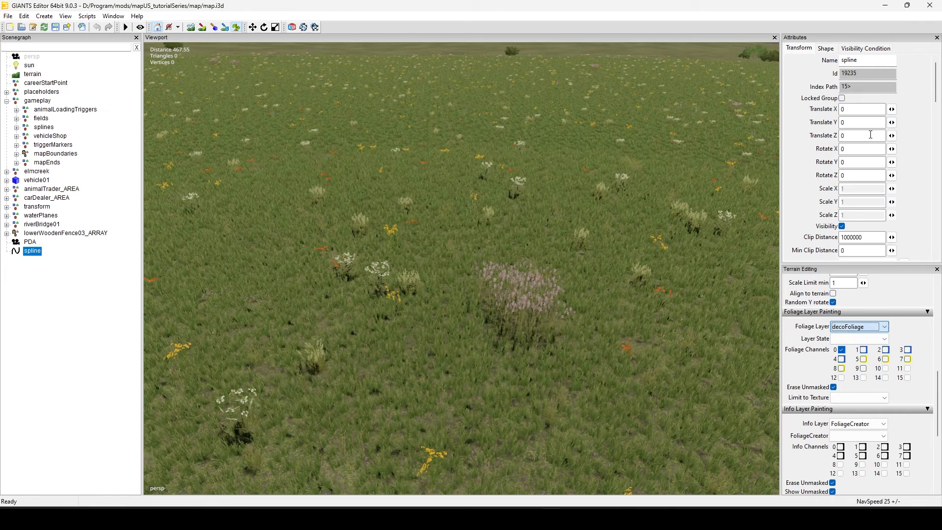
pyautogui.click(882, 340)
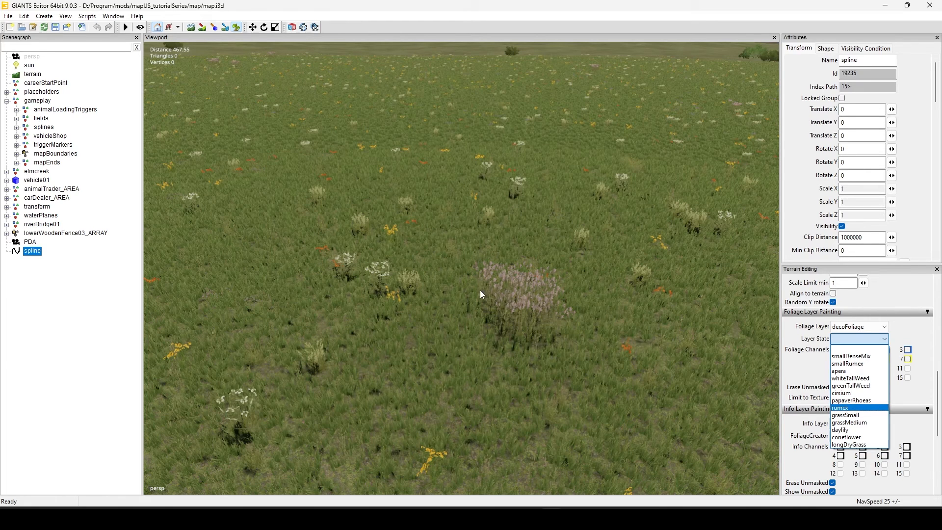
pyautogui.click(416, 374)
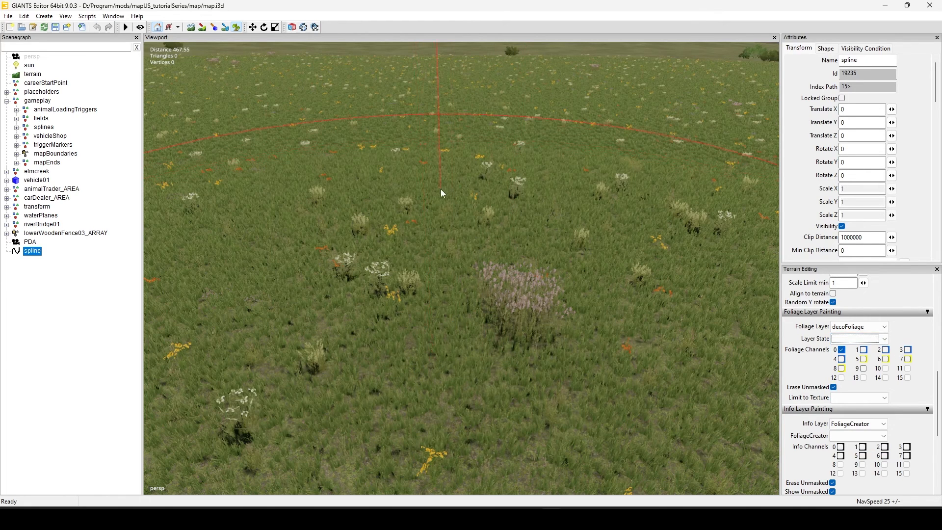
# View the scattered bushes from farther away and check the decoFoliage layer state options again.
pyautogui.scroll(-5, 491, 164)
pyautogui.moveTo(329, 216)
pyautogui.keyDown('alt'); pyautogui.mouseDown()
pyautogui.moveTo(424, 252)
pyautogui.moveTo(451, 242)
pyautogui.moveTo(525, 164)
pyautogui.moveTo(493, 225)
pyautogui.moveTo(481, 296)
pyautogui.moveTo(505, 310)
pyautogui.mouseUp(); pyautogui.keyUp('alt')
pyautogui.scroll(5, 525, 164)
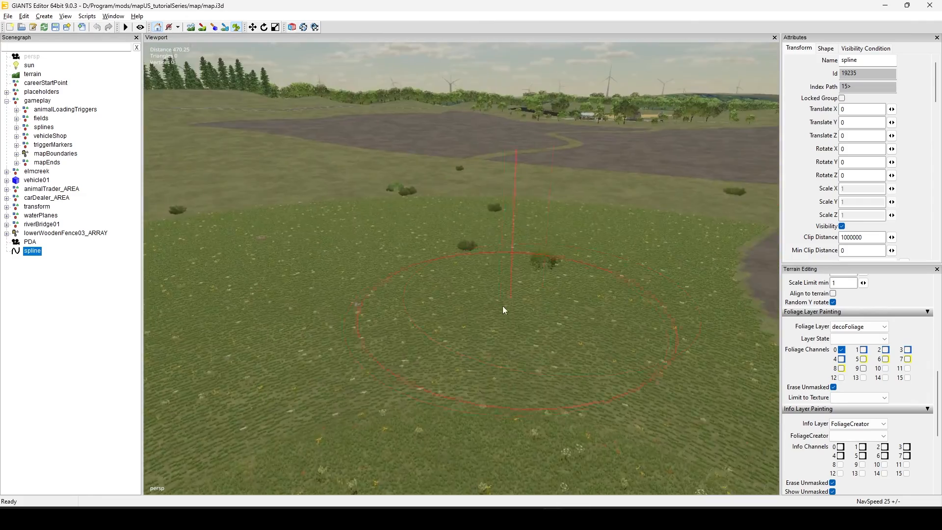
pyautogui.scroll(3, 534, 269)
pyautogui.keyDown('alt'); pyautogui.moveTo(534, 269); pyautogui.dragTo(514, 327, button='middle'); pyautogui.keyUp('alt')
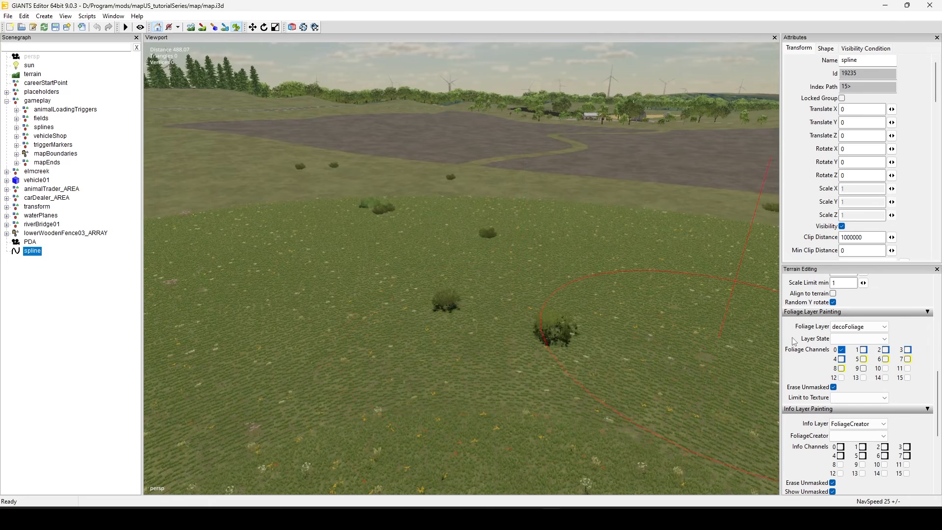
pyautogui.click(879, 338)
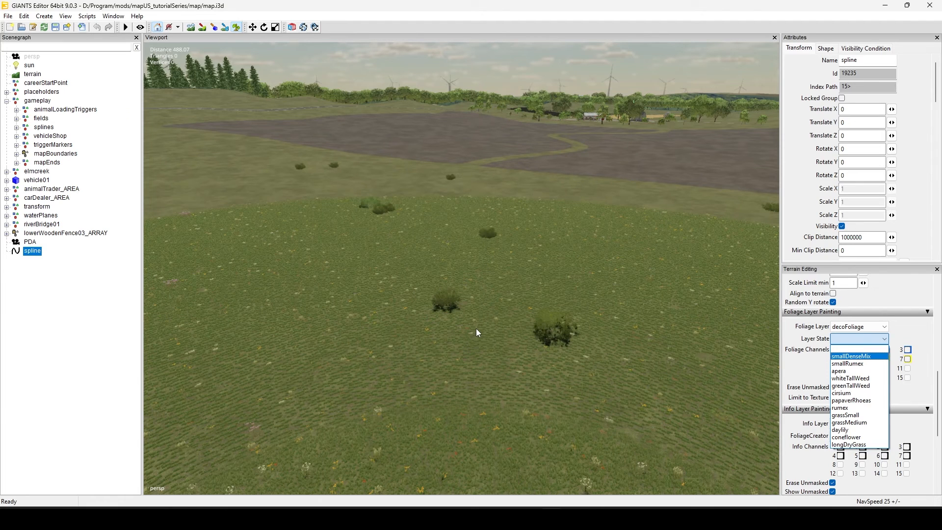
pyautogui.click(414, 312)
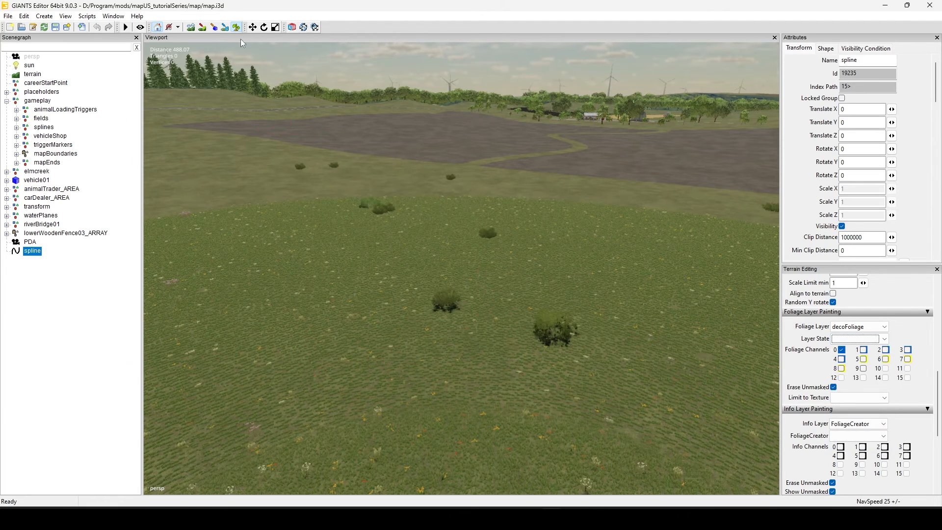
# Inspect where the generated foliage stops along the edge of the round dirt patch.
pyautogui.scroll(5, 607, 302)
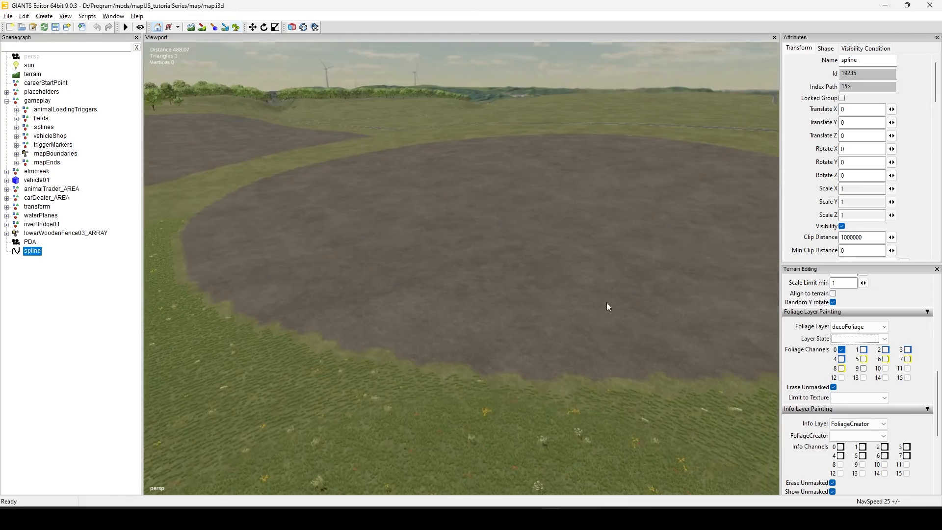
pyautogui.keyDown('alt'); pyautogui.moveTo(606, 303); pyautogui.dragTo(576, 347); pyautogui.keyUp('alt')
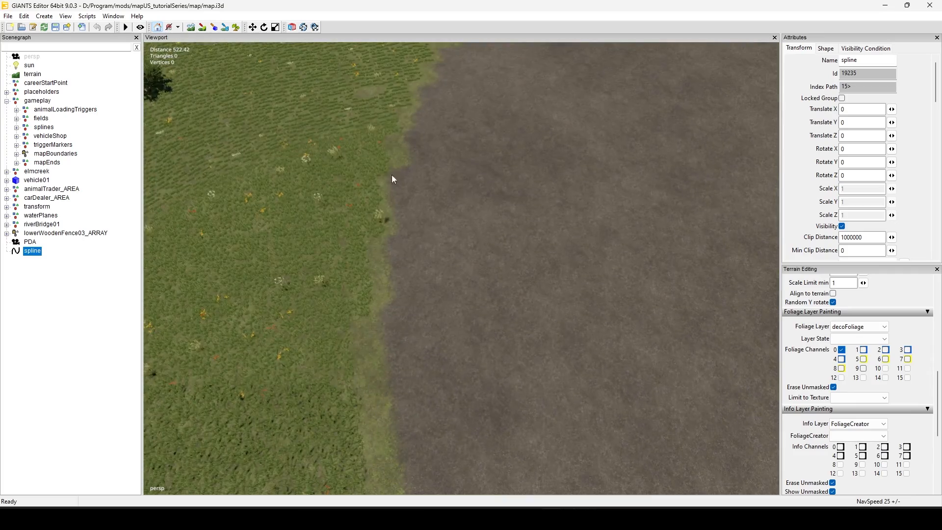
pyautogui.keyDown('alt'); pyautogui.moveTo(524, 117); pyautogui.dragTo(417, 337); pyautogui.keyUp('alt')
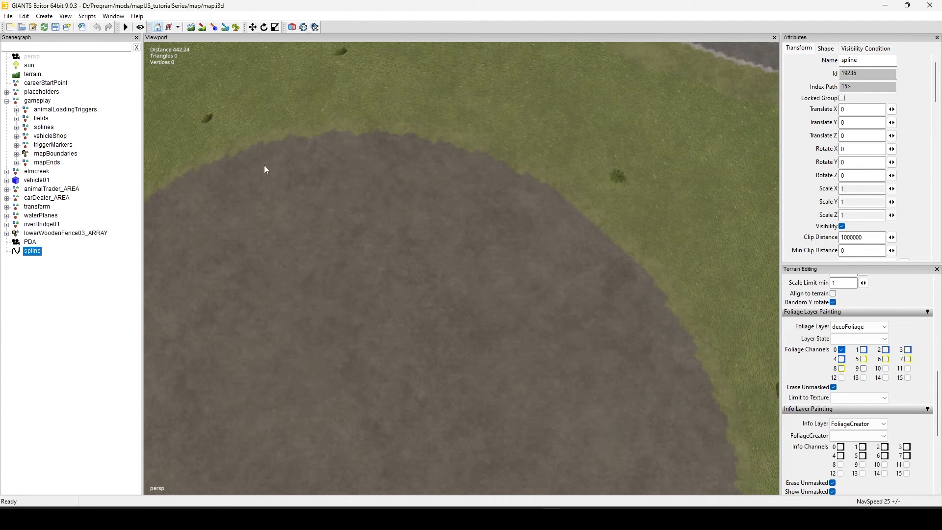
pyautogui.keyDown('alt'); pyautogui.moveTo(494, 280); pyautogui.dragTo(324, 250); pyautogui.keyUp('alt')
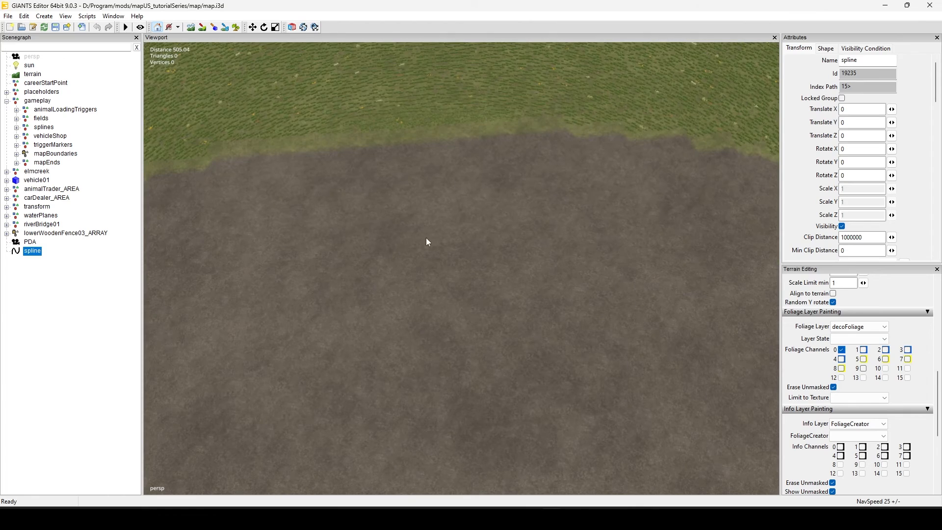
# Reload the map, discarding the foliage generated by the script.
pyautogui.keyDown('alt'); pyautogui.moveTo(428, 241); pyautogui.dragTo(456, 335); pyautogui.keyUp('alt')
pyautogui.keyDown('alt'); pyautogui.moveTo(296, 281); pyautogui.dragTo(442, 228); pyautogui.keyUp('alt')
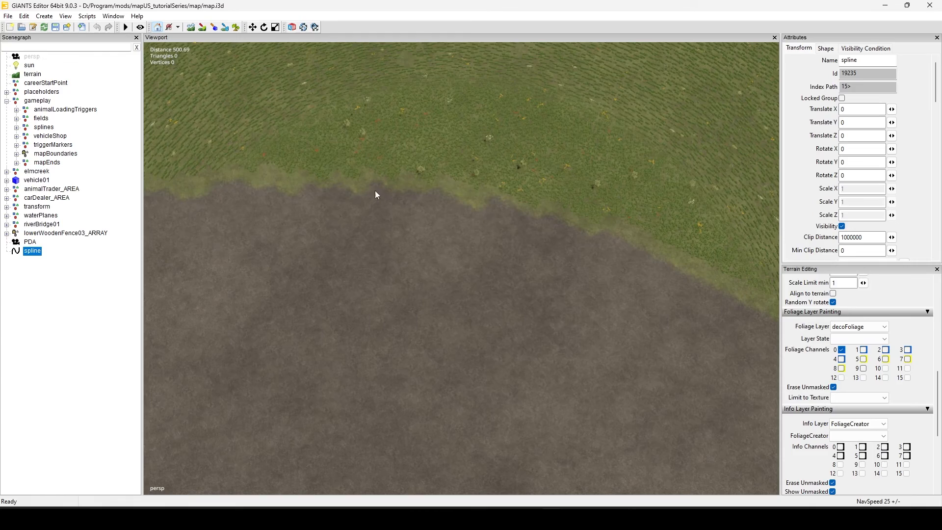
pyautogui.keyDown('alt'); pyautogui.moveTo(414, 324); pyautogui.dragTo(499, 322); pyautogui.keyUp('alt')
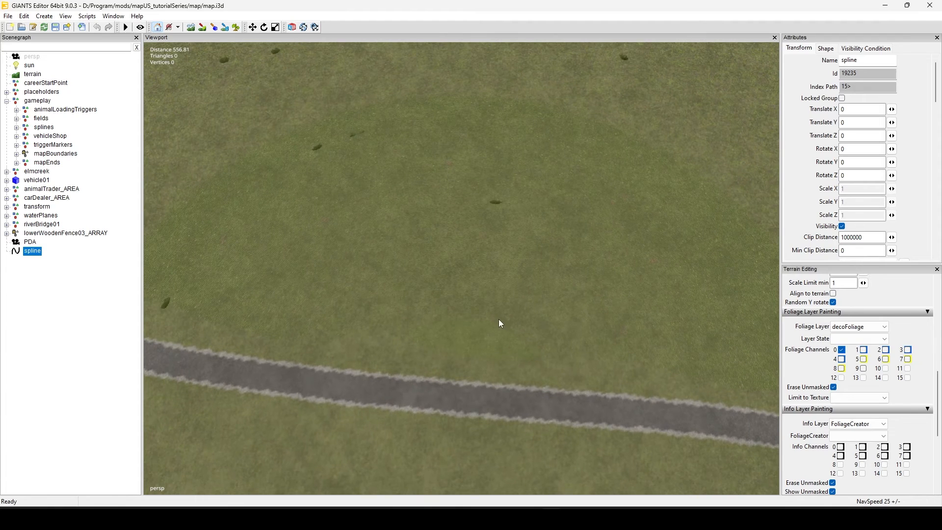
pyautogui.click(44, 27)
pyautogui.click(515, 254)
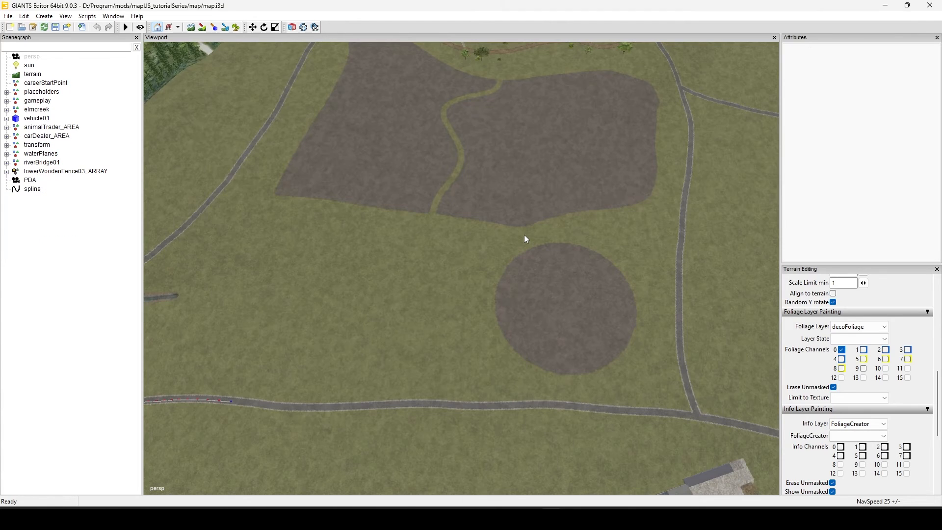
# Check the round dirt patch and the surrounding grassland on the reloaded map for leftover foliage.
pyautogui.keyDown('alt'); pyautogui.moveTo(516, 247); pyautogui.dragTo(331, 350); pyautogui.keyUp('alt')
pyautogui.keyDown('alt'); pyautogui.moveTo(769, 84); pyautogui.dragTo(773, 196, button='right'); pyautogui.keyUp('alt')
pyautogui.keyDown('alt'); pyautogui.moveTo(562, 309); pyautogui.dragTo(436, 346, button='middle'); pyautogui.keyUp('alt')
pyautogui.keyDown('alt'); pyautogui.moveTo(589, 191); pyautogui.dragTo(607, 247, button='right'); pyautogui.keyUp('alt')
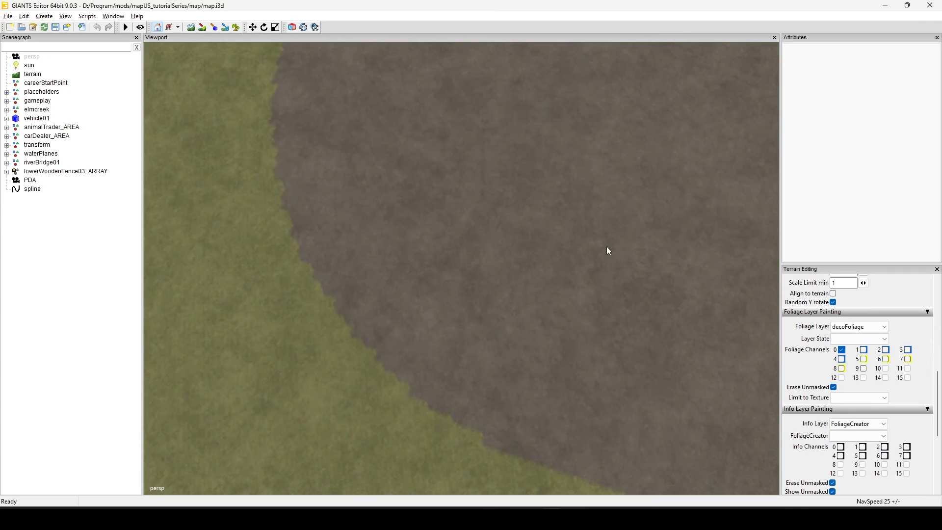
pyautogui.keyDown('alt'); pyautogui.moveTo(607, 247); pyautogui.dragTo(513, 353); pyautogui.keyUp('alt')
pyautogui.keyDown('alt'); pyautogui.moveTo(514, 353); pyautogui.dragTo(602, 227, button='middle'); pyautogui.keyUp('alt')
pyautogui.keyDown('alt'); pyautogui.moveTo(602, 227); pyautogui.dragTo(169, 339, button='right'); pyautogui.keyUp('alt')
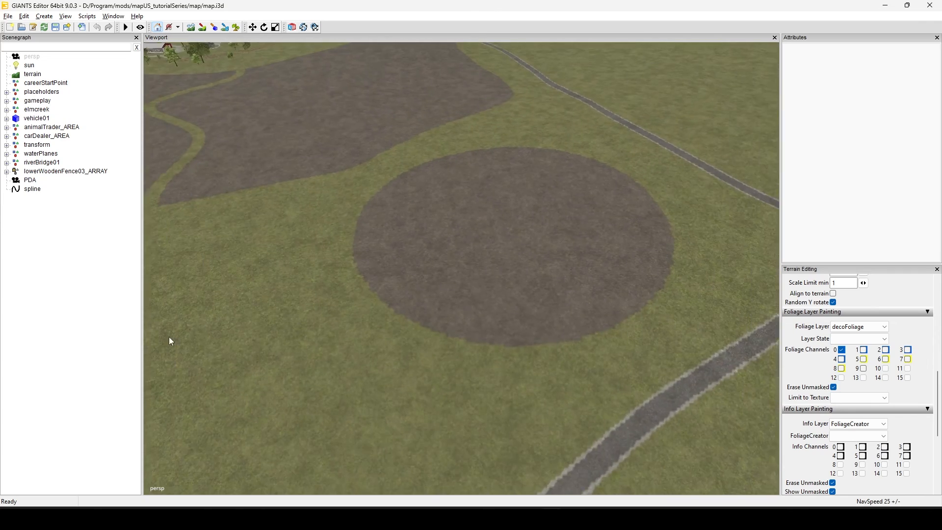
pyautogui.keyDown('alt'); pyautogui.moveTo(169, 339); pyautogui.dragTo(772, 163, button='middle'); pyautogui.keyUp('alt')
pyautogui.keyDown('alt'); pyautogui.moveTo(773, 163); pyautogui.dragTo(548, 209); pyautogui.keyUp('alt')
pyautogui.keyDown('alt'); pyautogui.moveTo(547, 209); pyautogui.dragTo(265, 299, button='right'); pyautogui.keyUp('alt')
pyautogui.keyDown('alt'); pyautogui.moveTo(265, 298); pyautogui.dragTo(317, 300); pyautogui.keyUp('alt')
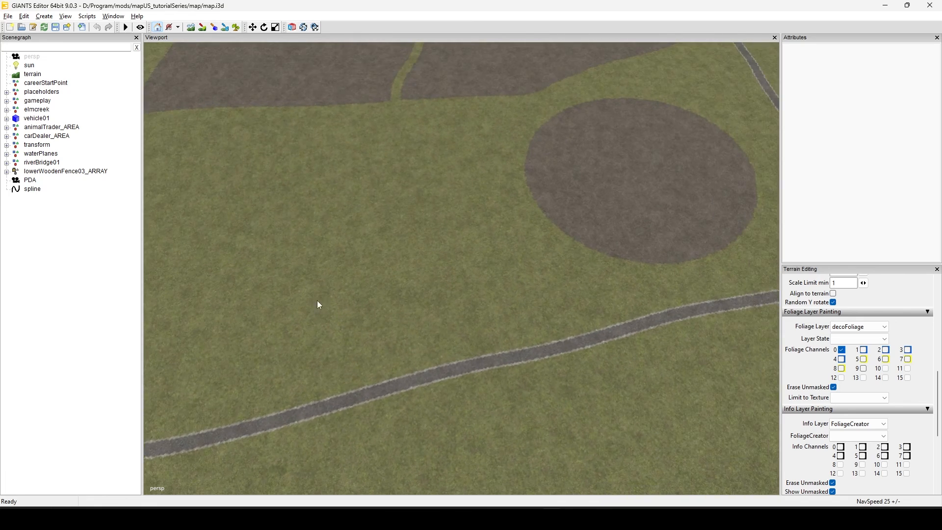
pyautogui.keyDown('alt'); pyautogui.moveTo(317, 300); pyautogui.dragTo(572, 315, button='right'); pyautogui.keyUp('alt')
pyautogui.keyDown('alt'); pyautogui.moveTo(572, 317); pyautogui.dragTo(537, 302); pyautogui.keyUp('alt')
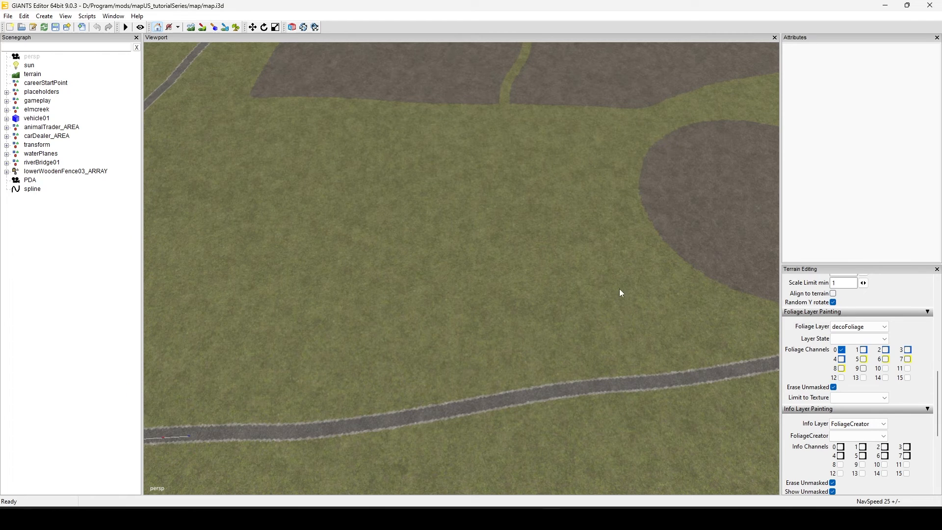
pyautogui.scroll(3, 438, 348)
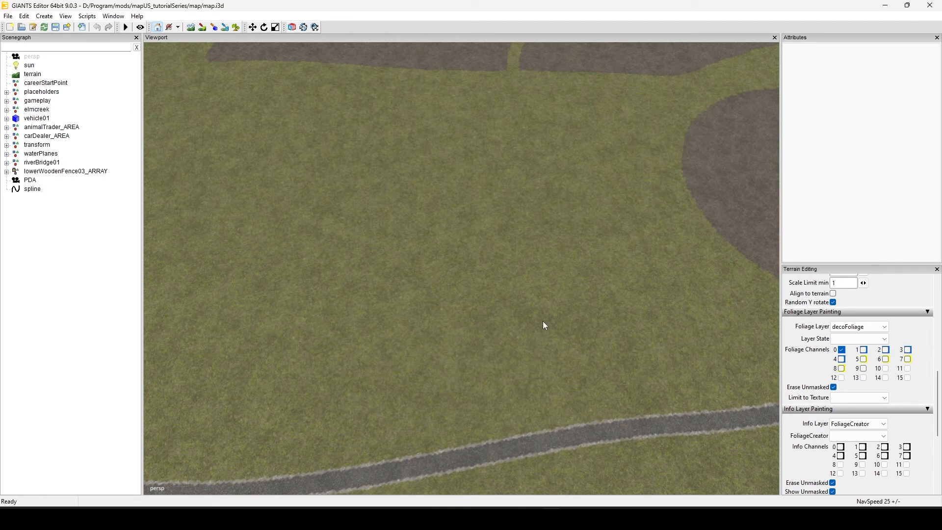
pyautogui.scroll(-6, 545, 326)
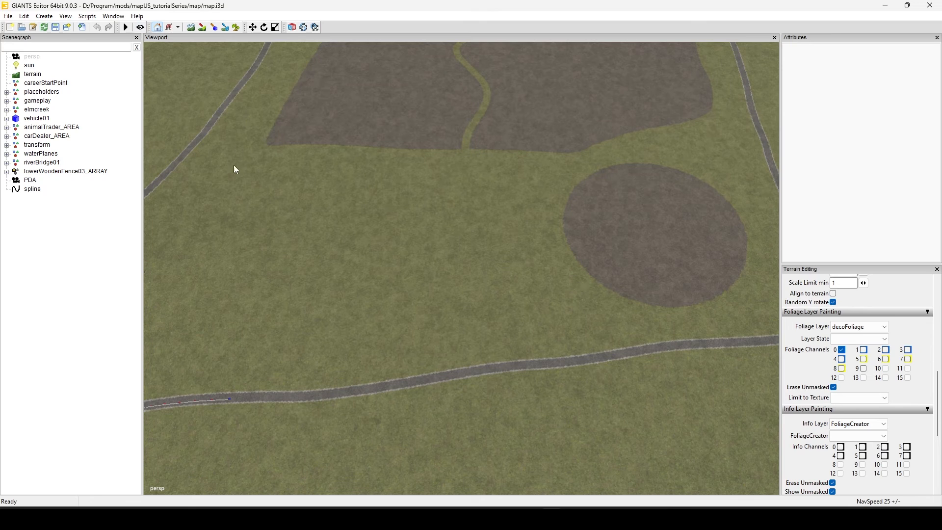
# Run the Foliage Creator script and view the generated foliage near ground level.
pyautogui.click(87, 16)
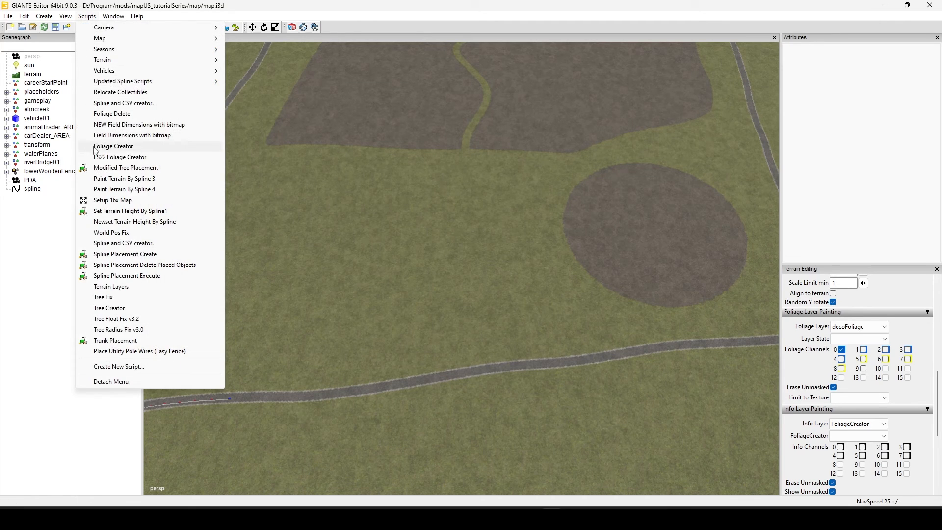
pyautogui.click(114, 147)
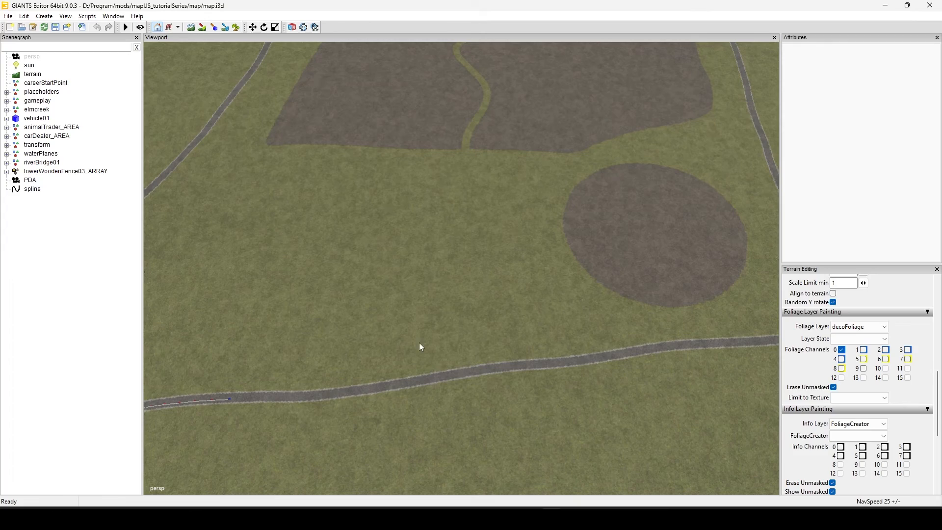
pyautogui.keyDown('alt'); pyautogui.moveTo(400, 364); pyautogui.dragTo(445, 315, button='right'); pyautogui.keyUp('alt')
pyautogui.keyDown('alt'); pyautogui.moveTo(446, 314); pyautogui.dragTo(394, 258); pyautogui.keyUp('alt')
pyautogui.keyDown('alt'); pyautogui.moveTo(395, 258); pyautogui.dragTo(361, 300, button='right'); pyautogui.keyUp('alt')
pyautogui.keyDown('alt'); pyautogui.moveTo(361, 300); pyautogui.dragTo(426, 324); pyautogui.keyUp('alt')
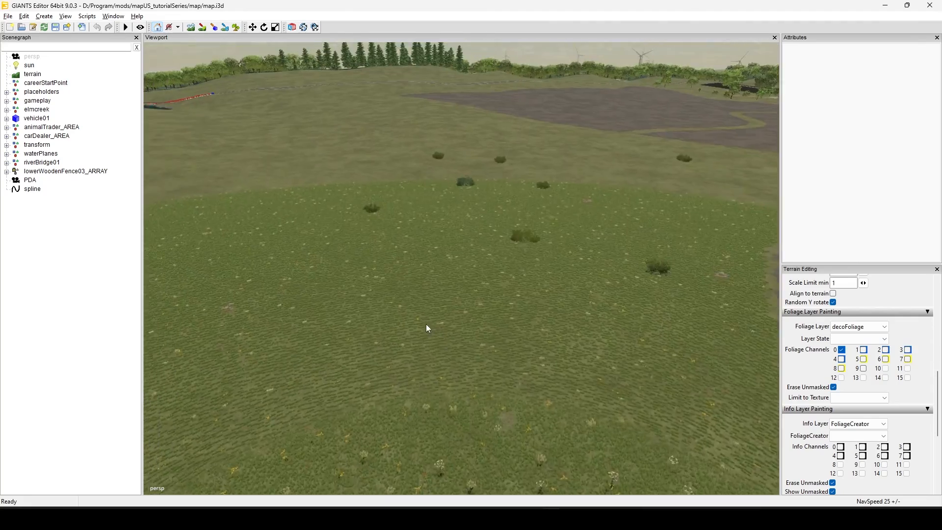
# Inspect the generated grass and bushes along the edges of the round dirt patch and the large bare field.
pyautogui.keyDown('alt'); pyautogui.moveTo(426, 324); pyautogui.dragTo(446, 301, button='right'); pyautogui.keyUp('alt')
pyautogui.keyDown('alt'); pyautogui.moveTo(445, 301); pyautogui.dragTo(145, 356, button='middle'); pyautogui.keyUp('alt')
pyautogui.keyDown('alt'); pyautogui.moveTo(145, 355); pyautogui.dragTo(413, 317, button='right'); pyautogui.keyUp('alt')
pyautogui.keyDown('alt'); pyautogui.moveTo(414, 317); pyautogui.dragTo(308, 400, button='middle'); pyautogui.keyUp('alt')
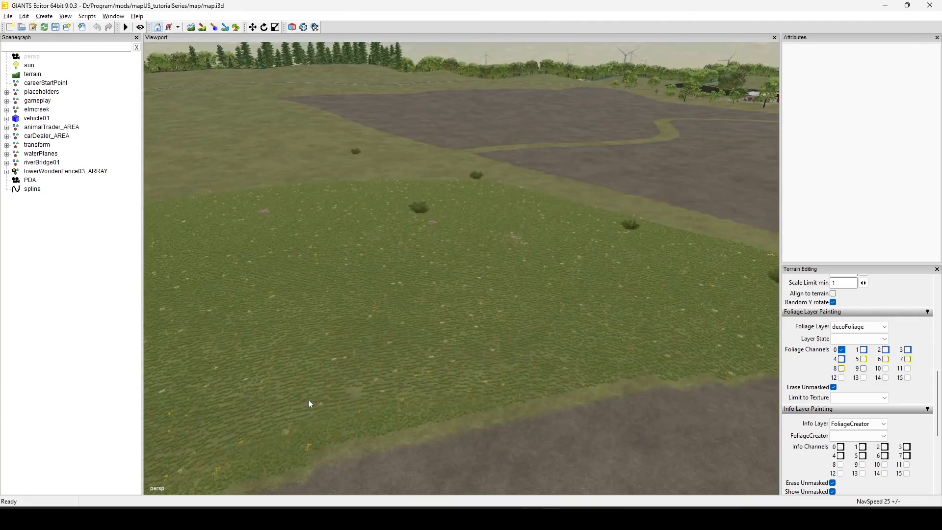
pyautogui.keyDown('alt'); pyautogui.moveTo(308, 400); pyautogui.dragTo(395, 410, button='right'); pyautogui.keyUp('alt')
pyautogui.keyDown('alt'); pyautogui.moveTo(394, 409); pyautogui.dragTo(416, 439, button='middle'); pyautogui.keyUp('alt')
pyautogui.keyDown('alt'); pyautogui.moveTo(416, 439); pyautogui.dragTo(380, 364); pyautogui.keyUp('alt')
pyautogui.keyDown('alt'); pyautogui.moveTo(380, 364); pyautogui.dragTo(486, 405, button='middle'); pyautogui.keyUp('alt')
pyautogui.keyDown('alt'); pyautogui.moveTo(487, 406); pyautogui.dragTo(337, 393); pyautogui.keyUp('alt')
pyautogui.keyDown('alt'); pyautogui.moveTo(337, 393); pyautogui.dragTo(421, 361, button='right'); pyautogui.keyUp('alt')
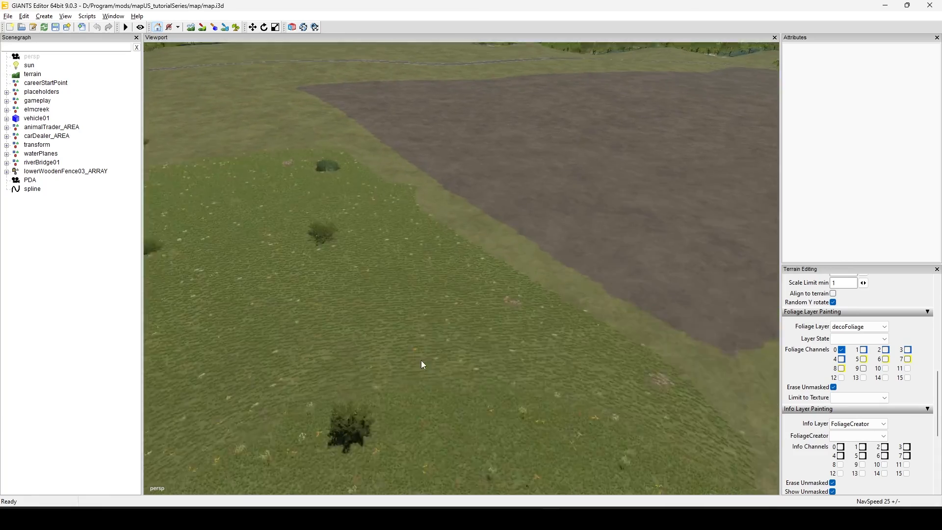
# Examine the flowers and bushes scattered through the generated grass up close.
pyautogui.keyDown('alt'); pyautogui.moveTo(421, 360); pyautogui.dragTo(547, 400, button='middle'); pyautogui.keyUp('alt')
pyautogui.keyDown('alt'); pyautogui.moveTo(546, 401); pyautogui.dragTo(485, 358, button='right'); pyautogui.keyUp('alt')
pyautogui.keyDown('alt'); pyautogui.moveTo(485, 359); pyautogui.dragTo(372, 327); pyautogui.keyUp('alt')
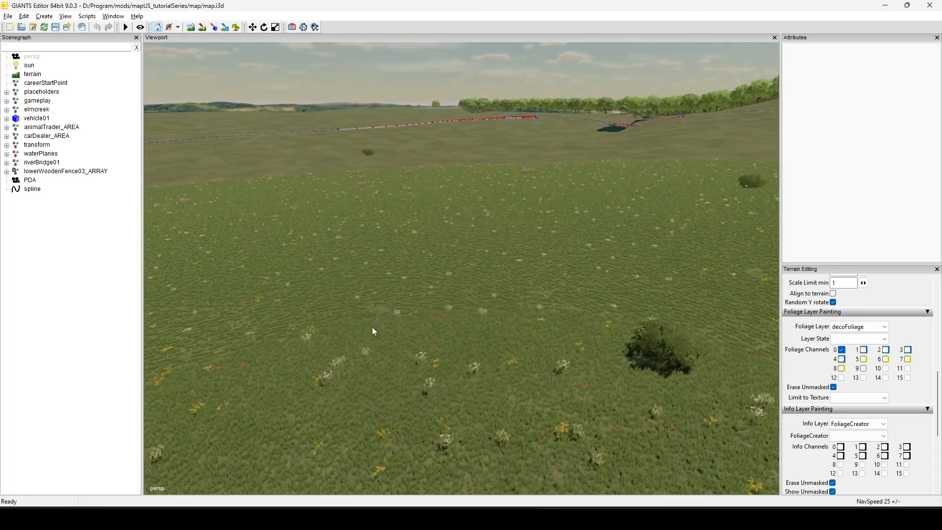
pyautogui.keyDown('alt'); pyautogui.moveTo(372, 327); pyautogui.dragTo(361, 416, button='middle'); pyautogui.keyUp('alt')
pyautogui.keyDown('alt'); pyautogui.moveTo(362, 416); pyautogui.dragTo(540, 294, button='right'); pyautogui.keyUp('alt')
pyautogui.keyDown('alt'); pyautogui.moveTo(539, 294); pyautogui.dragTo(565, 355); pyautogui.keyUp('alt')
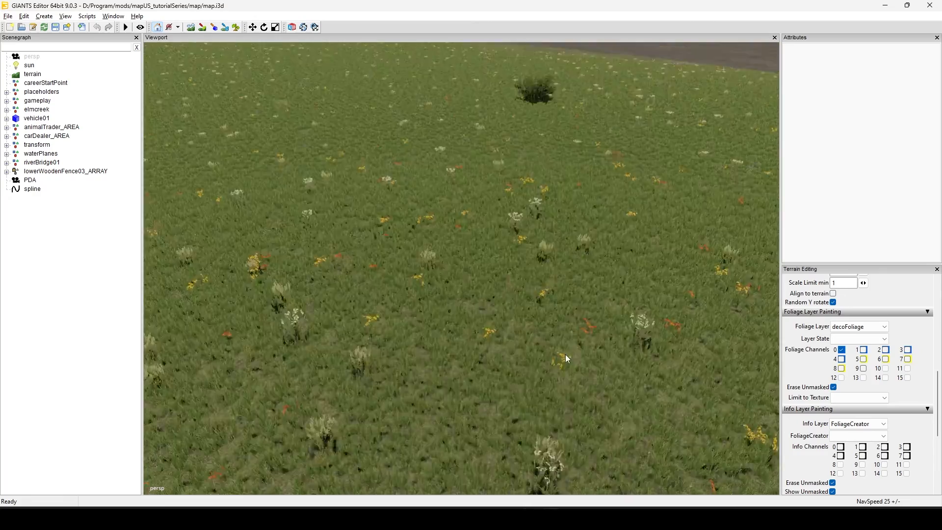
pyautogui.keyDown('alt'); pyautogui.moveTo(565, 354); pyautogui.dragTo(522, 378, button='middle'); pyautogui.keyUp('alt')
pyautogui.keyDown('alt'); pyautogui.moveTo(521, 378); pyautogui.dragTo(748, 354); pyautogui.keyUp('alt')
pyautogui.keyDown('alt'); pyautogui.moveTo(452, 334); pyautogui.dragTo(523, 359, button='middle'); pyautogui.keyUp('alt')
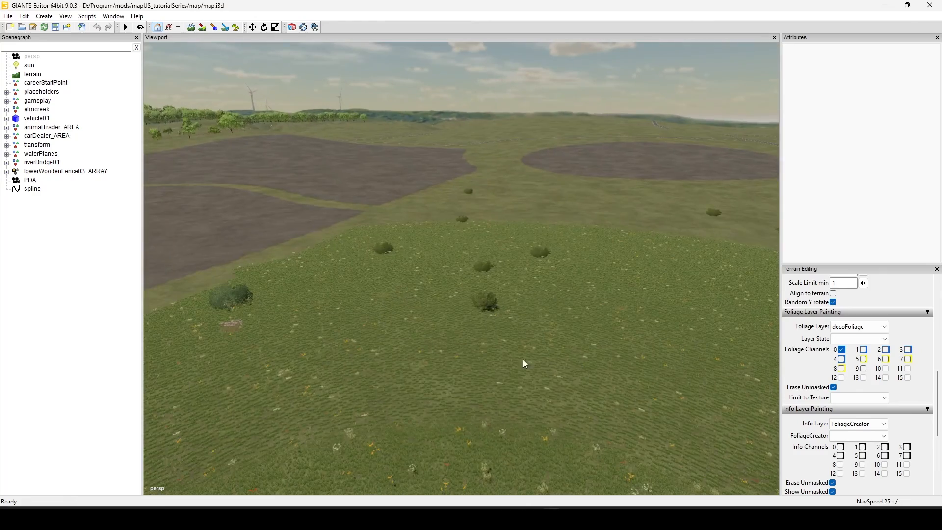
# Review how the bushes are distributed across the meadow towards the round dirt patch and the farm buildings.
pyautogui.keyDown('alt'); pyautogui.moveTo(523, 360); pyautogui.dragTo(515, 338, button='right'); pyautogui.keyUp('alt')
pyautogui.keyDown('alt'); pyautogui.moveTo(516, 339); pyautogui.dragTo(623, 370, button='middle'); pyautogui.keyUp('alt')
pyautogui.keyDown('alt'); pyautogui.moveTo(471, 387); pyautogui.dragTo(600, 364); pyautogui.keyUp('alt')
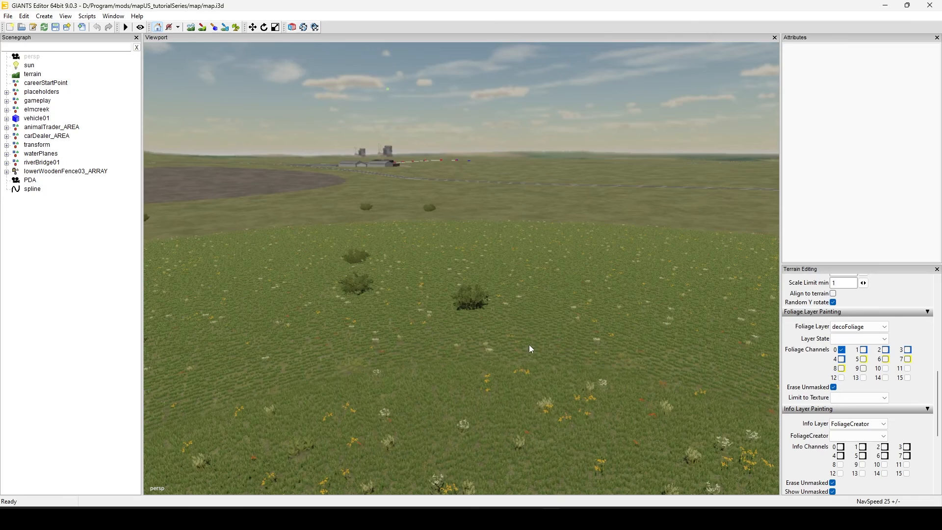
pyautogui.keyDown('alt'); pyautogui.moveTo(529, 345); pyautogui.dragTo(454, 336); pyautogui.keyUp('alt')
pyautogui.keyDown('alt'); pyautogui.moveTo(454, 335); pyautogui.dragTo(506, 398, button='middle'); pyautogui.keyUp('alt')
pyautogui.keyDown('alt'); pyautogui.moveTo(506, 398); pyautogui.dragTo(487, 426); pyautogui.keyUp('alt')
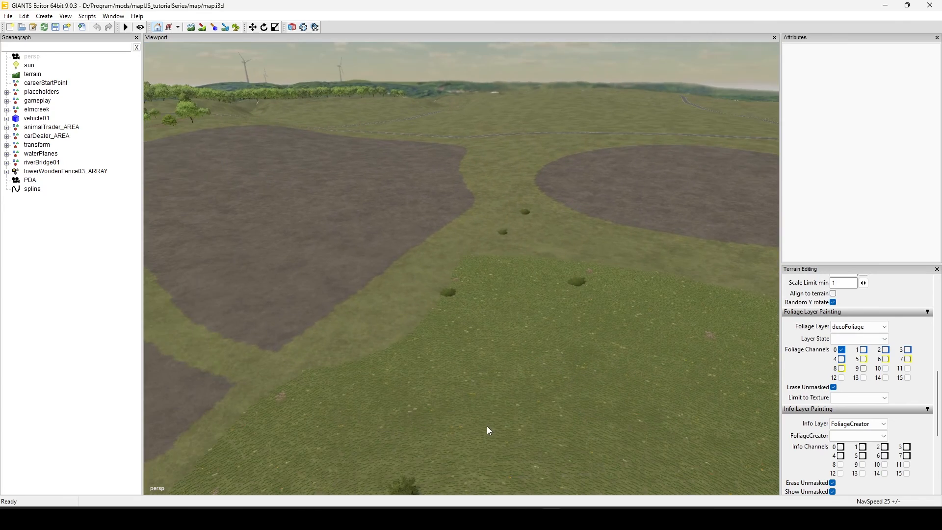
pyautogui.keyDown('alt'); pyautogui.moveTo(446, 387); pyautogui.dragTo(492, 211, button='middle'); pyautogui.keyUp('alt')
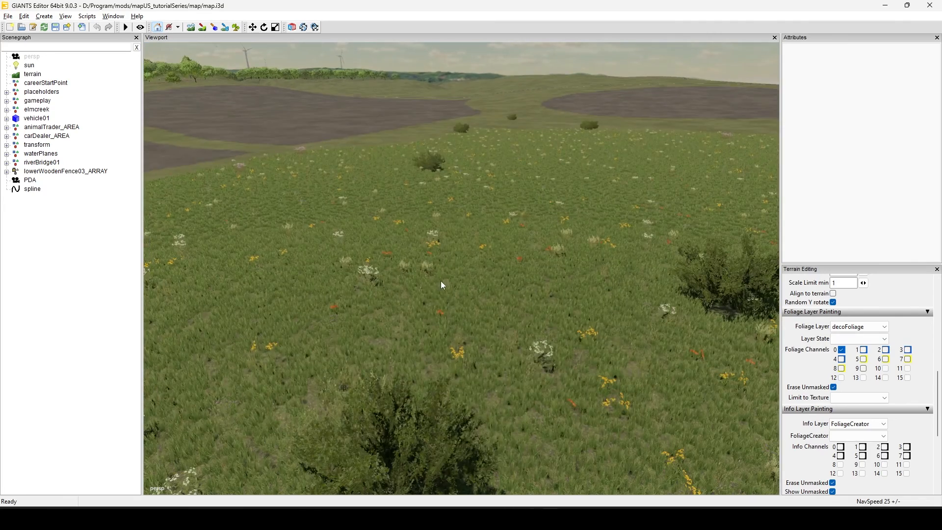
pyautogui.keyDown('alt'); pyautogui.moveTo(440, 280); pyautogui.dragTo(512, 298); pyautogui.keyUp('alt')
pyautogui.keyDown('alt'); pyautogui.moveTo(511, 298); pyautogui.dragTo(499, 368, button='middle'); pyautogui.keyUp('alt')
pyautogui.keyDown('alt'); pyautogui.moveTo(502, 333); pyautogui.dragTo(395, 421, button='middle'); pyautogui.keyUp('alt')
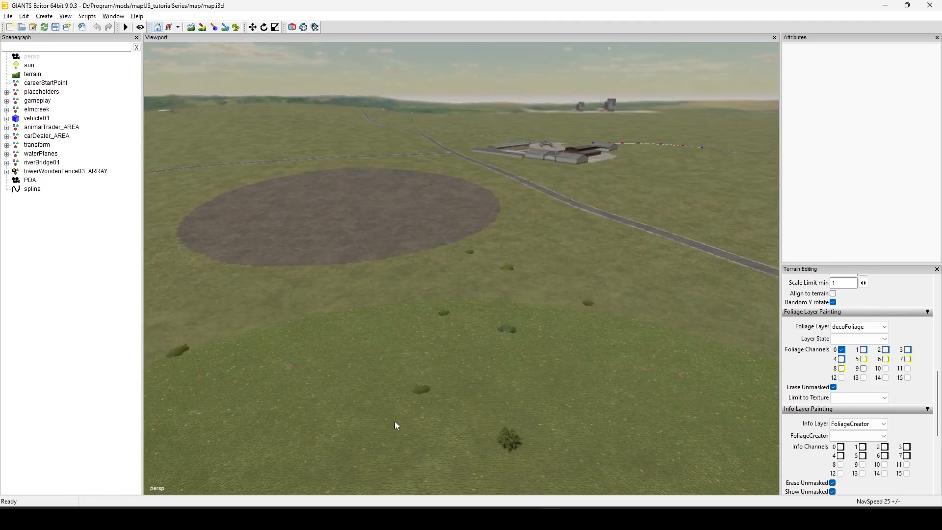
pyautogui.keyDown('alt'); pyautogui.moveTo(530, 349); pyautogui.dragTo(452, 457, button='middle'); pyautogui.keyUp('alt')
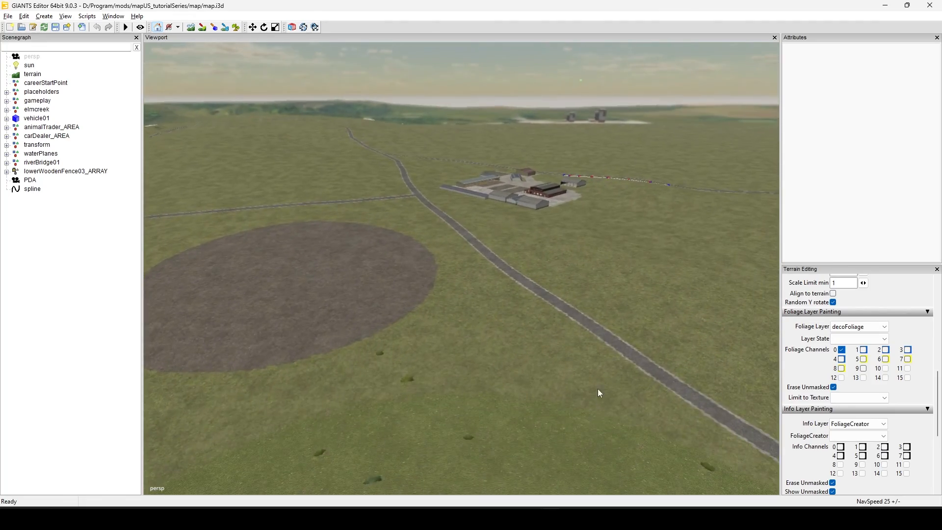
pyautogui.keyDown('alt'); pyautogui.moveTo(598, 389); pyautogui.dragTo(444, 423); pyautogui.keyUp('alt')
pyautogui.keyDown('alt'); pyautogui.moveTo(444, 424); pyautogui.dragTo(46, 322, button='middle'); pyautogui.keyUp('alt')
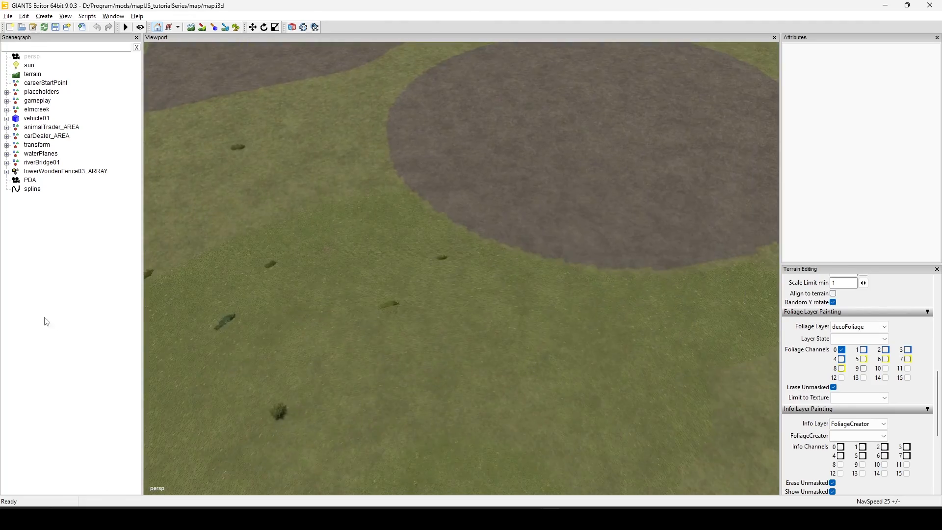
# Check the bushes on the grassland beside the road and save the map.
pyautogui.keyDown('alt'); pyautogui.moveTo(391, 299); pyautogui.dragTo(346, 321); pyautogui.keyUp('alt')
pyautogui.keyDown('alt'); pyautogui.moveTo(347, 320); pyautogui.dragTo(344, 368, button='right'); pyautogui.keyUp('alt')
pyautogui.keyDown('alt'); pyautogui.moveTo(344, 368); pyautogui.dragTo(450, 256, button='middle'); pyautogui.keyUp('alt')
pyautogui.keyDown('alt'); pyautogui.moveTo(451, 256); pyautogui.dragTo(380, 238); pyautogui.keyUp('alt')
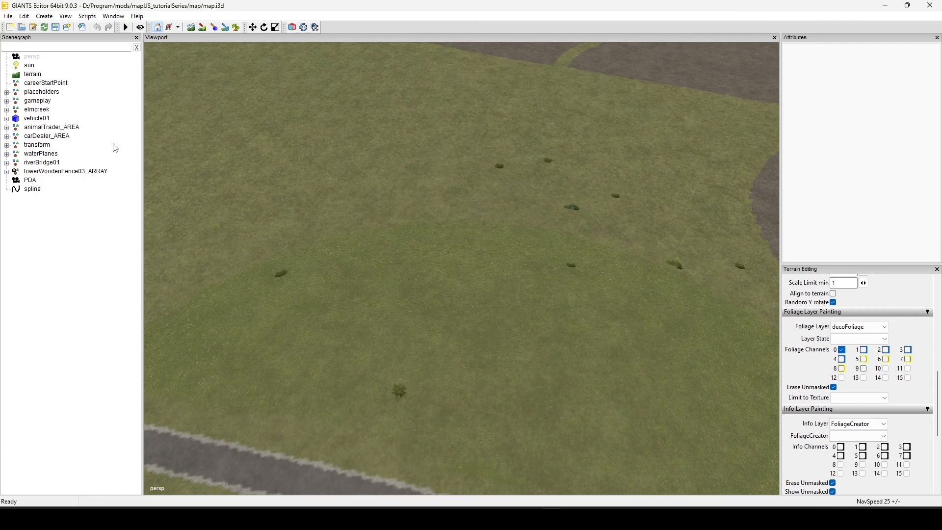
pyautogui.click(56, 28)
# Activate info layer painting over the round dirt patch and set the FoliageCreator info layer to Grass.
pyautogui.keyDown('alt'); pyautogui.moveTo(435, 320); pyautogui.dragTo(498, 291); pyautogui.keyUp('alt')
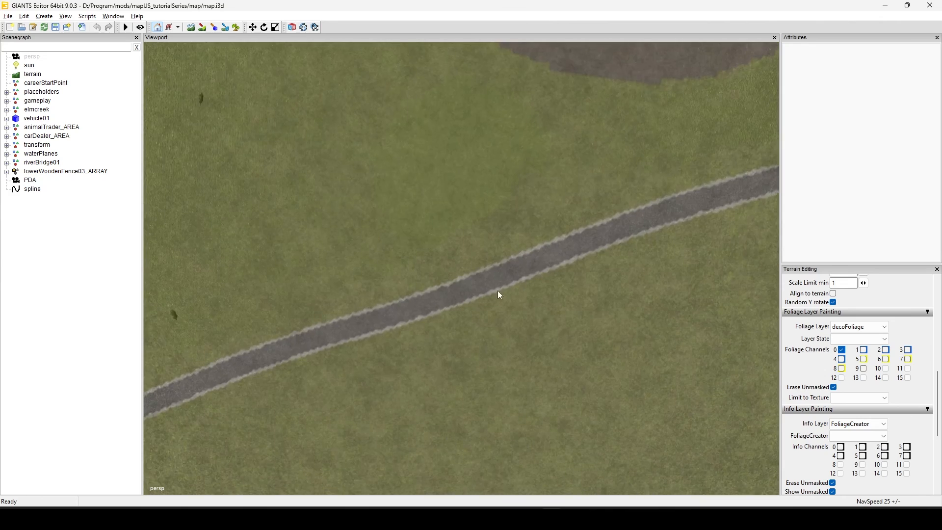
pyautogui.keyDown('alt'); pyautogui.moveTo(498, 290); pyautogui.dragTo(483, 391, button='middle'); pyautogui.keyUp('alt')
pyautogui.keyDown('alt'); pyautogui.moveTo(482, 390); pyautogui.dragTo(109, 398, button='right'); pyautogui.keyUp('alt')
pyautogui.keyDown('alt'); pyautogui.moveTo(454, 334); pyautogui.dragTo(481, 332); pyautogui.keyUp('alt')
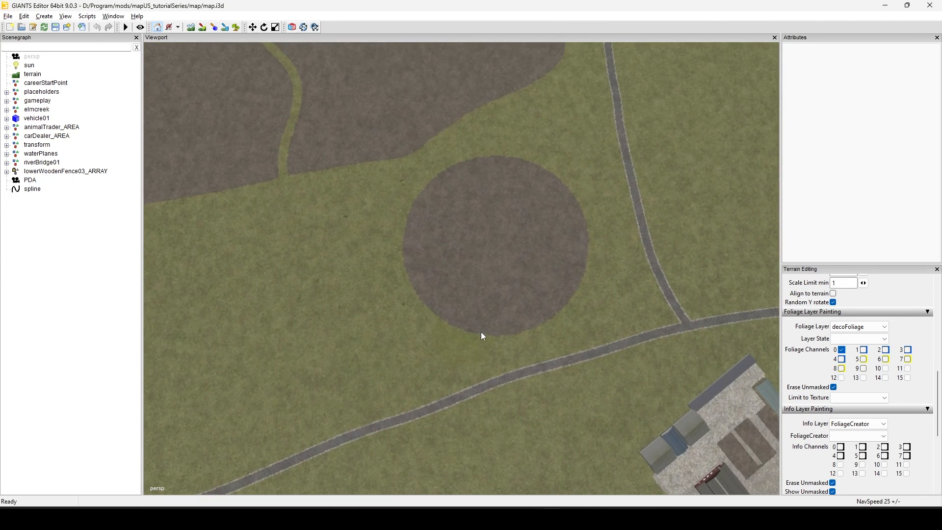
pyautogui.click(225, 27)
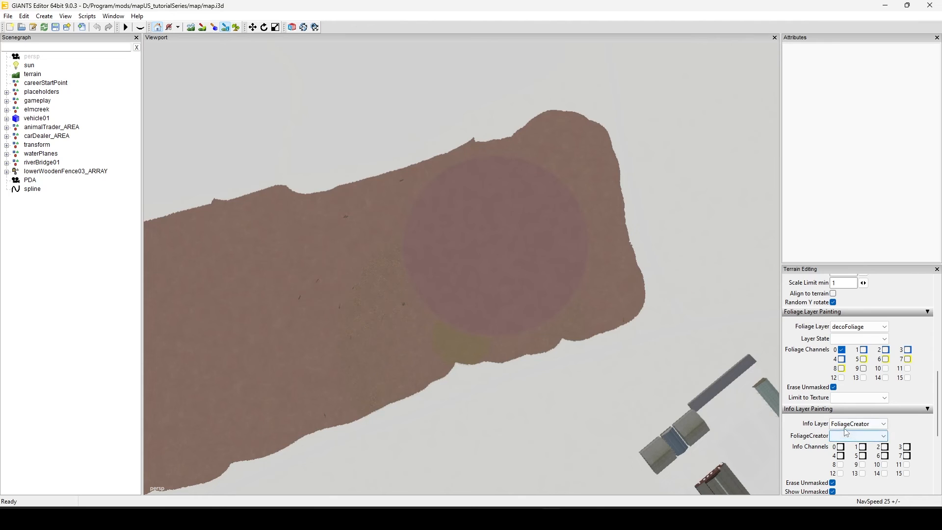
pyautogui.click(886, 327)
pyautogui.click(888, 329)
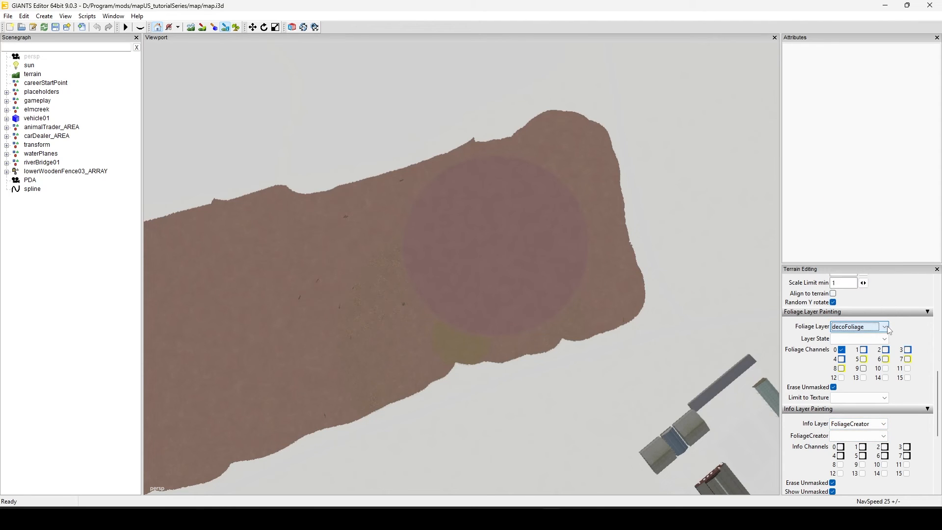
pyautogui.click(883, 436)
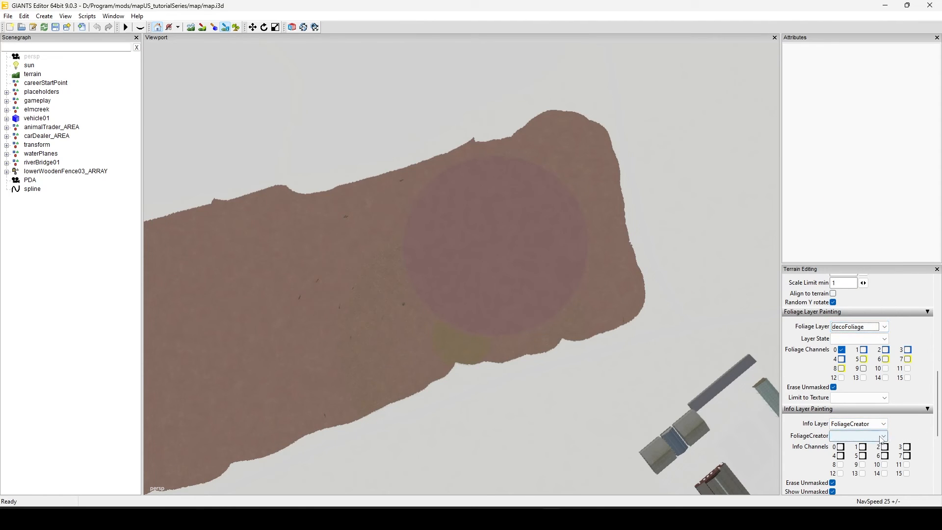
pyautogui.click(874, 453)
# Erase the entire painted Grass info layer area around the round dirt patch.
pyautogui.scroll(-5, 540, 270)
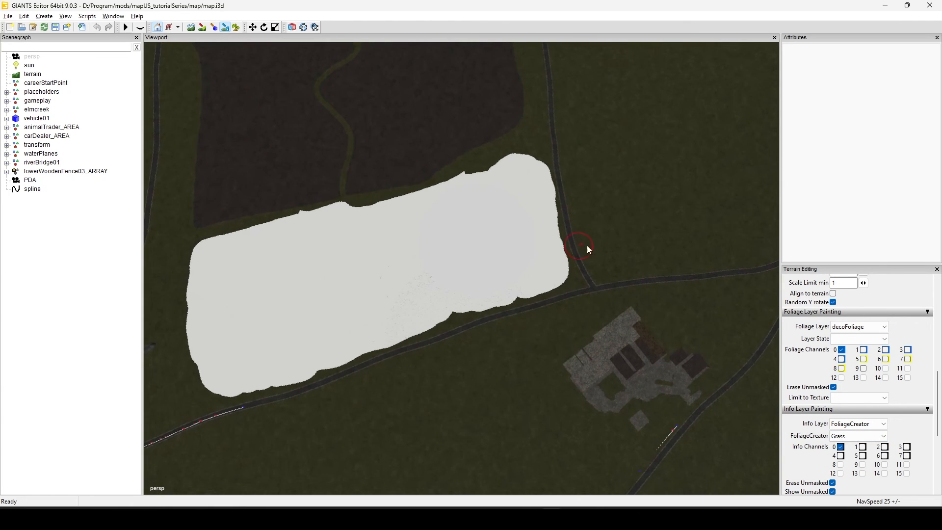
pyautogui.keyDown('alt'); pyautogui.moveTo(587, 246); pyautogui.dragTo(551, 246); pyautogui.keyUp('alt')
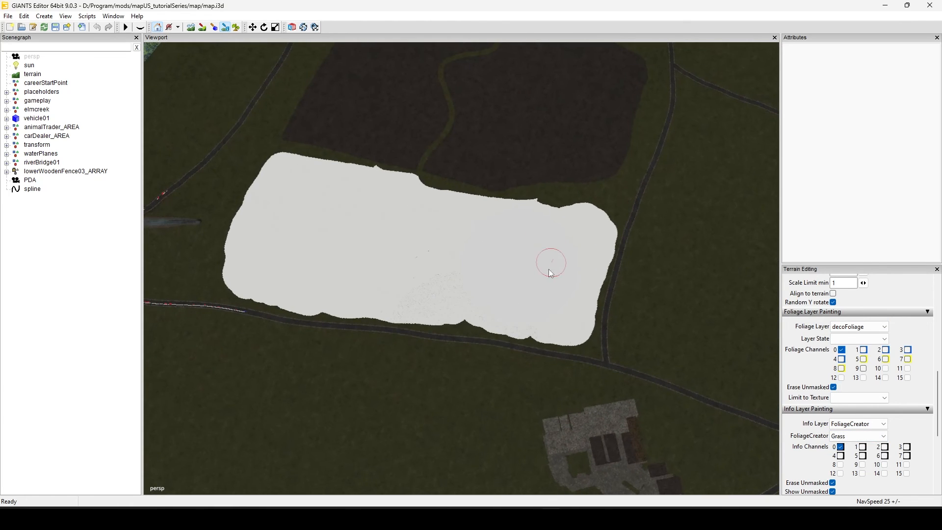
pyautogui.moveTo(564, 308)
pyautogui.mouseDown()
pyautogui.moveTo(554, 324)
pyautogui.moveTo(569, 312)
pyautogui.mouseUp()
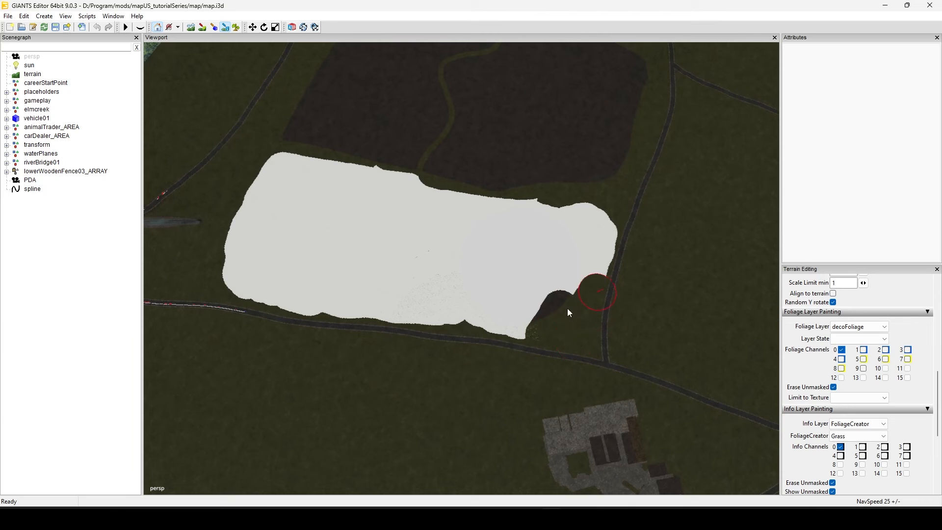
pyautogui.moveTo(619, 244)
pyautogui.mouseDown()
pyautogui.moveTo(579, 247)
pyautogui.moveTo(554, 199)
pyautogui.moveTo(485, 217)
pyautogui.moveTo(435, 194)
pyautogui.moveTo(388, 189)
pyautogui.moveTo(344, 156)
pyautogui.moveTo(303, 152)
pyautogui.moveTo(300, 192)
pyautogui.moveTo(230, 241)
pyautogui.moveTo(348, 190)
pyautogui.moveTo(304, 234)
pyautogui.moveTo(373, 223)
pyautogui.moveTo(491, 231)
pyautogui.moveTo(510, 256)
pyautogui.moveTo(540, 262)
pyautogui.moveTo(533, 315)
pyautogui.moveTo(453, 306)
pyautogui.moveTo(367, 313)
pyautogui.moveTo(281, 293)
pyautogui.moveTo(327, 273)
pyautogui.mouseUp()
pyautogui.moveTo(271, 261); pyautogui.dragTo(273, 279)
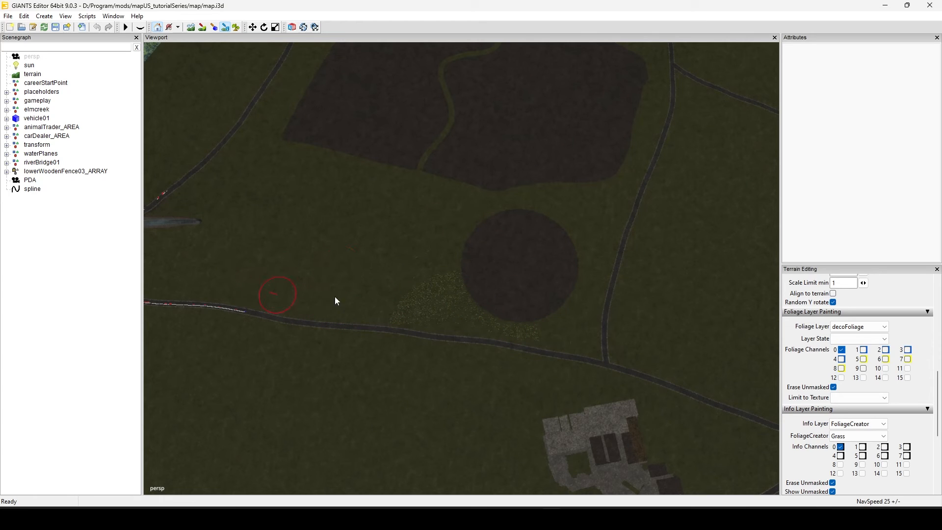
# Inspect the foliage near the round dirt patch up close with the info layer painting cleared.
pyautogui.keyDown('alt'); pyautogui.moveTo(403, 311); pyautogui.dragTo(512, 269); pyautogui.keyUp('alt')
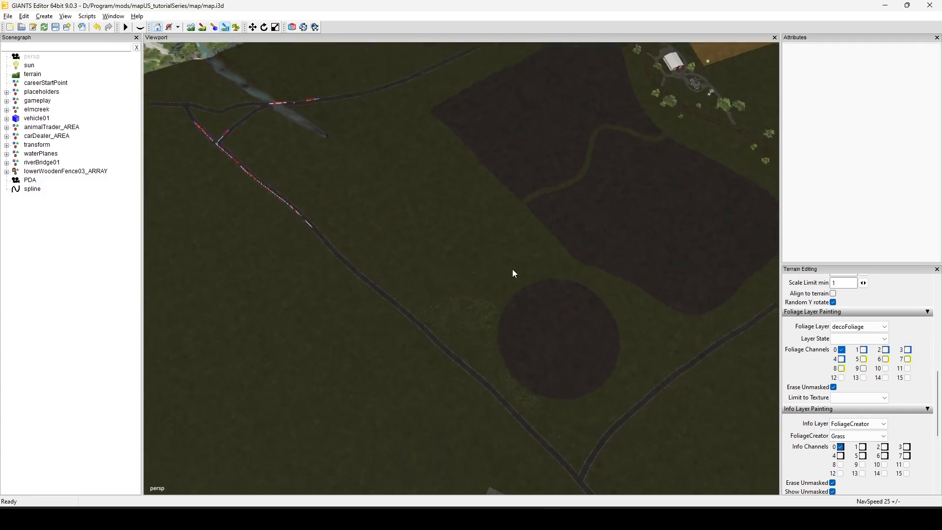
pyautogui.scroll(8, 512, 269)
pyautogui.scroll(8, 462, 268)
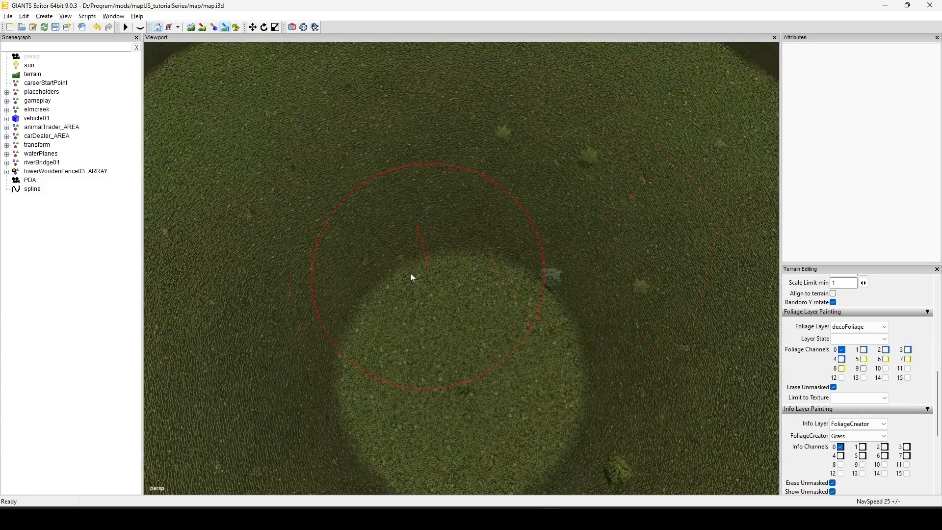
# Turn off info layer painting over the grassland near the round dirt patch.
pyautogui.keyDown('alt'); pyautogui.moveTo(411, 273); pyautogui.dragTo(500, 253); pyautogui.keyUp('alt')
pyautogui.scroll(-9, 496, 260)
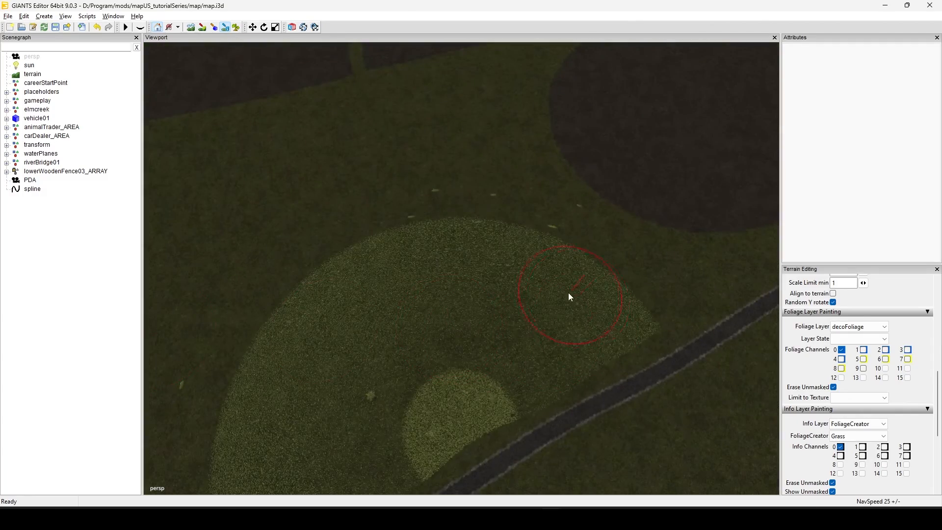
pyautogui.keyDown('alt'); pyautogui.moveTo(569, 293); pyautogui.dragTo(534, 291); pyautogui.keyUp('alt')
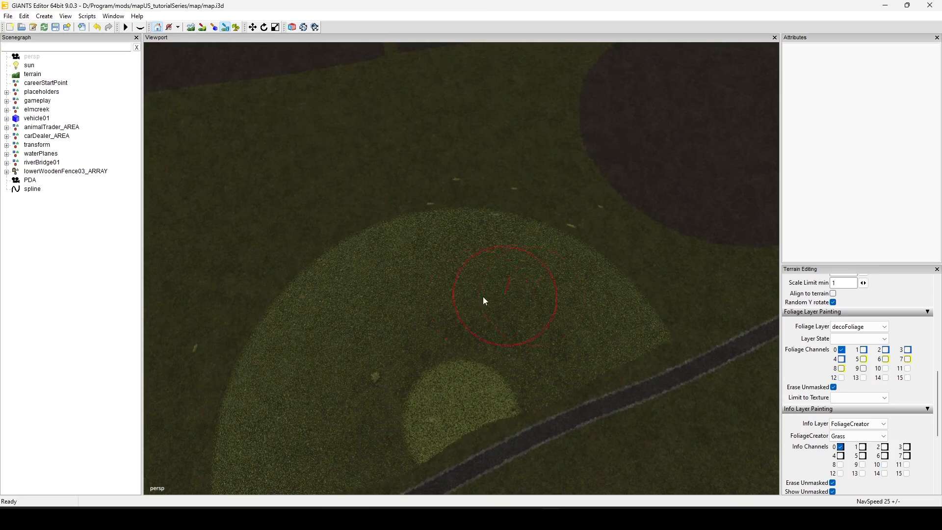
pyautogui.click(225, 27)
# Survey the bushes and ground foliage across the grassland between the road, the farmyard and the dirt fields.
pyautogui.scroll(8, 507, 266)
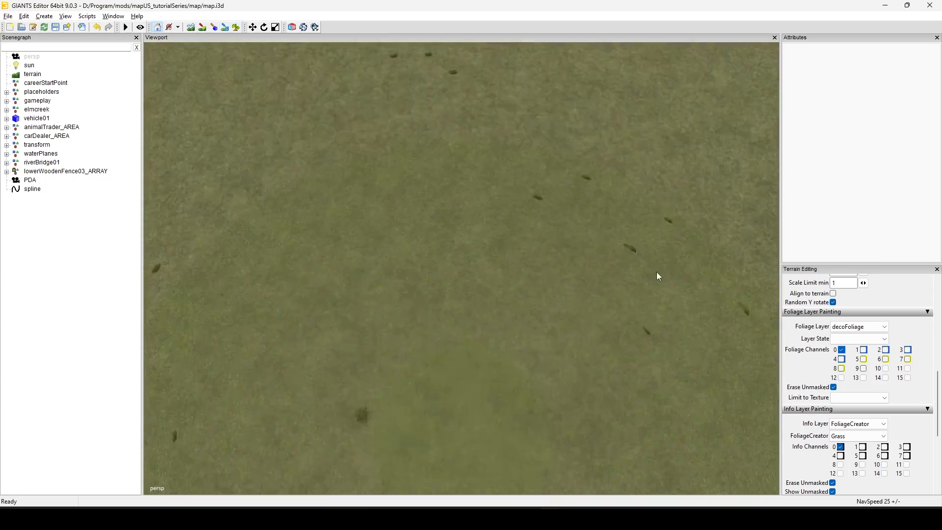
pyautogui.scroll(5, 657, 272)
pyautogui.keyDown('alt'); pyautogui.moveTo(514, 342); pyautogui.dragTo(690, 265); pyautogui.keyUp('alt')
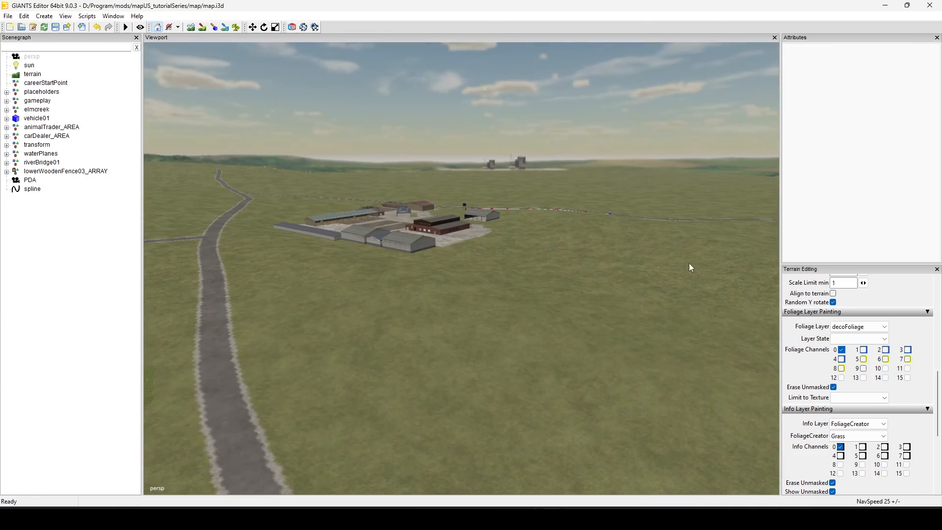
pyautogui.keyDown('alt'); pyautogui.moveTo(600, 209); pyautogui.dragTo(472, 467); pyautogui.keyUp('alt')
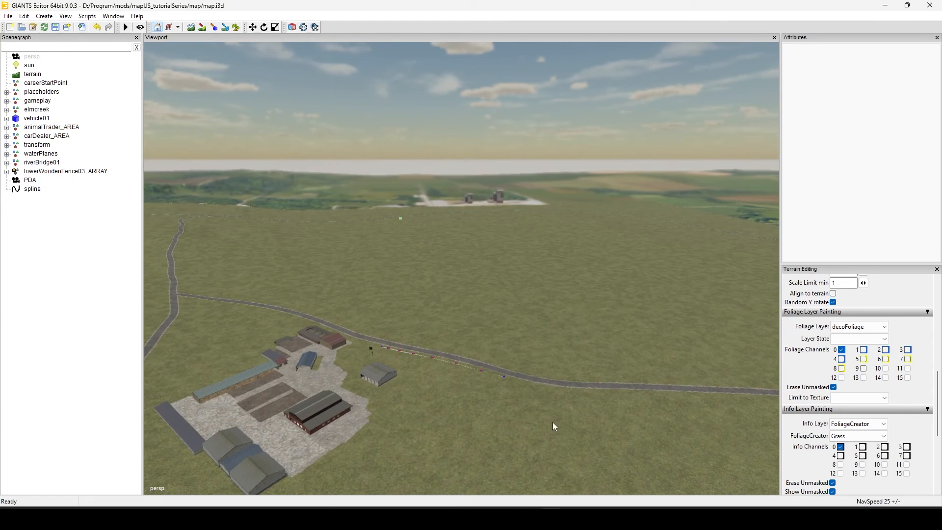
pyautogui.keyDown('alt'); pyautogui.moveTo(589, 341); pyautogui.dragTo(396, 411); pyautogui.keyUp('alt')
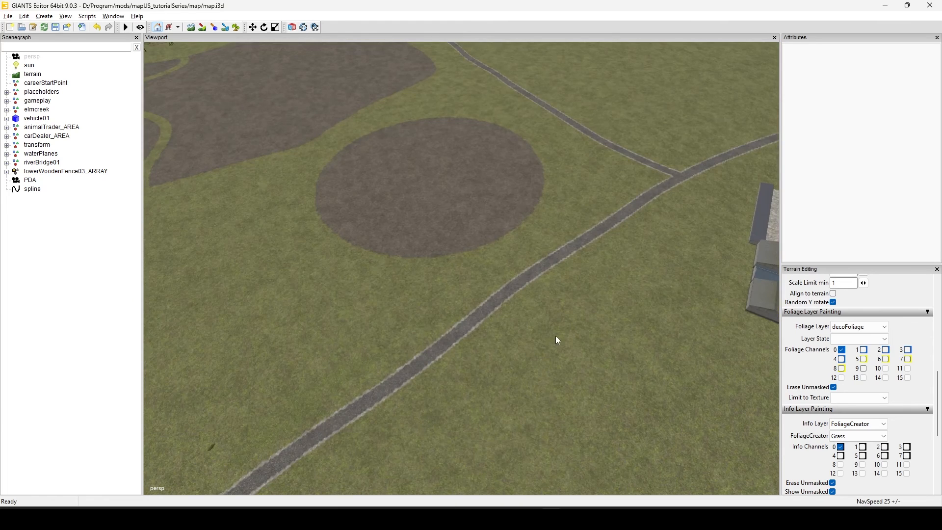
pyautogui.keyDown('alt'); pyautogui.moveTo(556, 337); pyautogui.dragTo(466, 340); pyautogui.keyUp('alt')
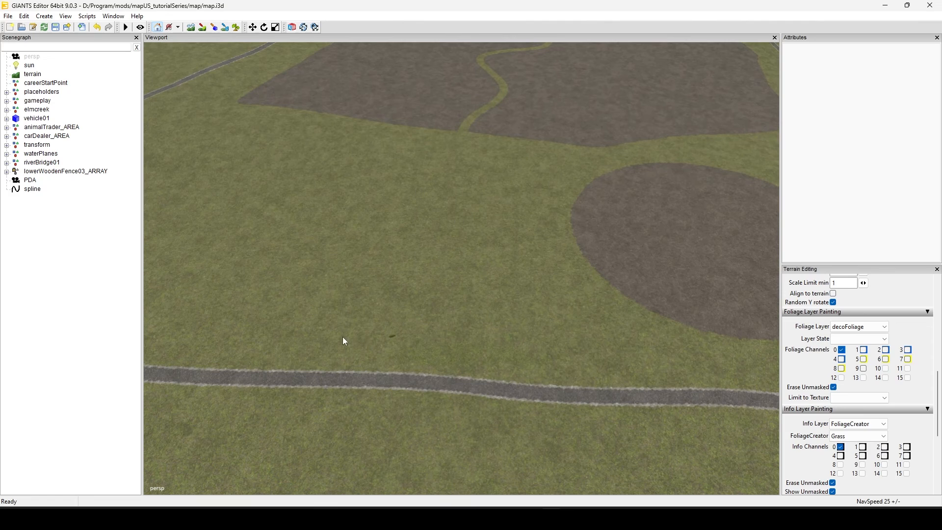
pyautogui.keyDown('alt'); pyautogui.moveTo(345, 342); pyautogui.dragTo(552, 462); pyautogui.keyUp('alt')
pyautogui.keyDown('alt'); pyautogui.moveTo(363, 381); pyautogui.dragTo(465, 304, button='right'); pyautogui.keyUp('alt')
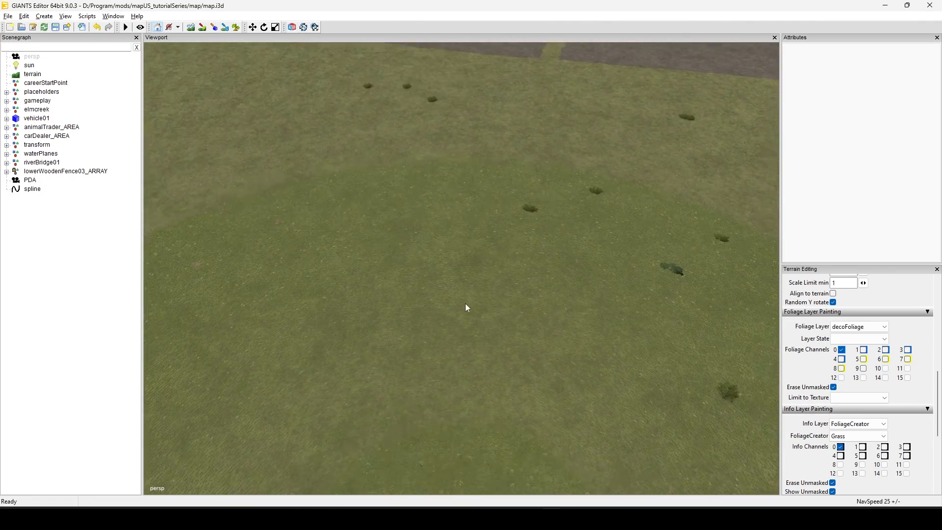
pyautogui.keyDown('alt'); pyautogui.moveTo(468, 334); pyautogui.dragTo(343, 312, button='middle'); pyautogui.keyUp('alt')
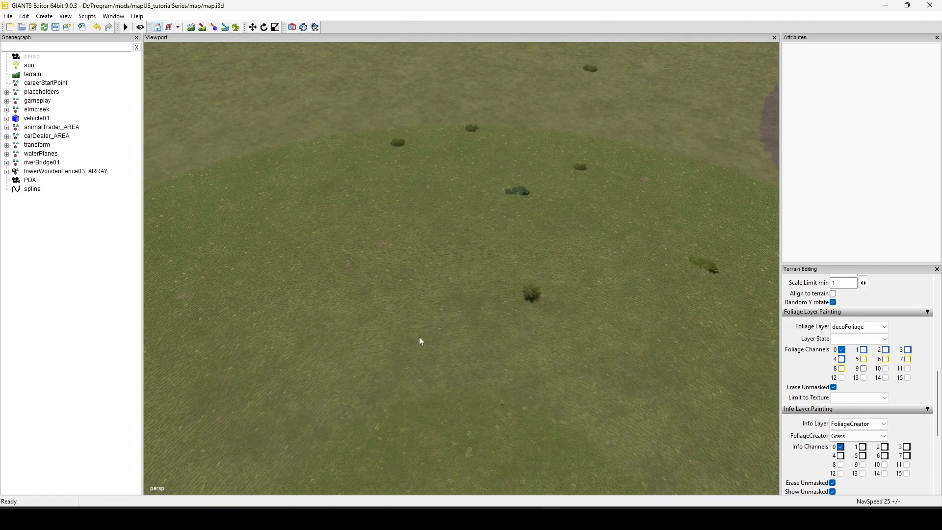
pyautogui.keyDown('alt'); pyautogui.moveTo(340, 386); pyautogui.dragTo(452, 362); pyautogui.keyUp('alt')
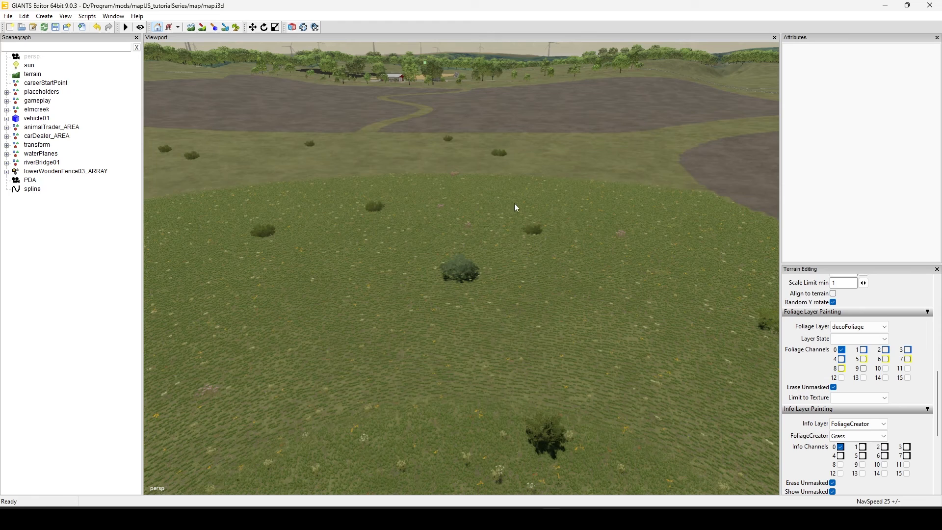
pyautogui.keyDown('alt'); pyautogui.moveTo(454, 327); pyautogui.dragTo(342, 313); pyautogui.keyUp('alt')
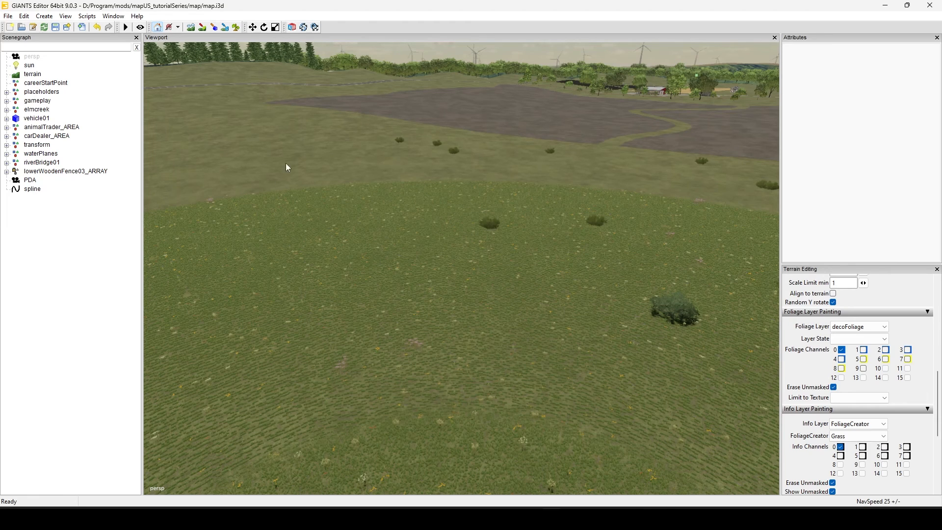
pyautogui.keyDown('alt'); pyautogui.moveTo(314, 355); pyautogui.dragTo(542, 333); pyautogui.keyUp('alt')
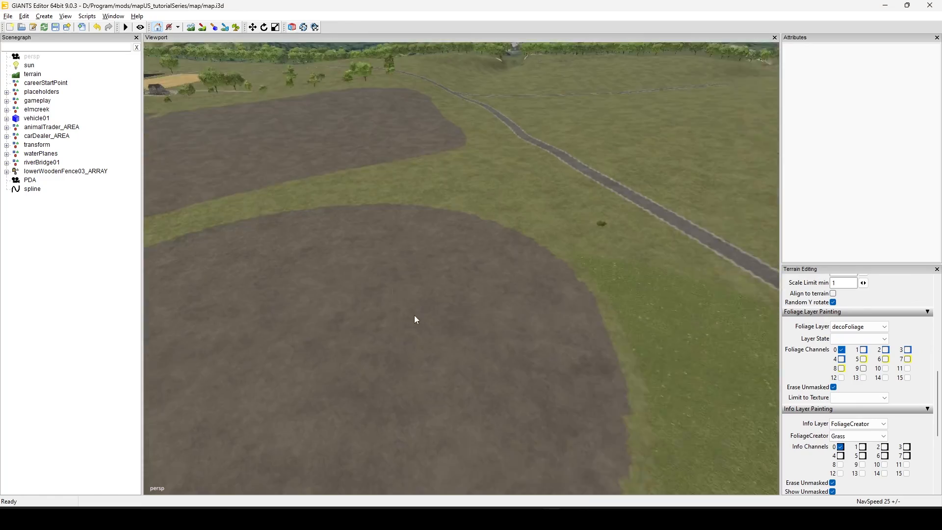
pyautogui.keyDown('alt'); pyautogui.moveTo(416, 320); pyautogui.dragTo(349, 424); pyautogui.keyUp('alt')
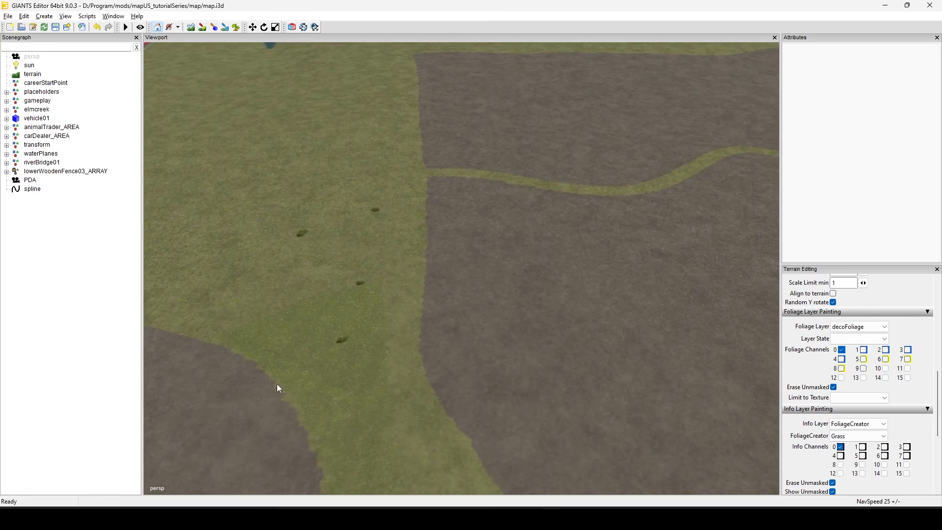
pyautogui.keyDown('alt'); pyautogui.moveTo(277, 384); pyautogui.dragTo(573, 354); pyautogui.keyUp('alt')
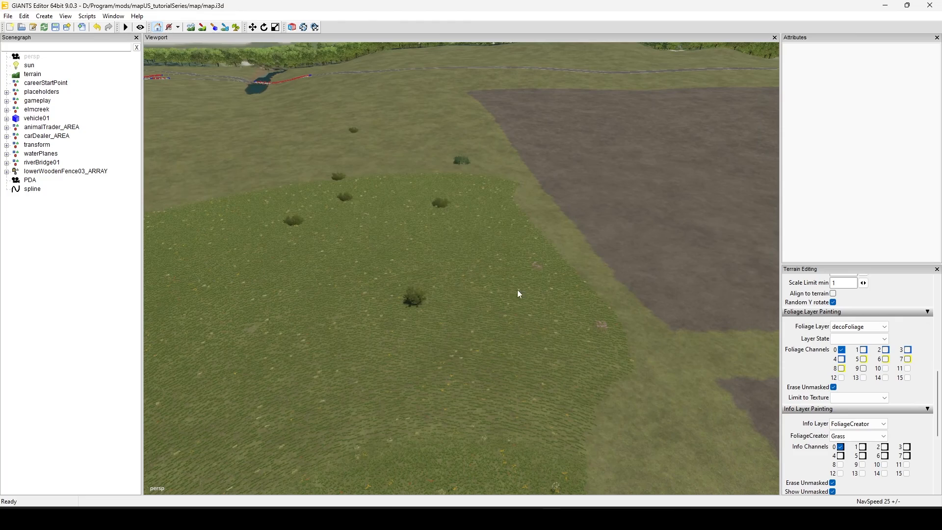
# Inspect the flowers, bushes and grass on the grassland up close.
pyautogui.keyDown('alt'); pyautogui.moveTo(517, 289); pyautogui.dragTo(547, 370, button='middle'); pyautogui.keyUp('alt')
pyautogui.keyDown('alt'); pyautogui.moveTo(547, 370); pyautogui.dragTo(454, 309); pyautogui.keyUp('alt')
pyautogui.keyDown('alt'); pyautogui.moveTo(453, 309); pyautogui.dragTo(493, 316, button='right'); pyautogui.keyUp('alt')
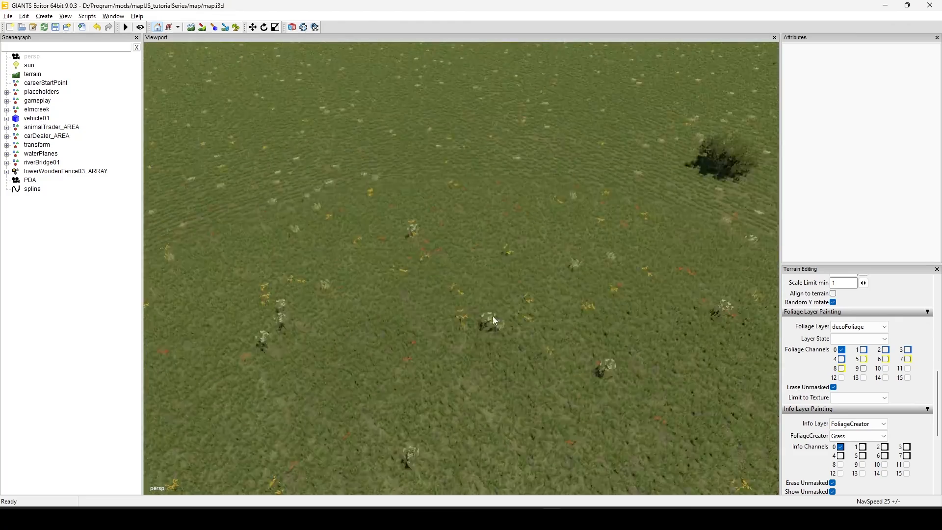
pyautogui.keyDown('alt'); pyautogui.moveTo(493, 316); pyautogui.dragTo(540, 307); pyautogui.keyUp('alt')
pyautogui.keyDown('alt'); pyautogui.moveTo(540, 306); pyautogui.dragTo(607, 341, button='right'); pyautogui.keyUp('alt')
pyautogui.keyDown('alt'); pyautogui.moveTo(607, 340); pyautogui.dragTo(722, 368); pyautogui.keyUp('alt')
pyautogui.keyDown('alt'); pyautogui.moveTo(722, 368); pyautogui.dragTo(567, 398, button='right'); pyautogui.keyUp('alt')
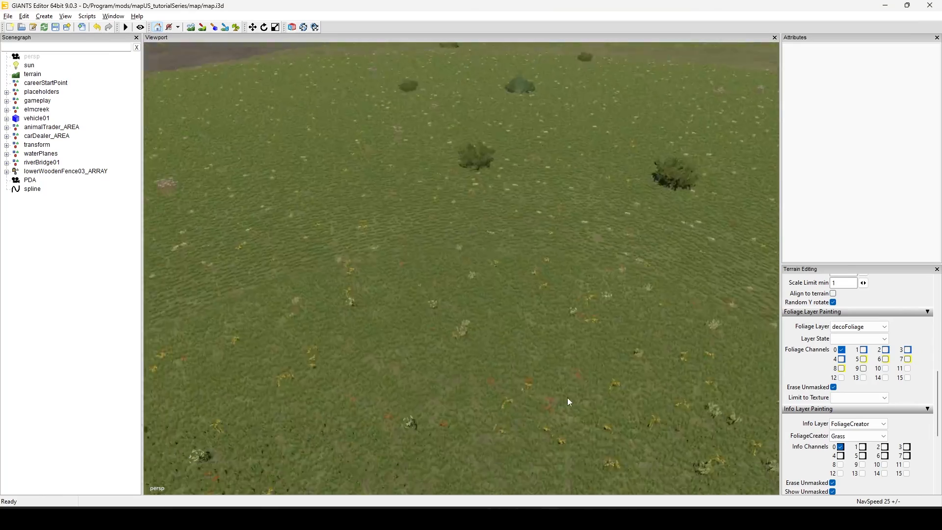
pyautogui.keyDown('alt'); pyautogui.moveTo(567, 397); pyautogui.dragTo(522, 412, button='middle'); pyautogui.keyUp('alt')
pyautogui.keyDown('alt'); pyautogui.moveTo(523, 411); pyautogui.dragTo(563, 384, button='right'); pyautogui.keyUp('alt')
pyautogui.keyDown('alt'); pyautogui.moveTo(563, 384); pyautogui.dragTo(677, 389); pyautogui.keyUp('alt')
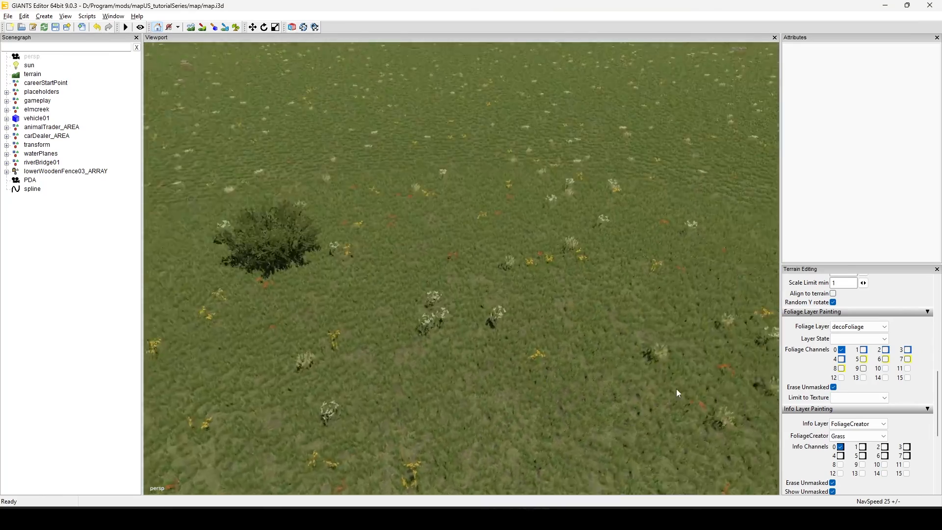
pyautogui.keyDown('alt'); pyautogui.moveTo(676, 389); pyautogui.dragTo(636, 374, button='middle'); pyautogui.keyUp('alt')
pyautogui.keyDown('alt'); pyautogui.moveTo(636, 374); pyautogui.dragTo(325, 424, button='right'); pyautogui.keyUp('alt')
pyautogui.keyDown('alt'); pyautogui.moveTo(324, 424); pyautogui.dragTo(445, 399); pyautogui.keyUp('alt')
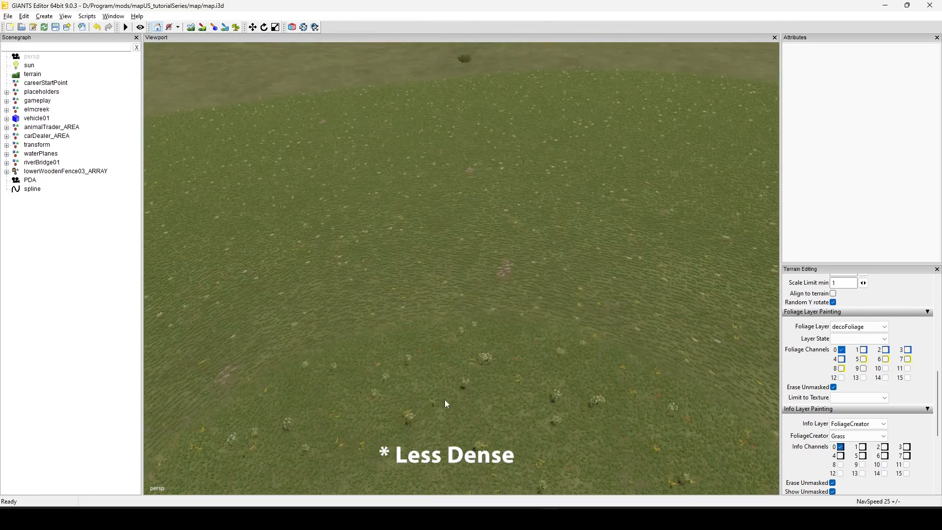
# Compare the foliage density between the near and distant parts of the grass area.
pyautogui.keyDown('alt'); pyautogui.moveTo(445, 400); pyautogui.dragTo(461, 442, button='right'); pyautogui.keyUp('alt')
pyautogui.keyDown('alt'); pyautogui.moveTo(462, 442); pyautogui.dragTo(512, 435); pyautogui.keyUp('alt')
pyautogui.keyDown('alt'); pyautogui.moveTo(512, 435); pyautogui.dragTo(573, 302, button='right'); pyautogui.keyUp('alt')
pyautogui.keyDown('alt'); pyautogui.moveTo(574, 301); pyautogui.dragTo(595, 323); pyautogui.keyUp('alt')
pyautogui.keyDown('alt'); pyautogui.moveTo(595, 323); pyautogui.dragTo(479, 398, button='right'); pyautogui.keyUp('alt')
pyautogui.keyDown('alt'); pyautogui.moveTo(479, 398); pyautogui.dragTo(745, 386); pyautogui.keyUp('alt')
pyautogui.keyDown('alt'); pyautogui.moveTo(745, 386); pyautogui.dragTo(548, 359, button='right'); pyautogui.keyUp('alt')
pyautogui.keyDown('alt'); pyautogui.moveTo(548, 358); pyautogui.dragTo(511, 377); pyautogui.keyUp('alt')
pyautogui.keyDown('alt'); pyautogui.moveTo(510, 377); pyautogui.dragTo(446, 447, button='right'); pyautogui.keyUp('alt')
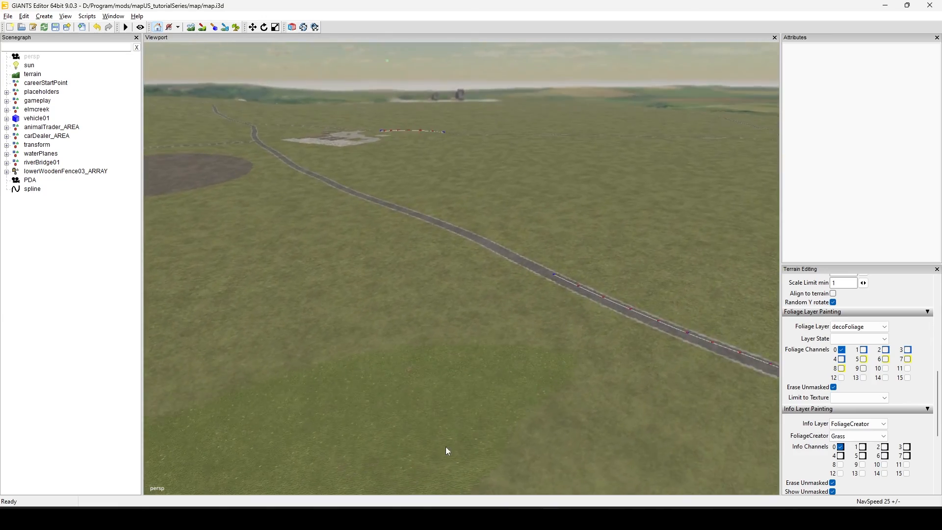
# Examine where the generated foliage ends along the edge of the road.
pyautogui.keyDown('alt'); pyautogui.moveTo(446, 447); pyautogui.dragTo(511, 431); pyautogui.keyUp('alt')
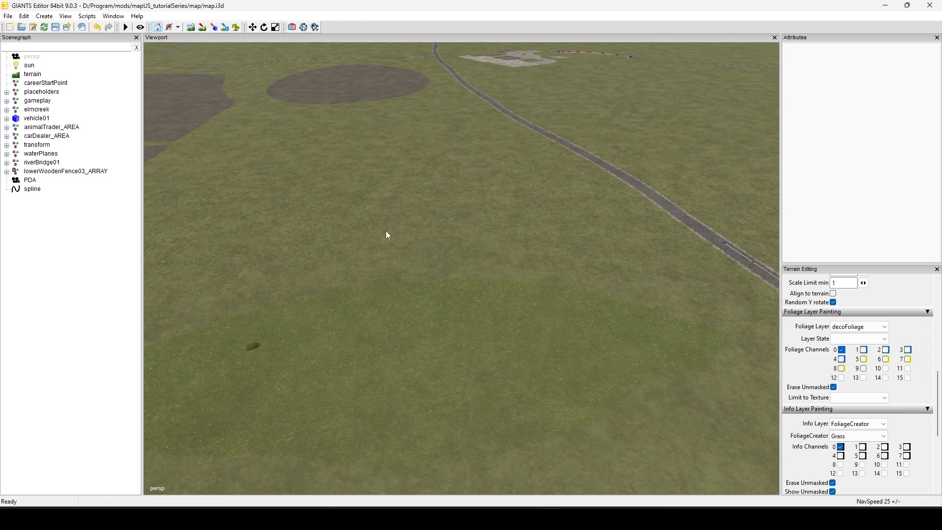
pyautogui.keyDown('alt'); pyautogui.moveTo(582, 303); pyautogui.dragTo(296, 389, button='middle'); pyautogui.keyUp('alt')
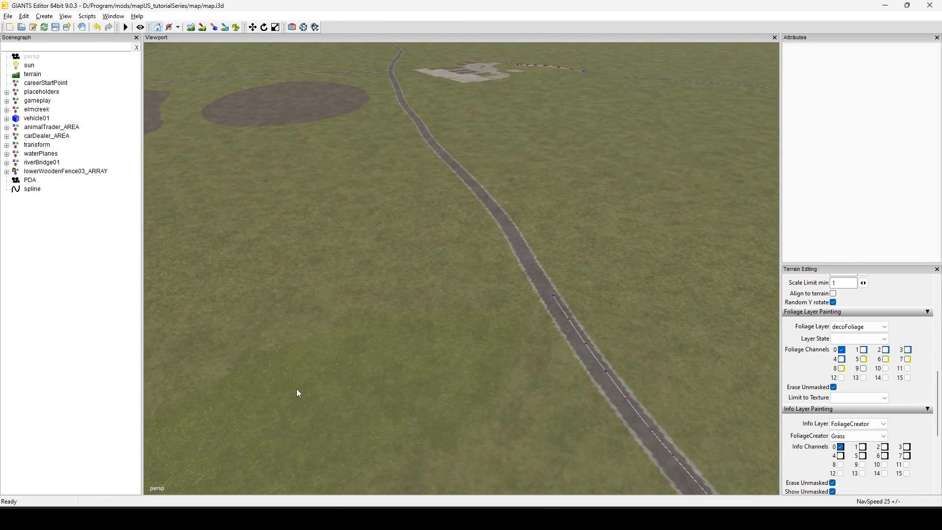
pyautogui.keyDown('alt'); pyautogui.moveTo(297, 389); pyautogui.dragTo(509, 331, button='right'); pyautogui.keyUp('alt')
pyautogui.keyDown('alt'); pyautogui.moveTo(508, 332); pyautogui.dragTo(483, 382, button='middle'); pyautogui.keyUp('alt')
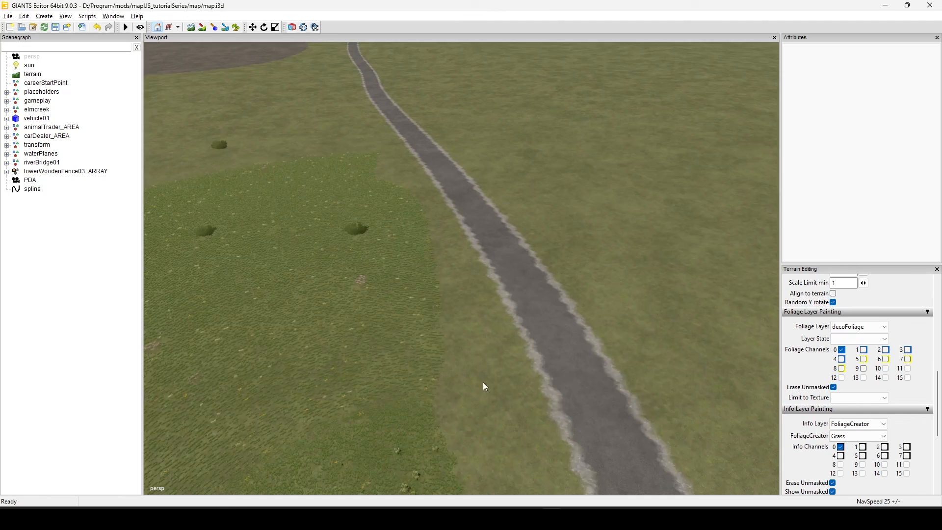
pyautogui.keyDown('alt'); pyautogui.moveTo(482, 382); pyautogui.dragTo(504, 367, button='right'); pyautogui.keyUp('alt')
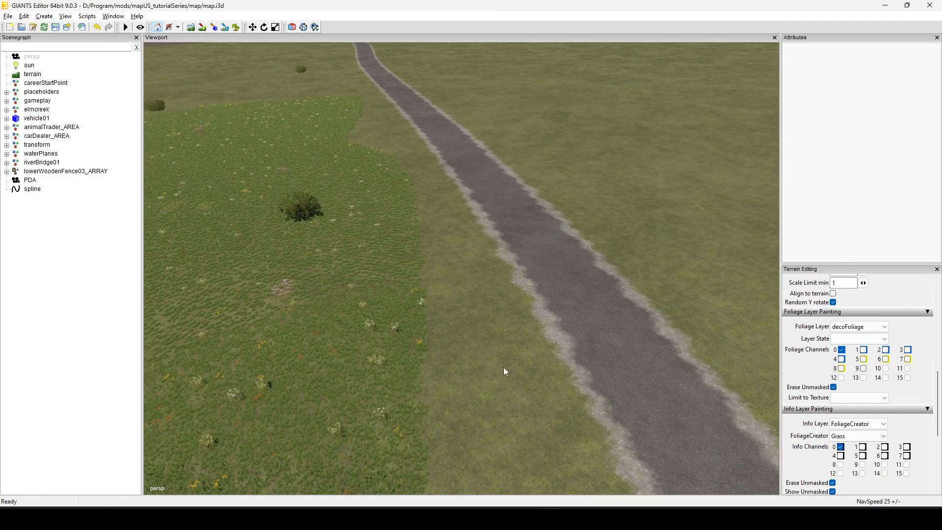
pyautogui.keyDown('alt'); pyautogui.moveTo(504, 367); pyautogui.dragTo(469, 329); pyautogui.keyUp('alt')
pyautogui.keyDown('alt'); pyautogui.moveTo(470, 328); pyautogui.dragTo(476, 356, button='middle'); pyautogui.keyUp('alt')
pyautogui.keyDown('alt'); pyautogui.moveTo(476, 356); pyautogui.dragTo(338, 403); pyautogui.keyUp('alt')
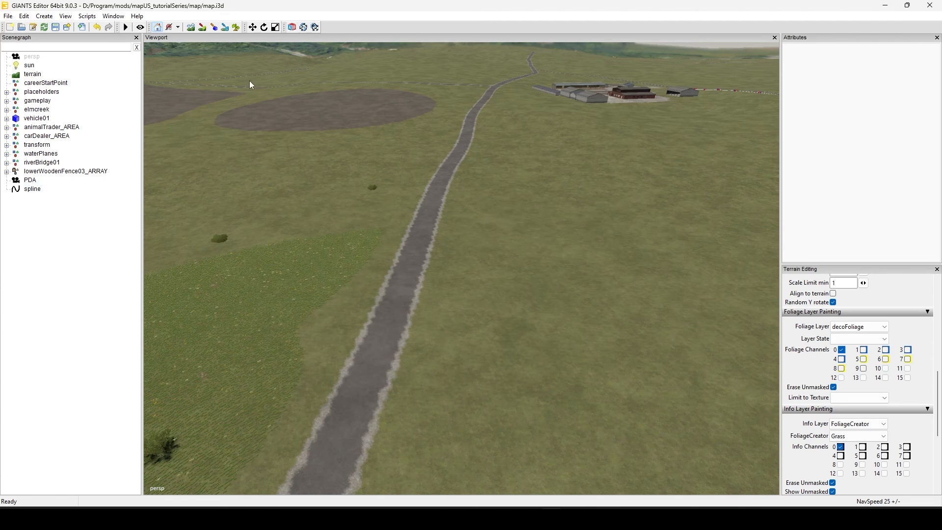
# Paint a Grass info layer strip along the bare side of the road and review the FoliageCreator layer options.
pyautogui.click(226, 28)
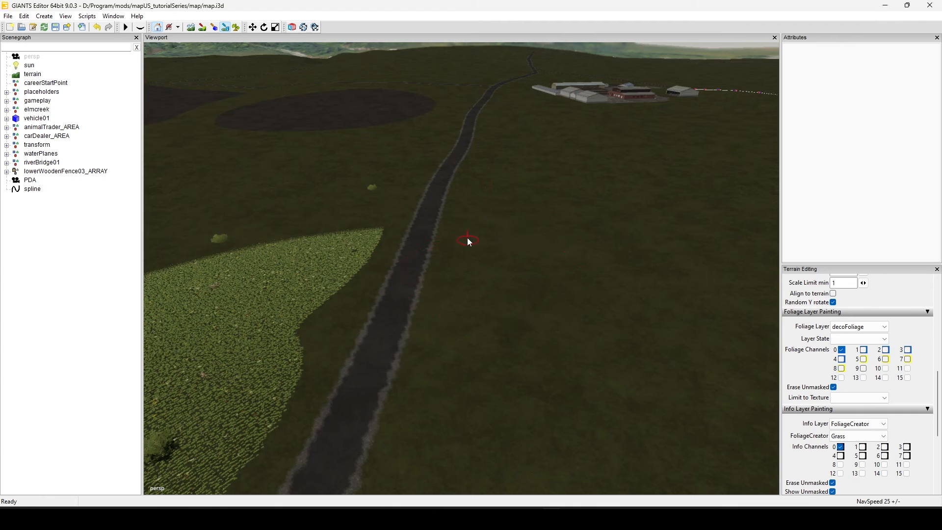
pyautogui.moveTo(451, 229); pyautogui.dragTo(442, 260)
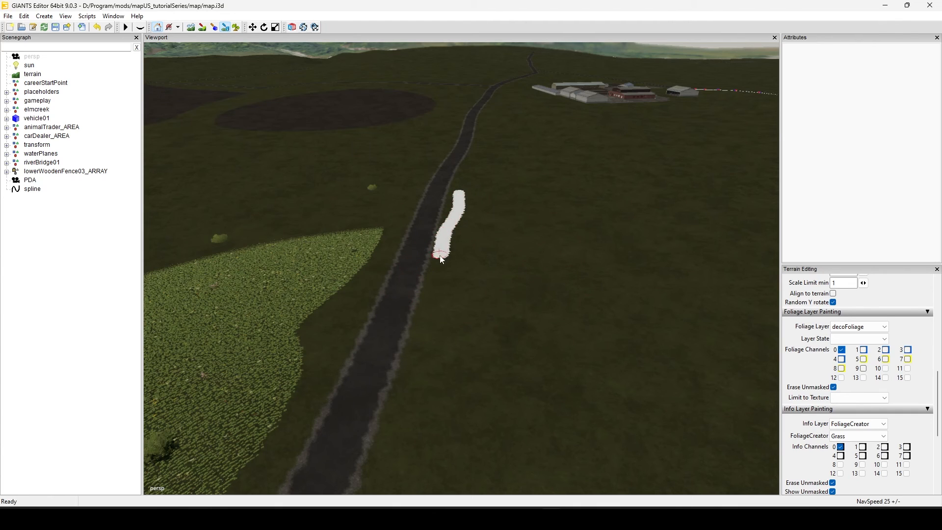
pyautogui.moveTo(435, 296); pyautogui.dragTo(426, 334)
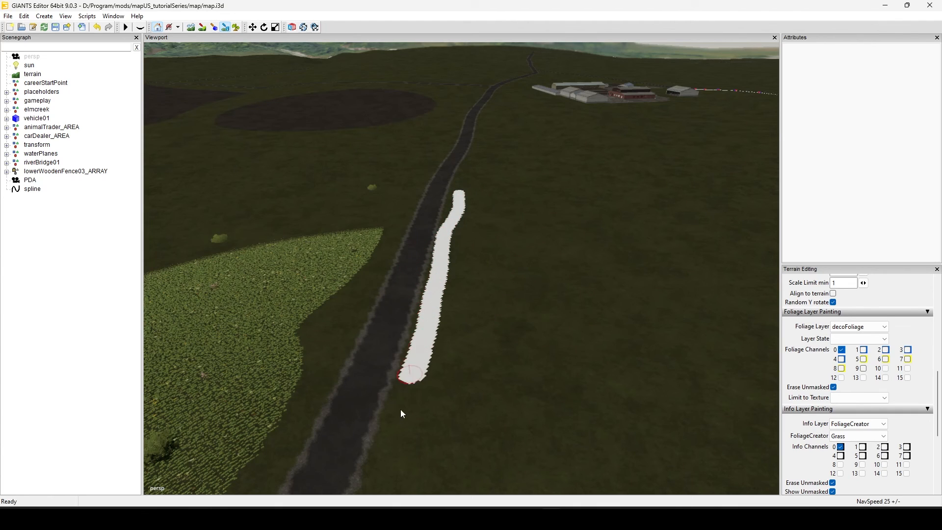
pyautogui.moveTo(402, 413); pyautogui.dragTo(408, 428)
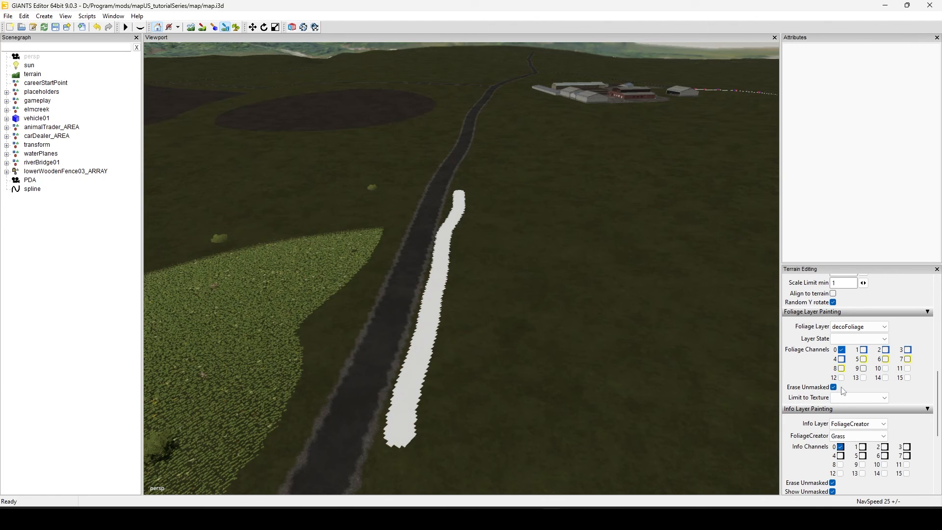
pyautogui.click(884, 435)
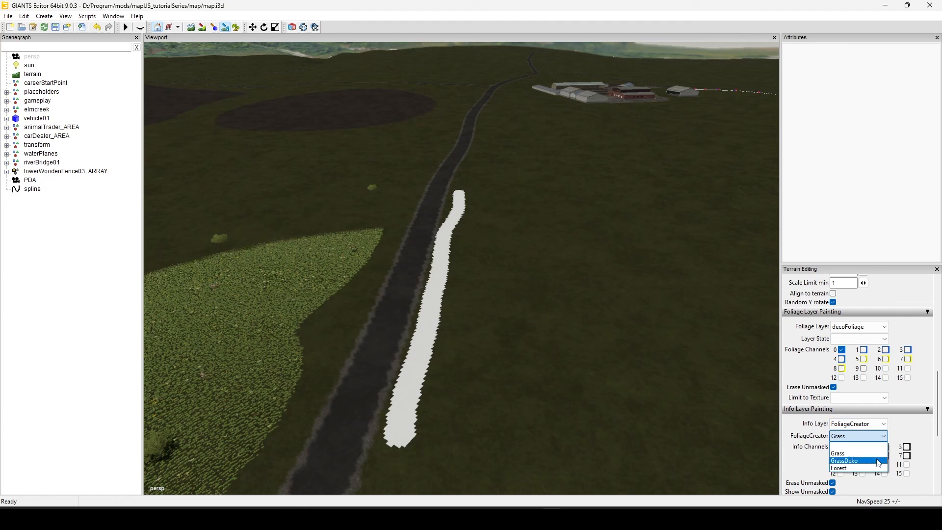
pyautogui.click(912, 431)
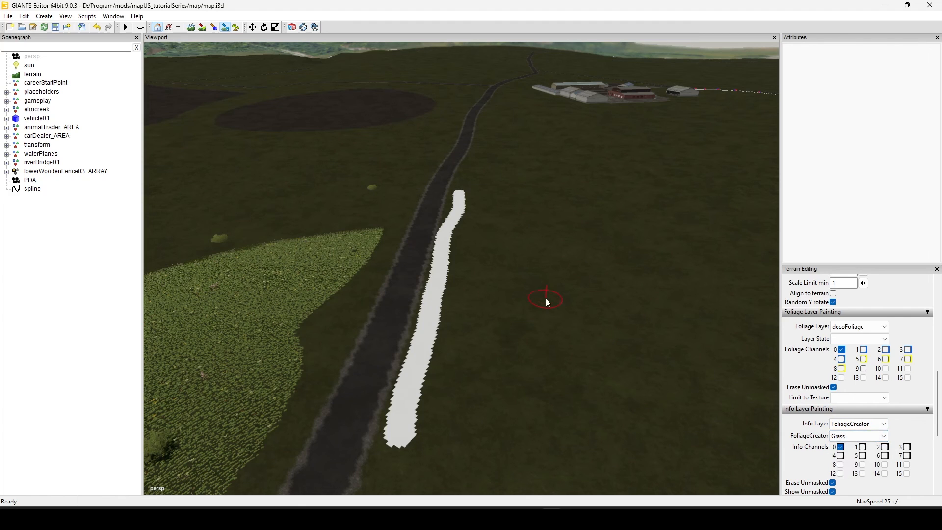
# Erase the painted Grass strip beside the road and turn off info layer painting.
pyautogui.moveTo(455, 198); pyautogui.dragTo(441, 330)
pyautogui.moveTo(423, 381); pyautogui.dragTo(404, 423)
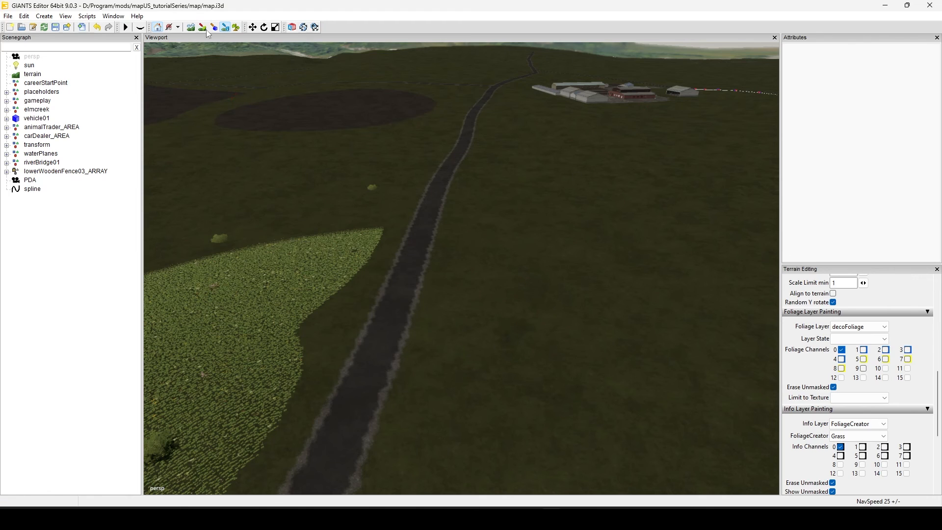
pyautogui.click(230, 29)
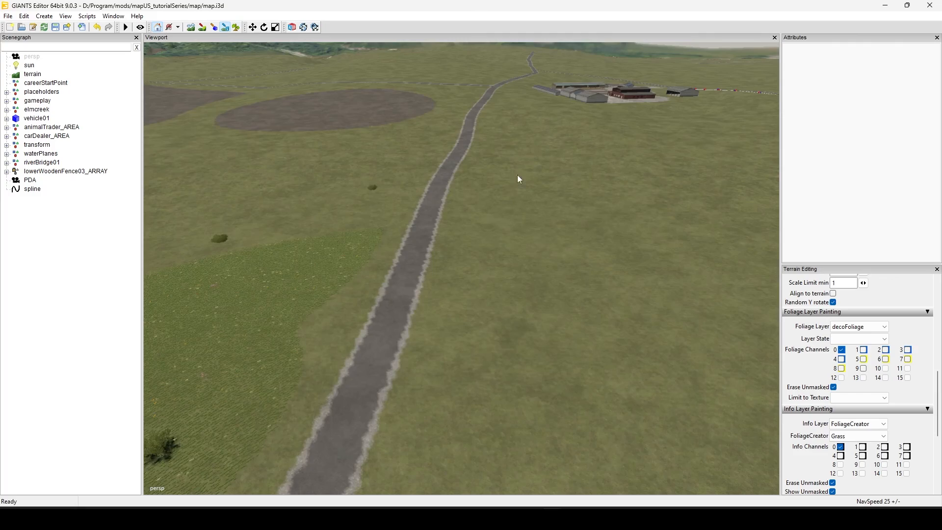
# Examine the foliage between the round dirt patch and the road, including its edges.
pyautogui.keyDown('alt'); pyautogui.moveTo(375, 247); pyautogui.dragTo(493, 245); pyautogui.keyUp('alt')
pyautogui.keyDown('alt'); pyautogui.moveTo(493, 244); pyautogui.dragTo(528, 310, button='middle'); pyautogui.keyUp('alt')
pyautogui.keyDown('alt'); pyautogui.moveTo(528, 311); pyautogui.dragTo(487, 311); pyautogui.keyUp('alt')
pyautogui.keyDown('alt'); pyautogui.moveTo(487, 311); pyautogui.dragTo(270, 313, button='middle'); pyautogui.keyUp('alt')
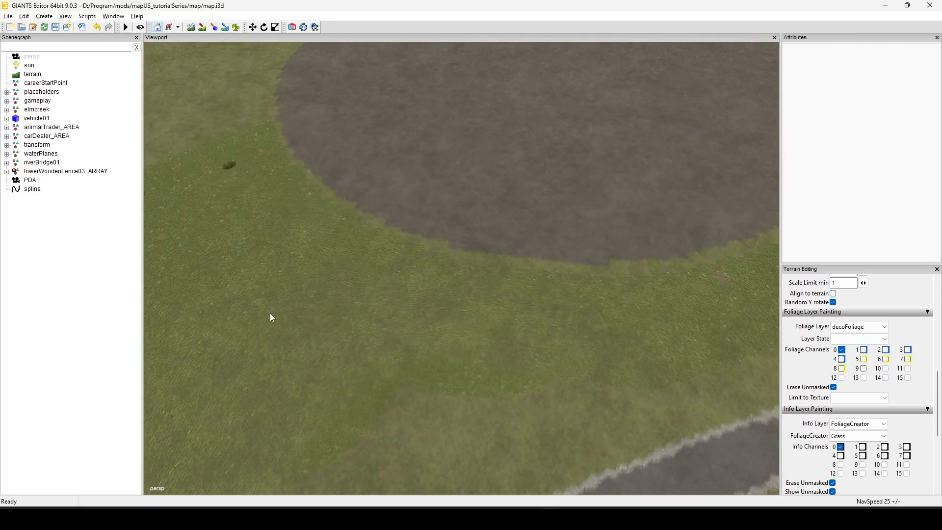
pyautogui.keyDown('alt'); pyautogui.moveTo(270, 313); pyautogui.dragTo(460, 273, button='right'); pyautogui.keyUp('alt')
pyautogui.keyDown('alt'); pyautogui.moveTo(459, 273); pyautogui.dragTo(428, 283); pyautogui.keyUp('alt')
pyautogui.keyDown('alt'); pyautogui.moveTo(427, 280); pyautogui.dragTo(541, 208, button='right'); pyautogui.keyUp('alt')
pyautogui.keyDown('alt'); pyautogui.moveTo(542, 208); pyautogui.dragTo(492, 325, button='middle'); pyautogui.keyUp('alt')
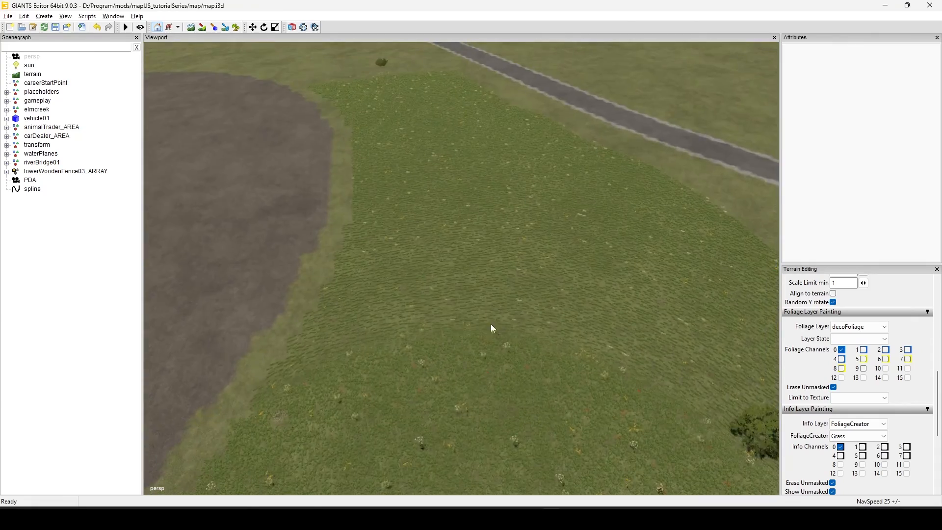
pyautogui.keyDown('alt'); pyautogui.moveTo(492, 326); pyautogui.dragTo(509, 296); pyautogui.keyUp('alt')
pyautogui.keyDown('alt'); pyautogui.moveTo(509, 297); pyautogui.dragTo(388, 241, button='middle'); pyautogui.keyUp('alt')
pyautogui.keyDown('alt'); pyautogui.moveTo(388, 240); pyautogui.dragTo(354, 254); pyautogui.keyUp('alt')
pyautogui.keyDown('alt'); pyautogui.moveTo(354, 254); pyautogui.dragTo(569, 337, button='middle'); pyautogui.keyUp('alt')
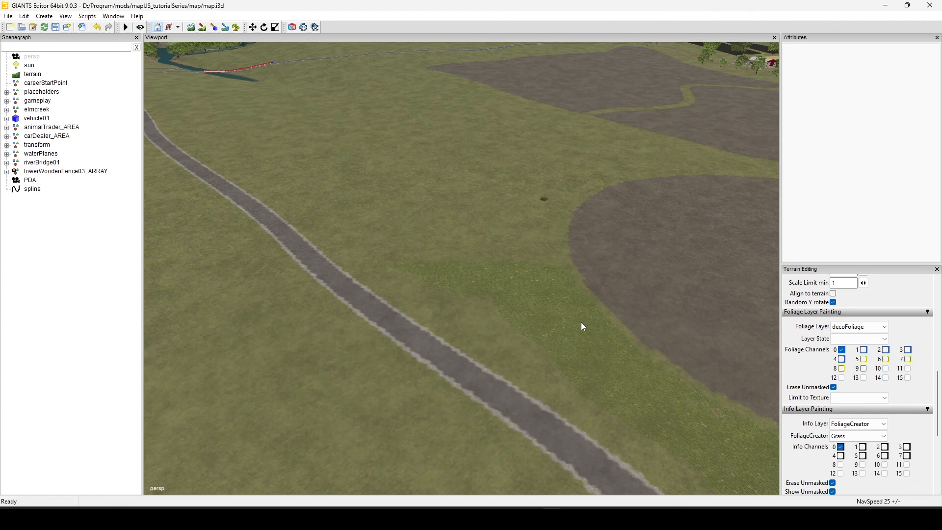
# Examine the foliage along the road and in the green strip between the round dirt patch and the larger dirt field.
pyautogui.keyDown('alt'); pyautogui.moveTo(479, 330); pyautogui.dragTo(471, 315); pyautogui.keyUp('alt')
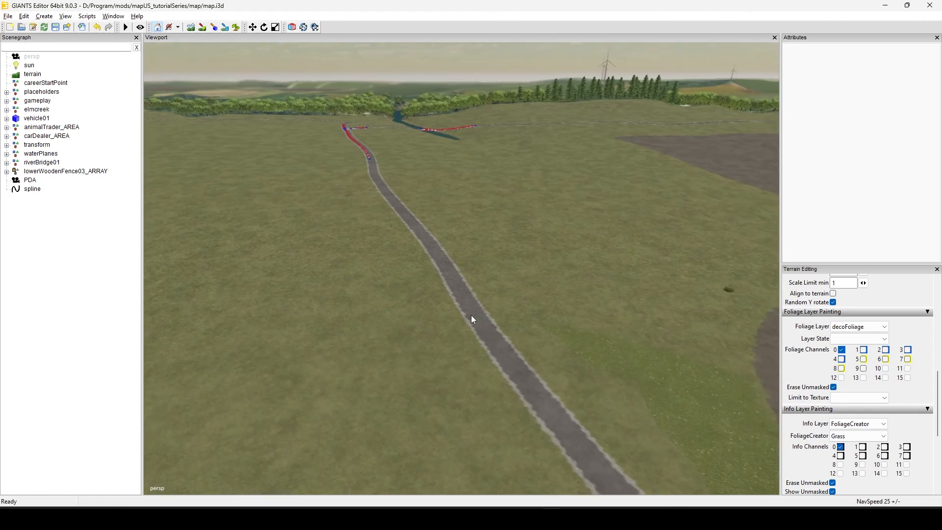
pyautogui.keyDown('alt'); pyautogui.moveTo(471, 315); pyautogui.dragTo(342, 437, button='middle'); pyautogui.keyUp('alt')
pyautogui.keyDown('alt'); pyautogui.moveTo(341, 436); pyautogui.dragTo(542, 334); pyautogui.keyUp('alt')
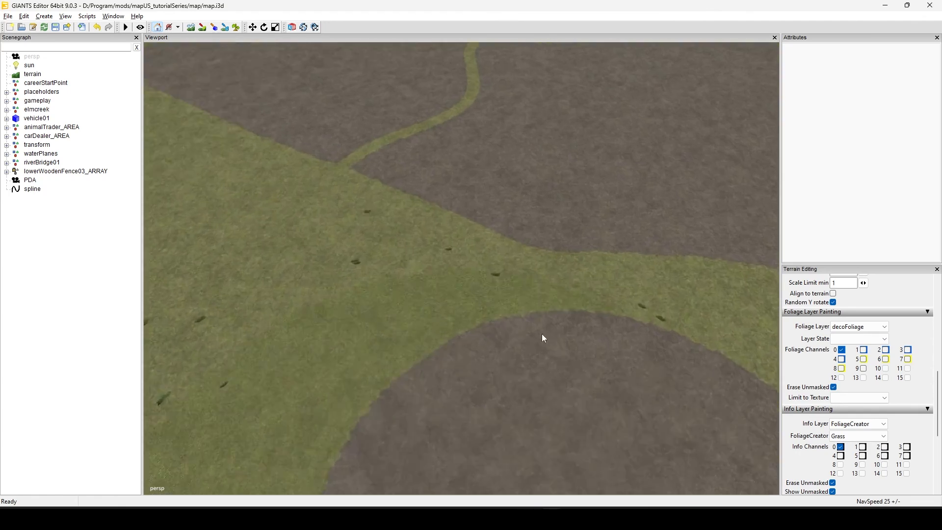
pyautogui.keyDown('alt'); pyautogui.moveTo(542, 334); pyautogui.dragTo(446, 422, button='middle'); pyautogui.keyUp('alt')
pyautogui.keyDown('alt'); pyautogui.moveTo(446, 422); pyautogui.dragTo(563, 407); pyautogui.keyUp('alt')
pyautogui.scroll(6, 462, 352)
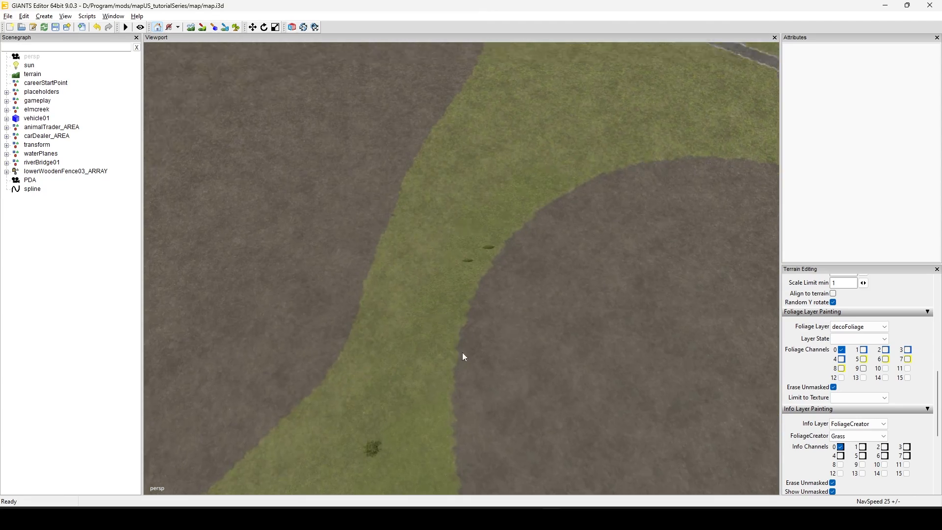
pyautogui.keyDown('alt'); pyautogui.moveTo(488, 355); pyautogui.dragTo(528, 317); pyautogui.keyUp('alt')
pyautogui.scroll(4, 433, 358)
pyautogui.scroll(4, 433, 358)
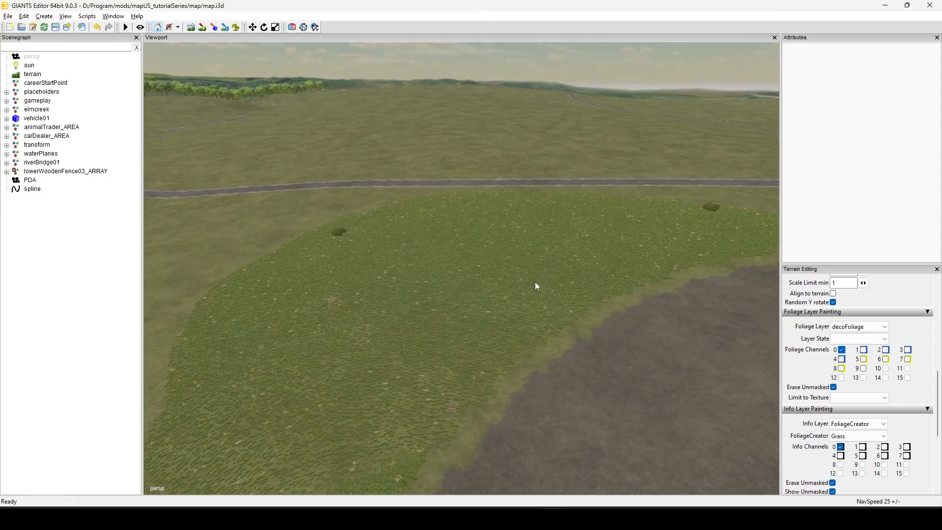
# Inspect the generated grass and bushes beside the large dirt field and its winding green track at close range.
pyautogui.keyDown('alt'); pyautogui.moveTo(535, 282); pyautogui.dragTo(585, 357, button='middle'); pyautogui.keyUp('alt')
pyautogui.keyDown('alt'); pyautogui.moveTo(585, 357); pyautogui.dragTo(430, 359); pyautogui.keyUp('alt')
pyautogui.keyDown('alt'); pyautogui.moveTo(430, 360); pyautogui.dragTo(649, 275, button='middle'); pyautogui.keyUp('alt')
pyautogui.keyDown('alt'); pyautogui.moveTo(648, 275); pyautogui.dragTo(419, 376); pyautogui.keyUp('alt')
pyautogui.keyDown('alt'); pyautogui.moveTo(420, 376); pyautogui.dragTo(612, 402, button='middle'); pyautogui.keyUp('alt')
pyautogui.keyDown('alt'); pyautogui.moveTo(417, 392); pyautogui.dragTo(545, 382); pyautogui.keyUp('alt')
pyautogui.scroll(-3, 462, 396)
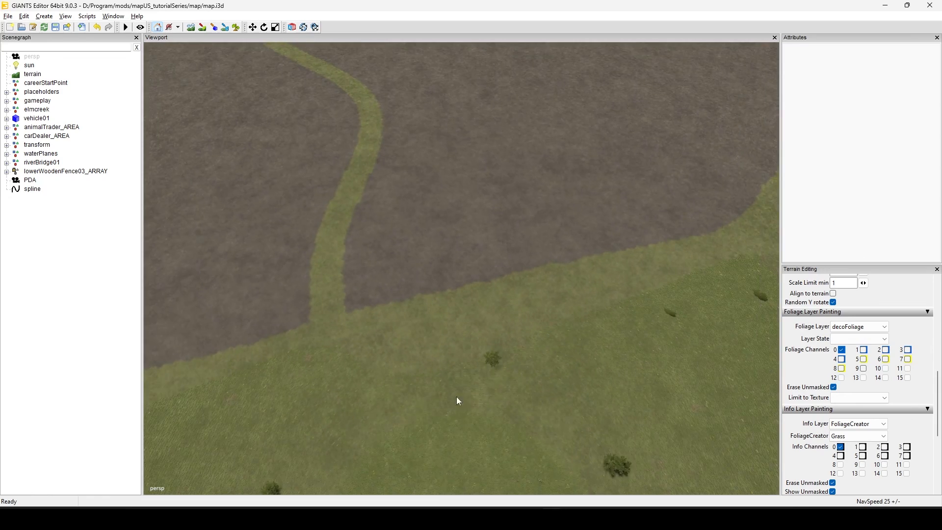
pyautogui.keyDown('alt'); pyautogui.moveTo(363, 398); pyautogui.dragTo(465, 398); pyautogui.keyUp('alt')
pyautogui.keyDown('alt'); pyautogui.moveTo(466, 397); pyautogui.dragTo(656, 235, button='middle'); pyautogui.keyUp('alt')
pyautogui.keyDown('alt'); pyautogui.moveTo(465, 364); pyautogui.dragTo(593, 338); pyautogui.keyUp('alt')
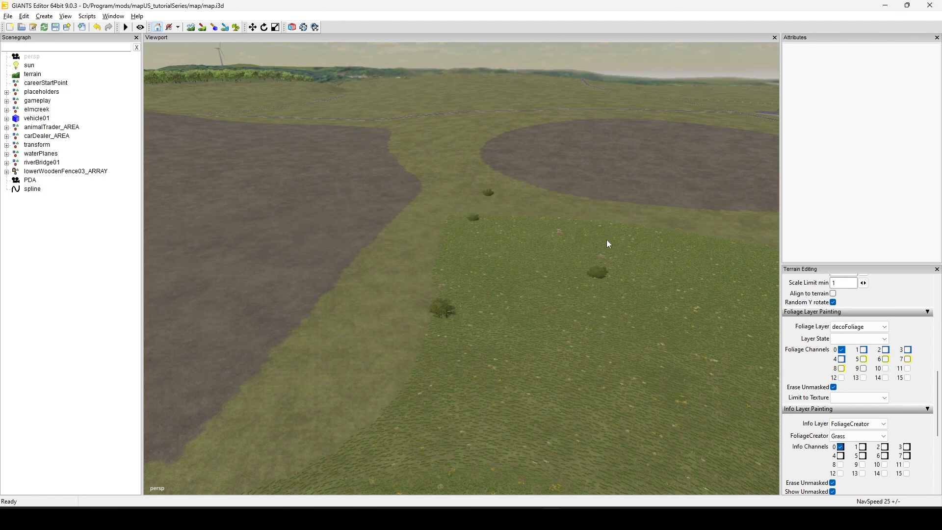
pyautogui.keyDown('alt'); pyautogui.moveTo(606, 239); pyautogui.dragTo(324, 316, button='right'); pyautogui.keyUp('alt')
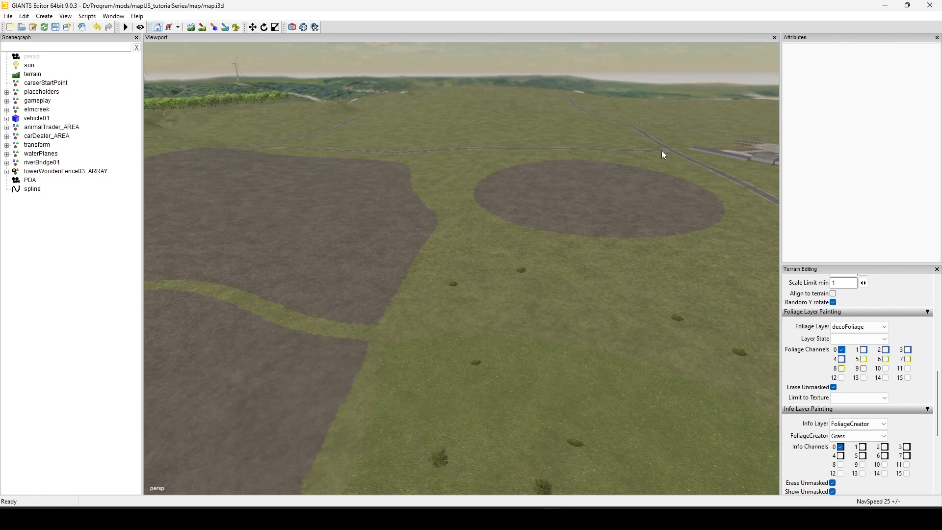
# Review the foliage coverage around the full outline of the round dirt patch and out to the neighbouring road.
pyautogui.keyDown('alt'); pyautogui.moveTo(653, 151); pyautogui.dragTo(290, 413, button='middle'); pyautogui.keyUp('alt')
pyautogui.keyDown('alt'); pyautogui.moveTo(290, 412); pyautogui.dragTo(445, 318); pyautogui.keyUp('alt')
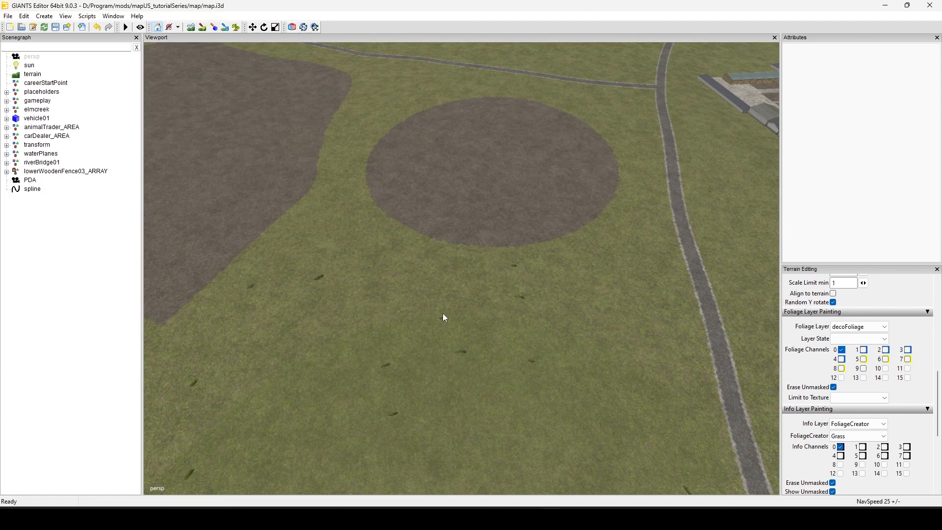
pyautogui.keyDown('alt'); pyautogui.moveTo(589, 160); pyautogui.dragTo(515, 262, button='middle'); pyautogui.keyUp('alt')
pyautogui.scroll(3, 515, 262)
pyautogui.keyDown('alt'); pyautogui.moveTo(601, 214); pyautogui.dragTo(500, 289); pyautogui.keyUp('alt')
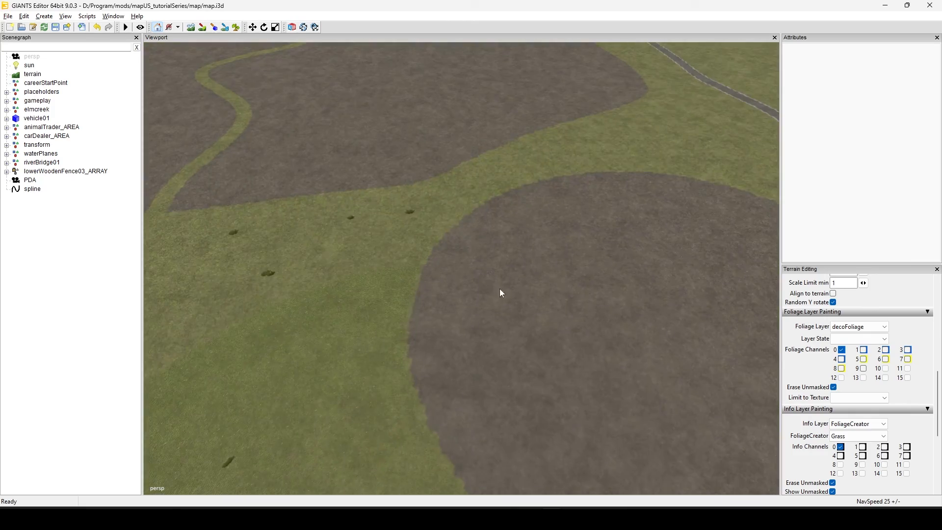
pyautogui.keyDown('alt'); pyautogui.moveTo(500, 289); pyautogui.dragTo(398, 142, button='middle'); pyautogui.keyUp('alt')
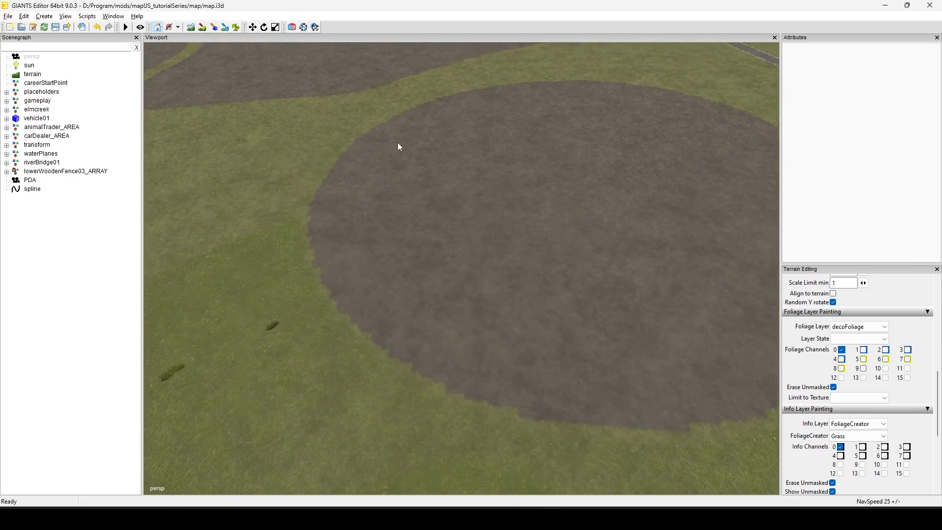
pyautogui.scroll(-4, 371, 310)
pyautogui.keyDown('alt'); pyautogui.moveTo(550, 301); pyautogui.dragTo(433, 202); pyautogui.keyUp('alt')
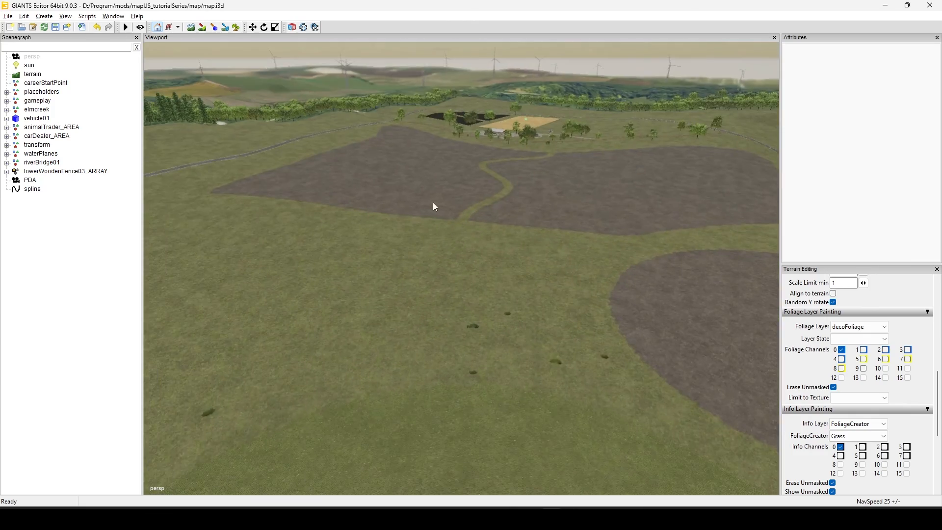
pyautogui.keyDown('alt'); pyautogui.moveTo(433, 202); pyautogui.dragTo(481, 339, button='middle'); pyautogui.keyUp('alt')
pyautogui.keyDown('alt'); pyautogui.moveTo(487, 220); pyautogui.dragTo(457, 351, button='middle'); pyautogui.keyUp('alt')
pyautogui.keyDown('alt'); pyautogui.moveTo(457, 350); pyautogui.dragTo(650, 360); pyautogui.keyUp('alt')
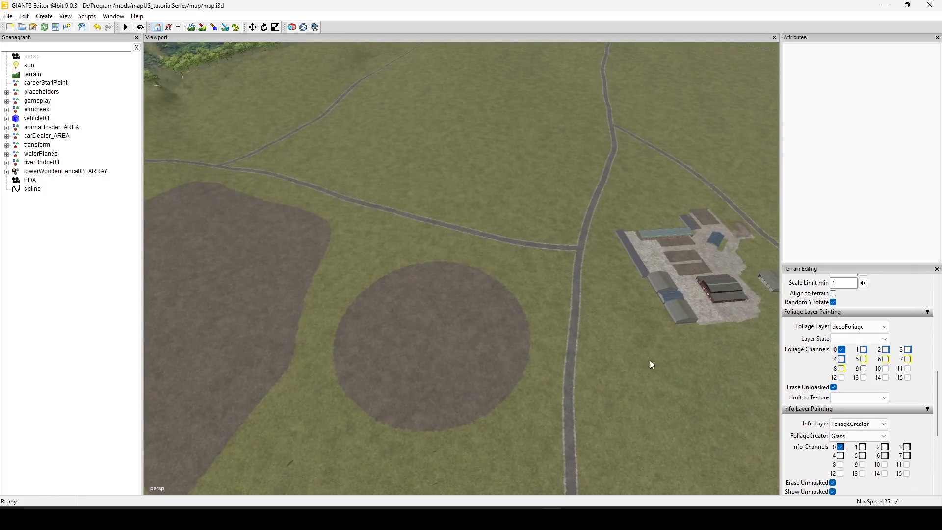
# Survey the wider map from above, covering the dirt fields, the roads and the farmstead beside the sand-coloured field.
pyautogui.scroll(-3, 650, 360)
pyautogui.keyDown('alt'); pyautogui.moveTo(320, 364); pyautogui.dragTo(417, 351, button='middle'); pyautogui.keyUp('alt')
pyautogui.keyDown('alt'); pyautogui.moveTo(662, 302); pyautogui.dragTo(466, 331); pyautogui.keyUp('alt')
pyautogui.scroll(2, 541, 308)
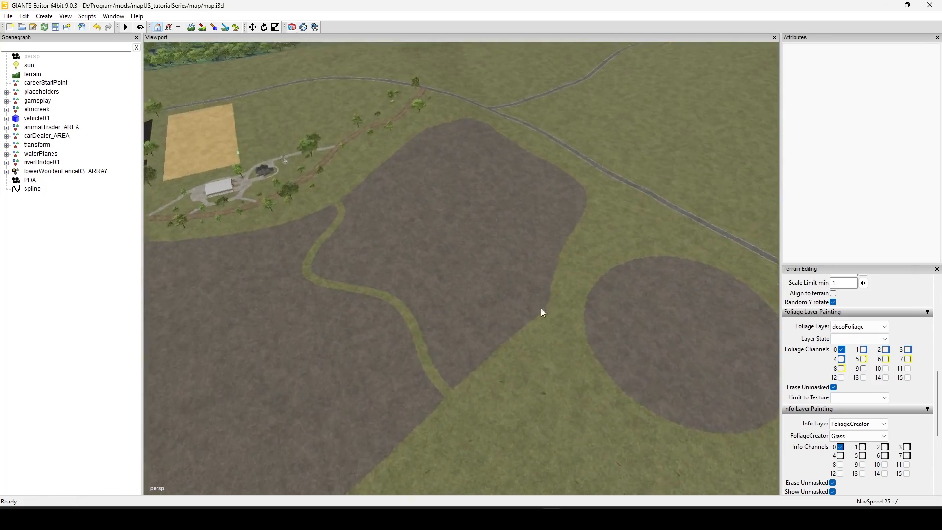
pyautogui.keyDown('alt'); pyautogui.moveTo(702, 280); pyautogui.dragTo(562, 252); pyautogui.keyUp('alt')
pyautogui.keyDown('alt'); pyautogui.moveTo(562, 252); pyautogui.dragTo(453, 386, button='middle'); pyautogui.keyUp('alt')
pyautogui.keyDown('alt'); pyautogui.moveTo(453, 387); pyautogui.dragTo(623, 318); pyautogui.keyUp('alt')
pyautogui.keyDown('alt'); pyautogui.moveTo(623, 318); pyautogui.dragTo(727, 375, button='middle'); pyautogui.keyUp('alt')
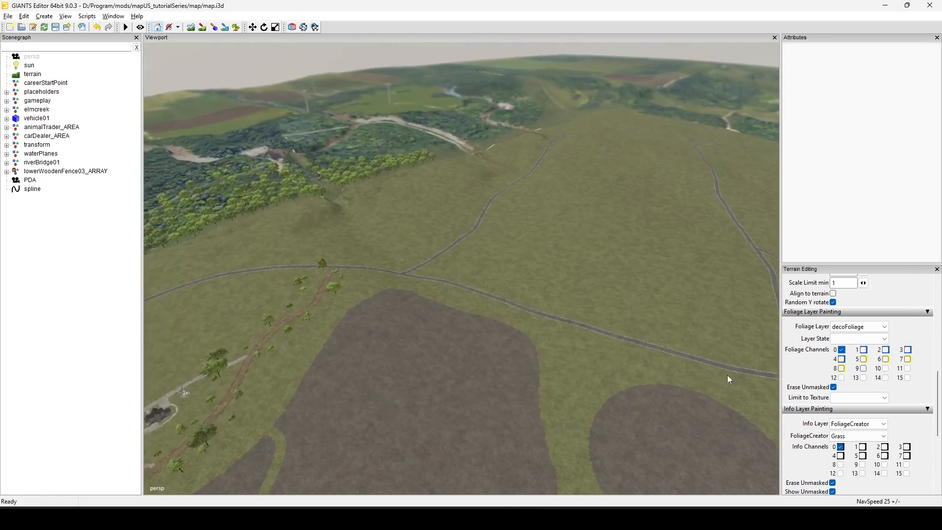
pyautogui.keyDown('alt'); pyautogui.moveTo(727, 375); pyautogui.dragTo(451, 333); pyautogui.keyUp('alt')
pyautogui.scroll(3, 690, 257)
pyautogui.keyDown('alt'); pyautogui.moveTo(503, 268); pyautogui.dragTo(605, 373); pyautogui.keyUp('alt')
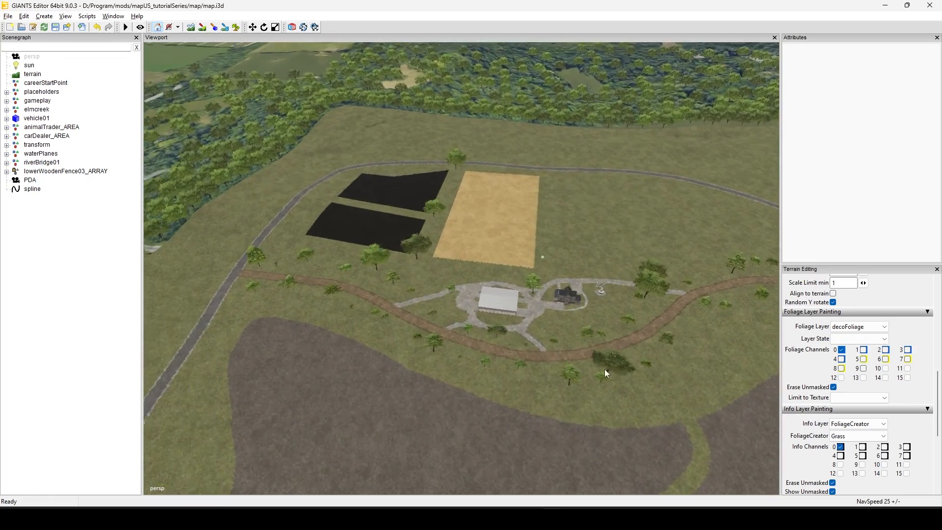
pyautogui.scroll(-1, 605, 373)
pyautogui.keyDown('alt'); pyautogui.moveTo(374, 359); pyautogui.dragTo(567, 299); pyautogui.keyUp('alt')
pyautogui.keyDown('alt'); pyautogui.moveTo(567, 299); pyautogui.dragTo(315, 433, button='middle'); pyautogui.keyUp('alt')
pyautogui.scroll(2, 633, 277)
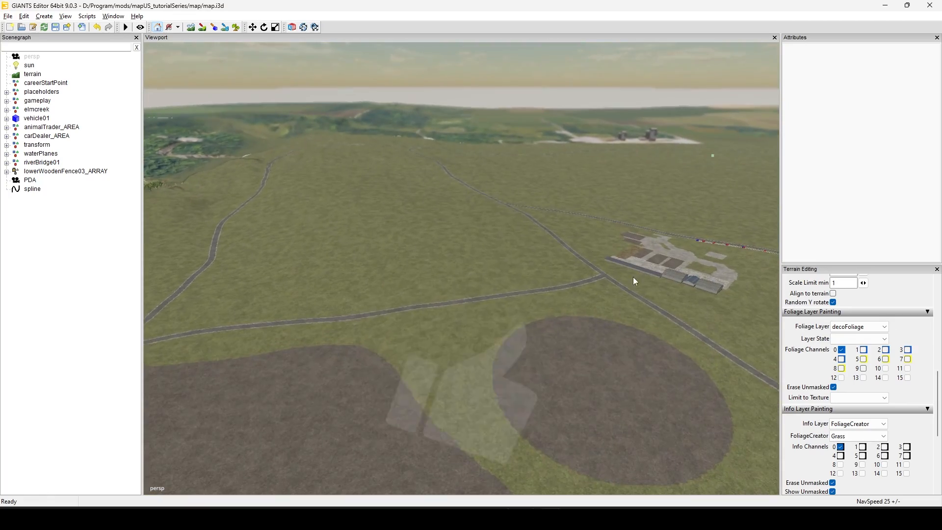
pyautogui.scroll(1, 550, 287)
pyautogui.keyDown('alt'); pyautogui.moveTo(520, 285); pyautogui.dragTo(361, 253); pyautogui.keyUp('alt')
pyautogui.keyDown('alt'); pyautogui.moveTo(361, 253); pyautogui.dragTo(467, 392, button='middle'); pyautogui.keyUp('alt')
pyautogui.keyDown('alt'); pyautogui.moveTo(468, 391); pyautogui.dragTo(565, 294); pyautogui.keyUp('alt')
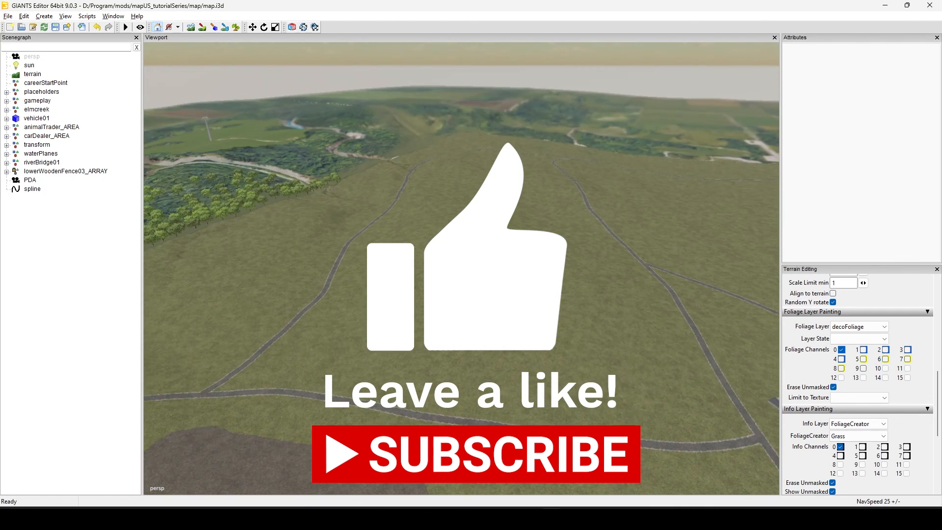